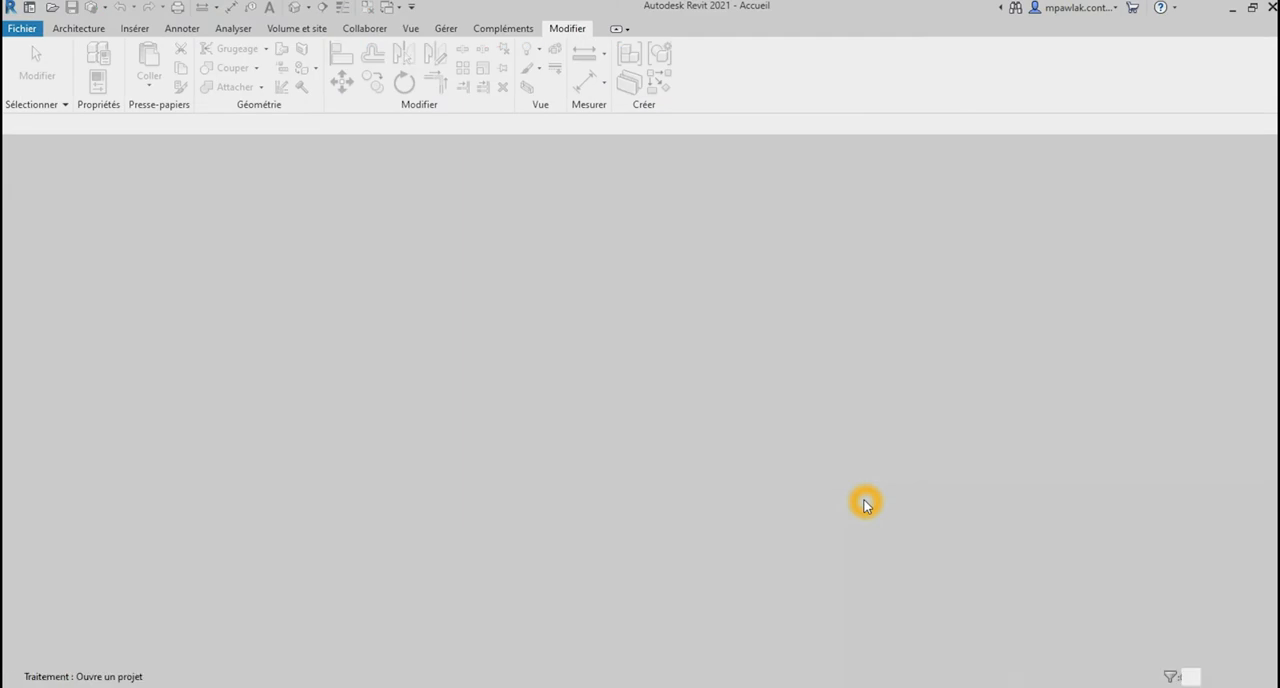
Step: Draw two horizontal reference planes across the plan, about 82 mm above and about 77 mm below the front/back centre plane
{"action": "scroll", "coordinate": [1008, 432], "scroll_direction": "up", "scroll_amount": 3}
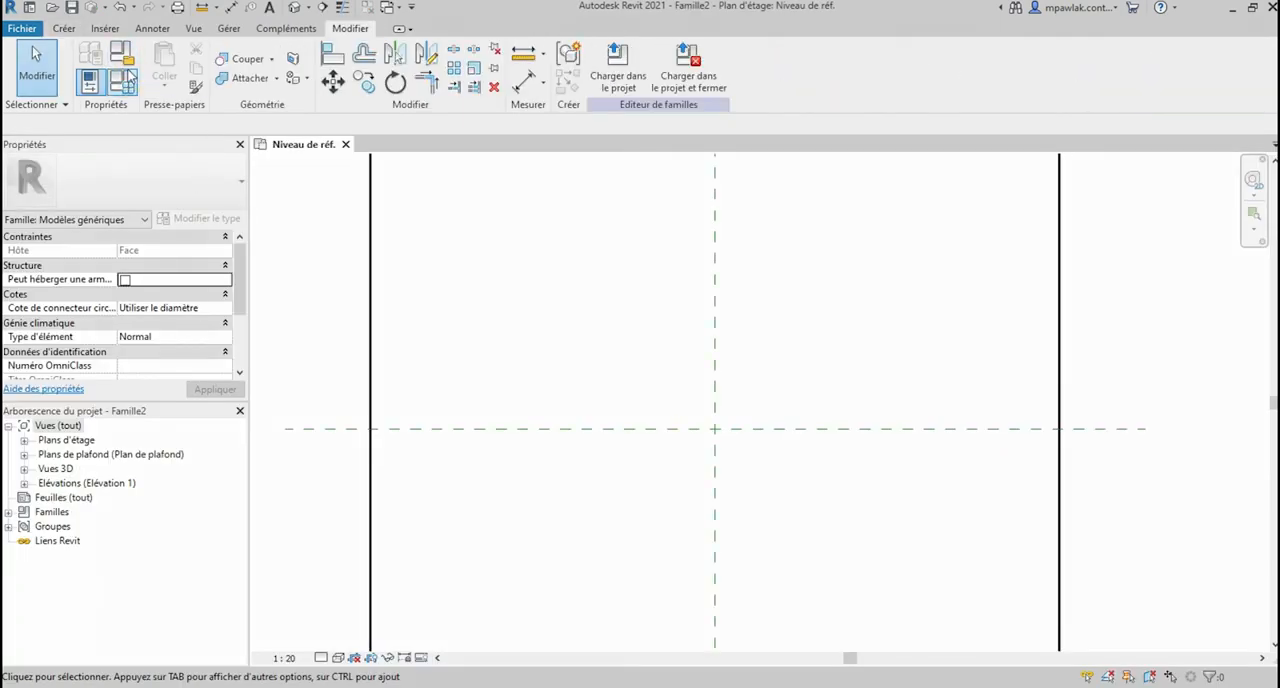
{"action": "left_click", "coordinate": [65, 28]}
{"action": "left_click", "coordinate": [957, 88]}
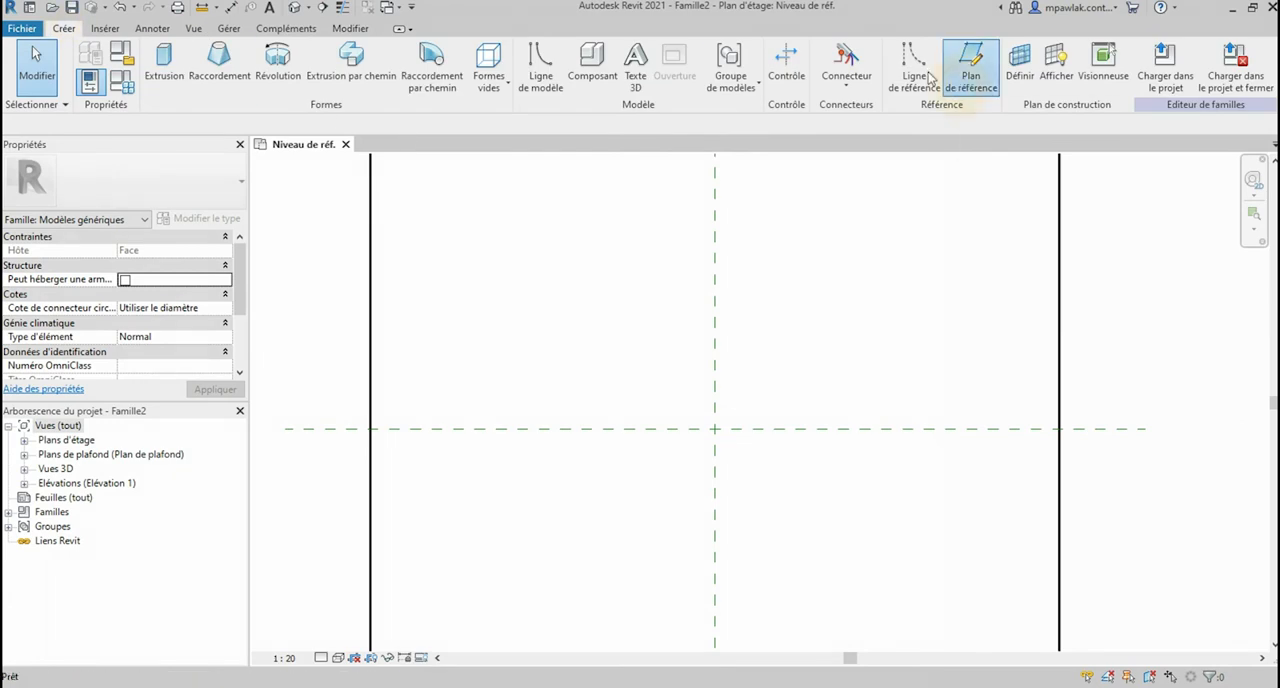
{"action": "left_click", "coordinate": [312, 408]}
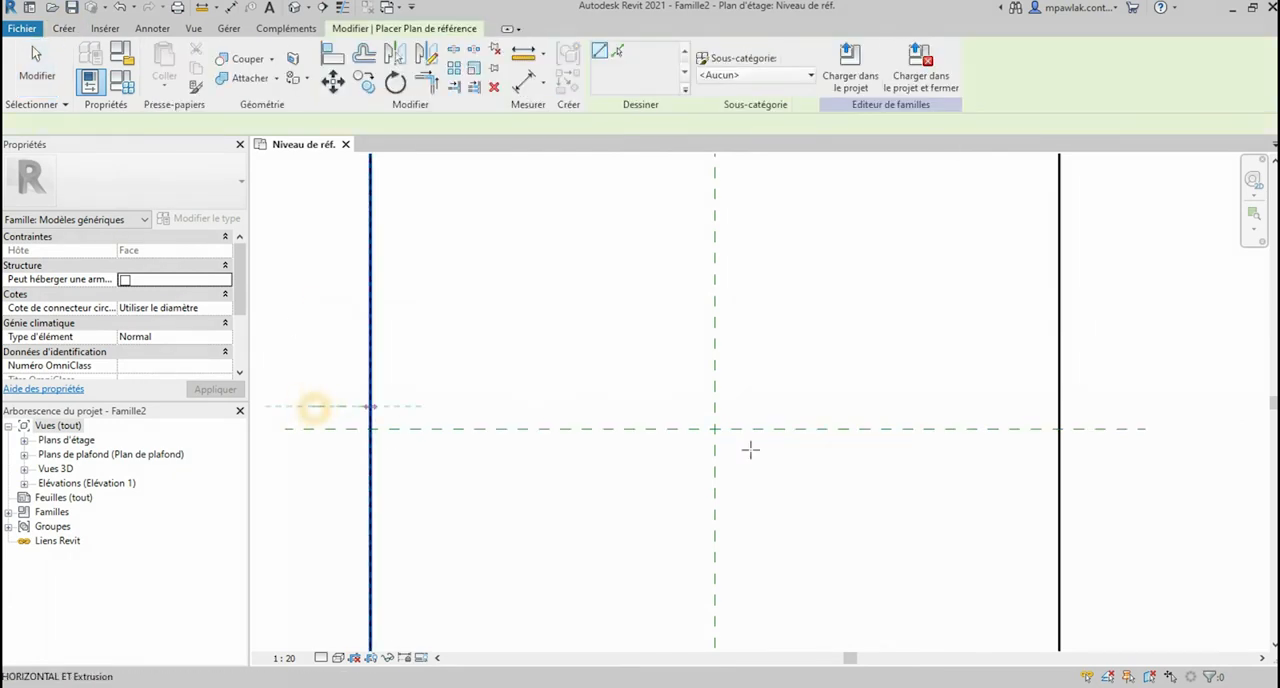
{"action": "left_click", "coordinate": [1133, 408]}
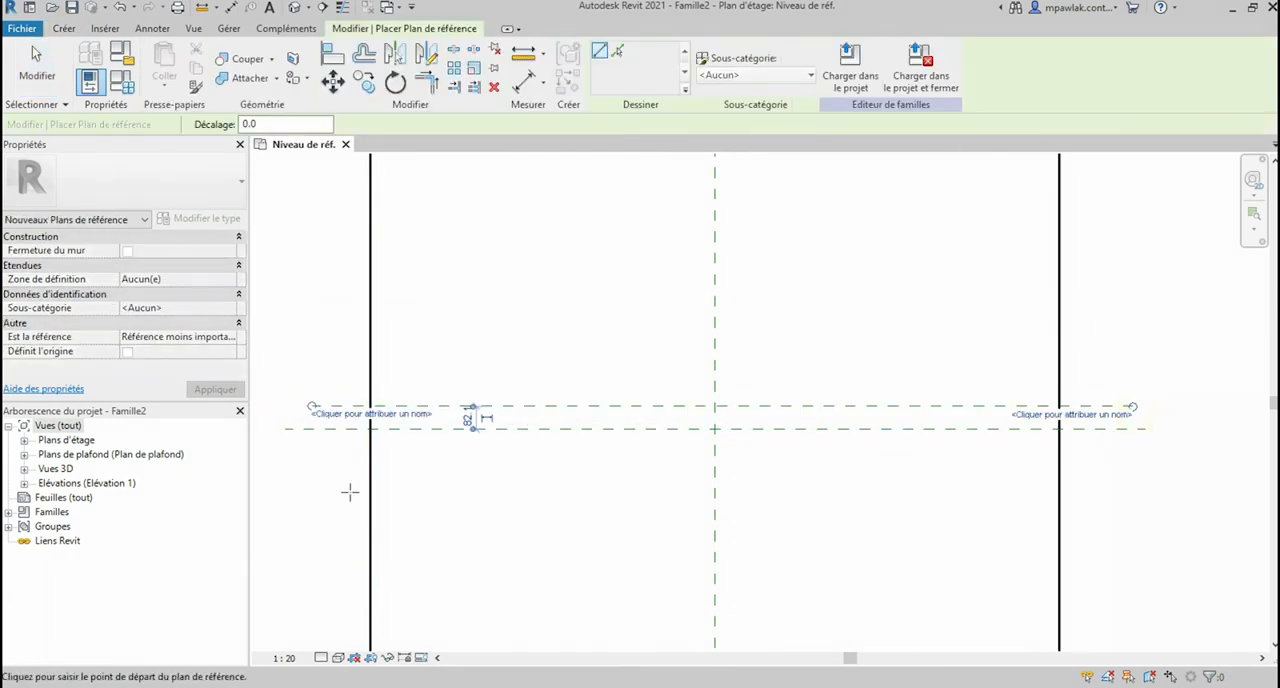
{"action": "left_click", "coordinate": [292, 450]}
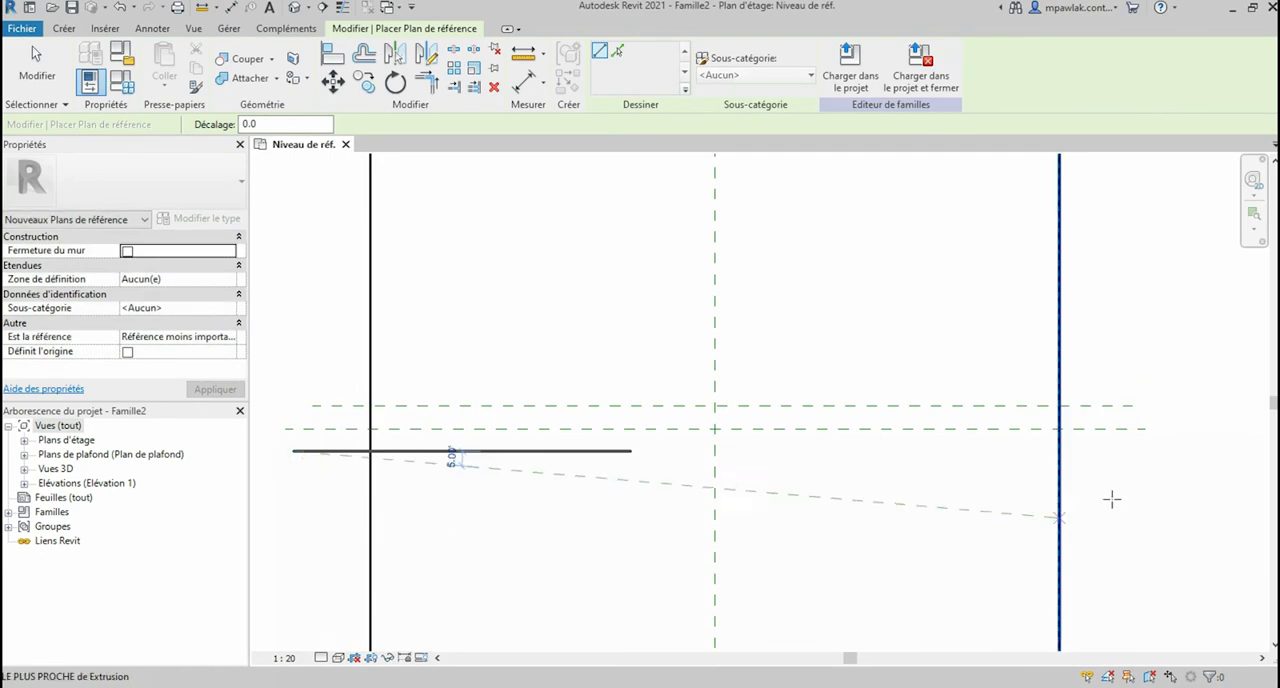
{"action": "left_click", "coordinate": [1140, 451]}
Step: Draw two vertical reference planes, one on each side of the vertical centre plane, about 100 mm away from it
{"action": "scroll", "coordinate": [650, 386], "scroll_direction": "down", "scroll_amount": 3}
{"action": "scroll", "coordinate": [662, 420], "scroll_direction": "down", "scroll_amount": 2}
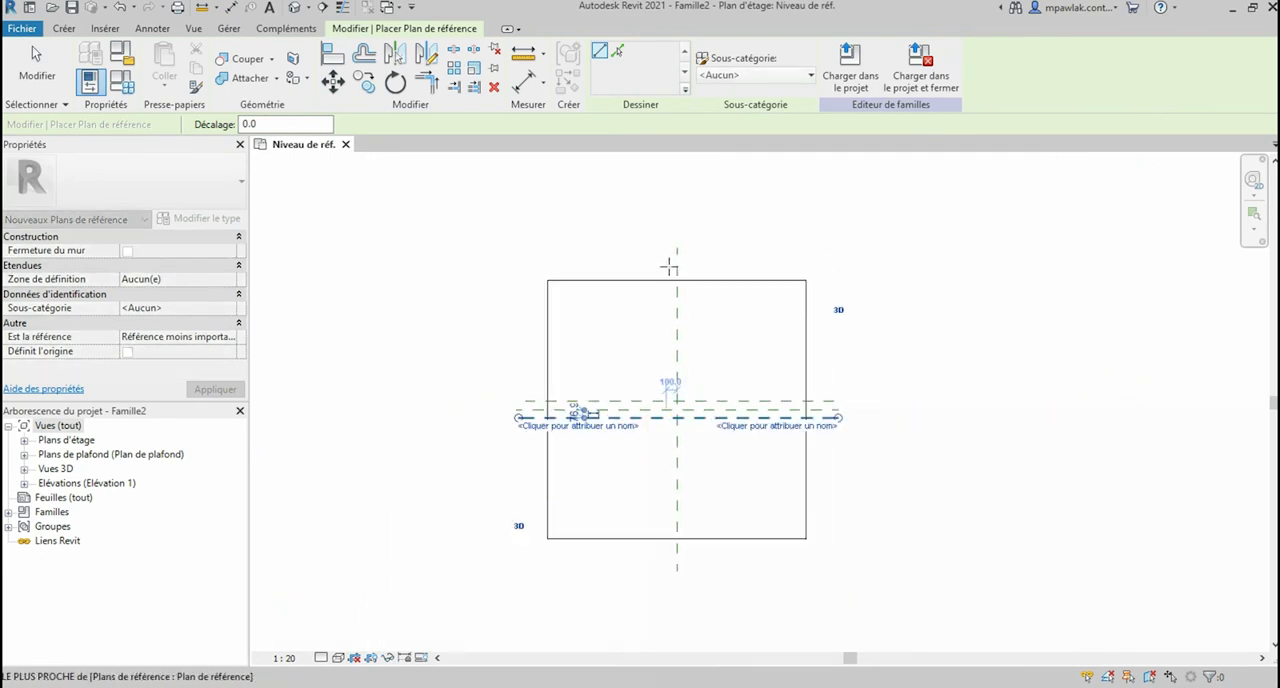
{"action": "left_click", "coordinate": [674, 248]}
{"action": "left_click", "coordinate": [666, 575]}
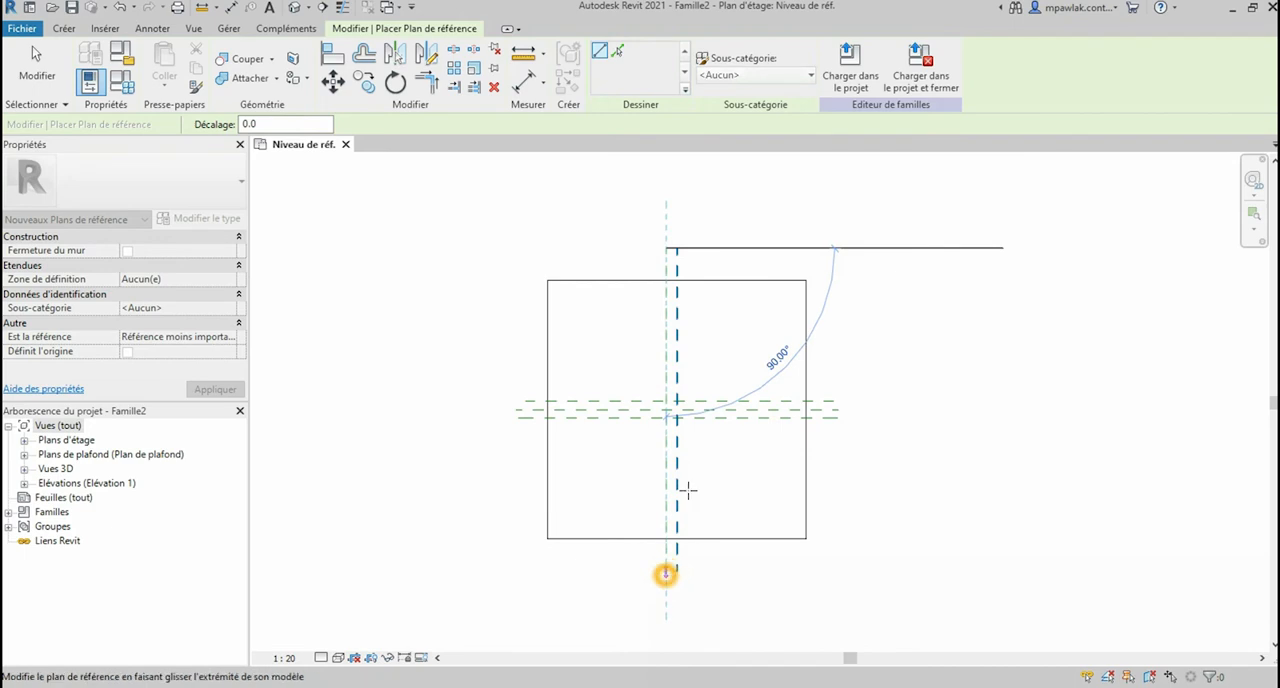
{"action": "left_click", "coordinate": [688, 250]}
{"action": "left_click", "coordinate": [688, 568]}
Step: Set the scale of the reference level view to 1:2
{"action": "scroll", "coordinate": [669, 397], "scroll_direction": "up", "scroll_amount": 3}
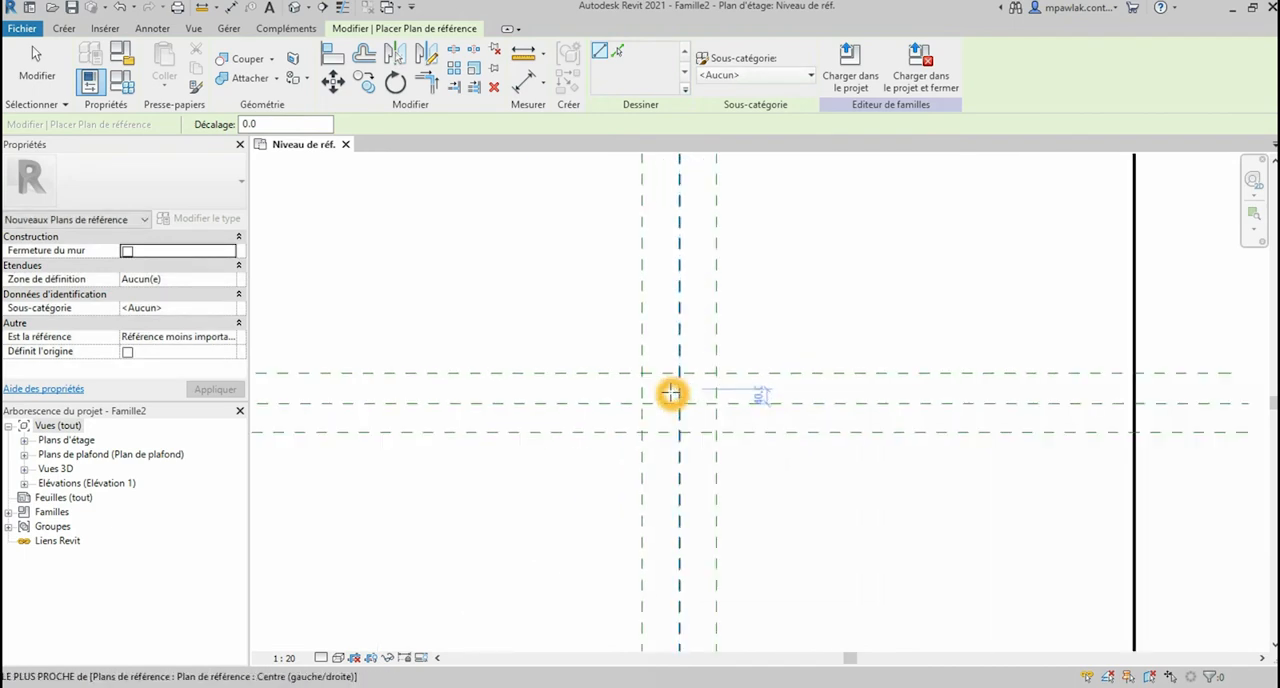
{"action": "left_click", "coordinate": [287, 659]}
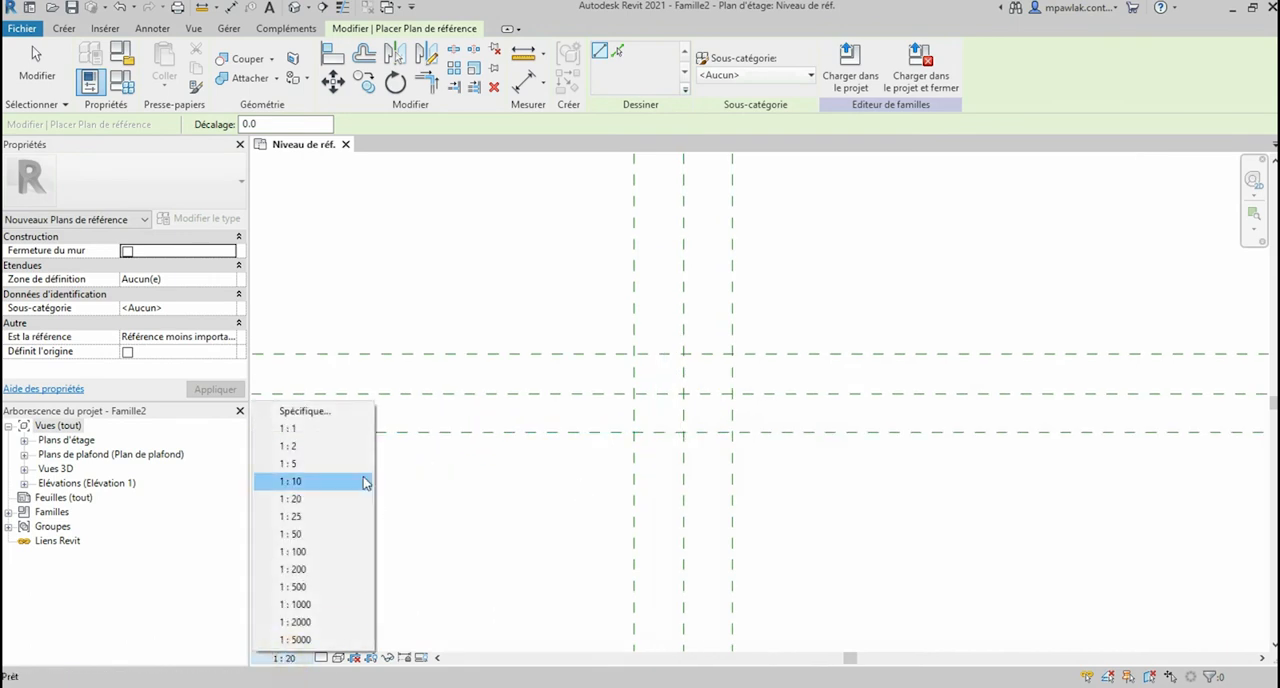
{"action": "left_click", "coordinate": [310, 446]}
Step: Place an aligned dimension across the three vertical reference planes and apply an equality constraint to its segments
{"action": "scroll", "coordinate": [687, 353], "scroll_direction": "up", "scroll_amount": 1}
{"action": "left_click", "coordinate": [521, 79]}
{"action": "left_click", "coordinate": [616, 321]}
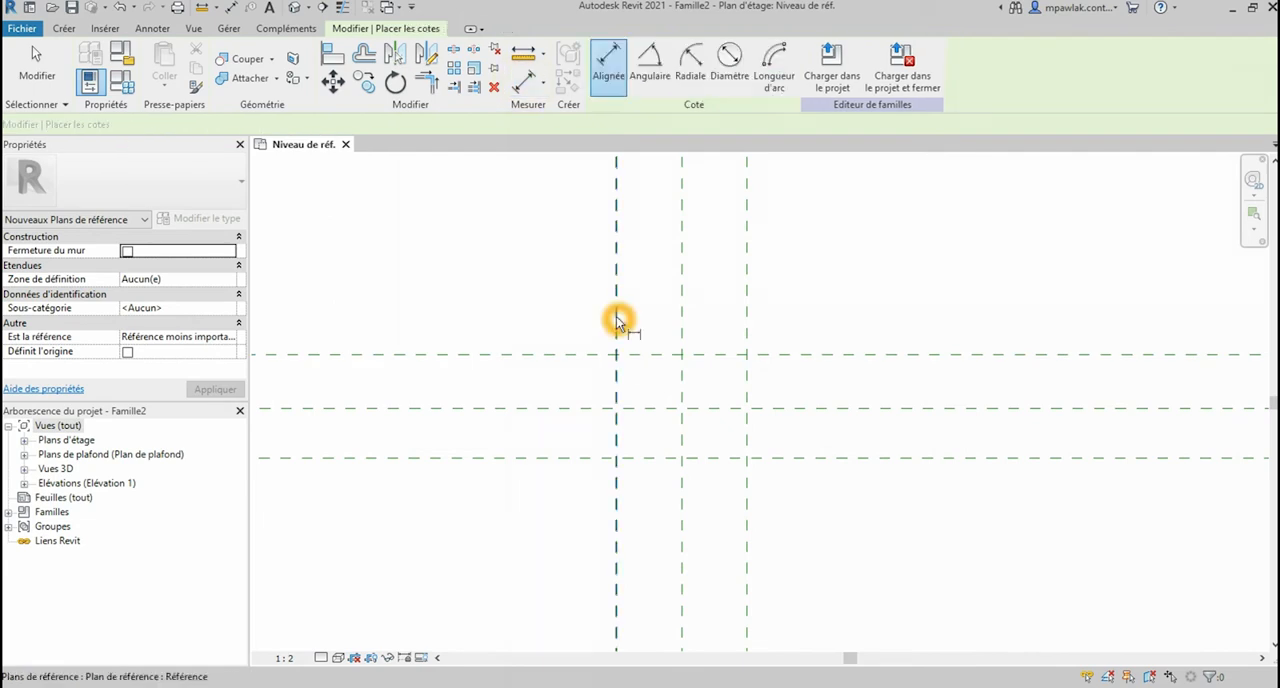
{"action": "left_click", "coordinate": [746, 323]}
{"action": "left_click", "coordinate": [683, 316]}
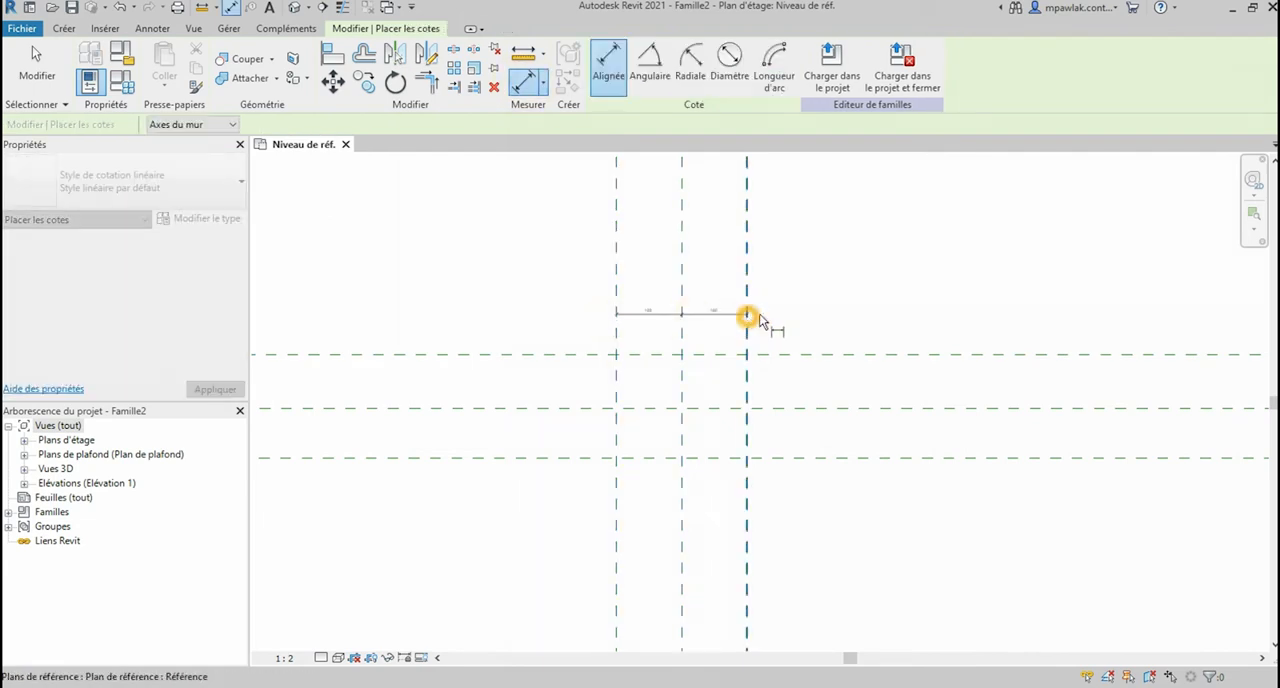
{"action": "left_click", "coordinate": [772, 316]}
{"action": "scroll", "coordinate": [680, 282], "scroll_direction": "up", "scroll_amount": 1}
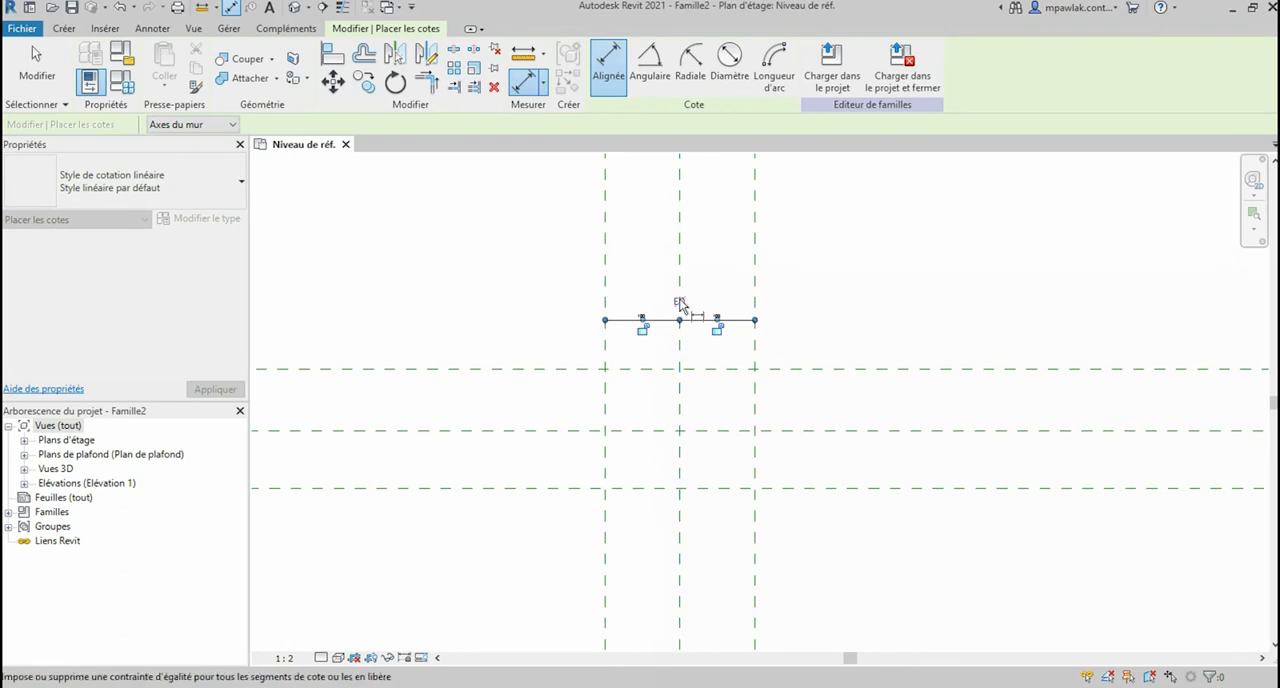
{"action": "left_click", "coordinate": [678, 303]}
Step: Place an overall aligned dimension between the two outer vertical reference planes, above the equality dimension
{"action": "left_click", "coordinate": [601, 290]}
{"action": "left_click", "coordinate": [755, 288]}
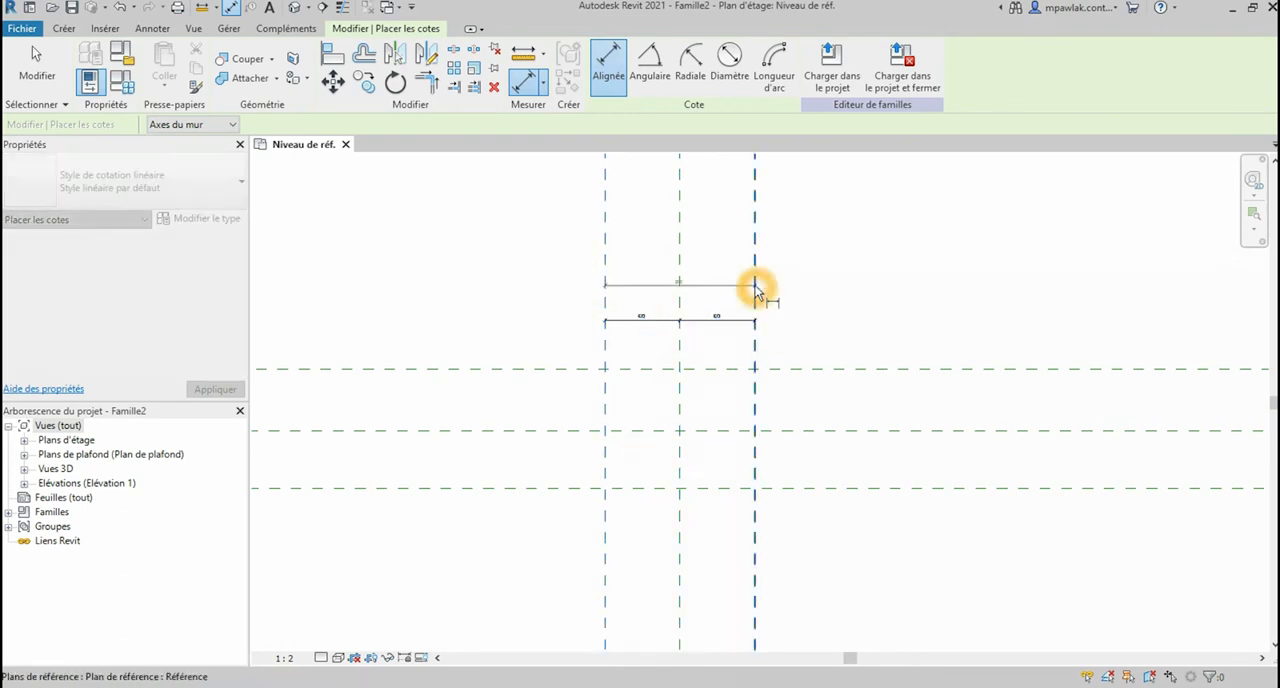
{"action": "left_click", "coordinate": [755, 291]}
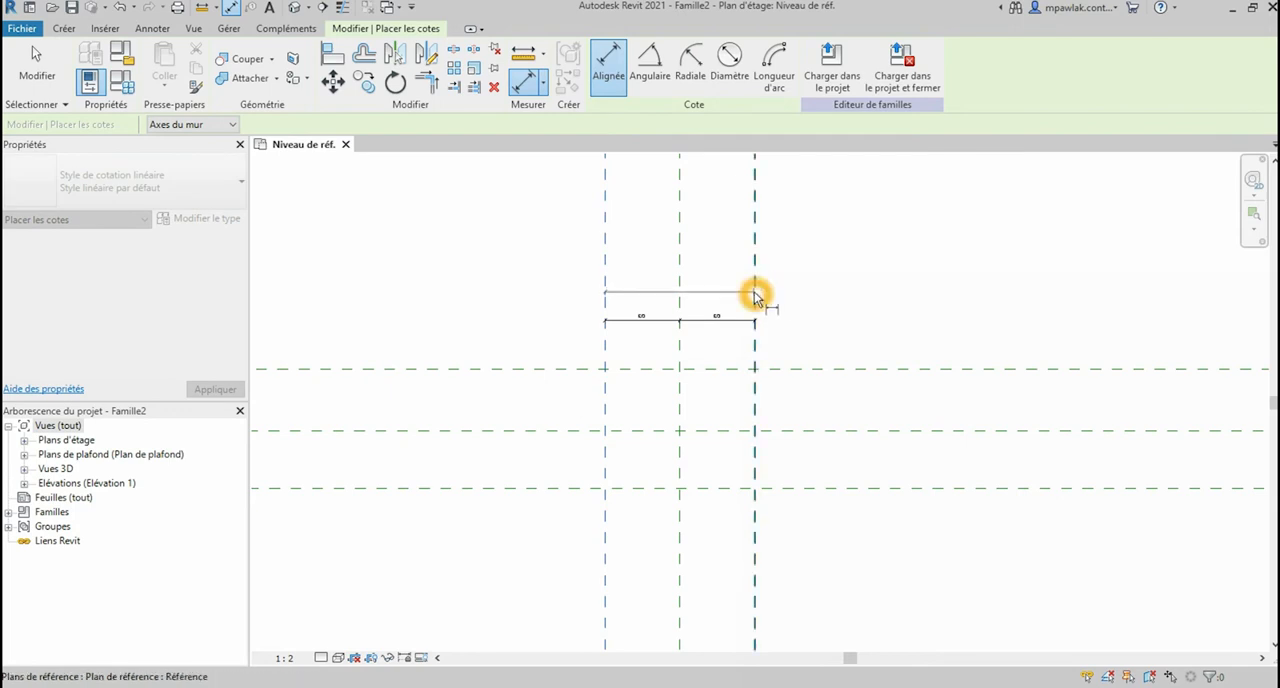
{"action": "left_click", "coordinate": [788, 303]}
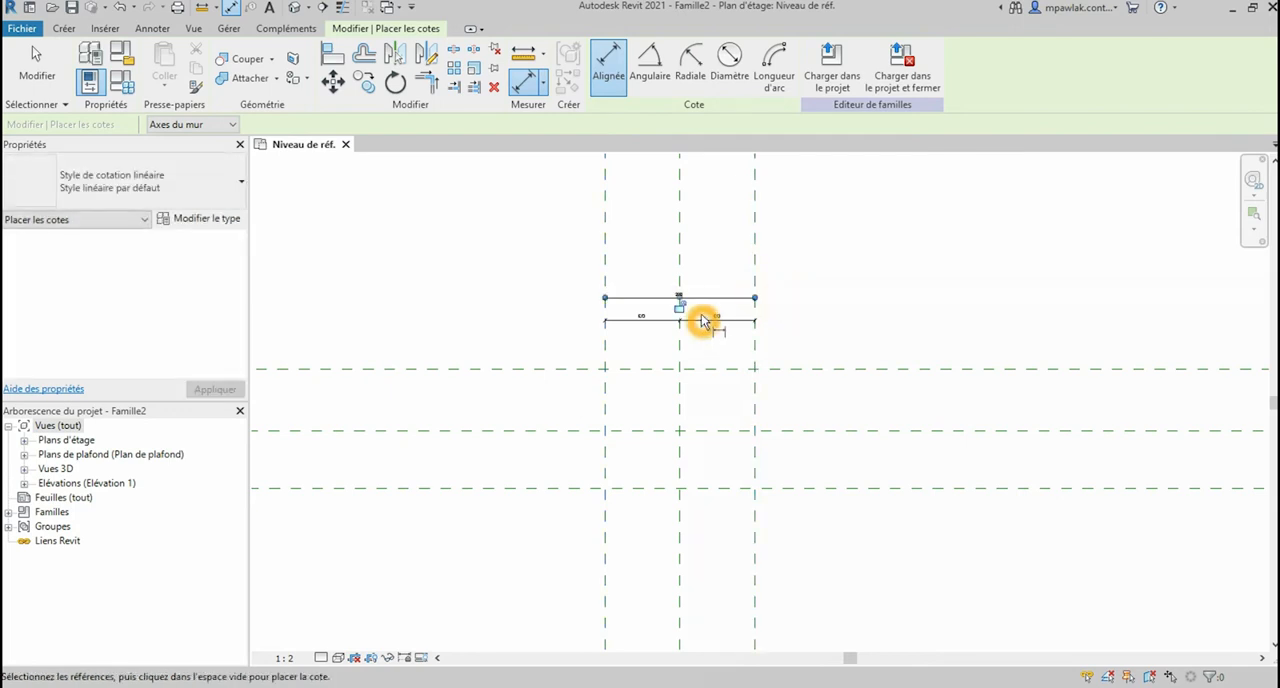
{"action": "scroll", "coordinate": [703, 320], "scroll_direction": "up", "scroll_amount": 3}
{"action": "key", "text": "Escape"}
{"action": "key", "text": "Escape"}
Step: Move the overall dimension's right witness line to the centre plane so it measures from the left vertical plane to the centre
{"action": "left_click", "coordinate": [796, 281]}
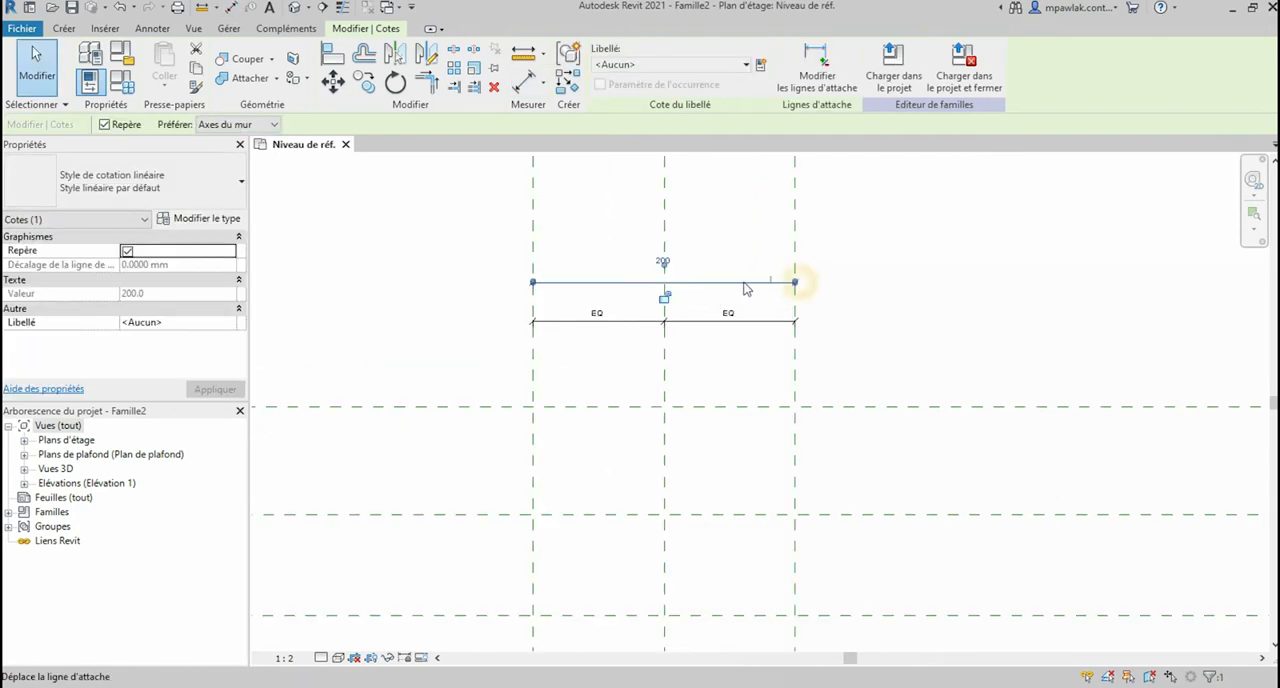
{"action": "left_click", "coordinate": [665, 286]}
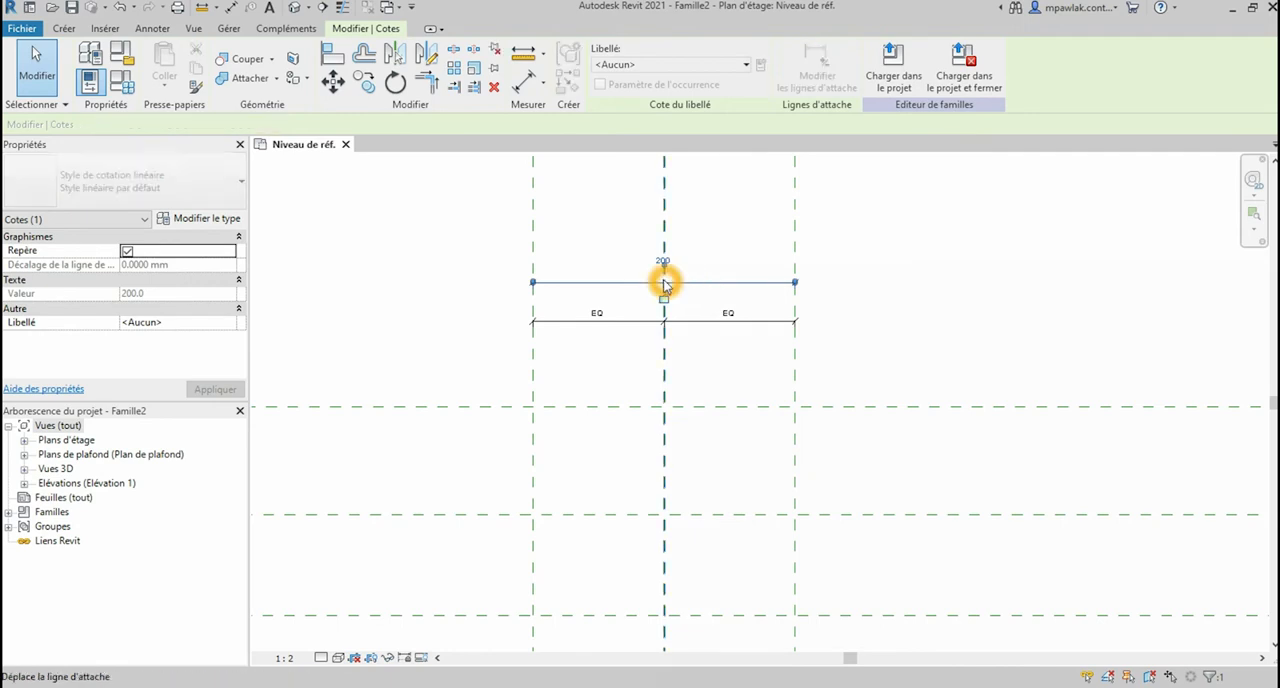
{"action": "left_click_drag", "start_coordinate": [600, 279], "coordinate": [600, 271]}
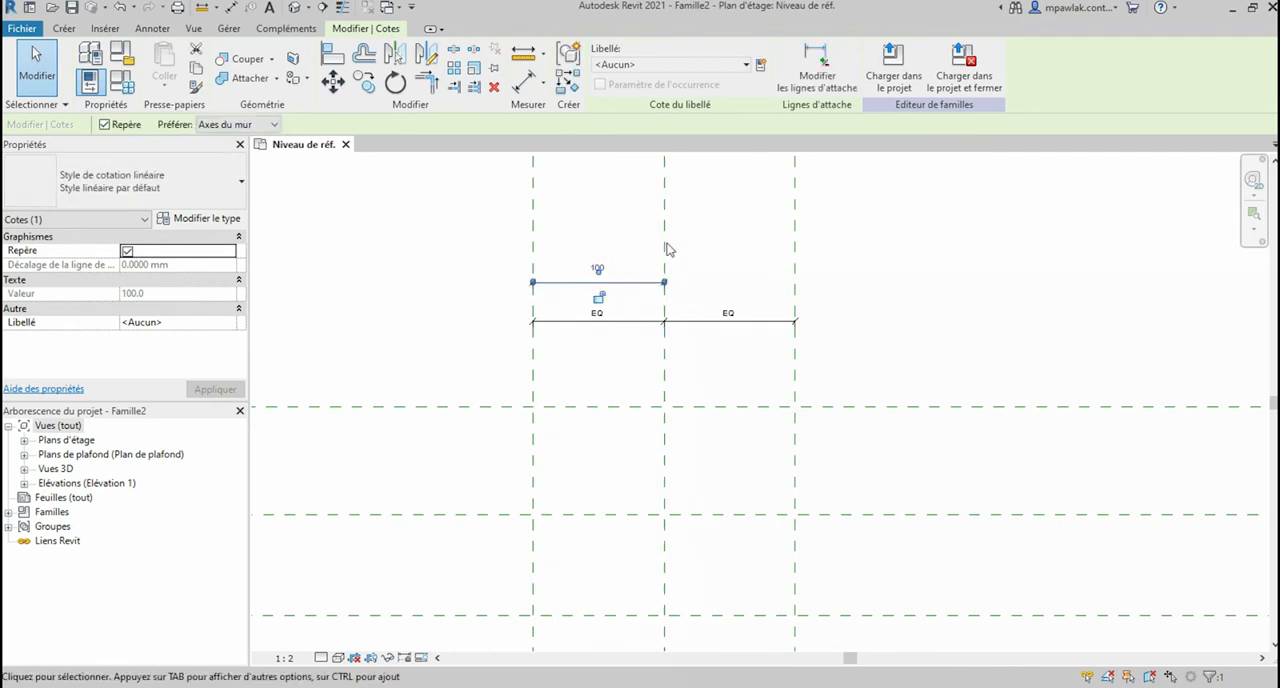
Step: Set the distance between the left vertical reference plane and the centre plane to 140 mm
{"action": "left_click", "coordinate": [540, 248]}
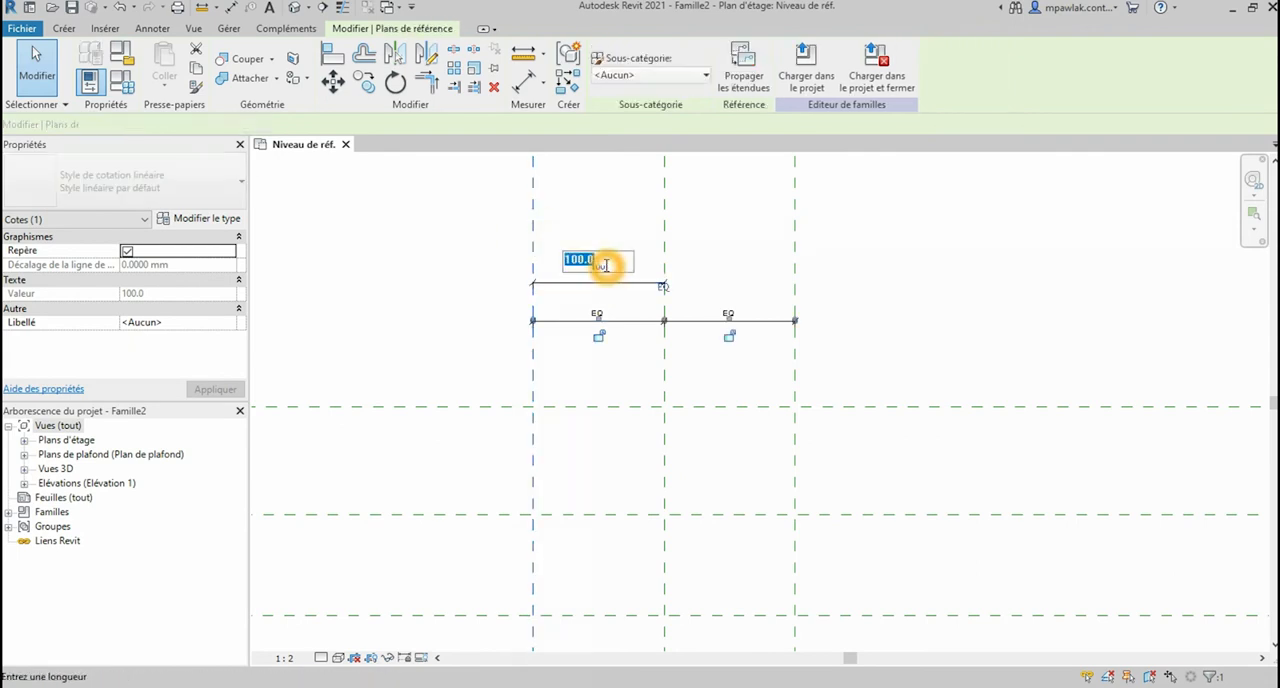
{"action": "left_click", "coordinate": [600, 262]}
{"action": "type", "text": "140"}
{"action": "key", "text": "Return"}
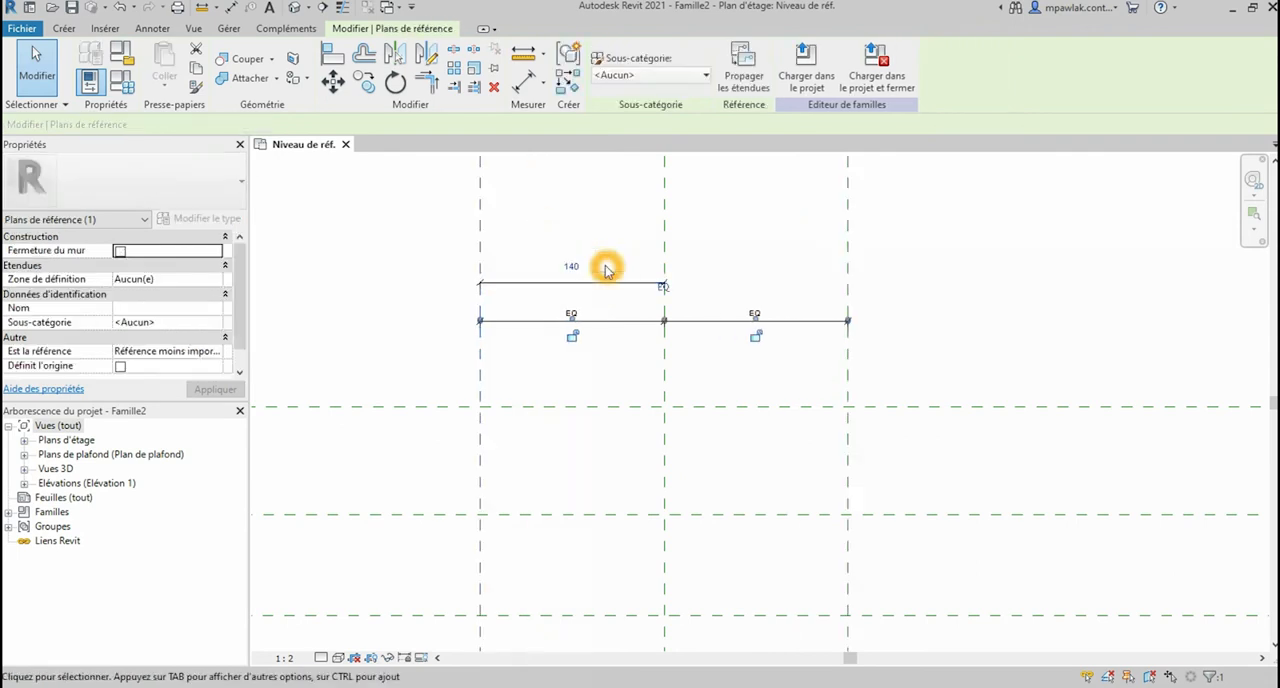
Step: Correct the distance between the left vertical reference plane and the centre plane to 14 mm
{"action": "scroll", "coordinate": [737, 331], "scroll_direction": "down", "scroll_amount": 5}
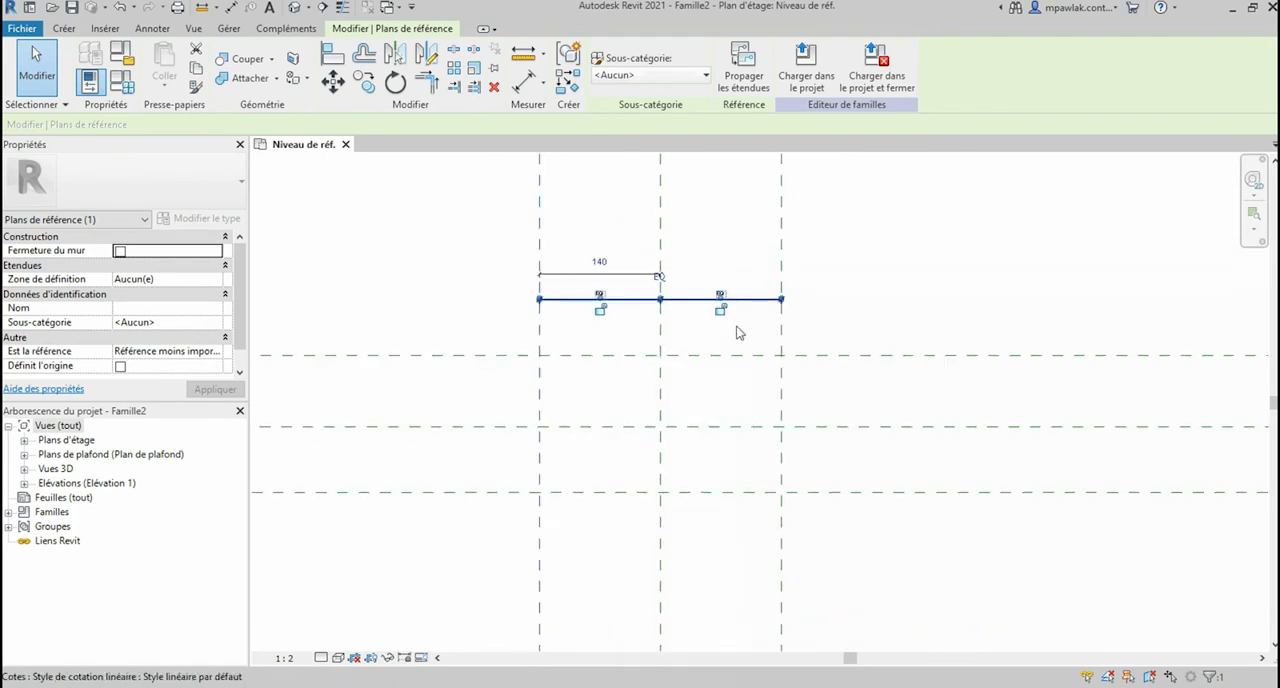
{"action": "scroll", "coordinate": [737, 371], "scroll_direction": "up", "scroll_amount": 2}
{"action": "scroll", "coordinate": [741, 325], "scroll_direction": "up", "scroll_amount": 2}
{"action": "left_click", "coordinate": [659, 258]}
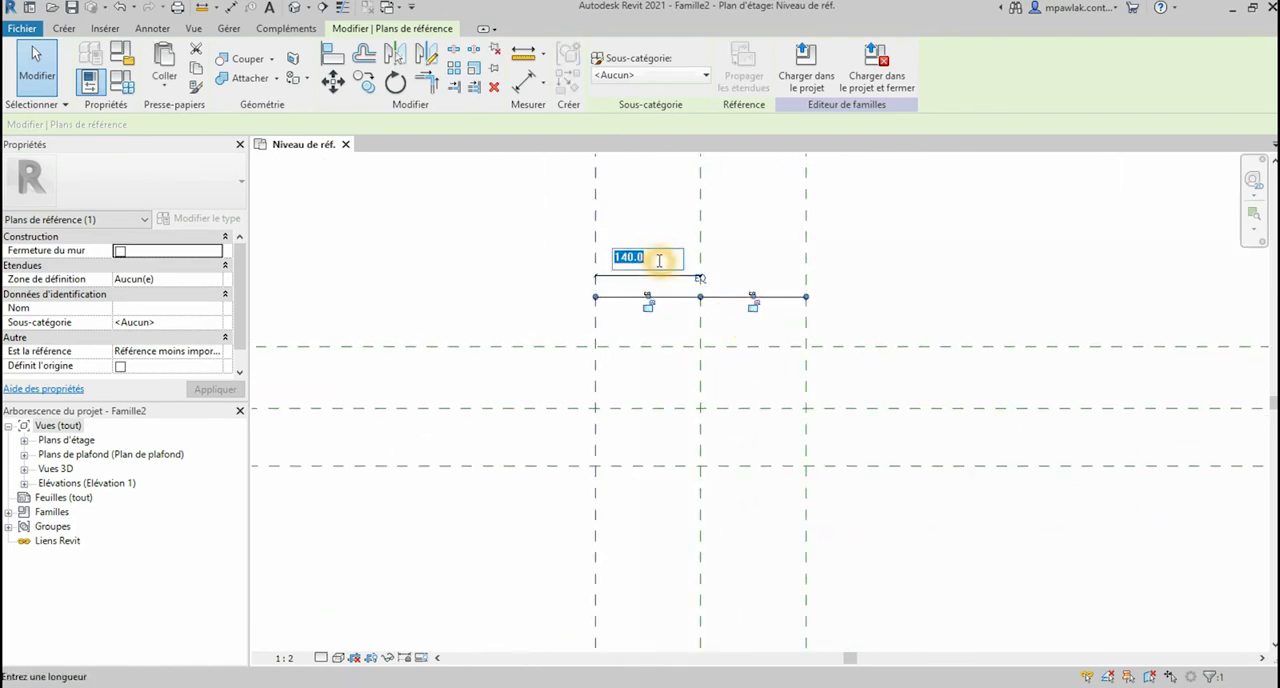
{"action": "type", "text": "14"}
{"action": "key", "text": "Return"}
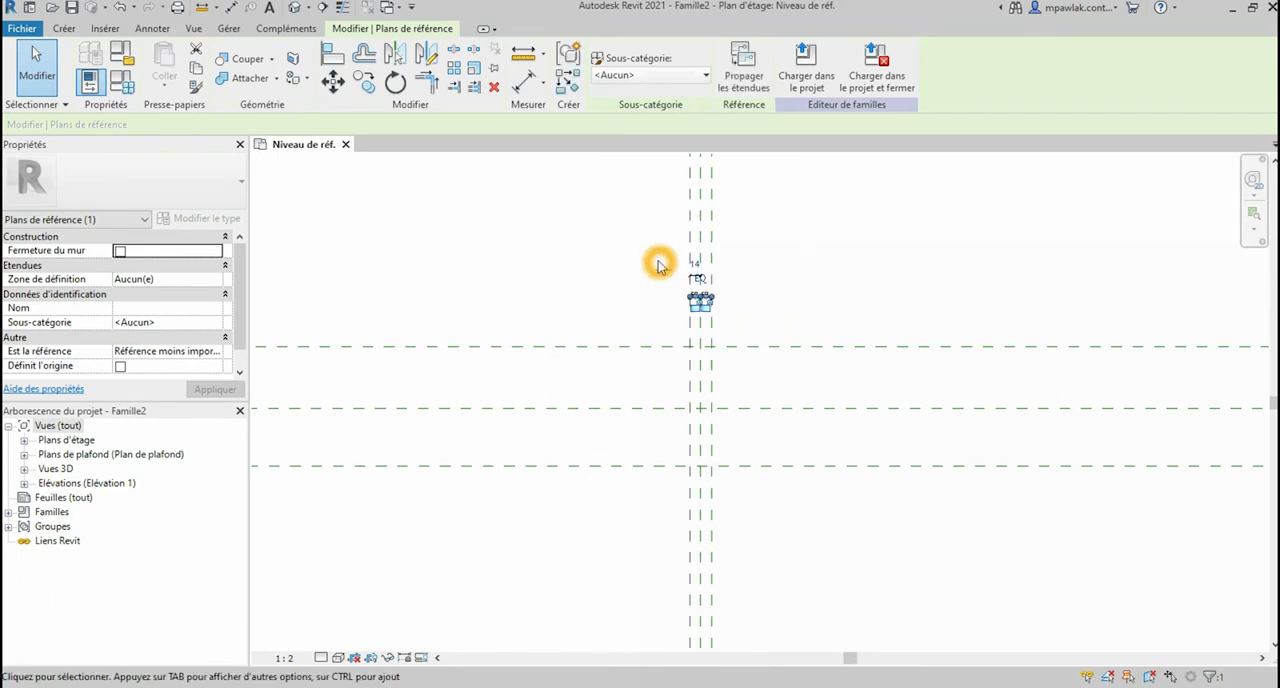
Step: Place an aligned dimension between the lower horizontal reference plane and the horizontal centre plane
{"action": "scroll", "coordinate": [749, 343], "scroll_direction": "up", "scroll_amount": 1}
{"action": "left_click", "coordinate": [527, 84]}
{"action": "left_click", "coordinate": [649, 510]}
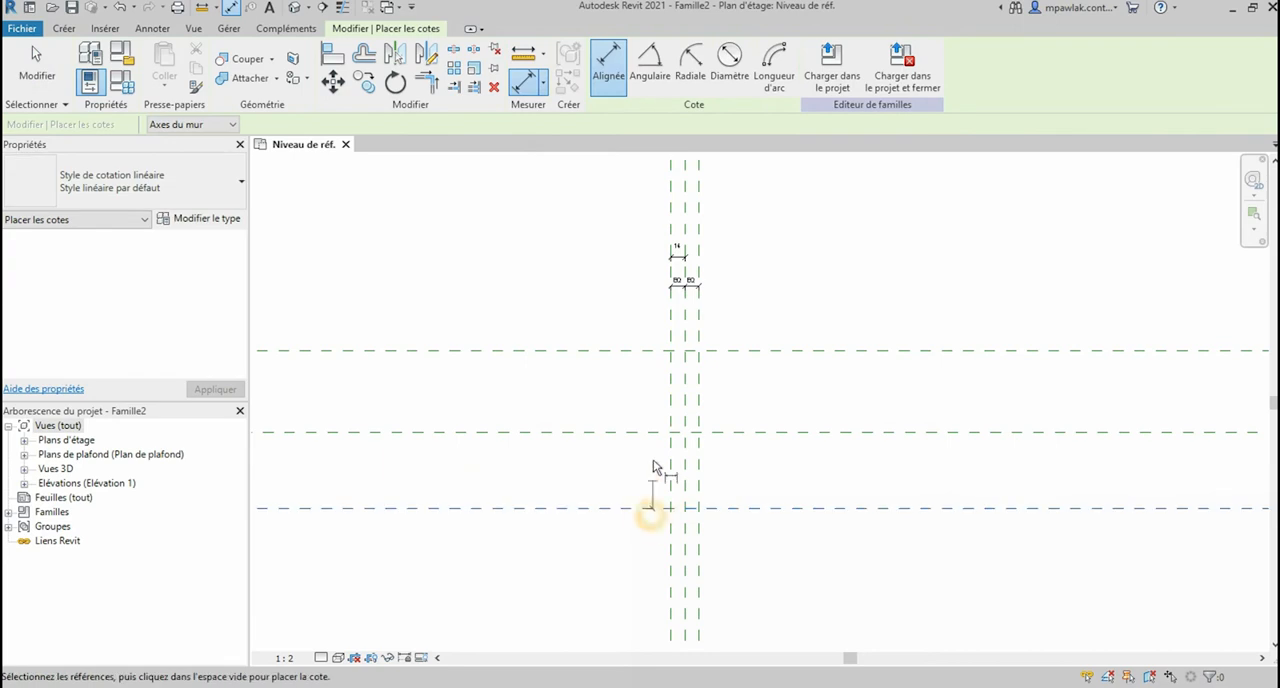
{"action": "left_click", "coordinate": [641, 434]}
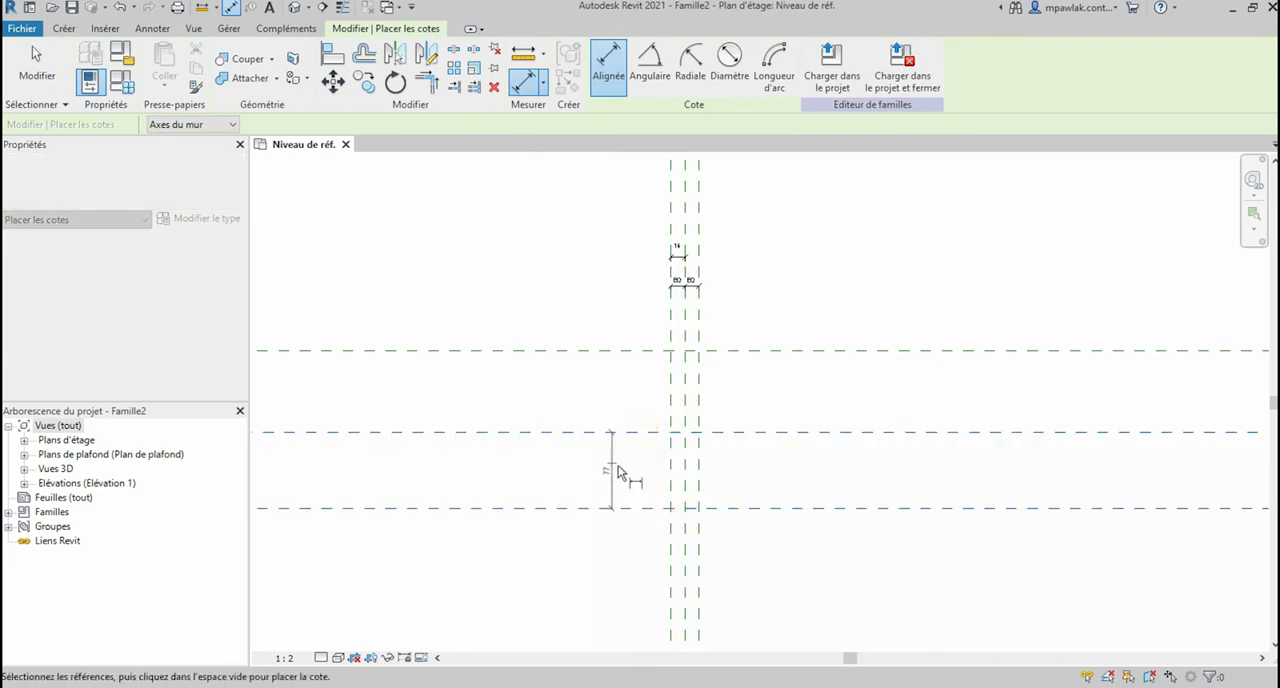
{"action": "left_click", "coordinate": [617, 467]}
{"action": "left_click", "coordinate": [635, 479]}
{"action": "scroll", "coordinate": [632, 477], "scroll_direction": "up", "scroll_amount": 3}
Step: Set the distance between the lower horizontal reference plane and the centre plane to 34 mm
{"action": "left_click", "coordinate": [586, 530]}
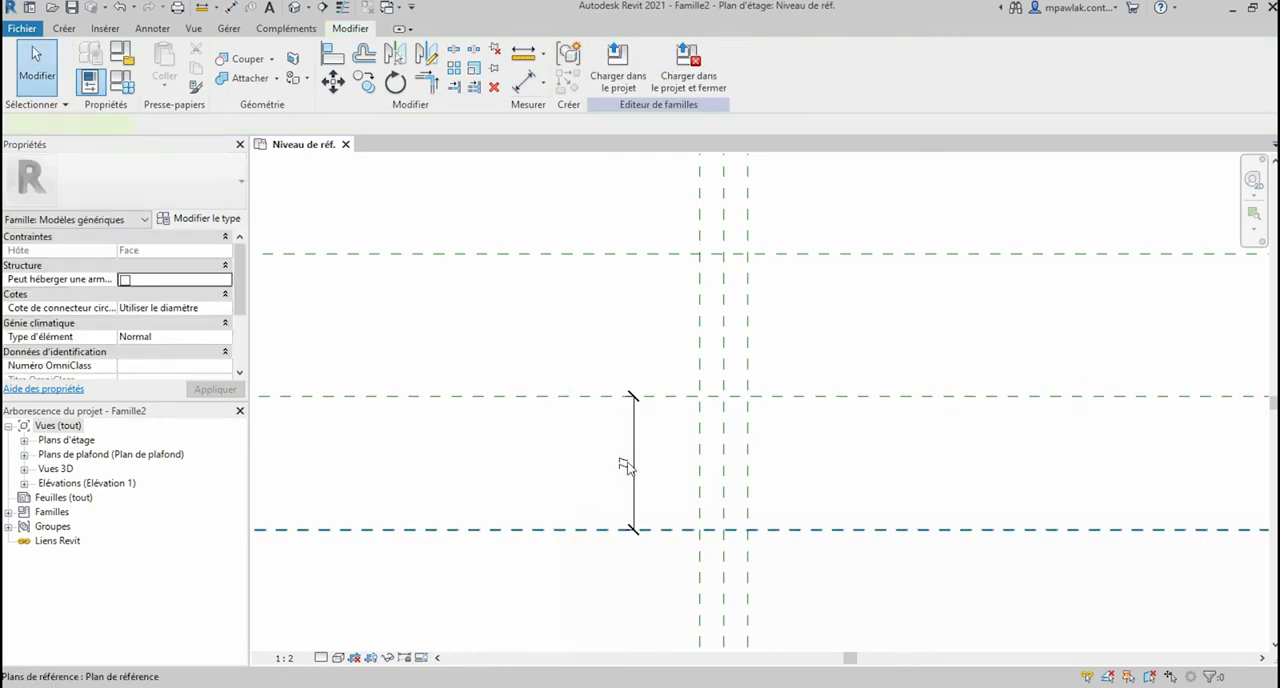
{"action": "left_click", "coordinate": [628, 463]}
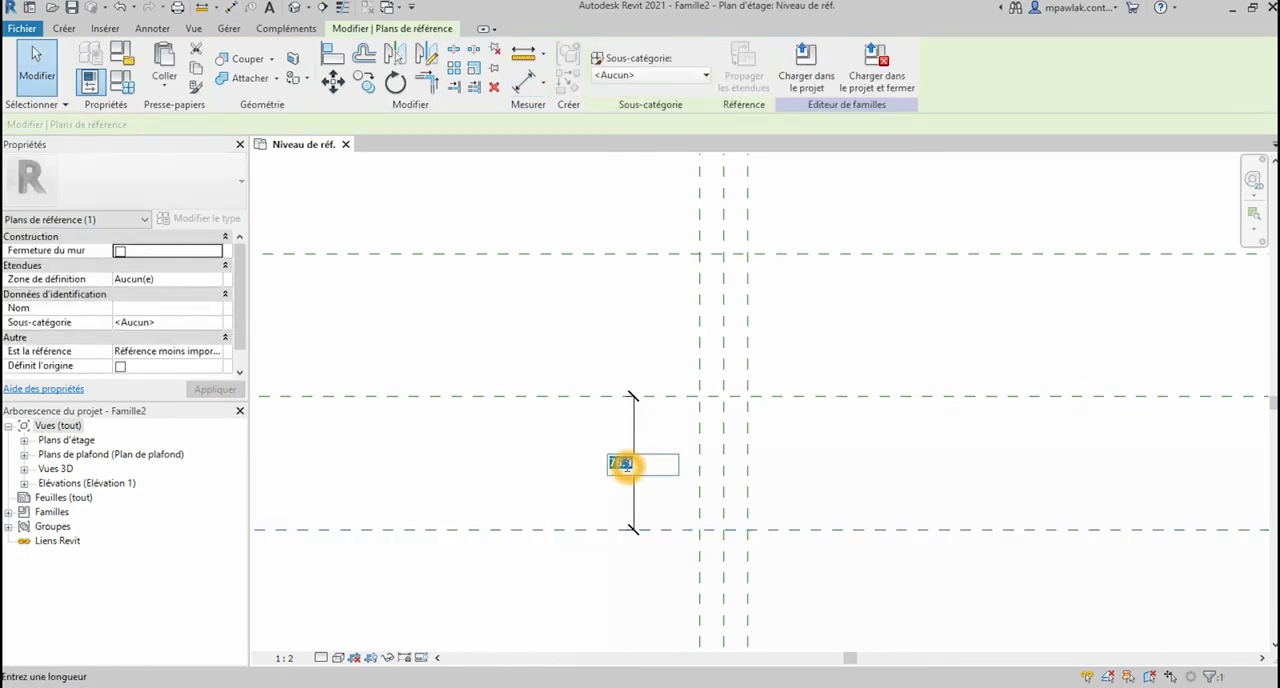
{"action": "type", "text": "34"}
{"action": "key", "text": "Return"}
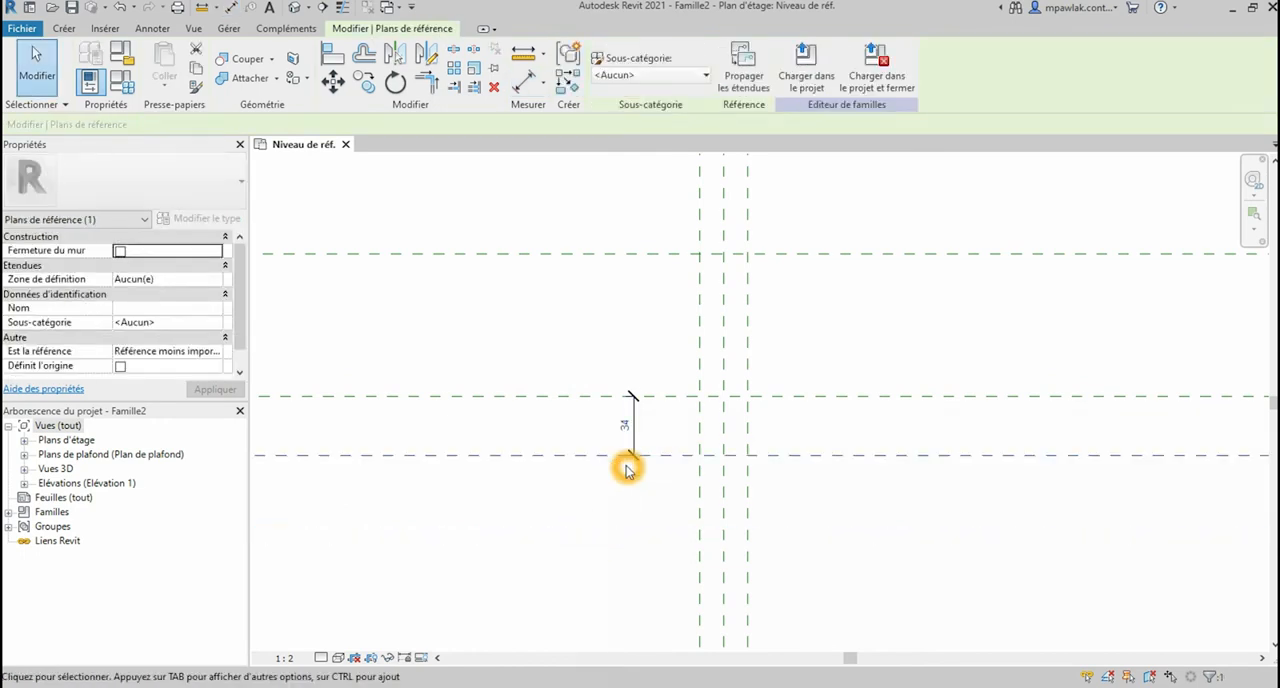
Step: Place an aligned dimension across the three horizontal reference planes and constrain its two segments to be equal
{"action": "scroll", "coordinate": [706, 352], "scroll_direction": "up", "scroll_amount": 1}
{"action": "left_click", "coordinate": [530, 90]}
{"action": "left_click", "coordinate": [677, 241]}
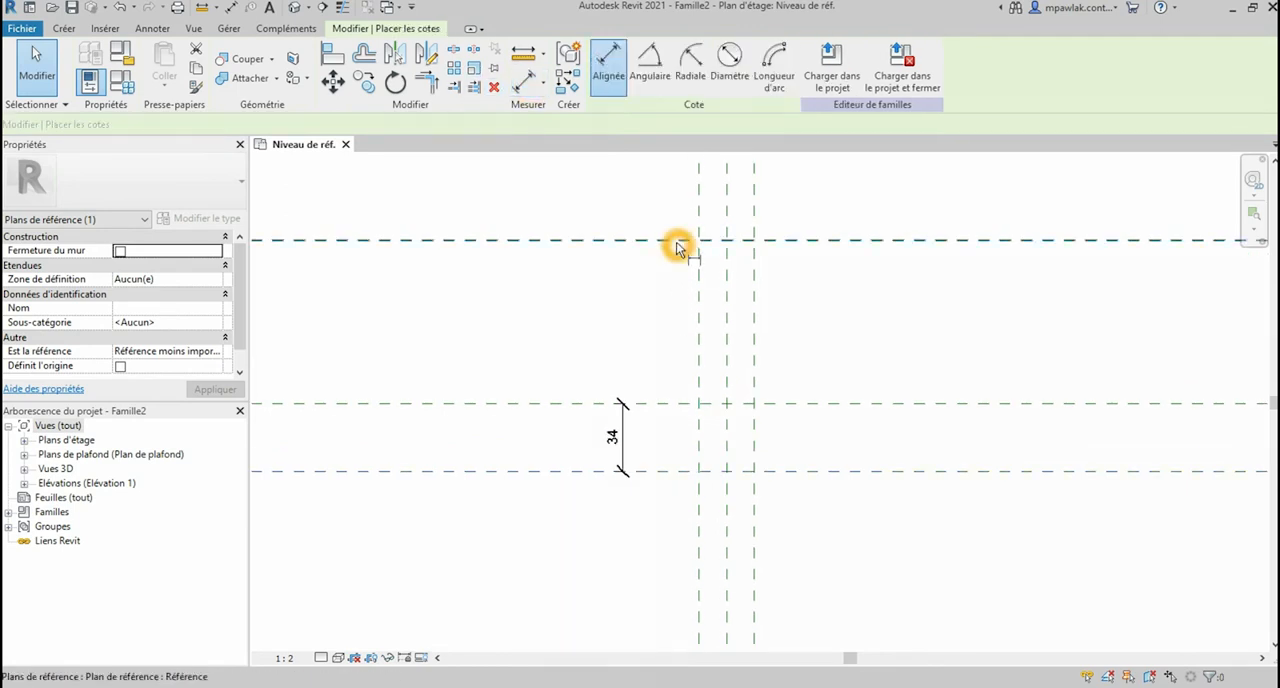
{"action": "left_click", "coordinate": [657, 403]}
{"action": "left_click", "coordinate": [662, 470]}
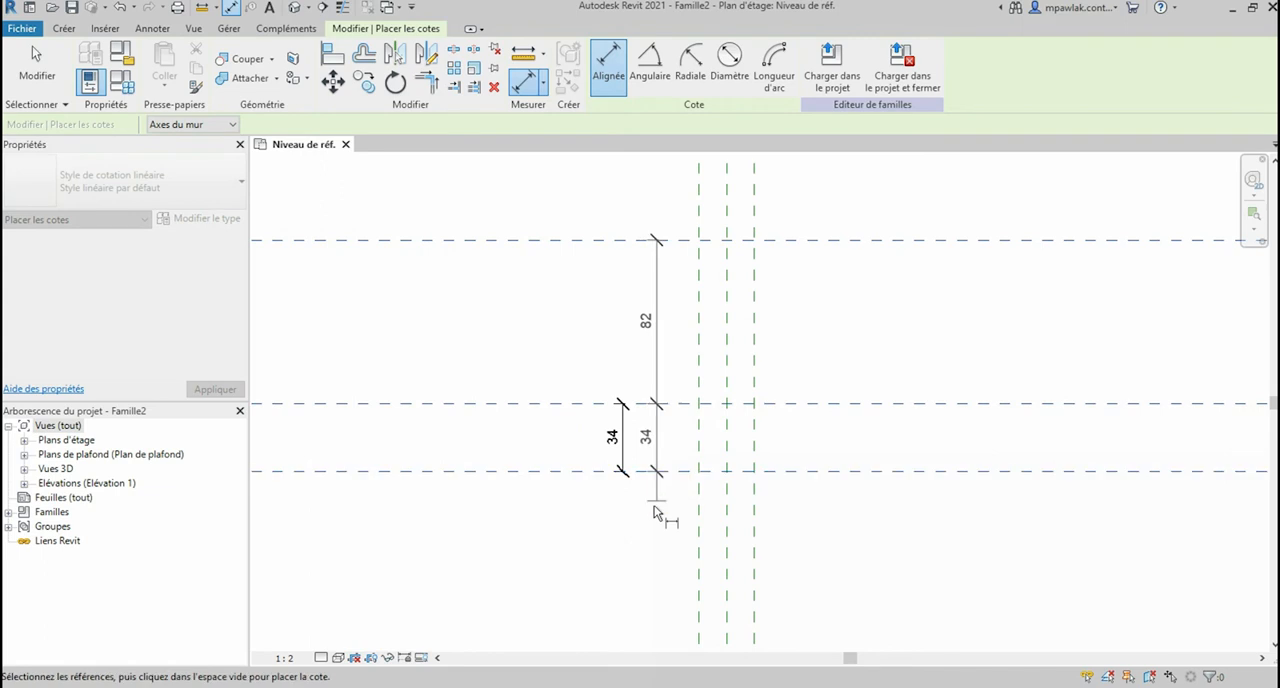
{"action": "left_click", "coordinate": [658, 508]}
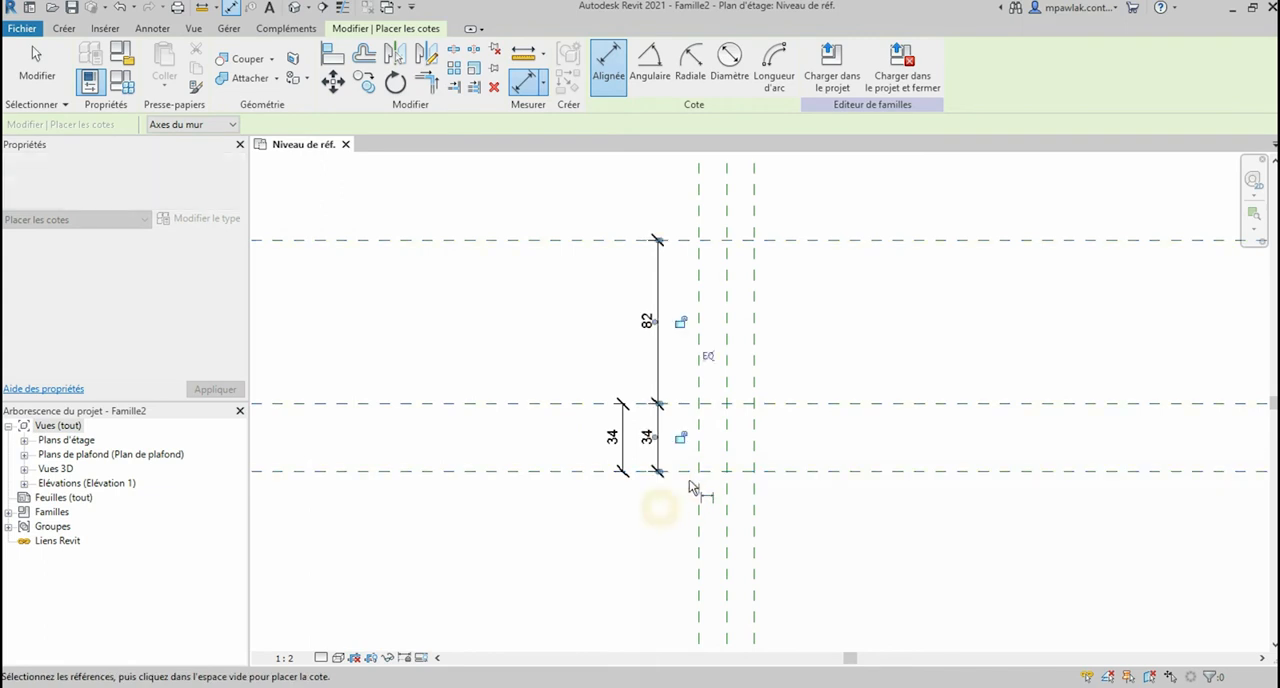
{"action": "left_click", "coordinate": [712, 360]}
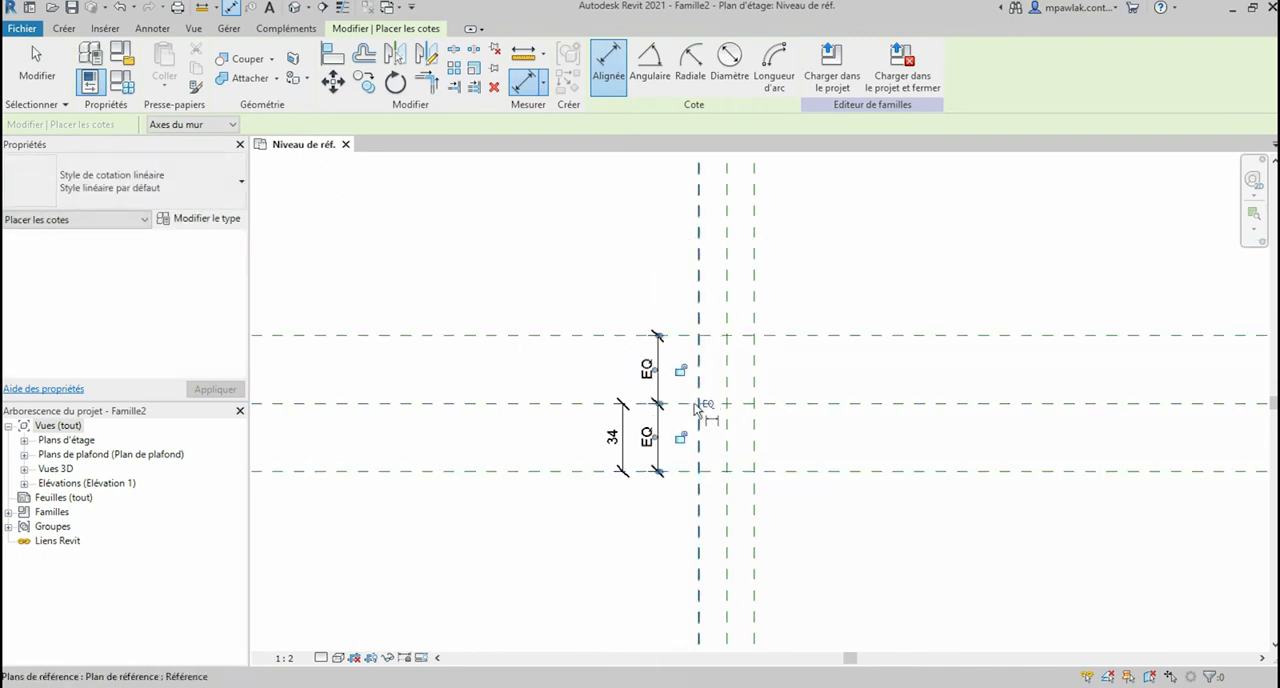
{"action": "scroll", "coordinate": [725, 425], "scroll_direction": "down", "scroll_amount": 4}
{"action": "key", "text": "Escape"}
{"action": "key", "text": "Escape"}
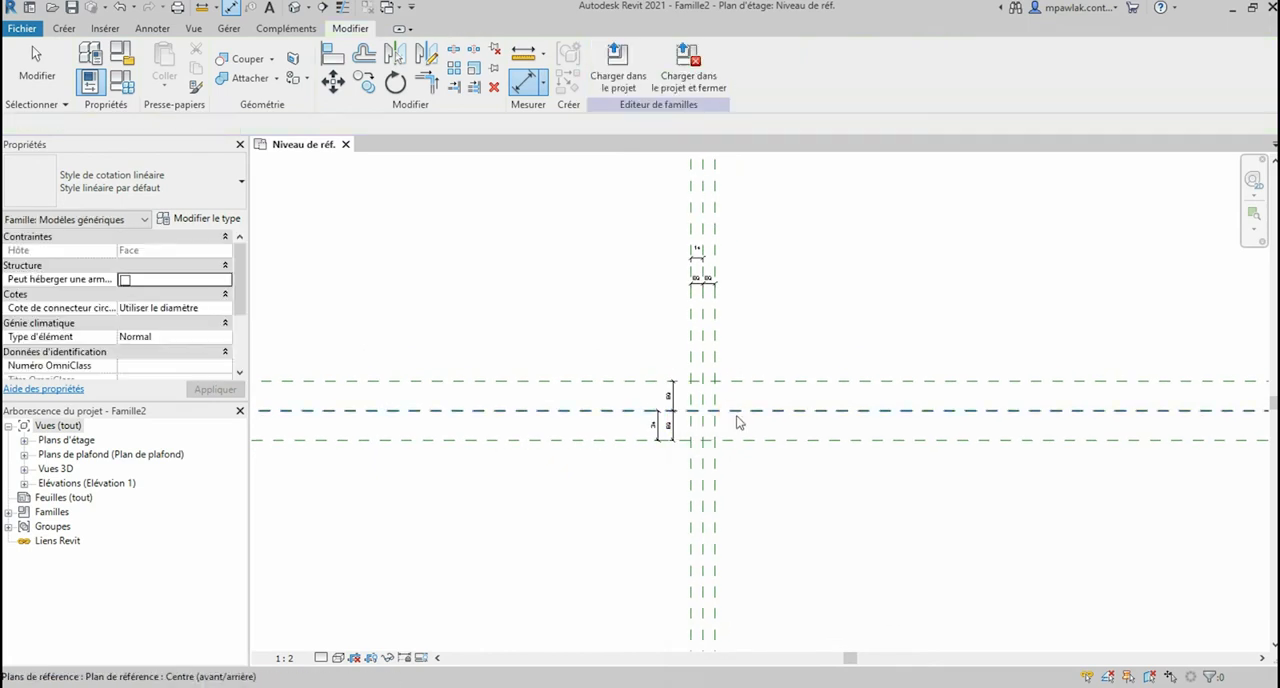
Step: Start an extrusion and sketch a 28 by 68 mm rectangle between the intersections of the outer reference planes
{"action": "scroll", "coordinate": [726, 400], "scroll_direction": "up", "scroll_amount": 3}
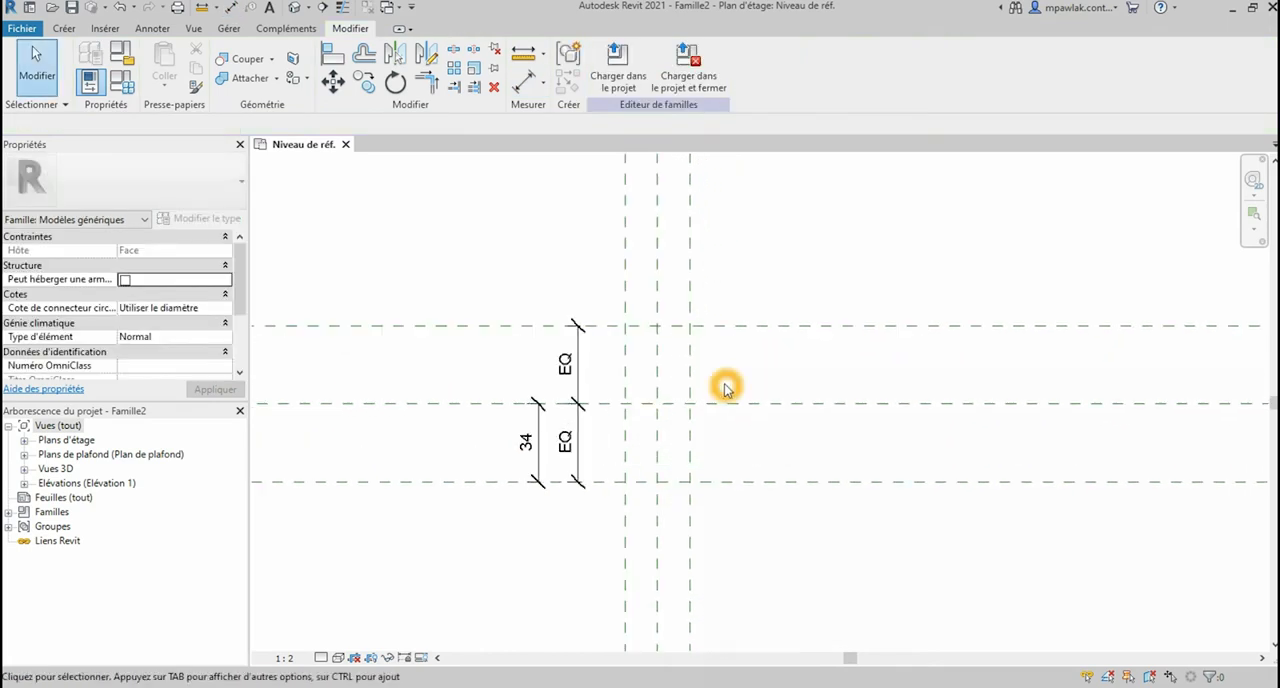
{"action": "left_click", "coordinate": [66, 30]}
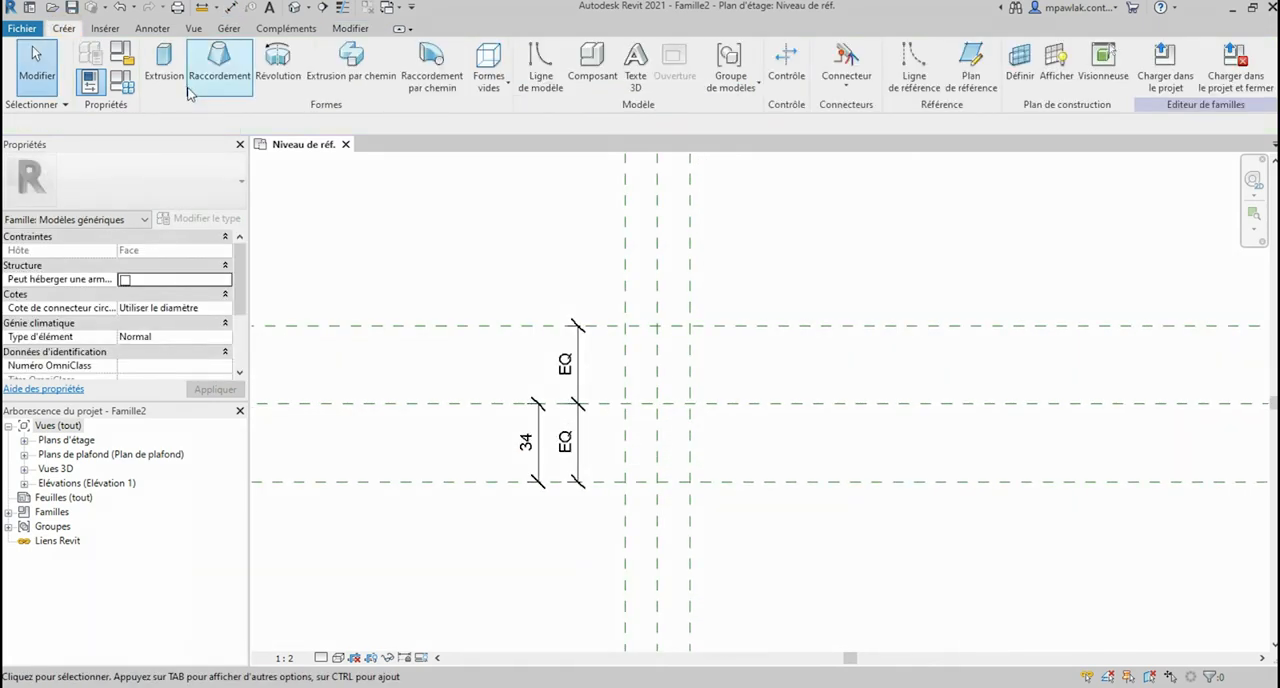
{"action": "left_click", "coordinate": [165, 66]}
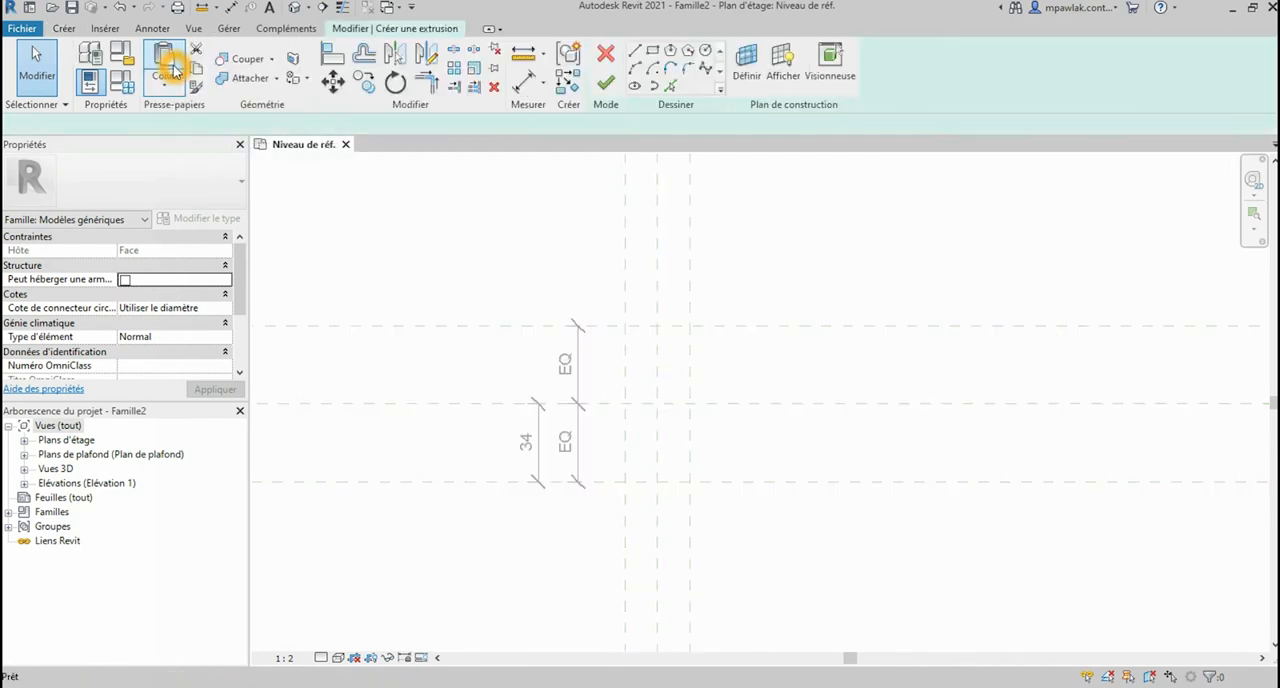
{"action": "left_click", "coordinate": [652, 52]}
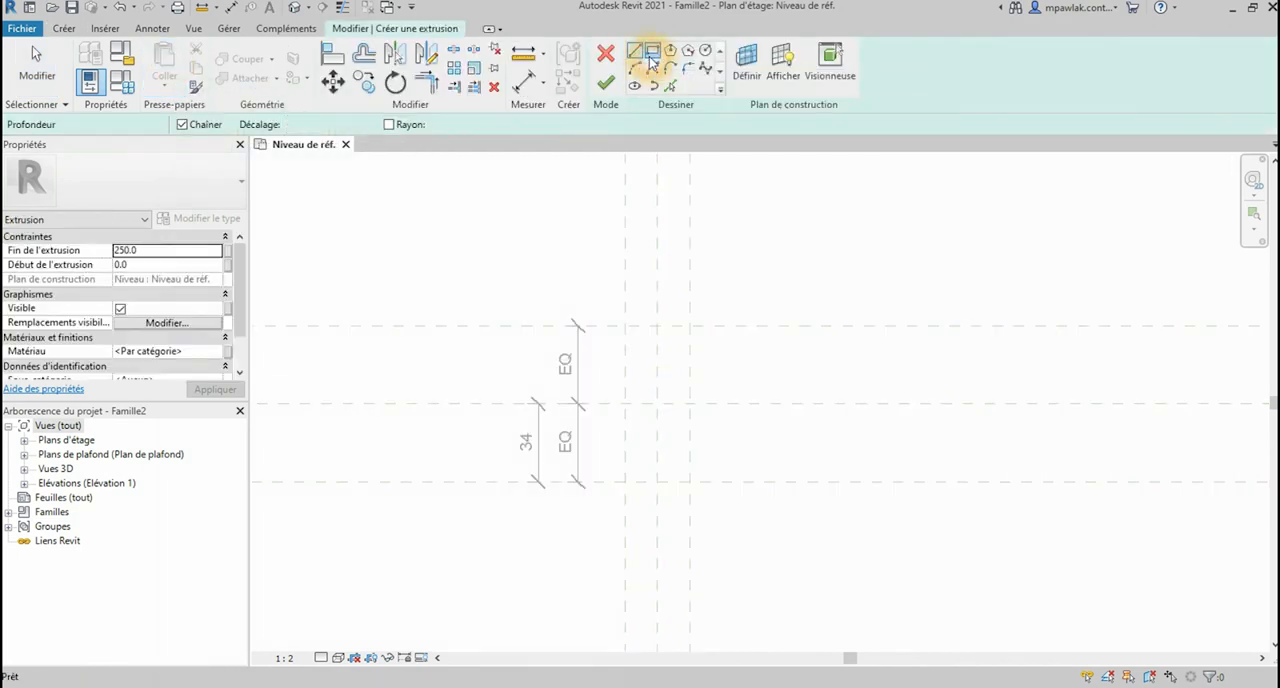
{"action": "left_click", "coordinate": [628, 330]}
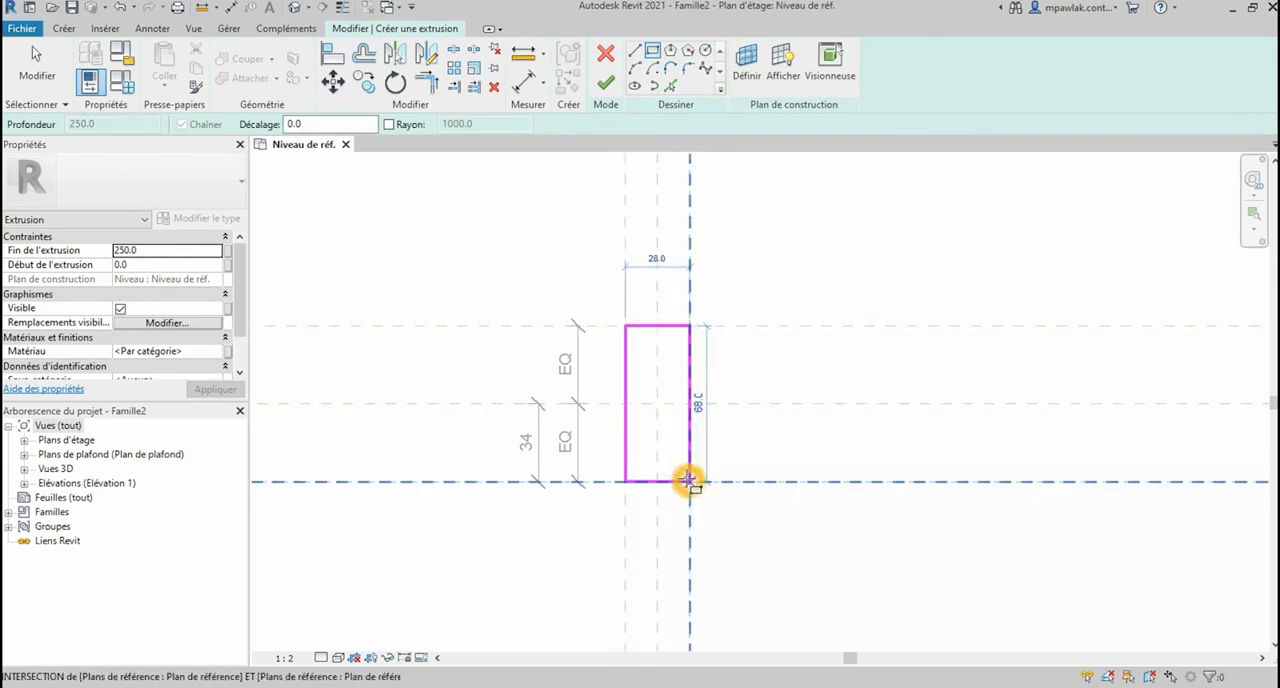
{"action": "left_click", "coordinate": [688, 481]}
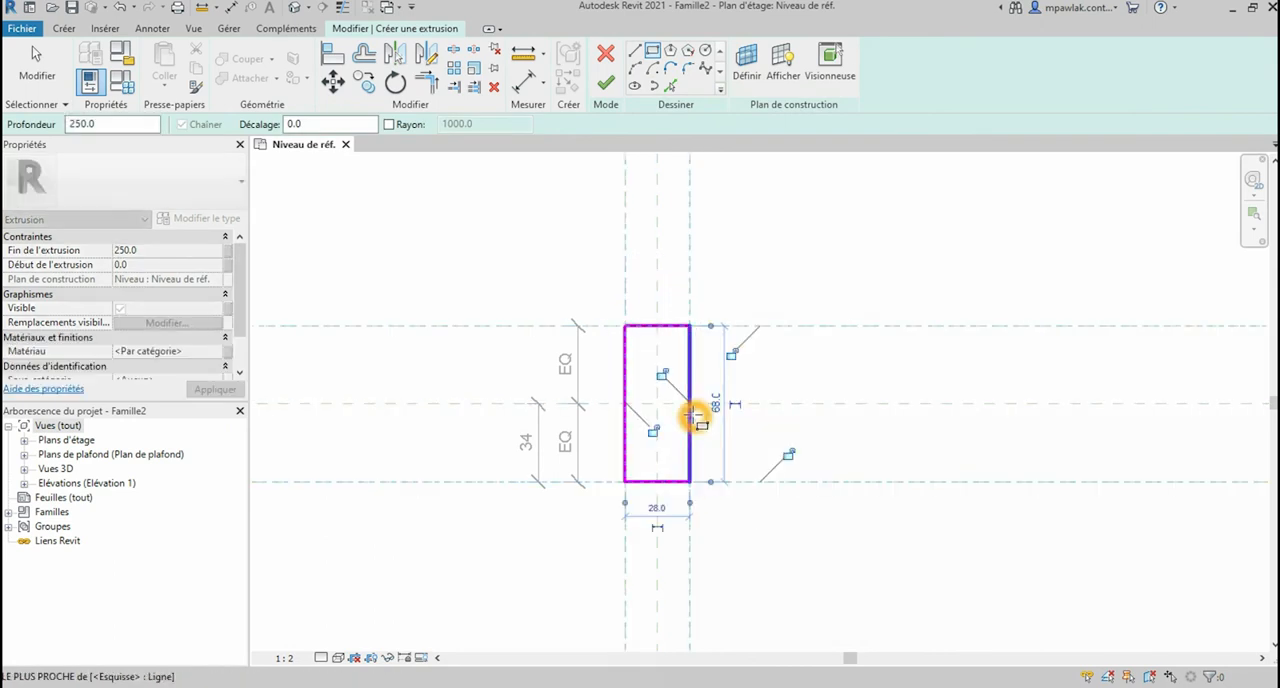
Step: Sketch a circle of 14 mm radius centred on the midpoint of the rectangle's upper edge
{"action": "scroll", "coordinate": [700, 415], "scroll_direction": "up", "scroll_amount": 1}
{"action": "scroll", "coordinate": [686, 388], "scroll_direction": "up", "scroll_amount": 1}
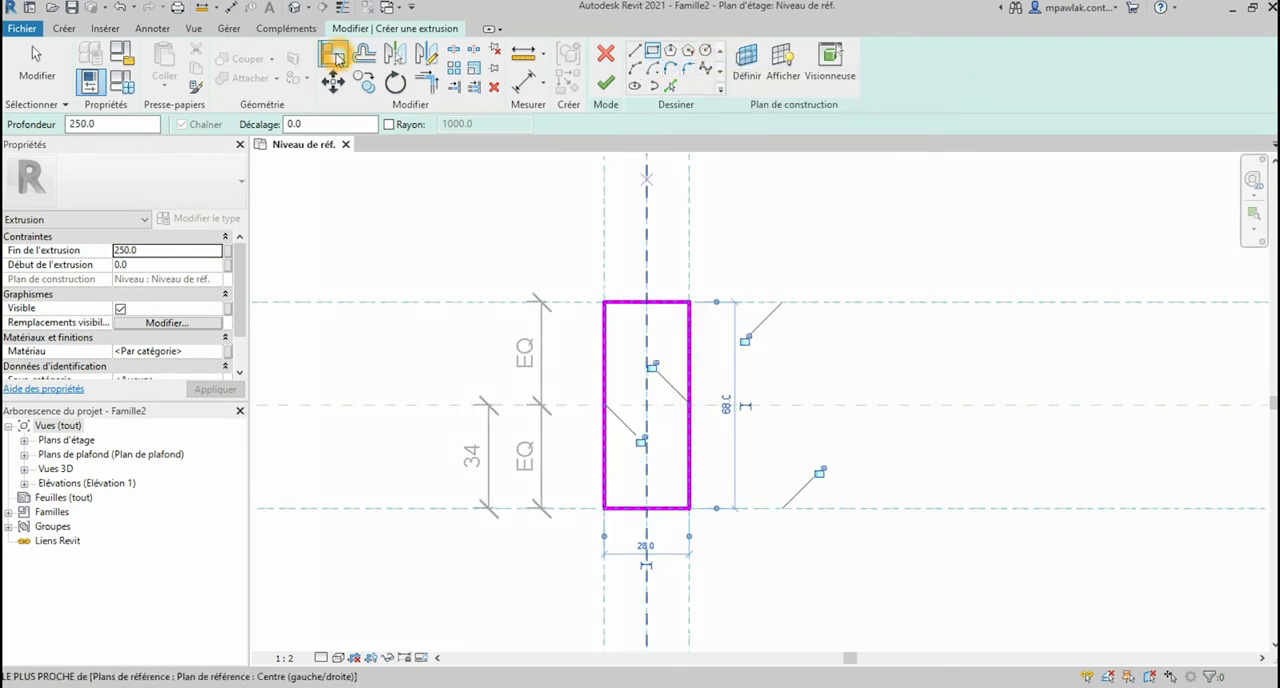
{"action": "left_click", "coordinate": [705, 50]}
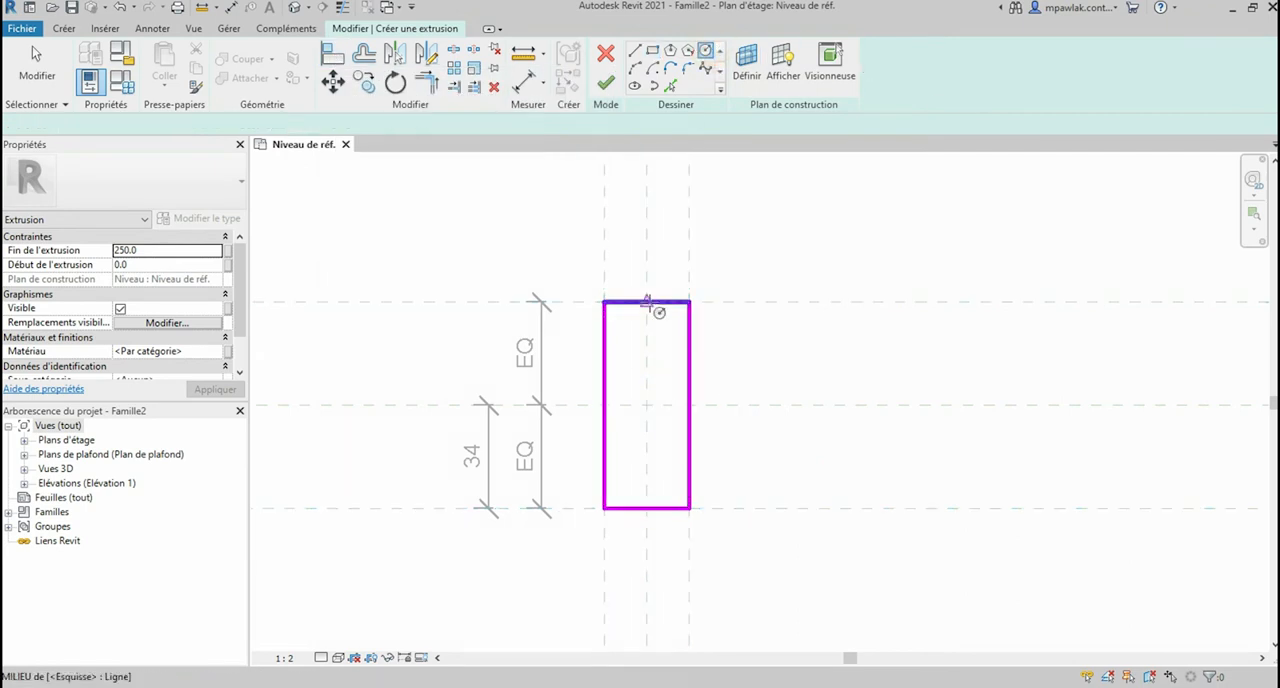
{"action": "left_click", "coordinate": [648, 301]}
{"action": "left_click", "coordinate": [693, 302]}
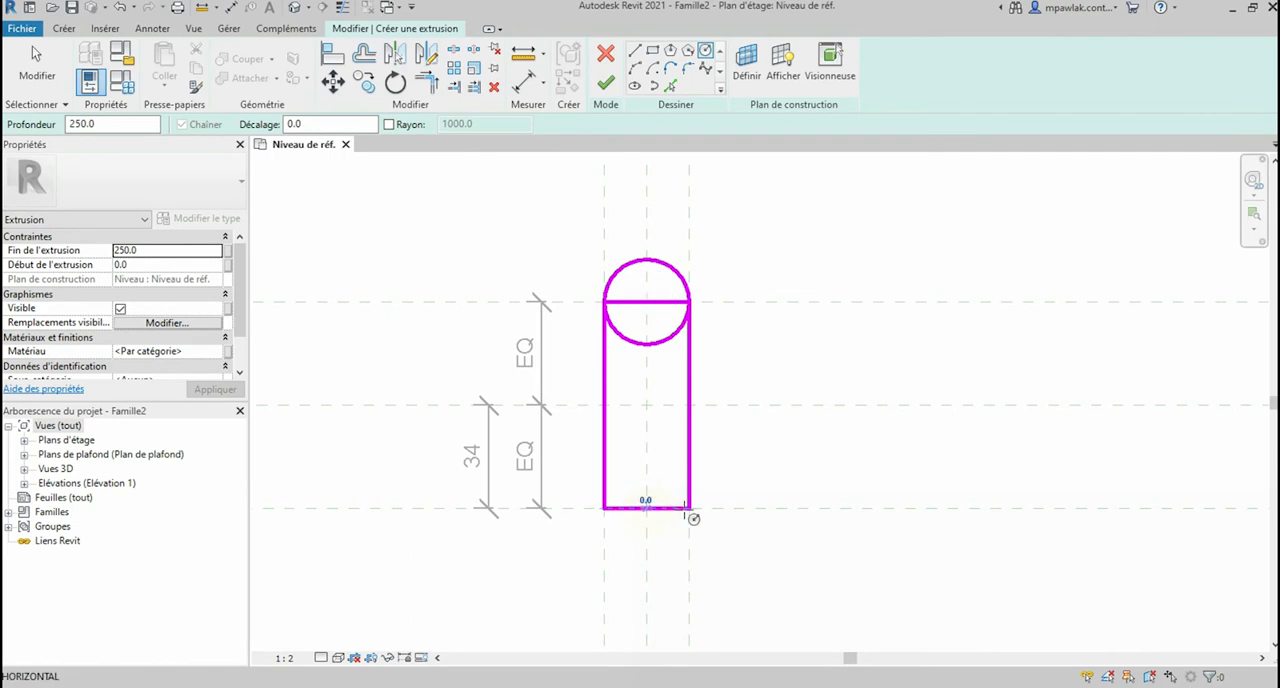
Step: Try a matching circle centred on the midpoint of the rectangle's lower edge, and delete it
{"action": "left_click", "coordinate": [648, 508]}
{"action": "left_click", "coordinate": [690, 510]}
{"action": "key", "text": "Escape"}
{"action": "key", "text": "Escape"}
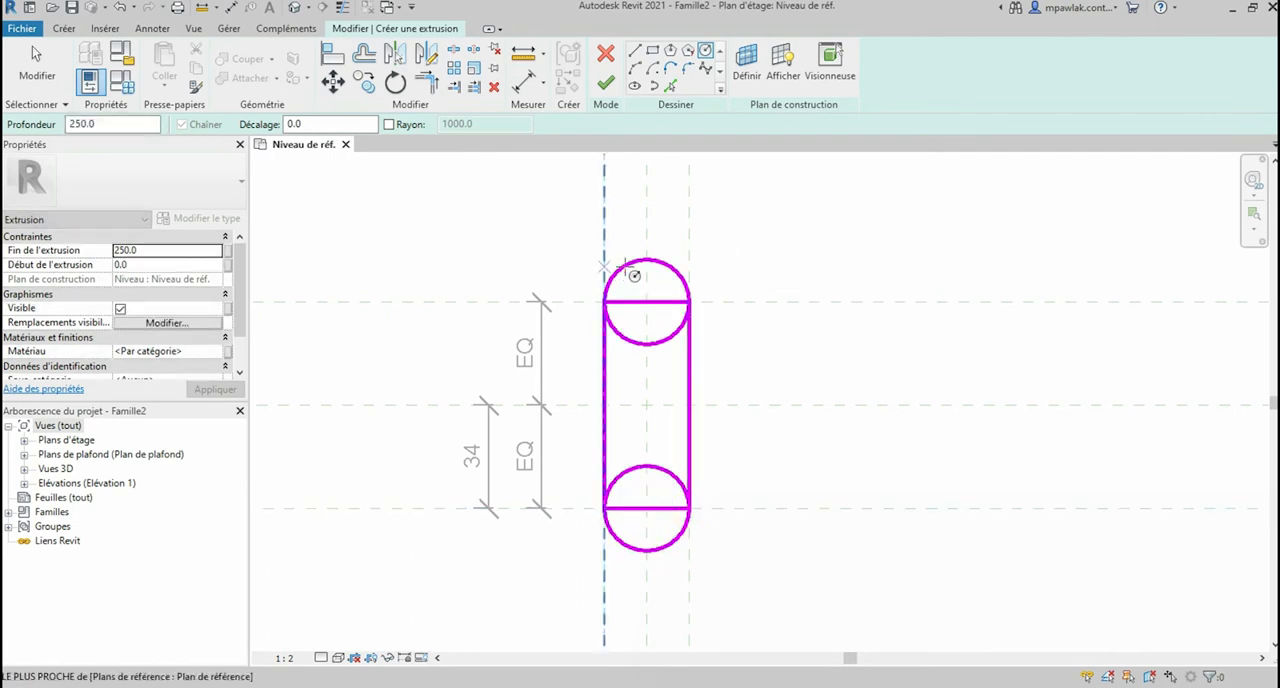
{"action": "left_click", "coordinate": [668, 480]}
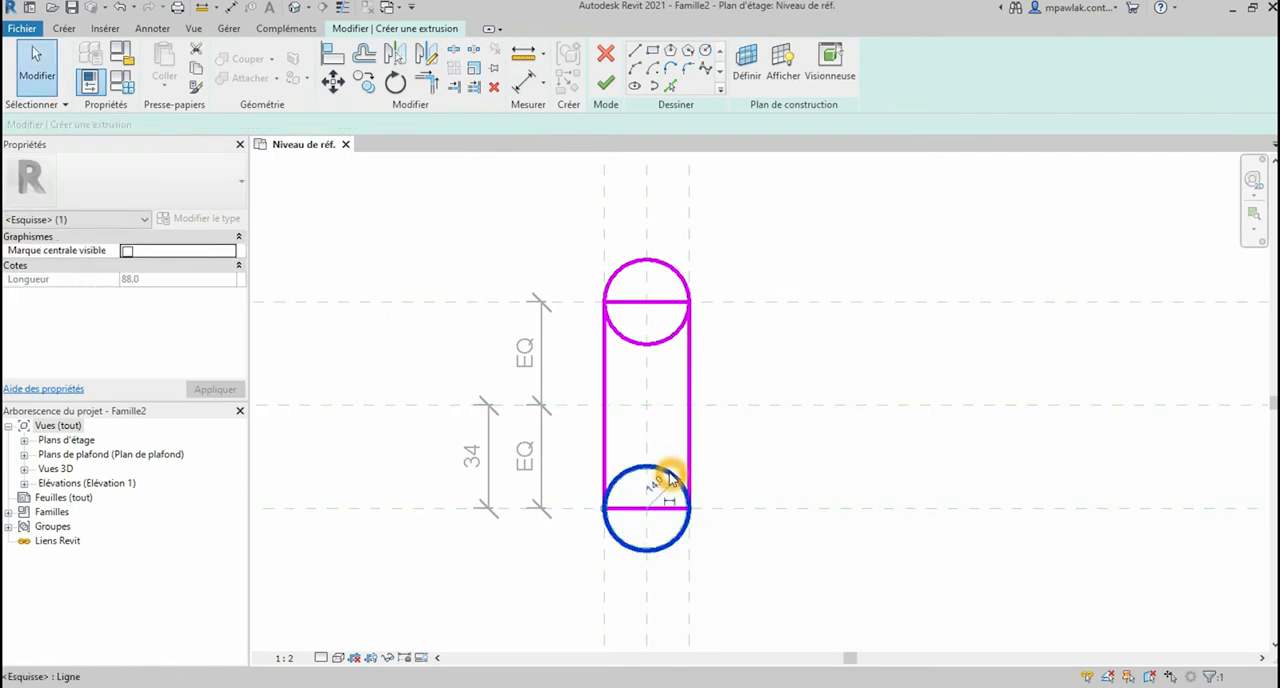
{"action": "key", "text": "Delete"}
Step: Move the remaining circle down so its top quadrant touches the midpoint of the rectangle's upper edge
{"action": "left_click", "coordinate": [667, 263]}
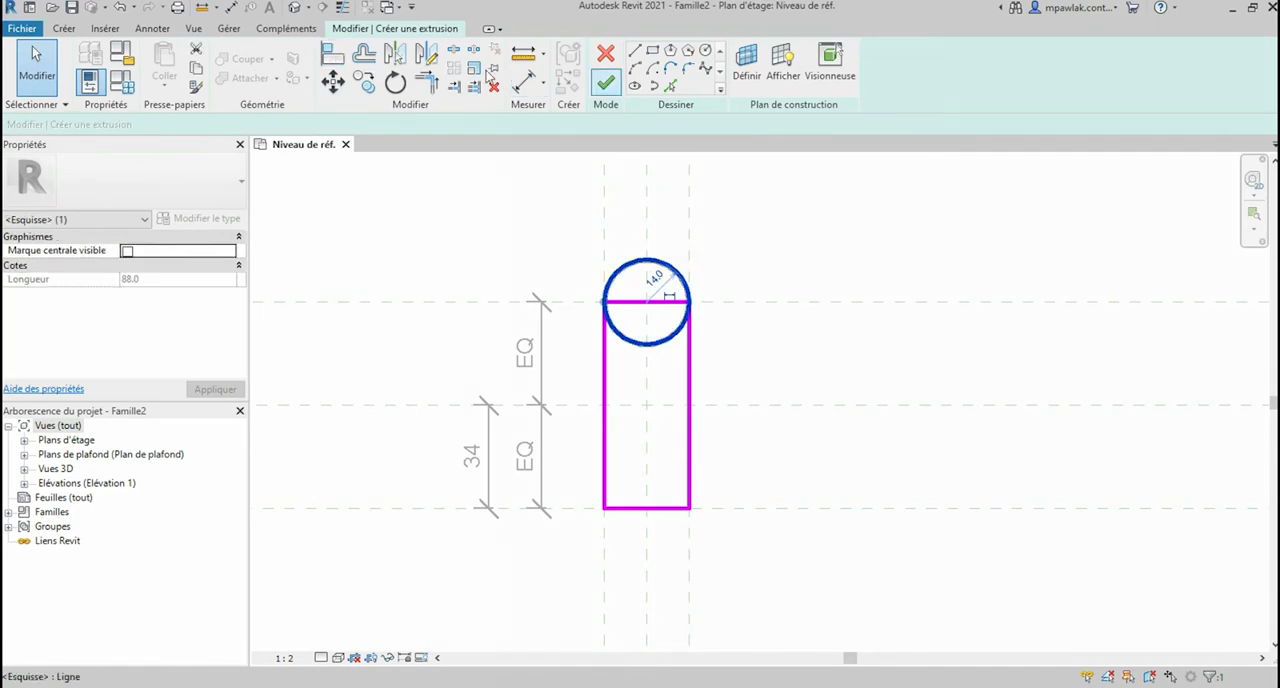
{"action": "left_click", "coordinate": [346, 84]}
{"action": "left_click", "coordinate": [652, 259]}
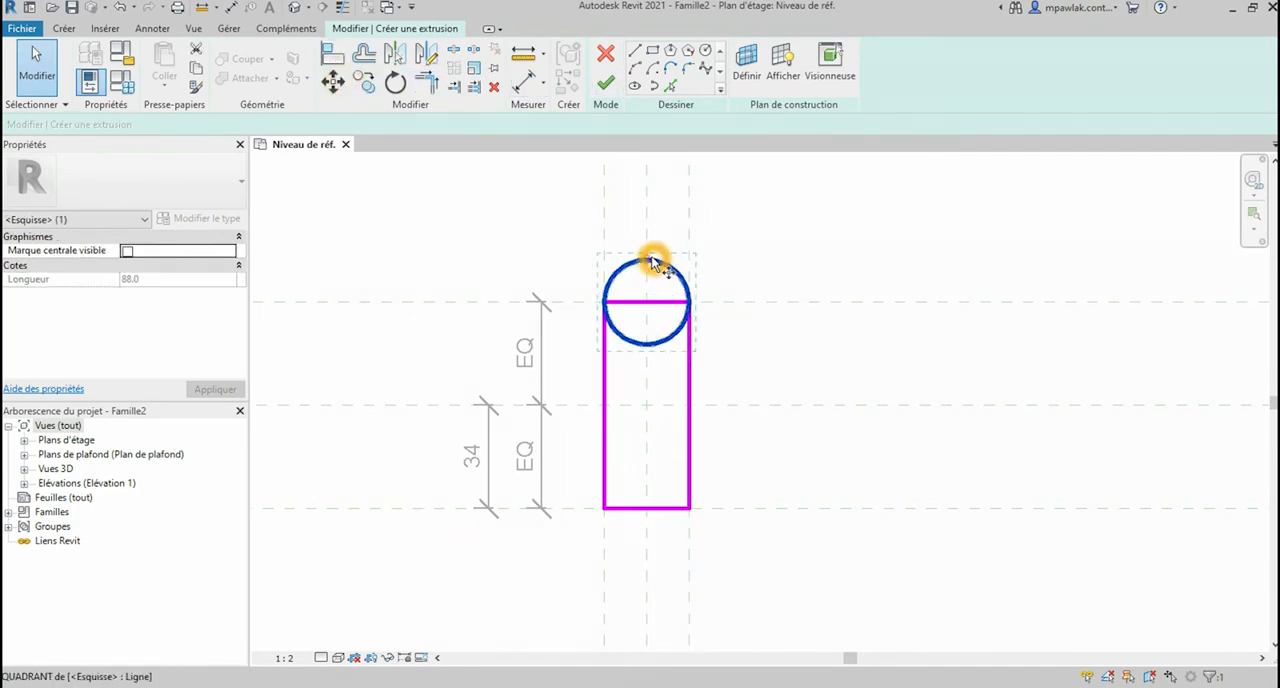
{"action": "left_click", "coordinate": [652, 287]}
{"action": "left_click", "coordinate": [648, 302]}
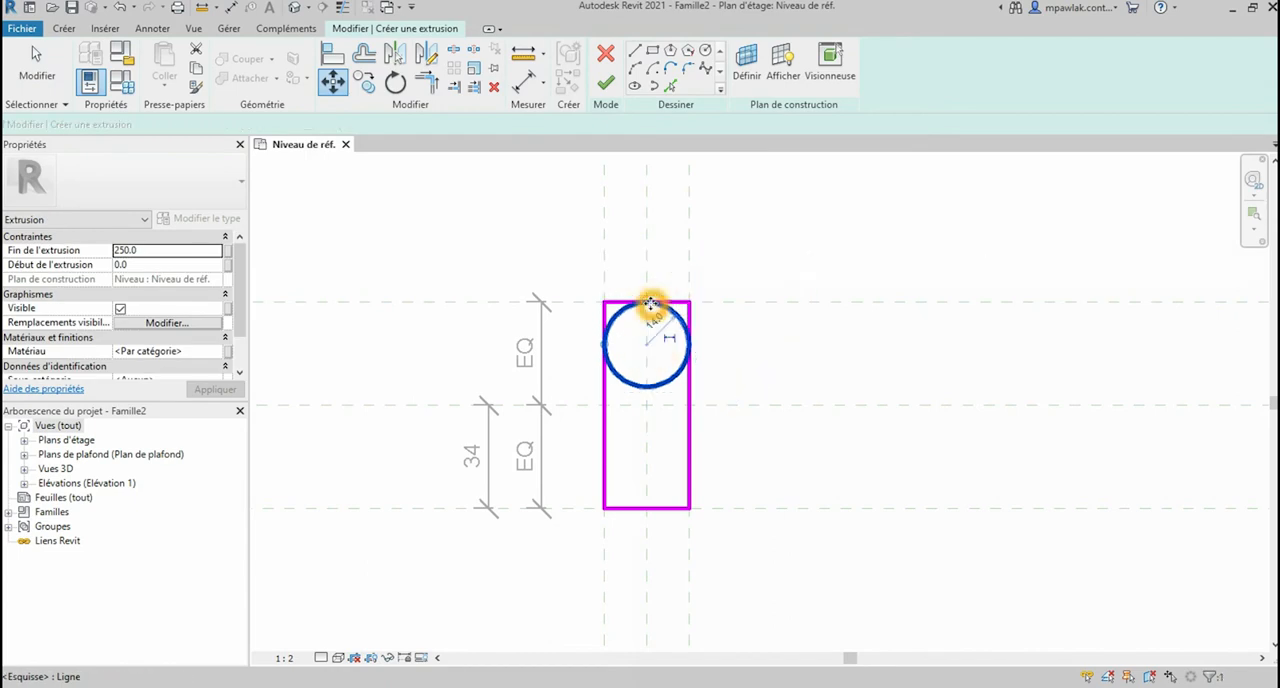
{"action": "left_click", "coordinate": [745, 377]}
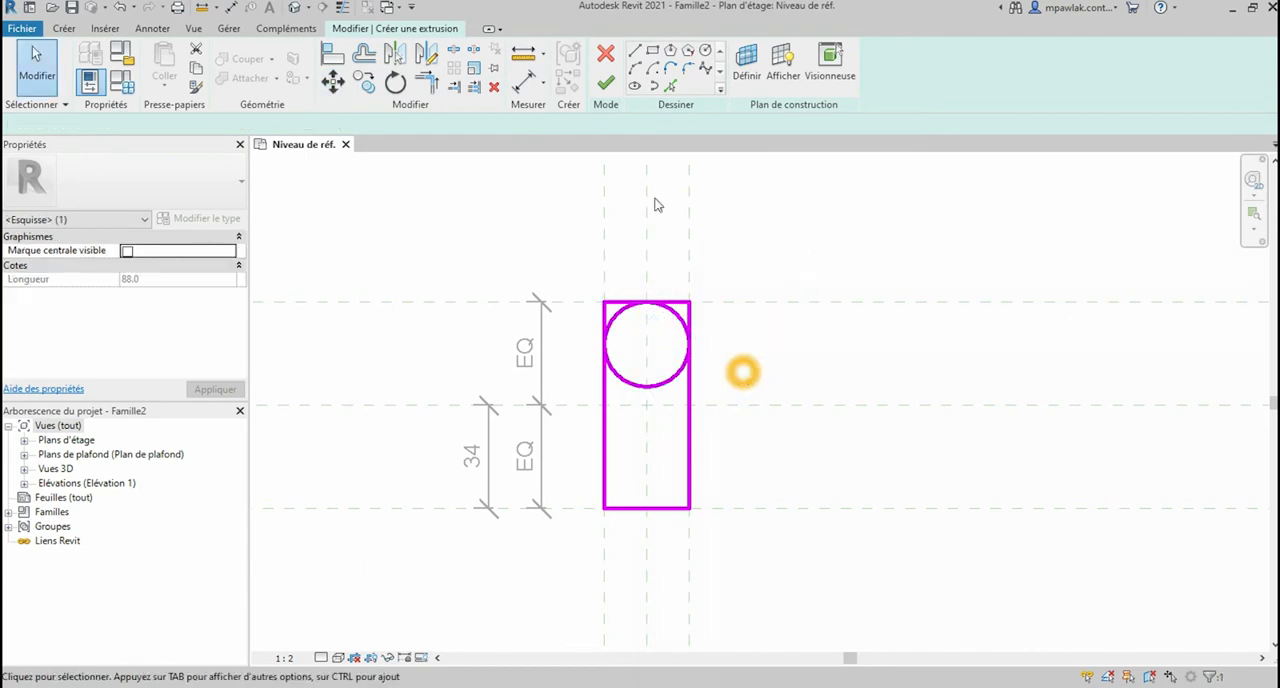
Step: Split the sketch at the two points where the circle touches the rectangle's vertical sides
{"action": "left_click", "coordinate": [624, 384]}
{"action": "left_click", "coordinate": [456, 87]}
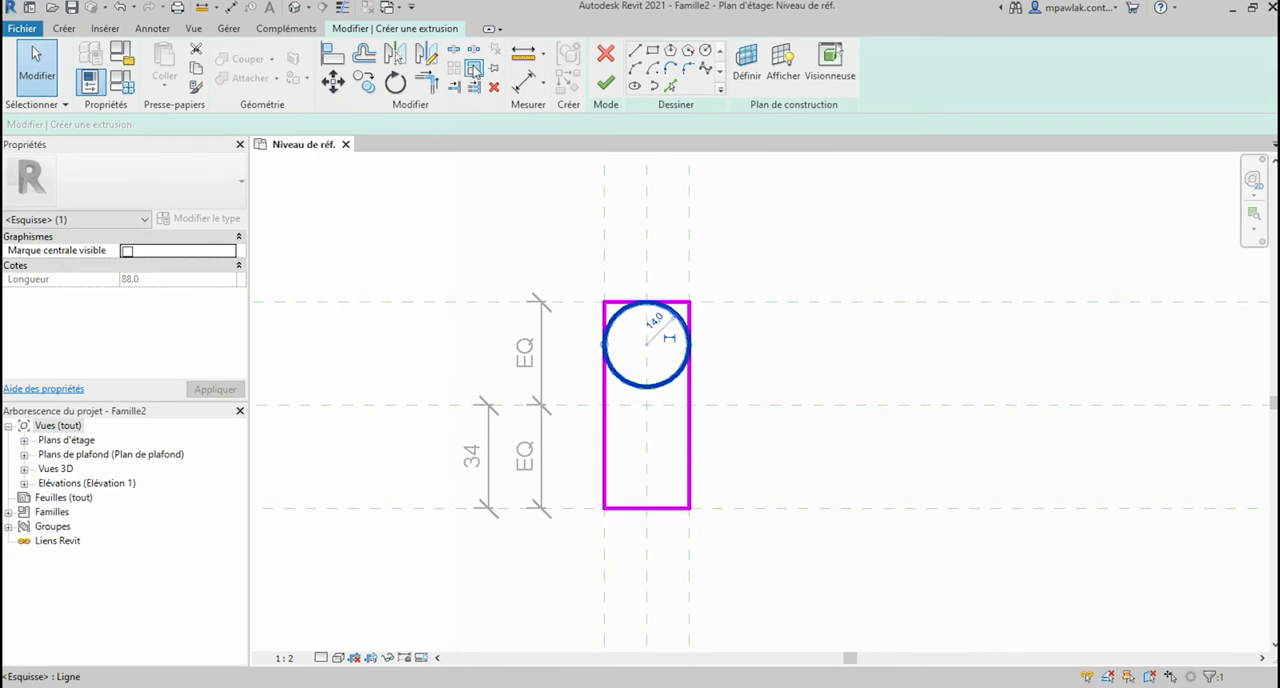
{"action": "left_click", "coordinate": [602, 343]}
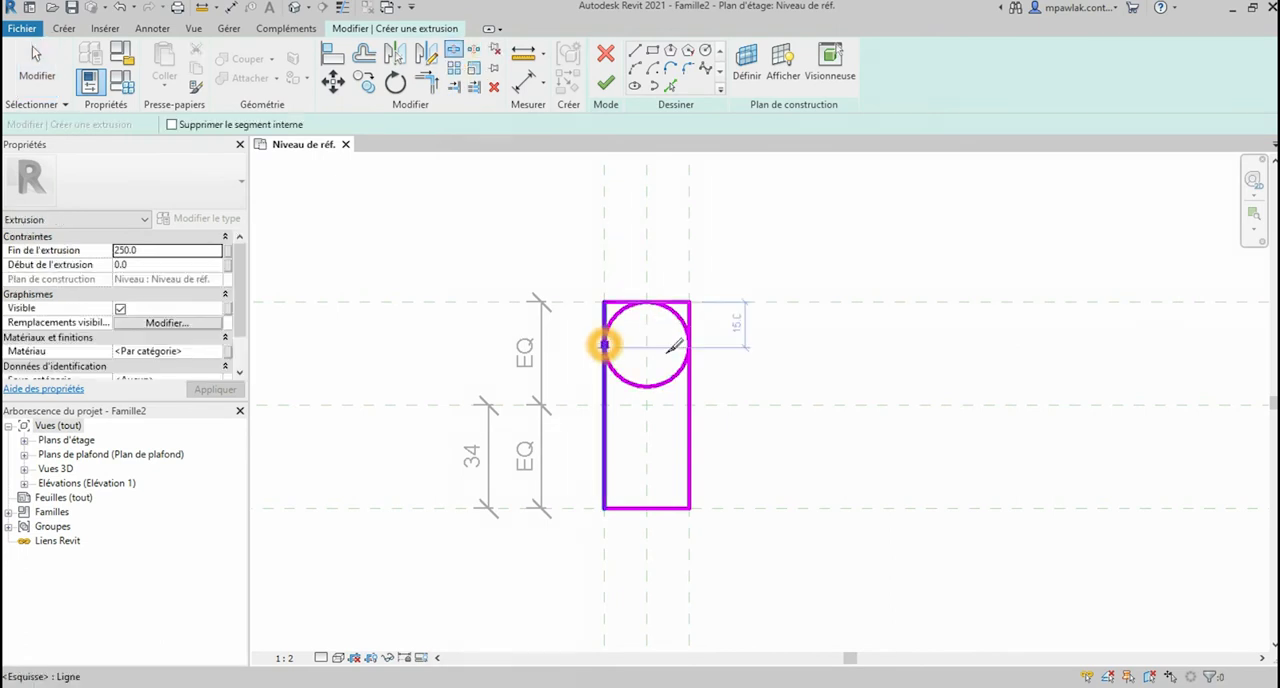
{"action": "left_click", "coordinate": [697, 342]}
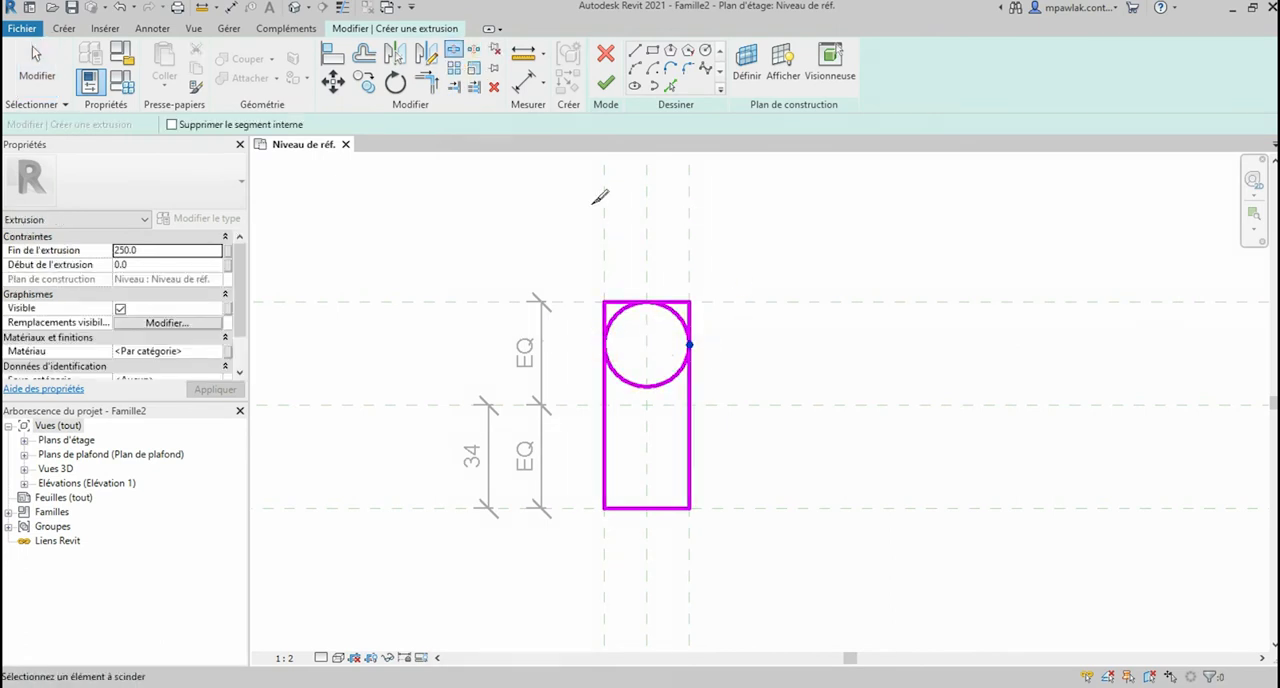
{"action": "left_click", "coordinate": [343, 74]}
Step: Trim the upper ends of the rectangle's two vertical sides to the circle
{"action": "left_click", "coordinate": [425, 83]}
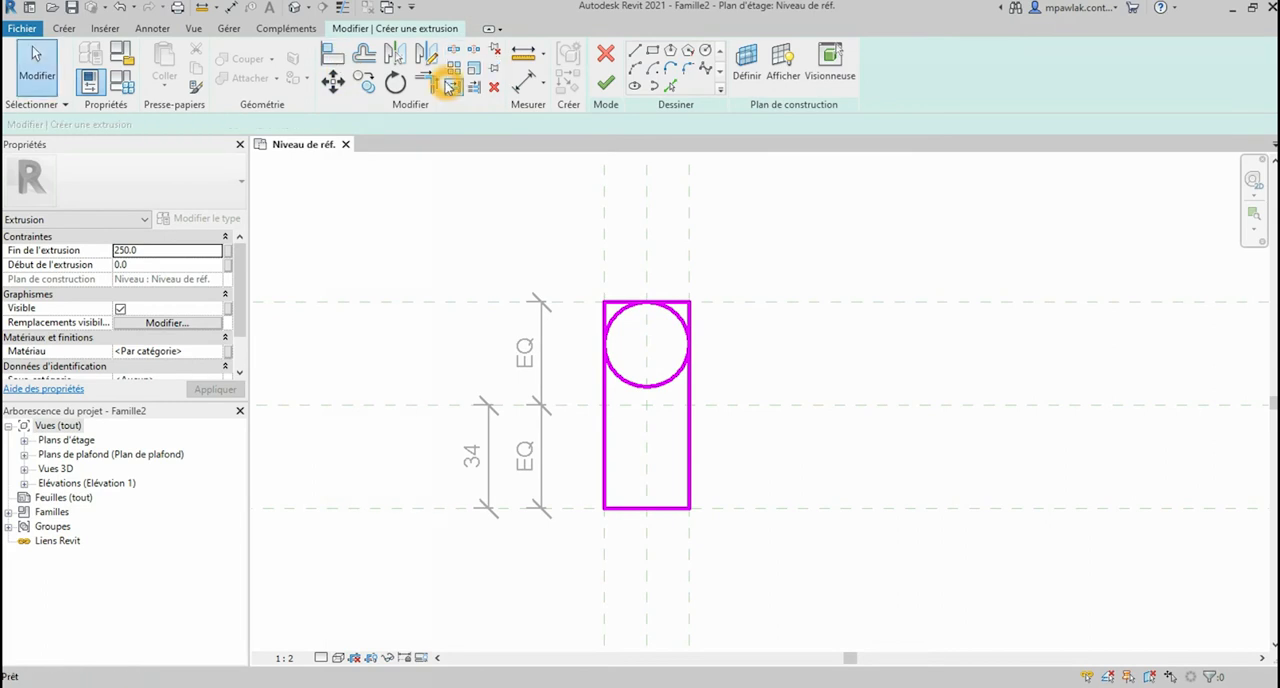
{"action": "left_click", "coordinate": [604, 400]}
{"action": "left_click", "coordinate": [619, 316]}
{"action": "left_click", "coordinate": [711, 374]}
{"action": "left_click", "coordinate": [690, 371]}
{"action": "left_click", "coordinate": [681, 327]}
{"action": "key", "text": "Escape"}
{"action": "key", "text": "Escape"}
Step: Delete the rectangle's upper edge and the lower half of the circle, keeping the upper arc
{"action": "left_click_drag", "start_coordinate": [571, 265], "coordinate": [736, 320]}
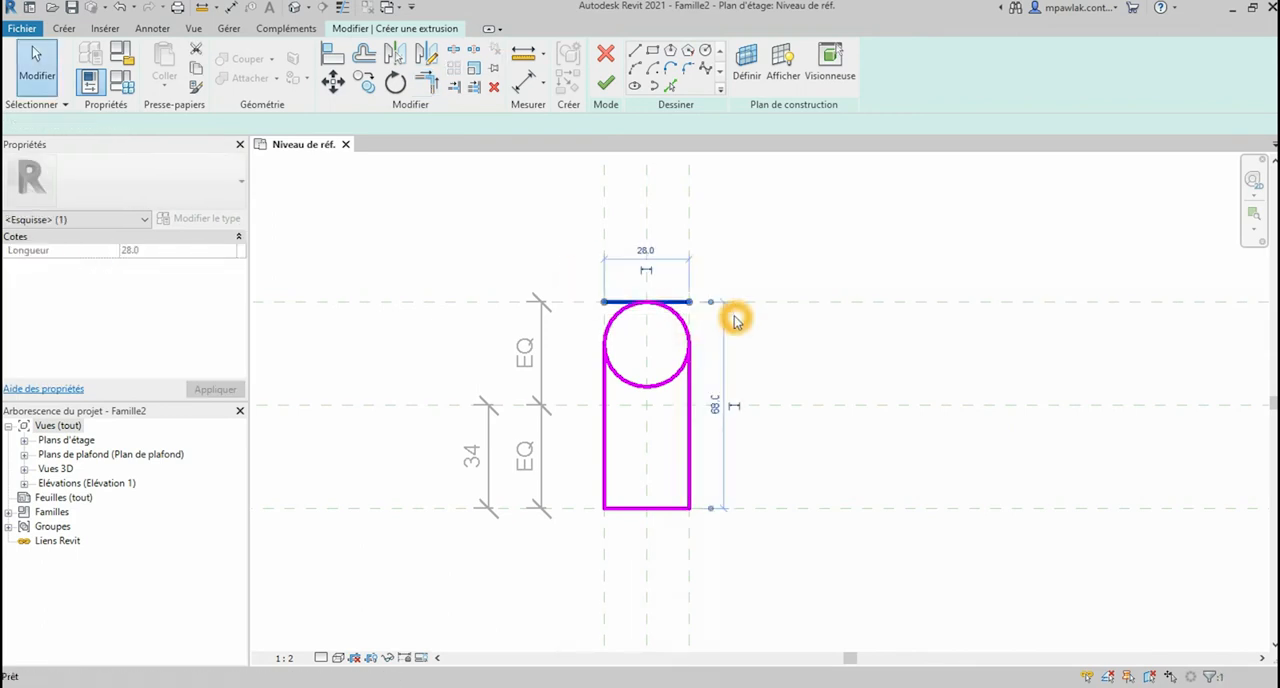
{"action": "key", "text": "Delete"}
{"action": "left_click", "coordinate": [671, 390]}
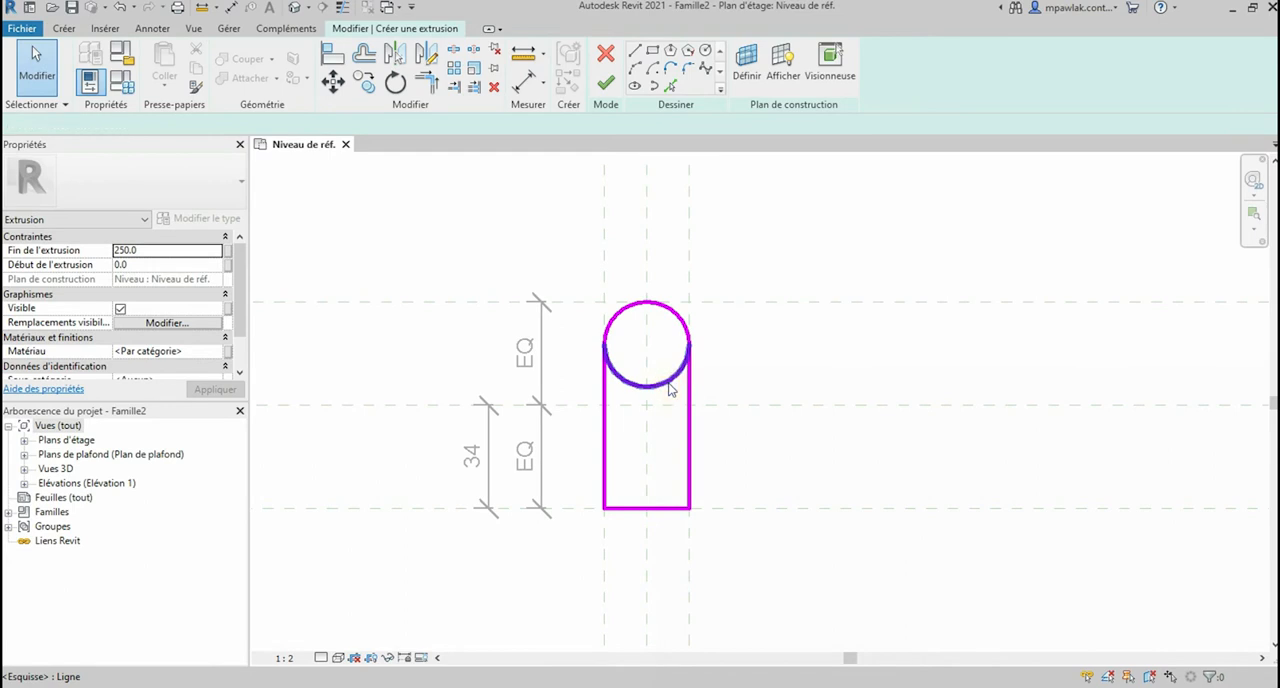
{"action": "key", "text": "Delete"}
Step: Mirror the upper arc about the horizontal centre reference plane
{"action": "left_click_drag", "start_coordinate": [575, 261], "coordinate": [749, 380]}
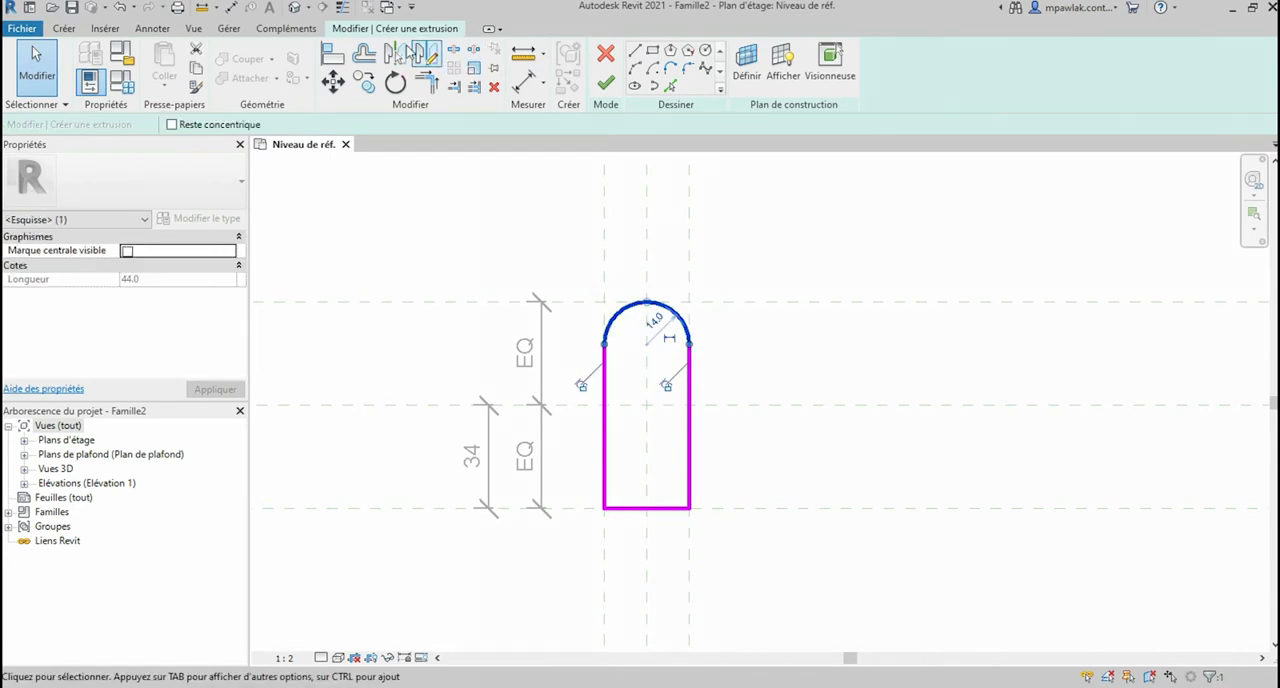
{"action": "left_click", "coordinate": [396, 56]}
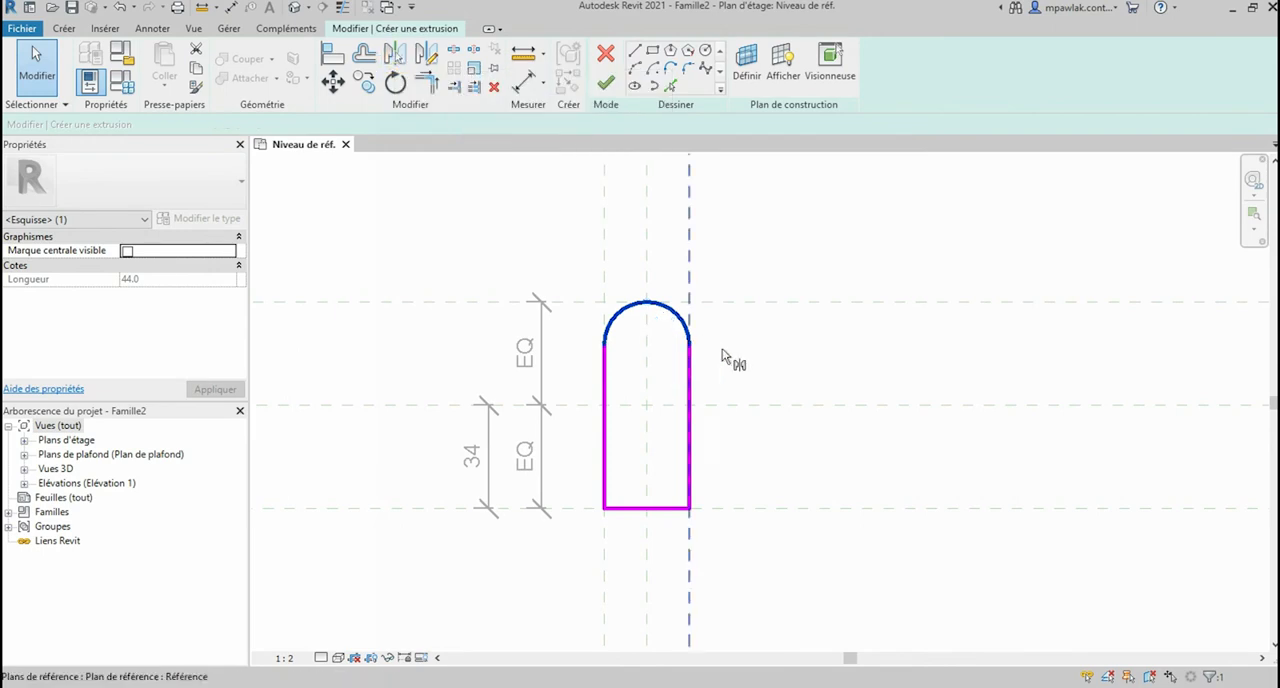
{"action": "left_click", "coordinate": [745, 406]}
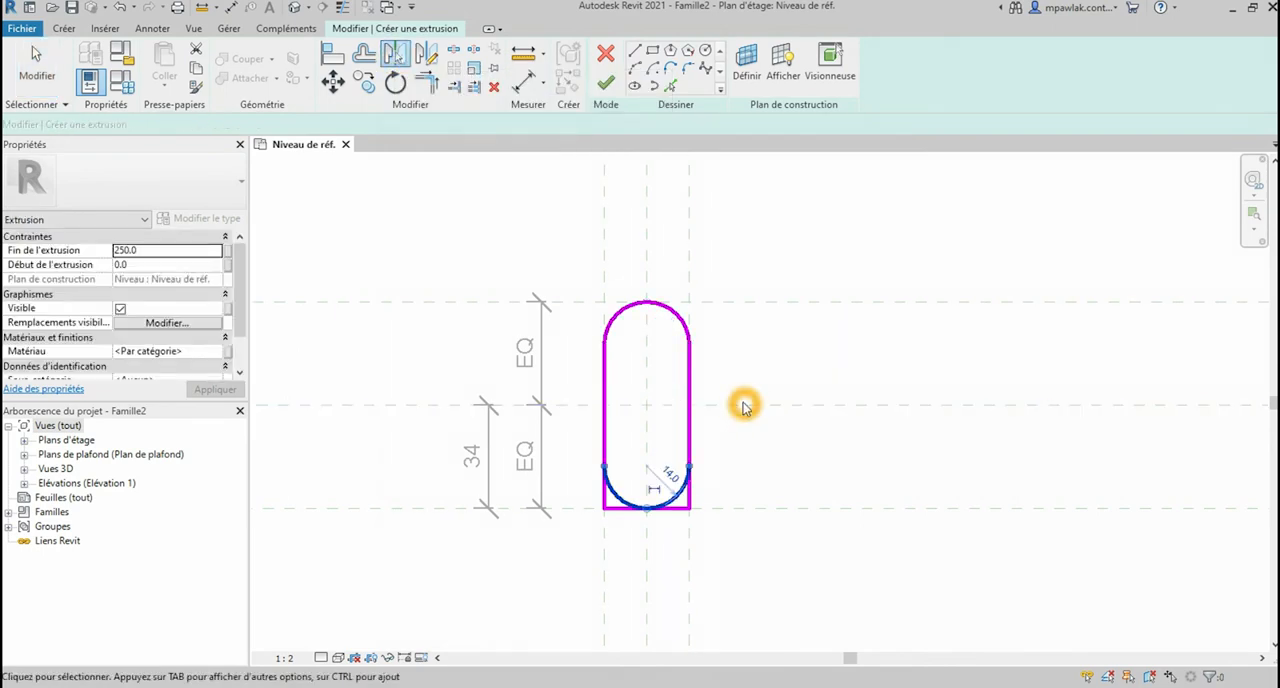
Step: Trim the lower end of the left vertical side to the mirrored arc
{"action": "left_click", "coordinate": [422, 85]}
{"action": "left_click", "coordinate": [604, 436]}
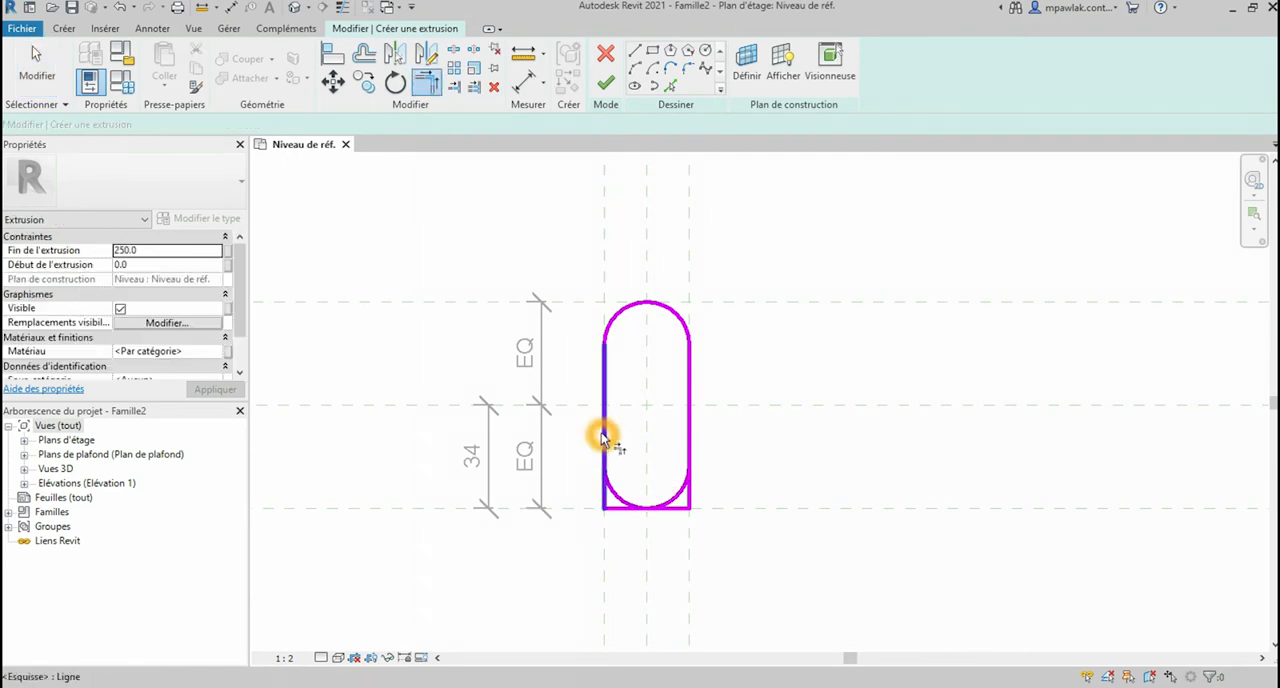
{"action": "left_click", "coordinate": [608, 490]}
{"action": "left_click", "coordinate": [686, 495]}
{"action": "left_click", "coordinate": [690, 504]}
{"action": "key", "text": "Escape"}
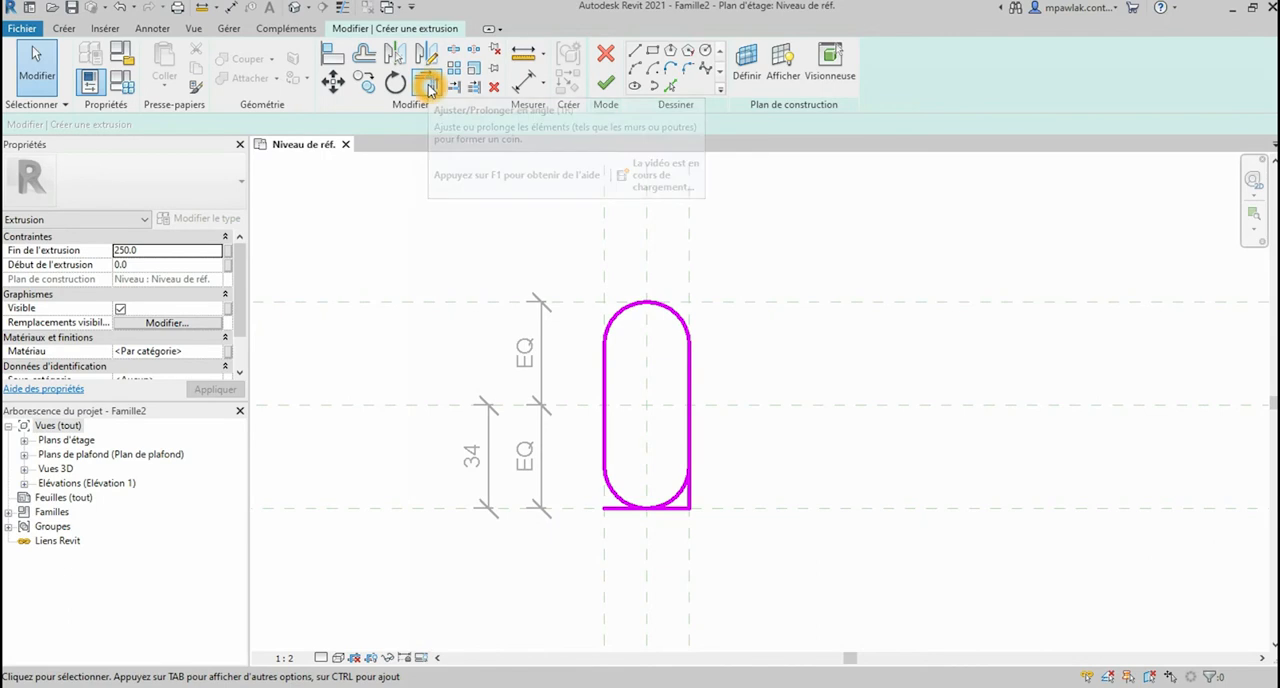
Step: Trim the lower end of the right vertical side to the mirrored arc and delete the leftover bottom edge
{"action": "left_click", "coordinate": [428, 86]}
{"action": "left_click", "coordinate": [683, 500]}
{"action": "left_click", "coordinate": [692, 455]}
{"action": "key", "text": "Escape"}
{"action": "left_click_drag", "start_coordinate": [586, 491], "coordinate": [735, 536]}
{"action": "key", "text": "Delete"}
Step: Align the slot's two straight sides with the outer vertical reference planes and lock the alignments
{"action": "key", "text": "a"}
{"action": "key", "text": "l"}
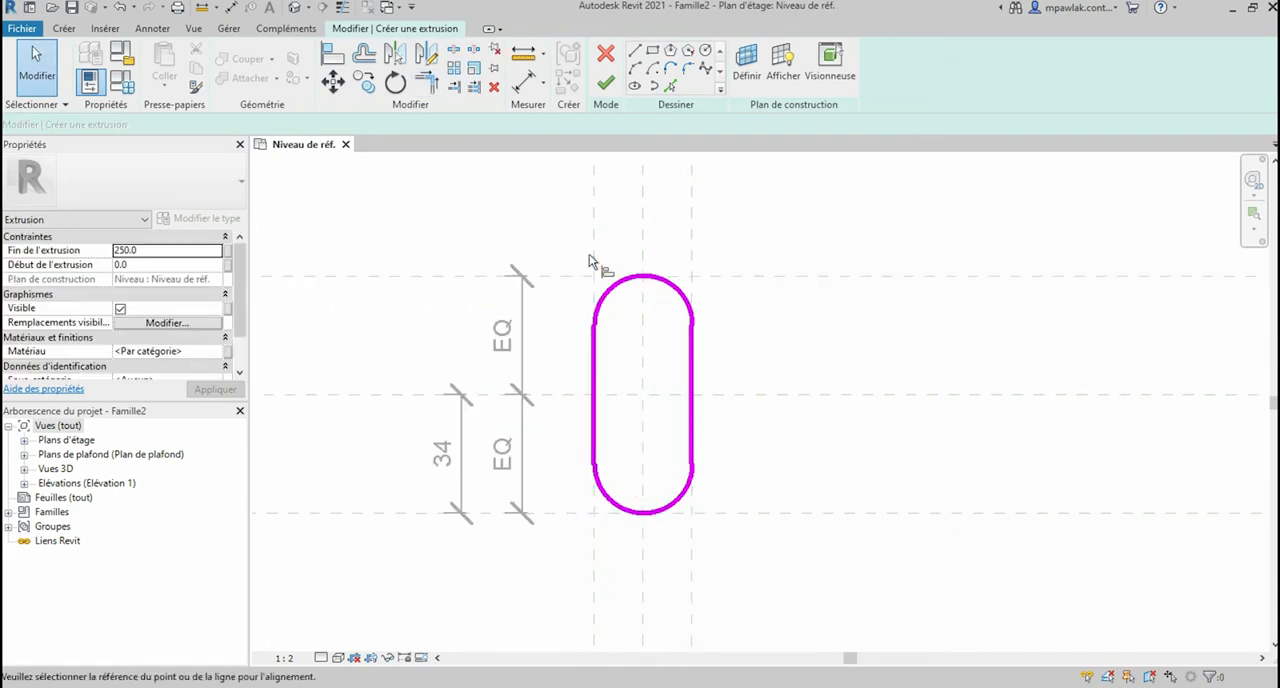
{"action": "left_click", "coordinate": [592, 258]}
{"action": "left_click", "coordinate": [593, 379]}
{"action": "left_click", "coordinate": [617, 428]}
{"action": "left_click", "coordinate": [693, 255]}
{"action": "left_click", "coordinate": [697, 370]}
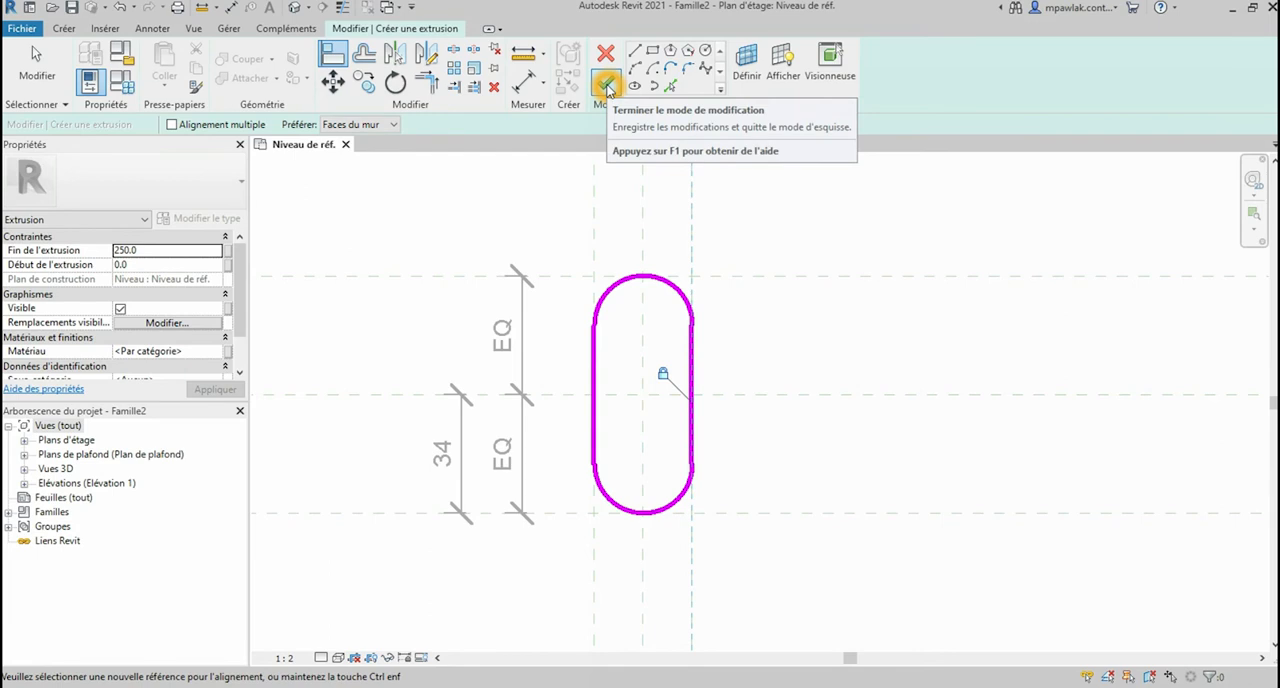
Step: Finish the slot-shaped sketch and set the extrusion end to 8 mm
{"action": "left_click", "coordinate": [607, 84]}
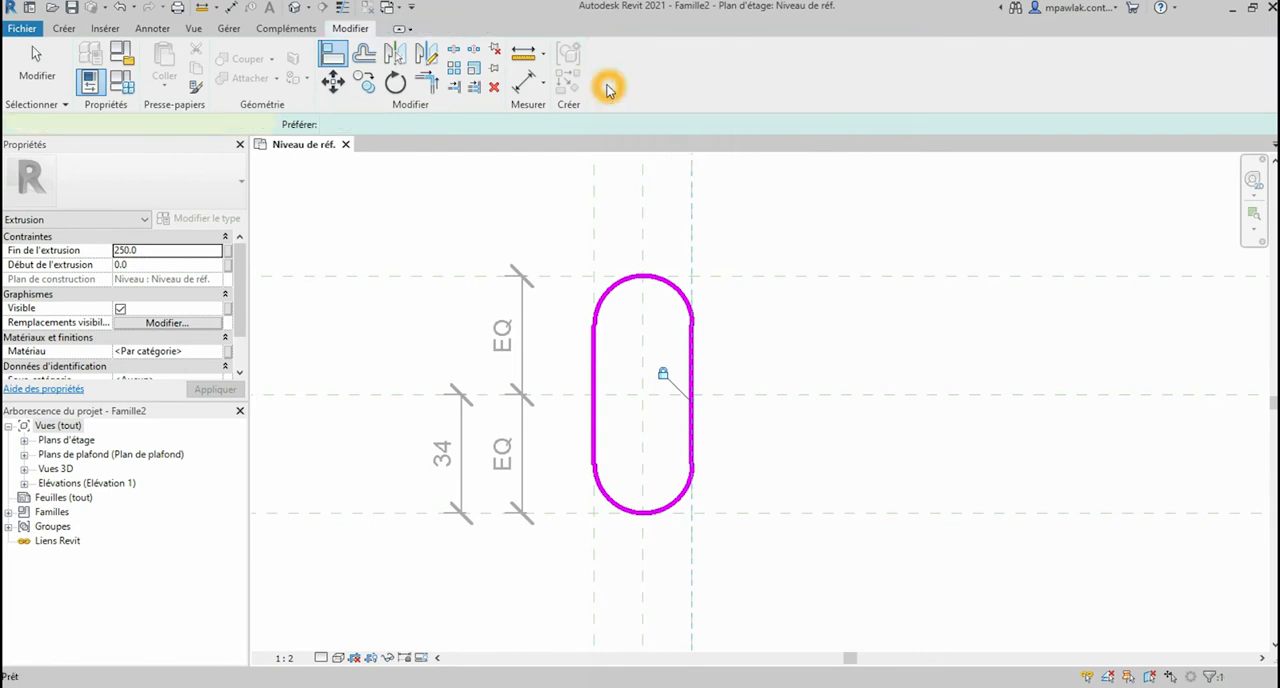
{"action": "left_click", "coordinate": [150, 251]}
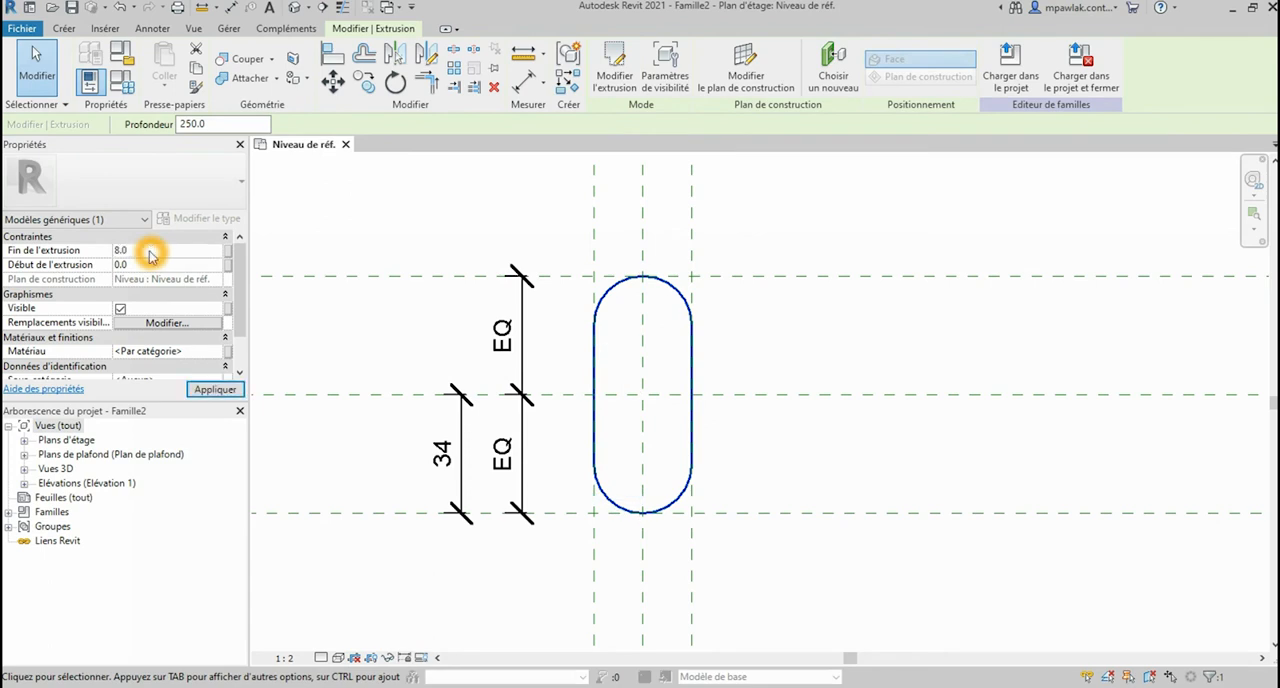
{"action": "left_click", "coordinate": [213, 391]}
{"action": "left_click", "coordinate": [763, 380]}
Step: Open the left elevation view (Gauche) to show the extrusion from the side
{"action": "scroll", "coordinate": [775, 375], "scroll_direction": "down", "scroll_amount": 3}
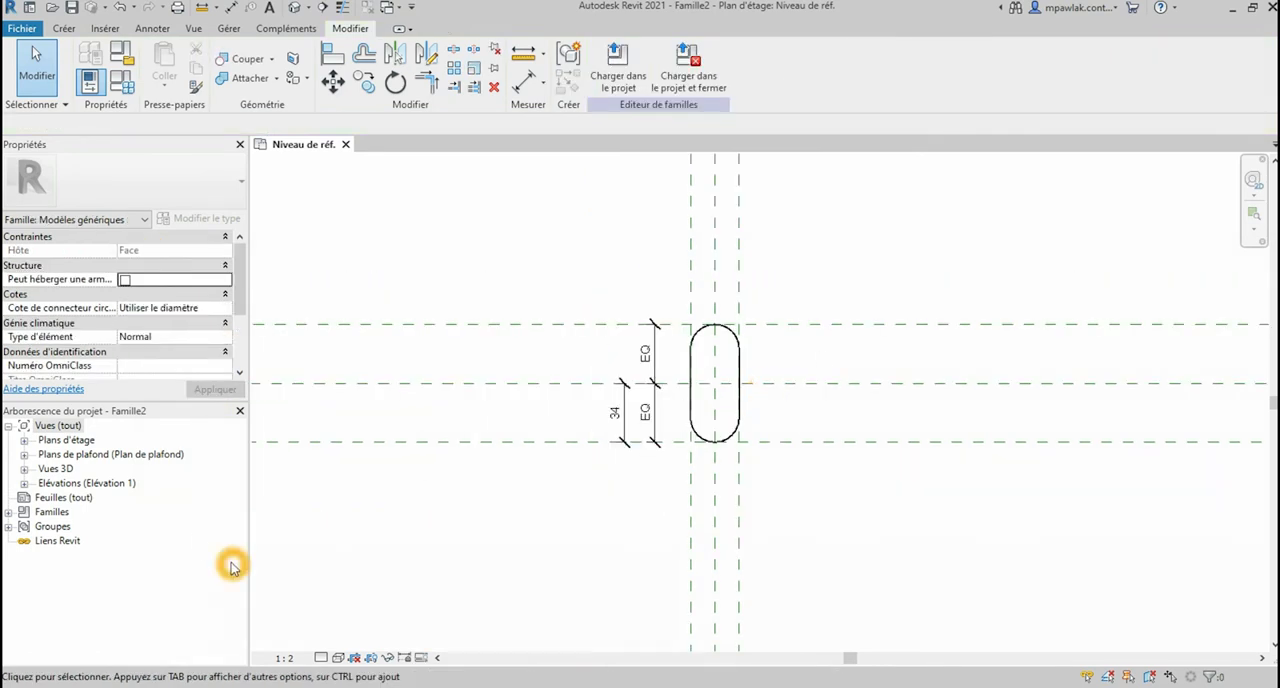
{"action": "left_click", "coordinate": [26, 442]}
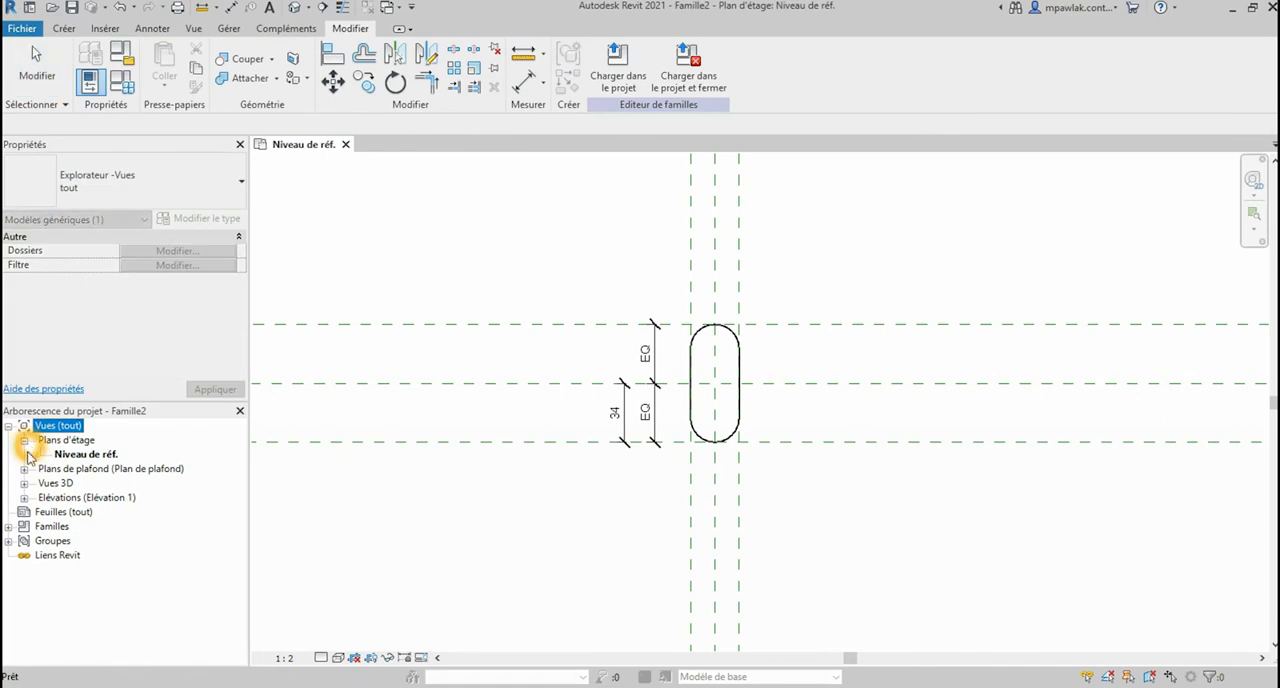
{"action": "left_click", "coordinate": [25, 498]}
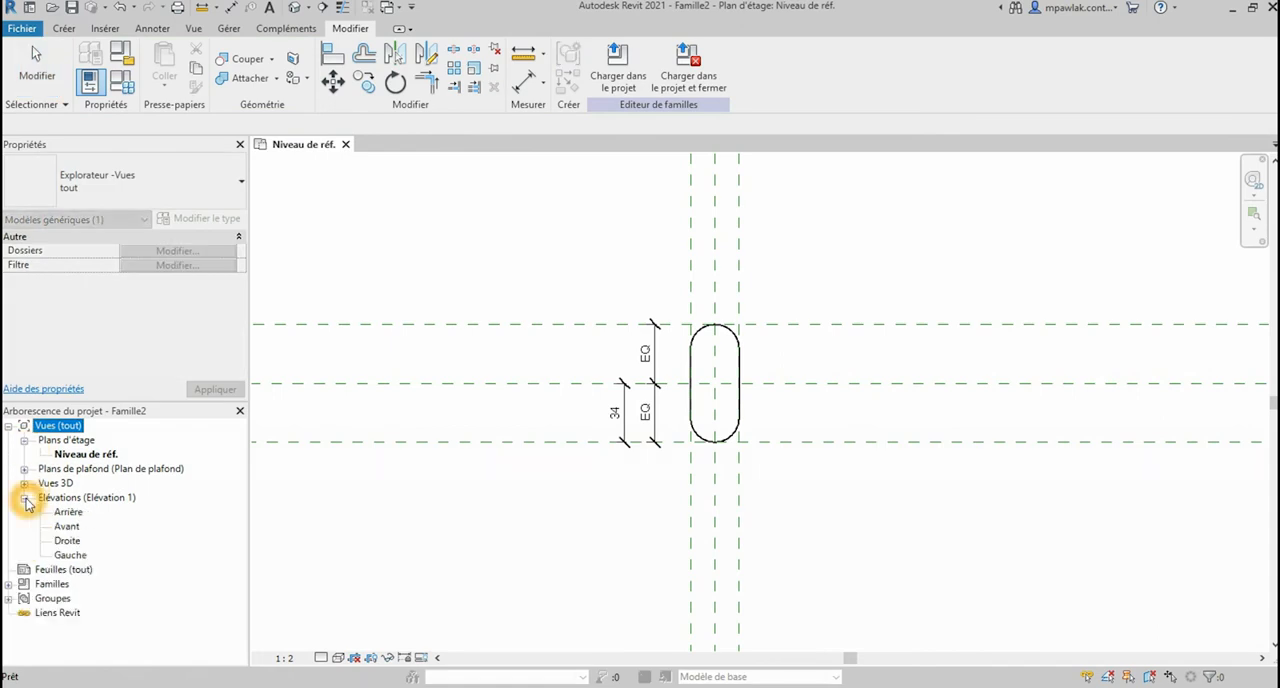
{"action": "double_click", "coordinate": [69, 555]}
{"action": "scroll", "coordinate": [650, 430], "scroll_direction": "down", "scroll_amount": 4}
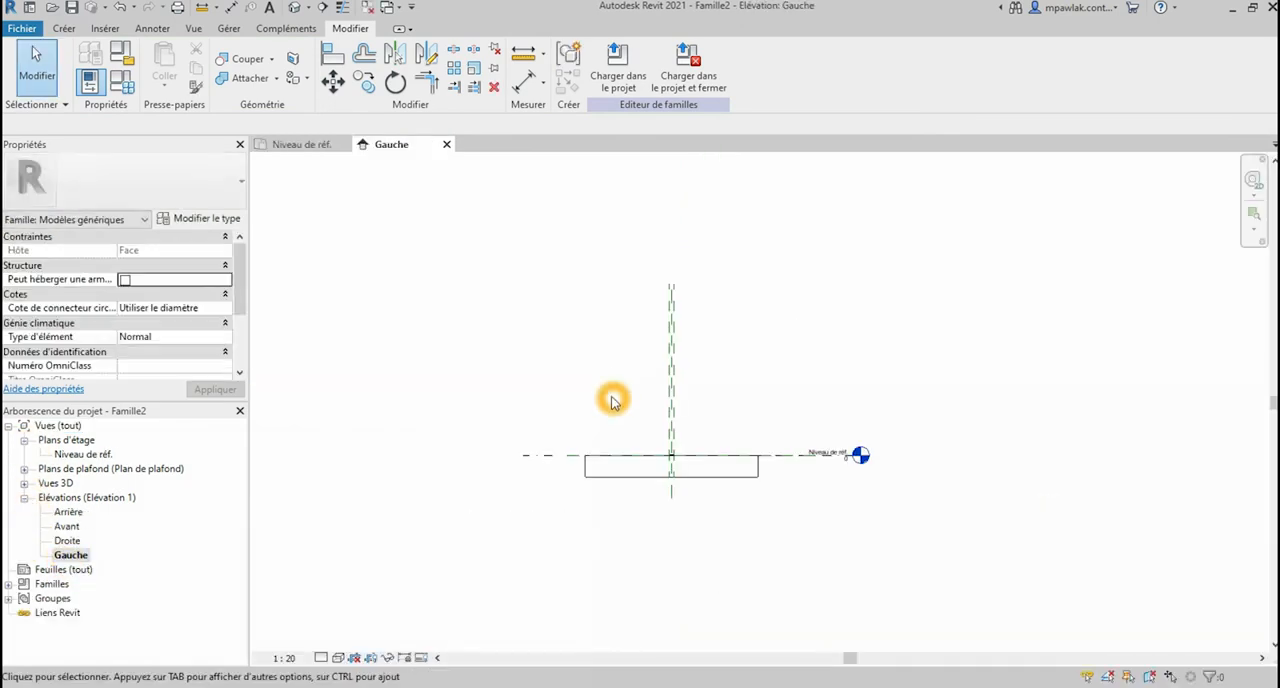
{"action": "scroll", "coordinate": [680, 458], "scroll_direction": "up", "scroll_amount": 3}
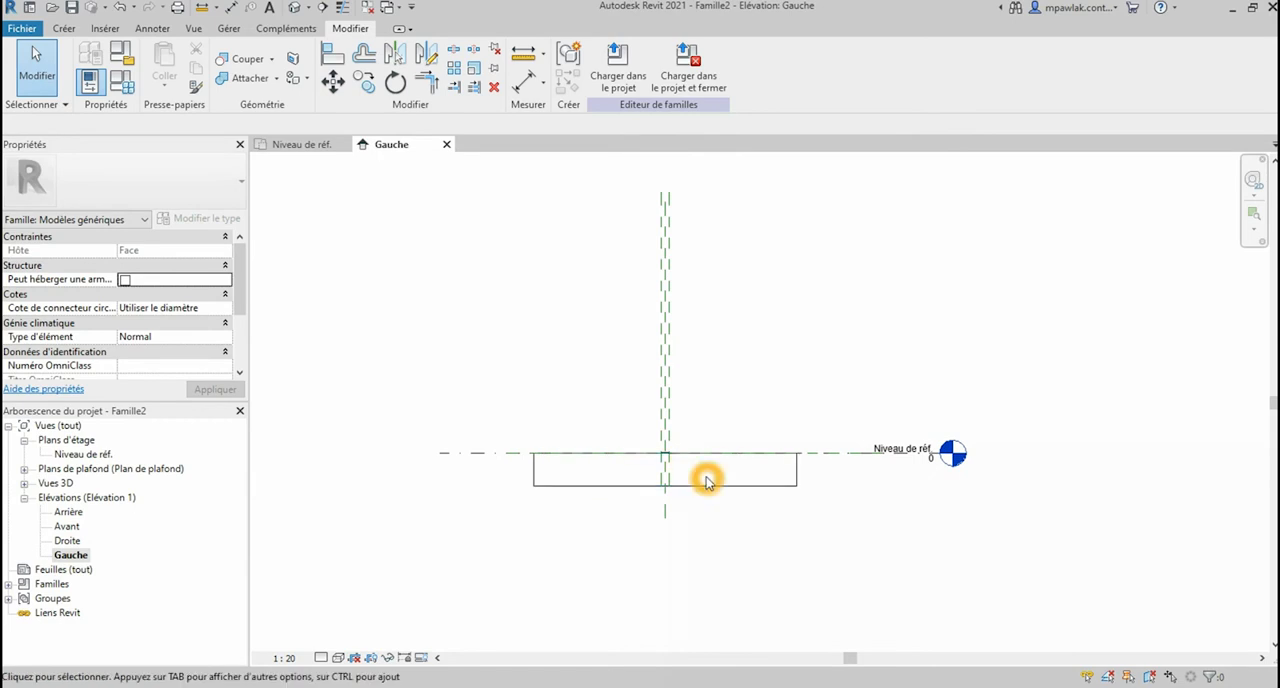
Step: Temporarily hide the large rectangular host extrusion in the elevation and set the view scale to 1:2
{"action": "scroll", "coordinate": [703, 477], "scroll_direction": "up", "scroll_amount": 1}
{"action": "scroll", "coordinate": [682, 492], "scroll_direction": "up", "scroll_amount": 2}
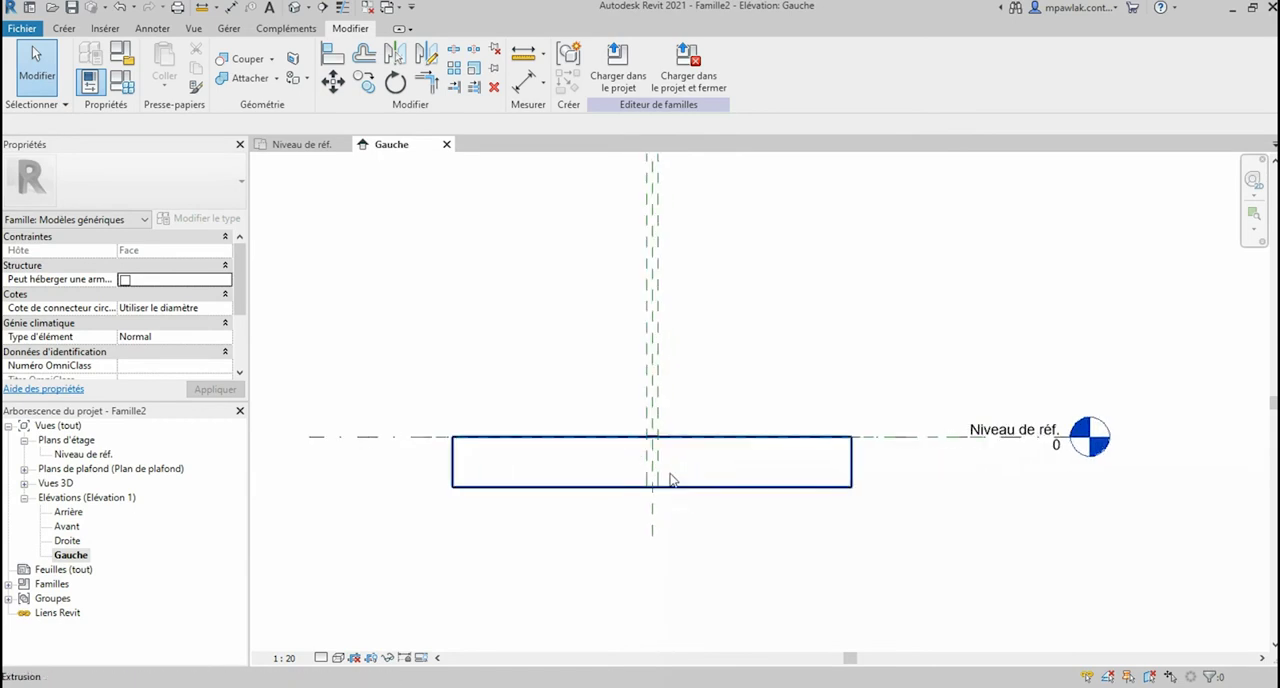
{"action": "scroll", "coordinate": [620, 446], "scroll_direction": "up", "scroll_amount": 1}
{"action": "left_click", "coordinate": [573, 494]}
{"action": "left_click", "coordinate": [389, 658]}
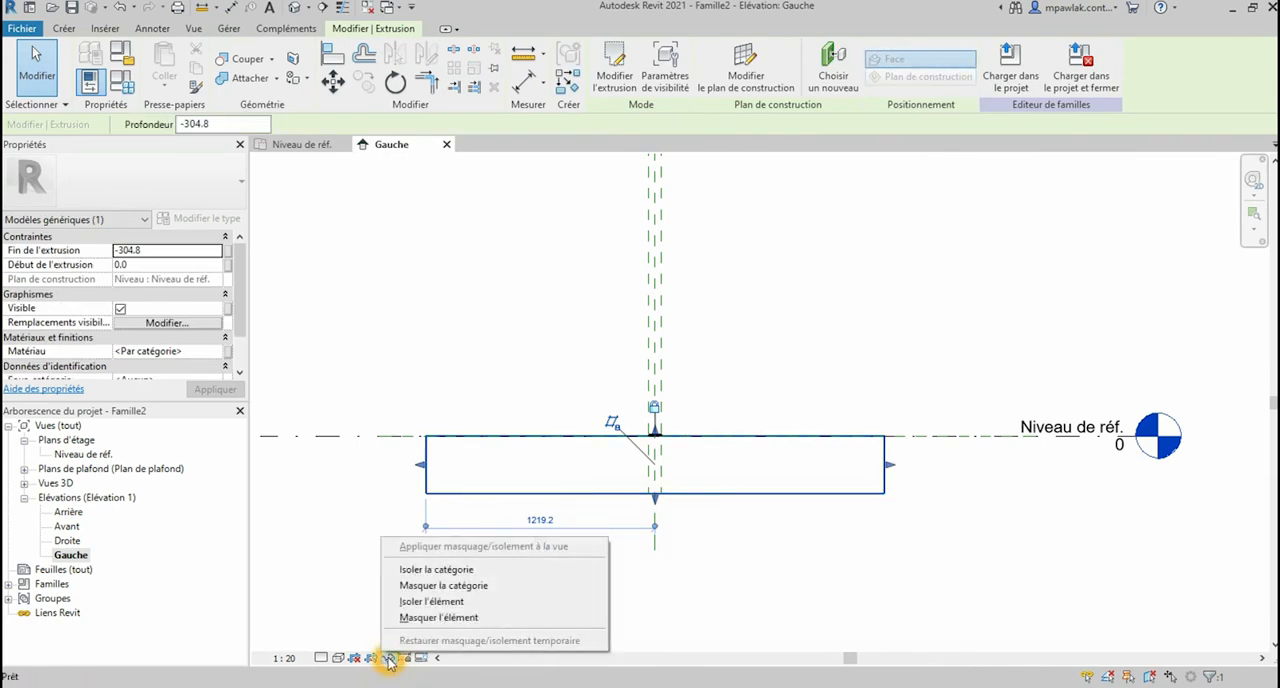
{"action": "left_click", "coordinate": [420, 617]}
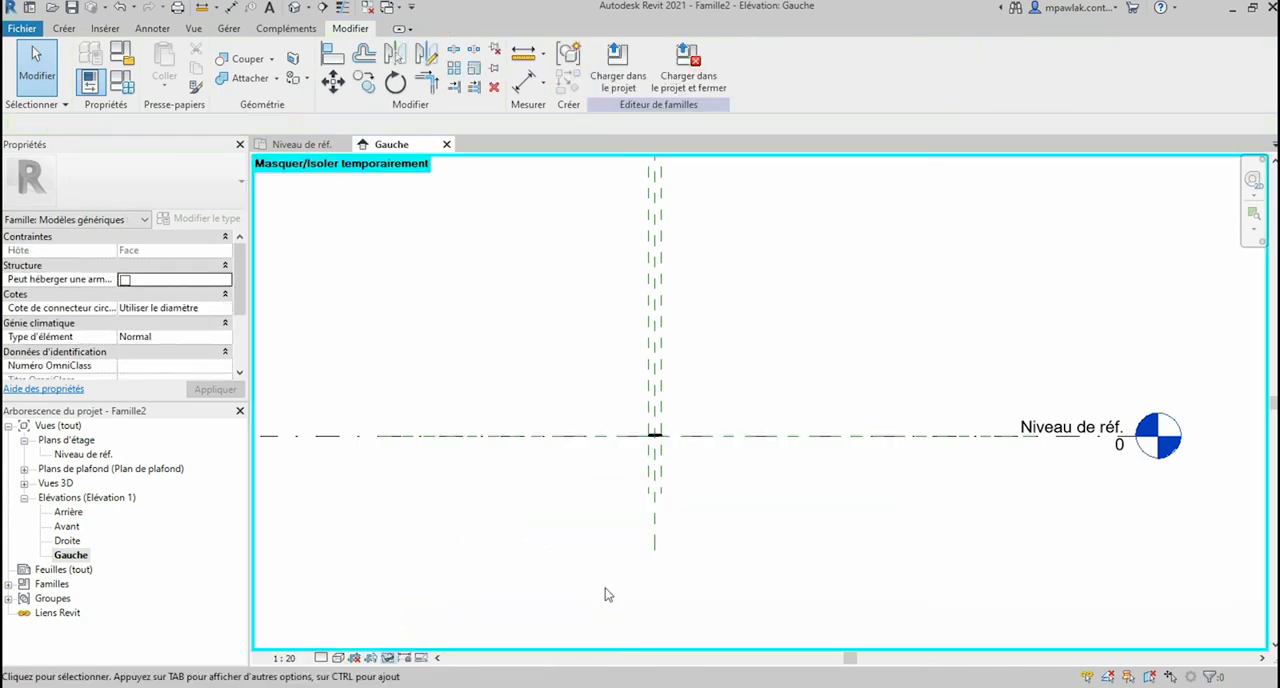
{"action": "scroll", "coordinate": [638, 436], "scroll_direction": "up", "scroll_amount": 3}
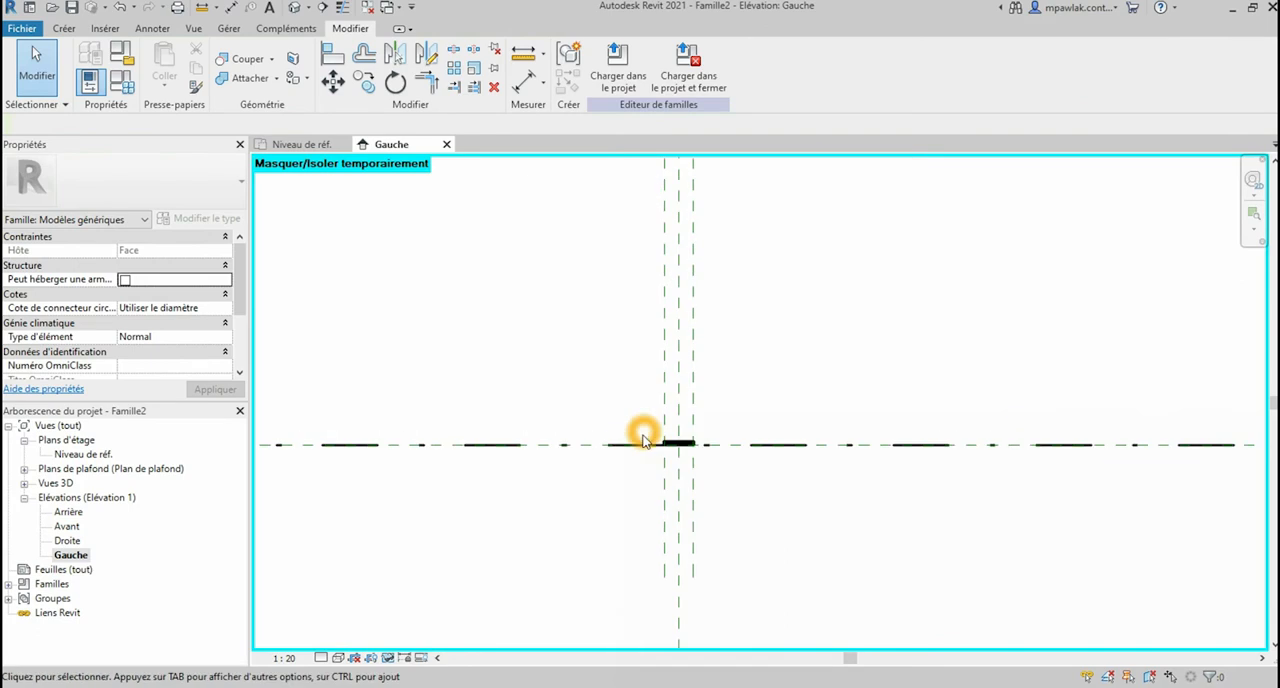
{"action": "left_click", "coordinate": [285, 658]}
{"action": "left_click", "coordinate": [323, 449]}
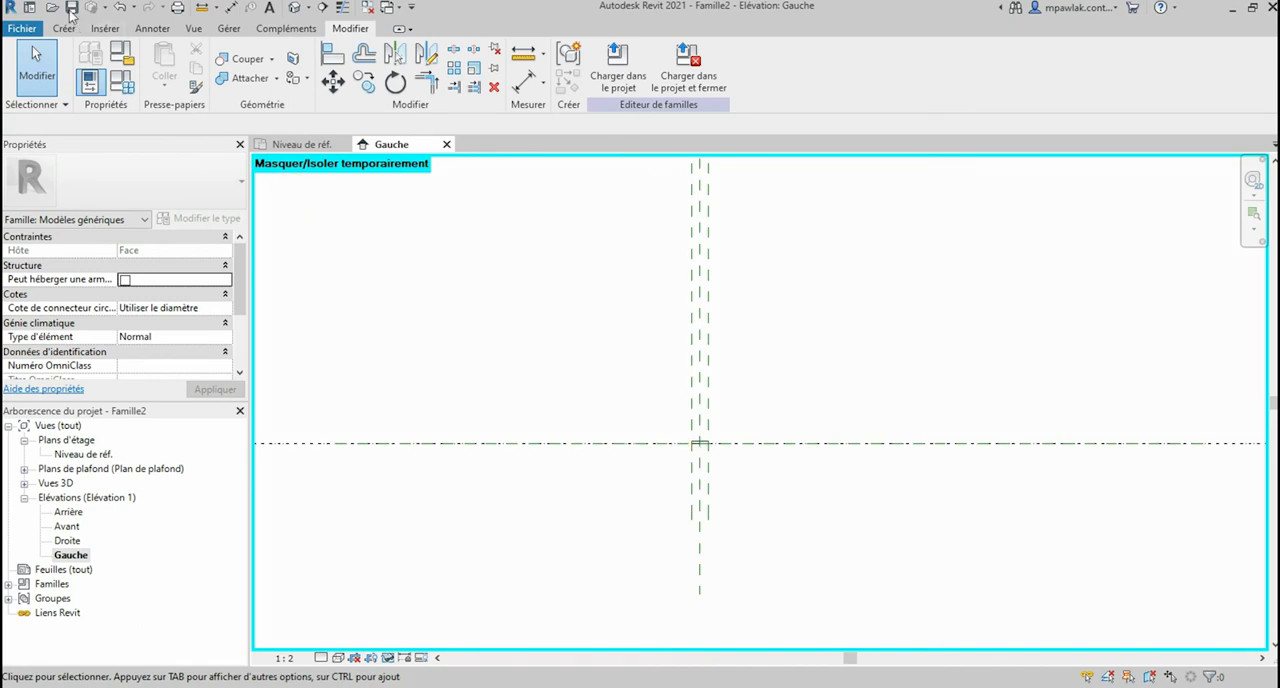
Step: Draw a horizontal reference plane about 96 mm above the reference level, spanning the full width of the elevation
{"action": "left_click", "coordinate": [64, 29]}
{"action": "left_click", "coordinate": [971, 70]}
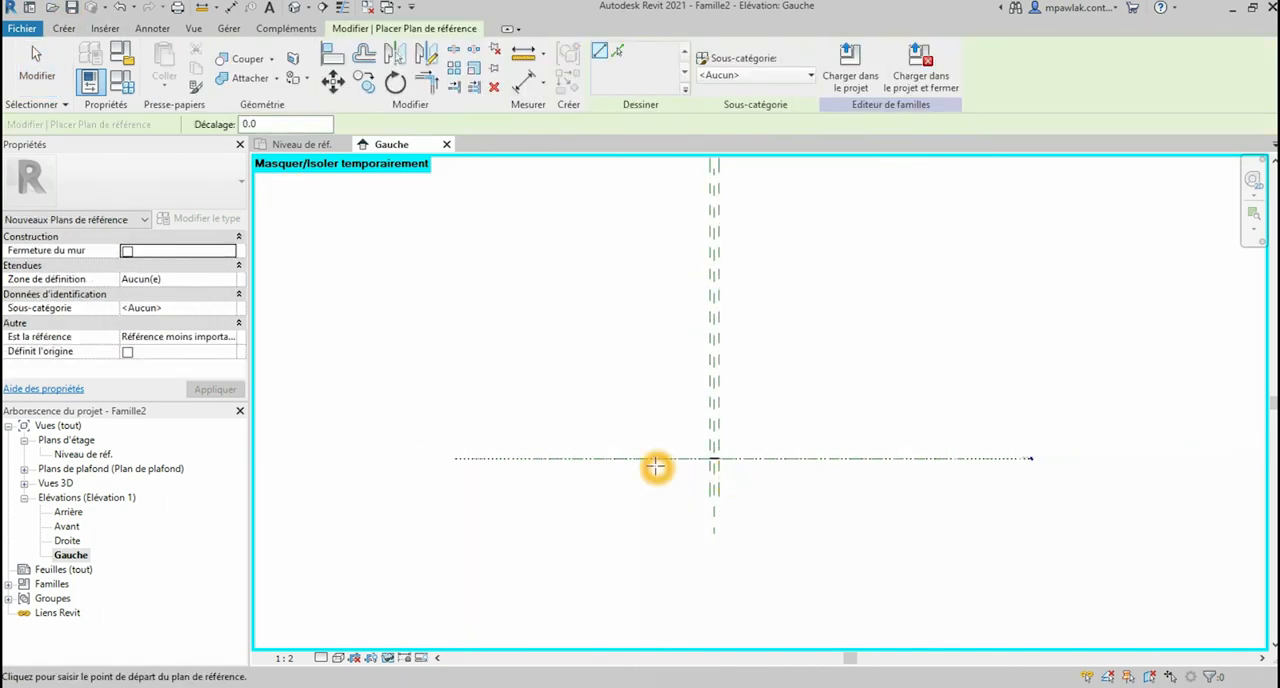
{"action": "scroll", "coordinate": [740, 476], "scroll_direction": "down", "scroll_amount": 2}
{"action": "left_click", "coordinate": [430, 446]}
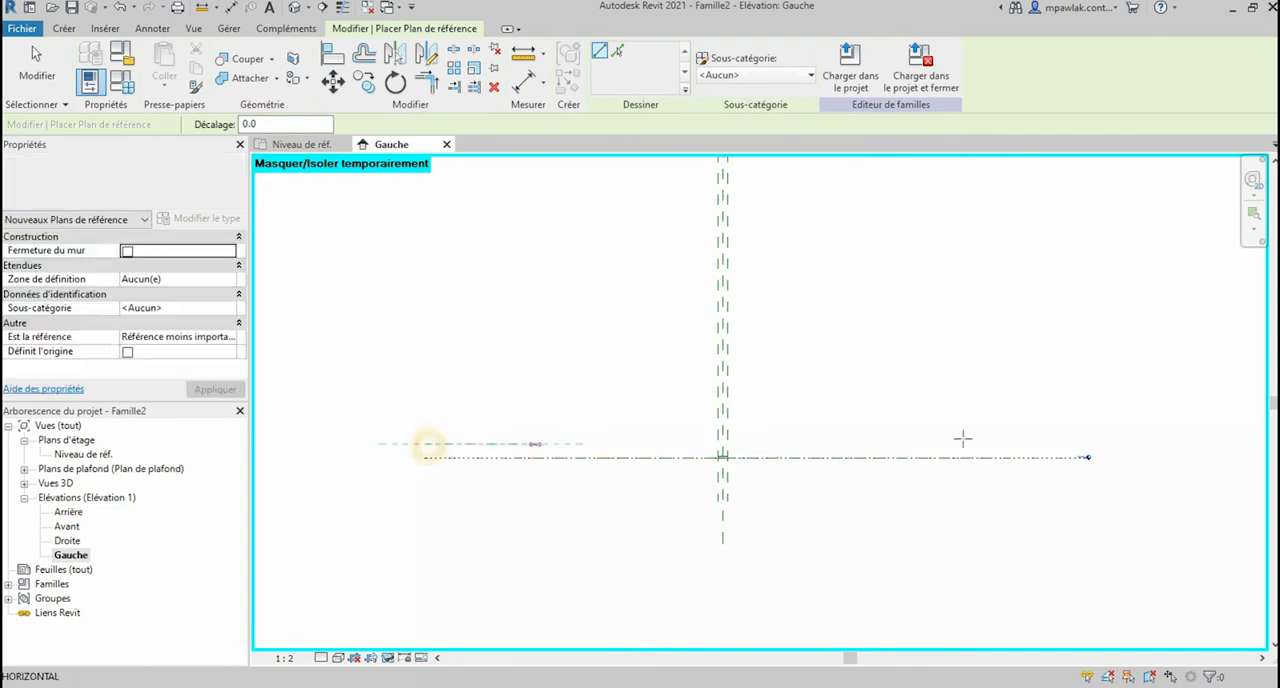
{"action": "left_click", "coordinate": [1068, 443]}
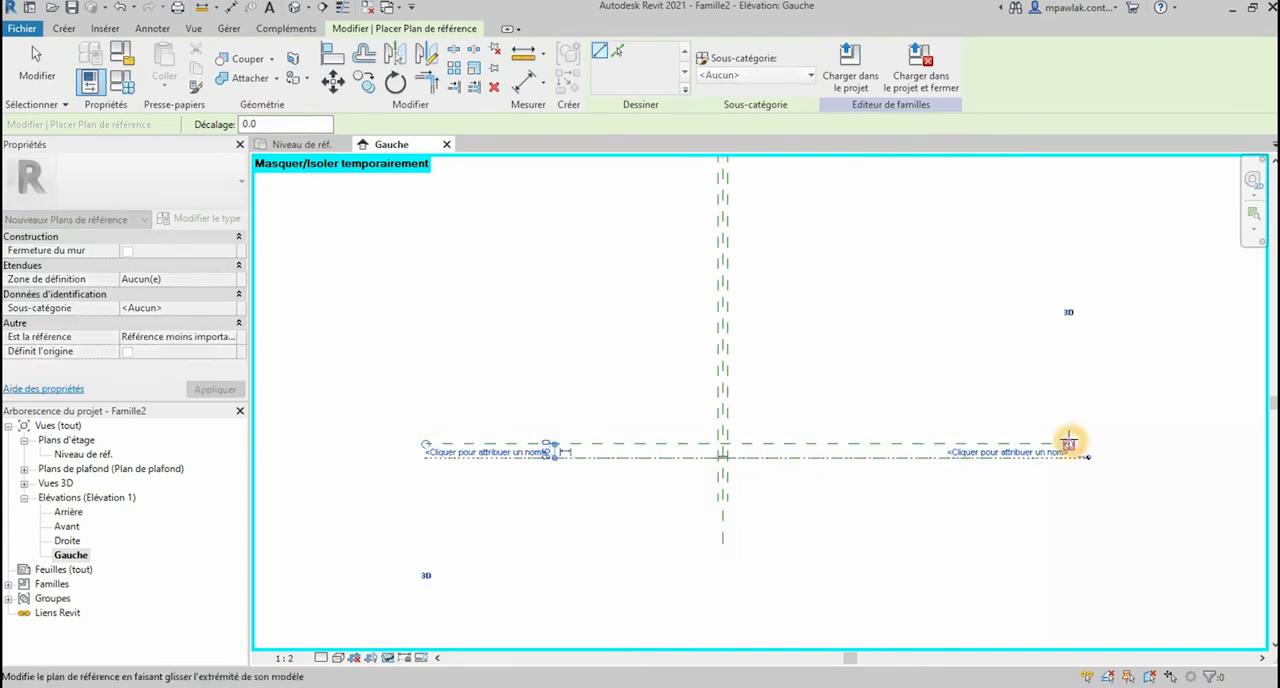
{"action": "scroll", "coordinate": [720, 458], "scroll_direction": "up", "scroll_amount": 4}
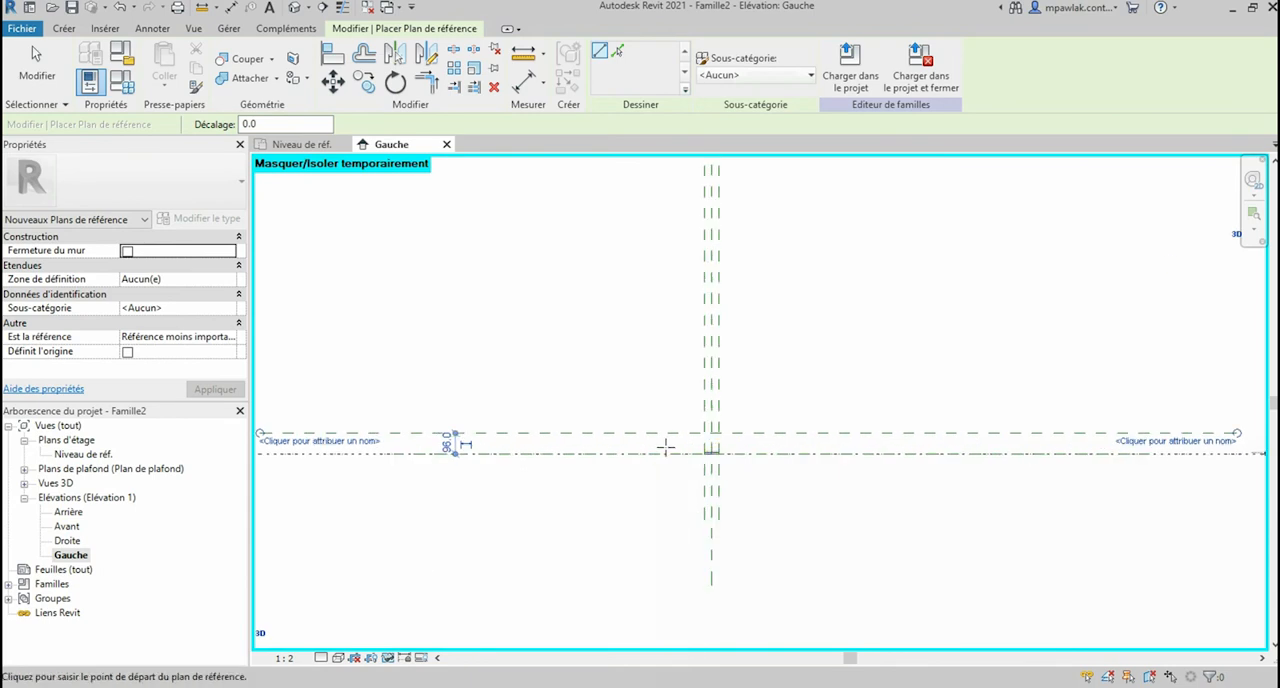
{"action": "key", "text": "Escape"}
{"action": "key", "text": "Escape"}
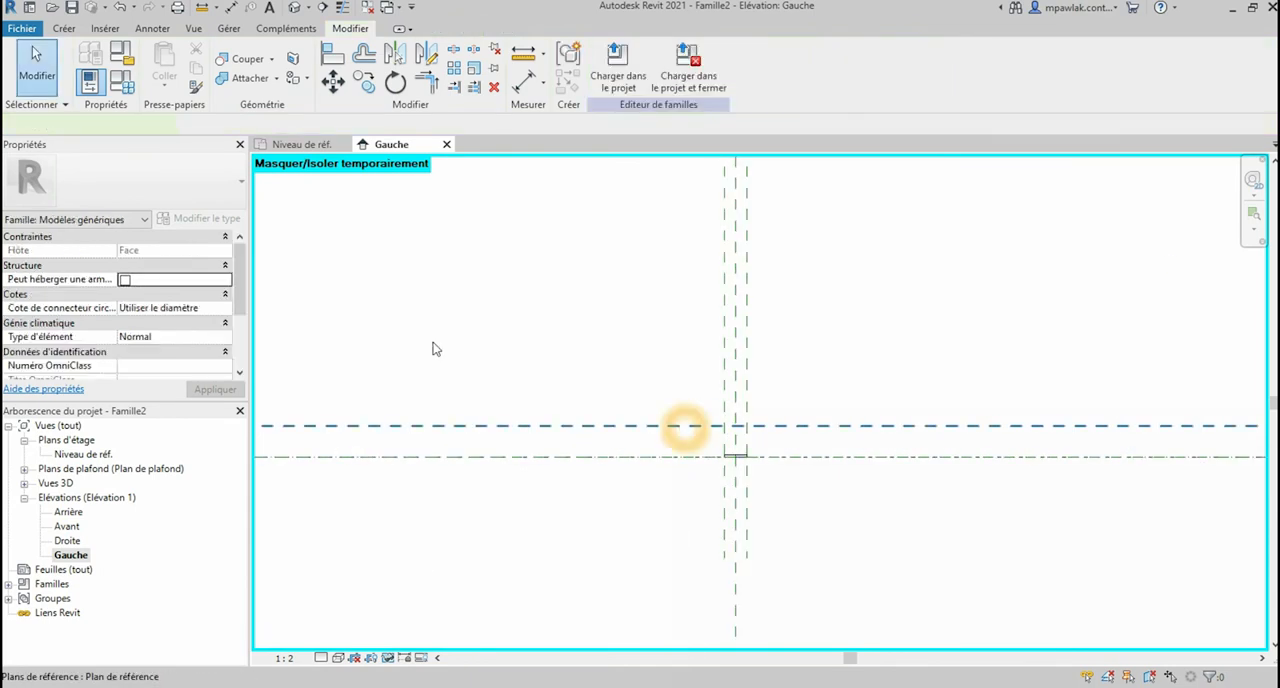
Step: Name the new horizontal reference plane "Plan extr"
{"action": "left_click", "coordinate": [688, 426]}
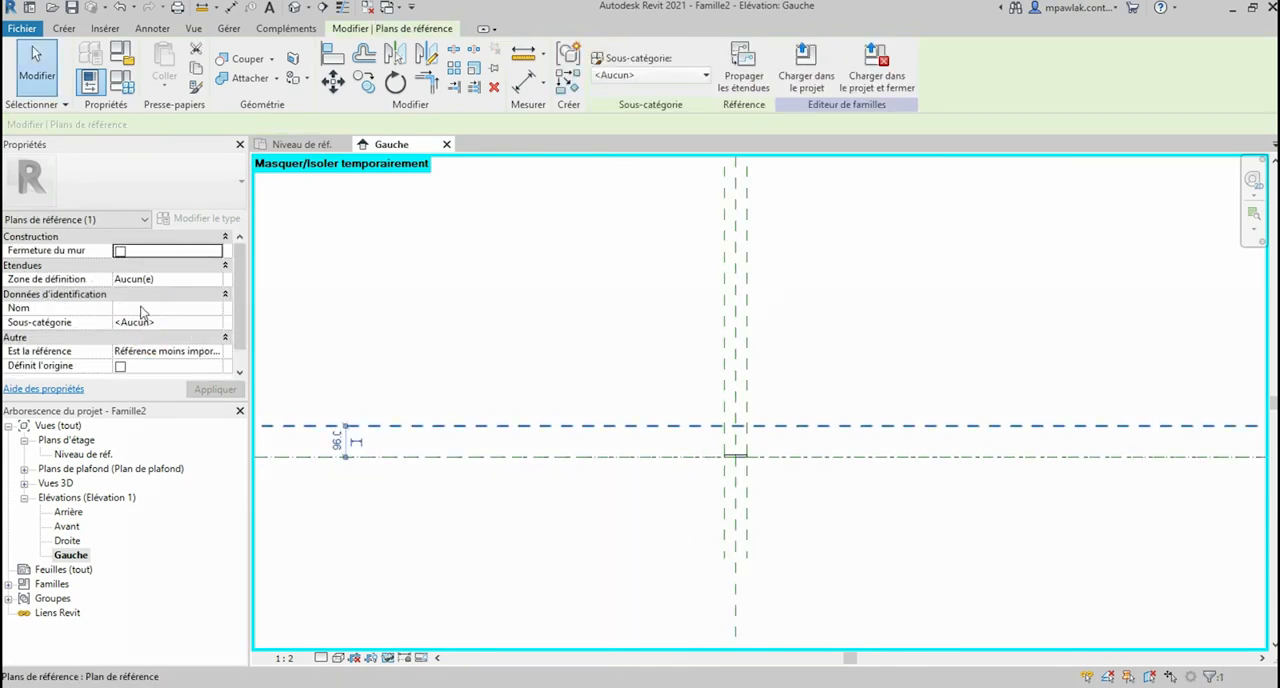
{"action": "left_click", "coordinate": [141, 307]}
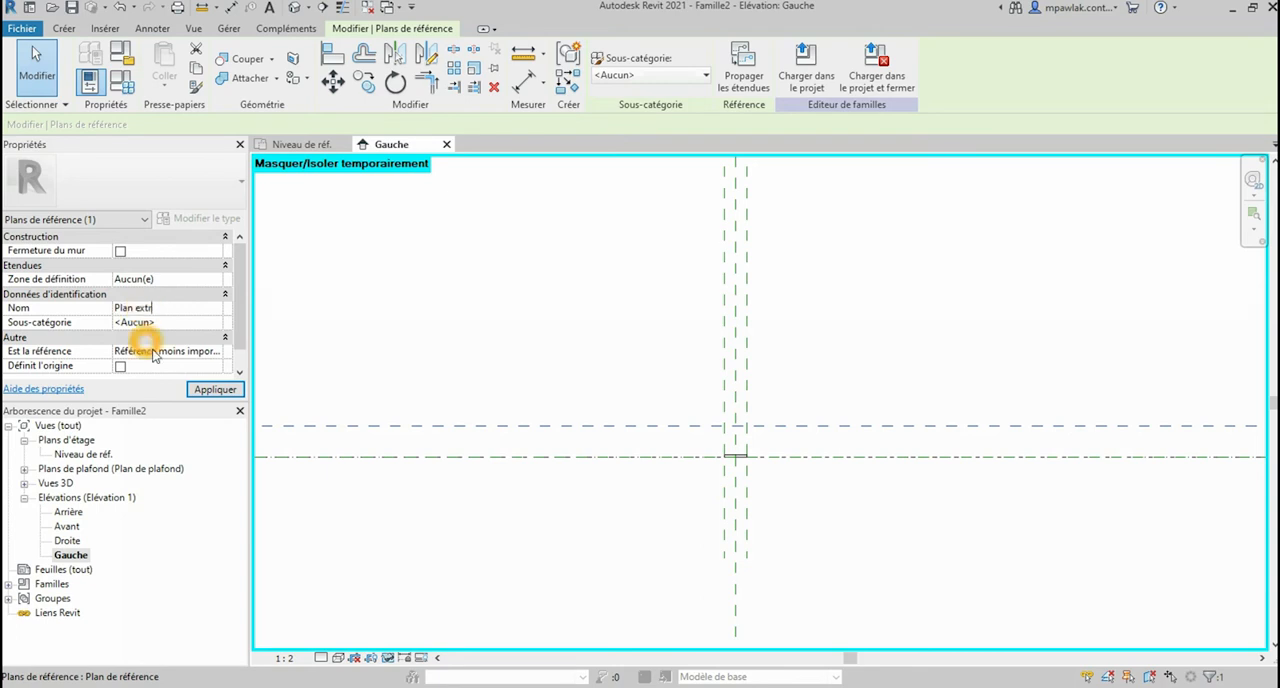
{"action": "left_click", "coordinate": [214, 389]}
Step: Align the Plan extr reference plane with the top face of the slot extrusion and lock the alignment
{"action": "scroll", "coordinate": [765, 442], "scroll_direction": "up", "scroll_amount": 5}
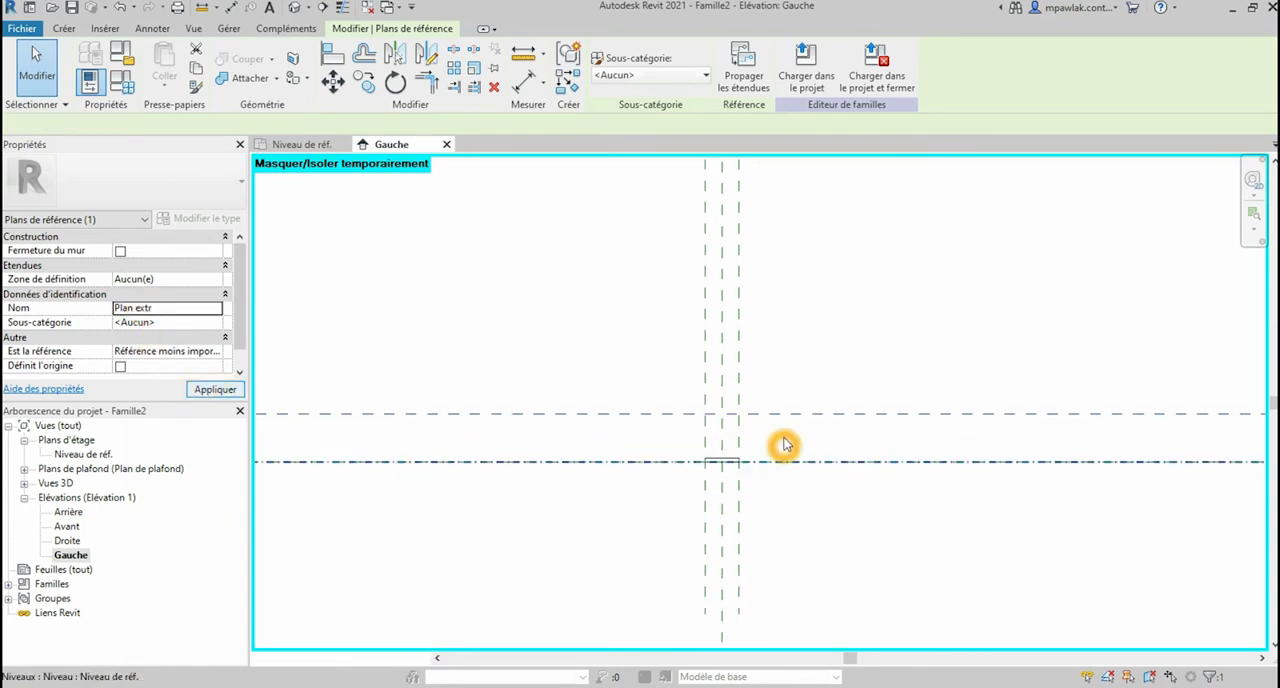
{"action": "scroll", "coordinate": [765, 445], "scroll_direction": "up", "scroll_amount": 1}
{"action": "left_click", "coordinate": [333, 55]}
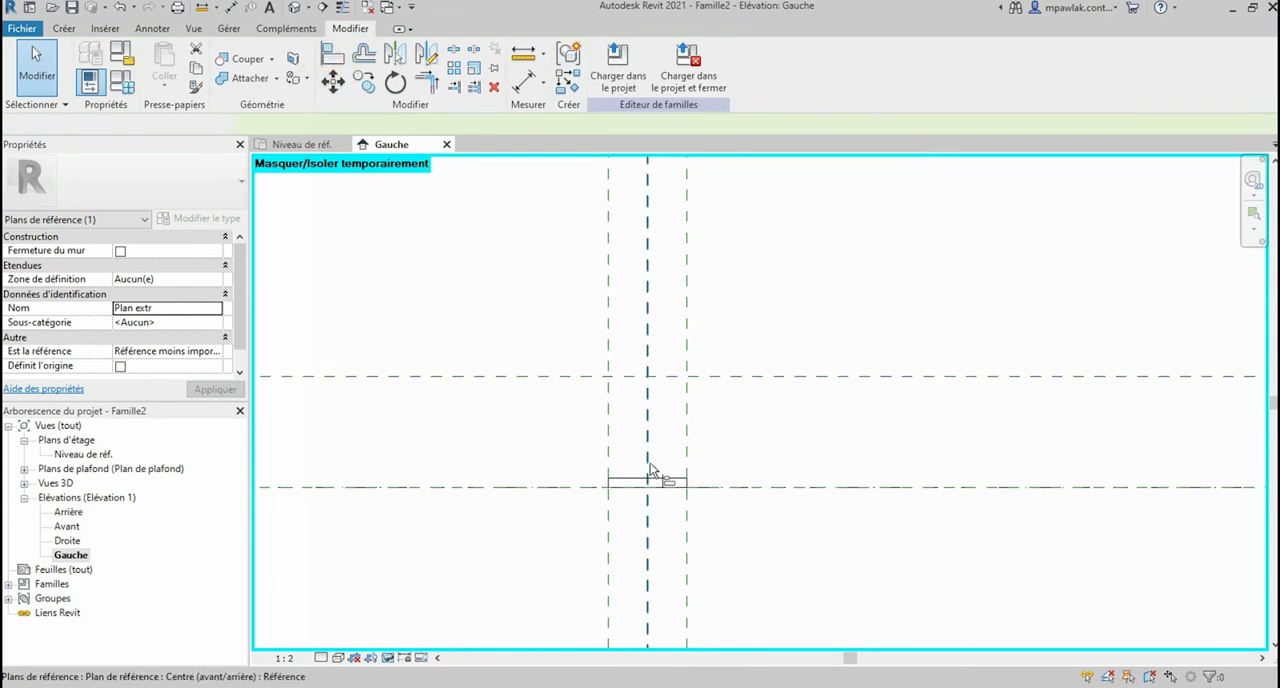
{"action": "left_click", "coordinate": [667, 480]}
{"action": "left_click", "coordinate": [667, 364]}
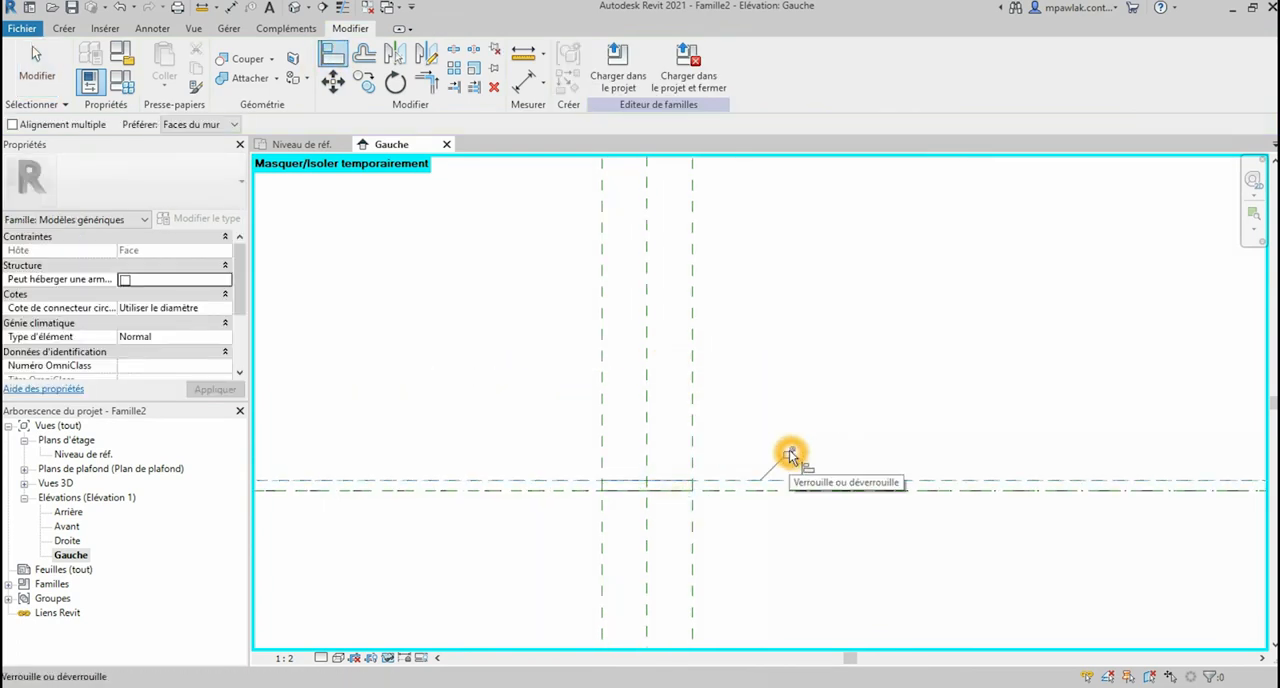
{"action": "left_click", "coordinate": [790, 455]}
Step: Draw a second horizontal reference plane about 107 mm above the Plan extr plane
{"action": "scroll", "coordinate": [600, 455], "scroll_direction": "down", "scroll_amount": 4}
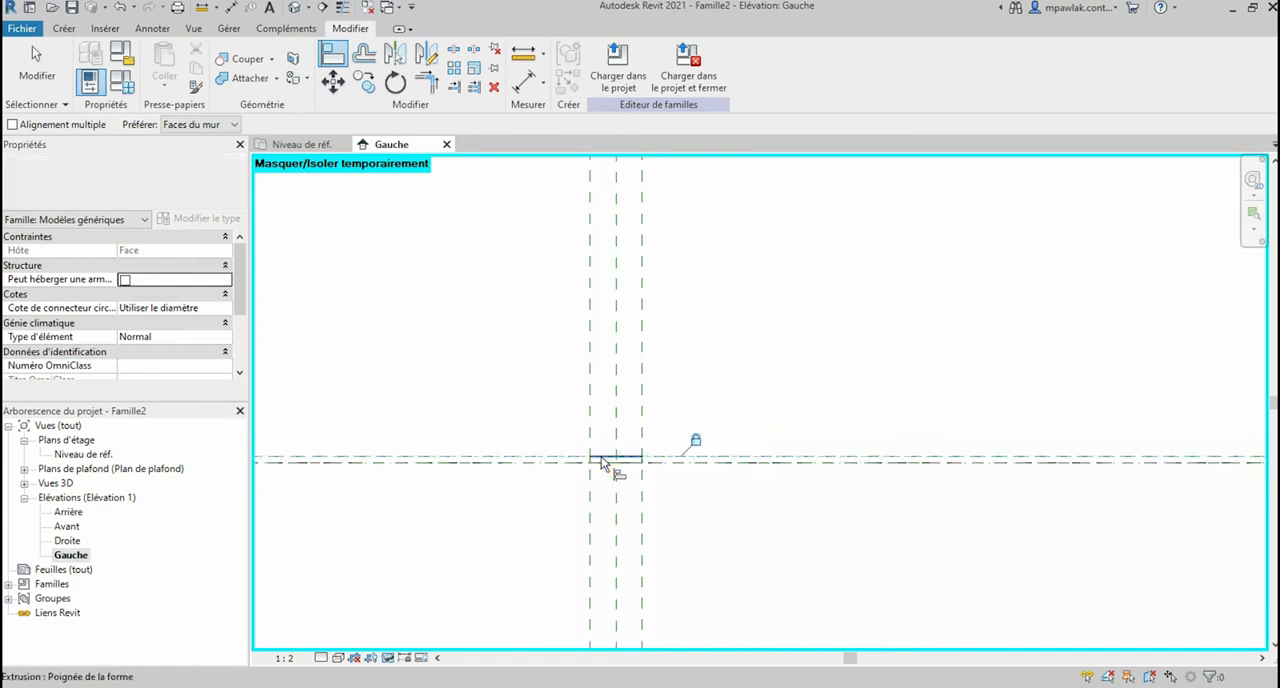
{"action": "left_click", "coordinate": [63, 28]}
{"action": "left_click", "coordinate": [968, 88]}
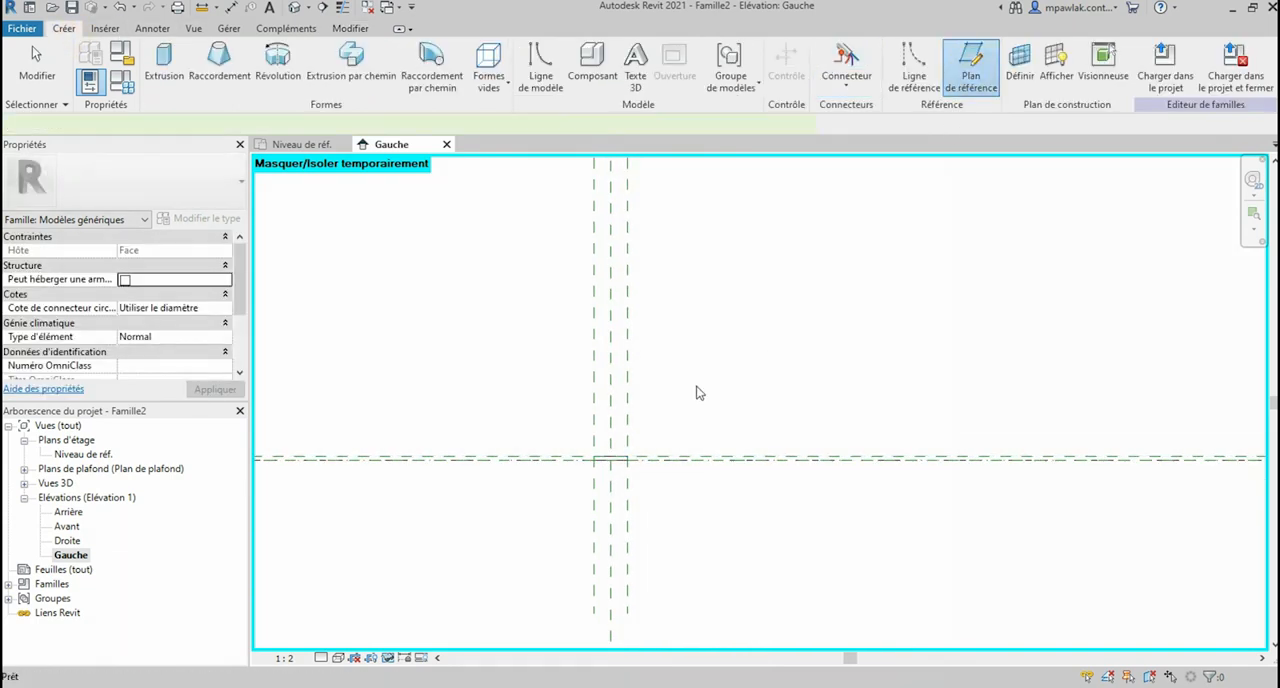
{"action": "scroll", "coordinate": [765, 384], "scroll_direction": "down", "scroll_amount": 3}
{"action": "left_click", "coordinate": [285, 393]}
{"action": "left_click", "coordinate": [1124, 393]}
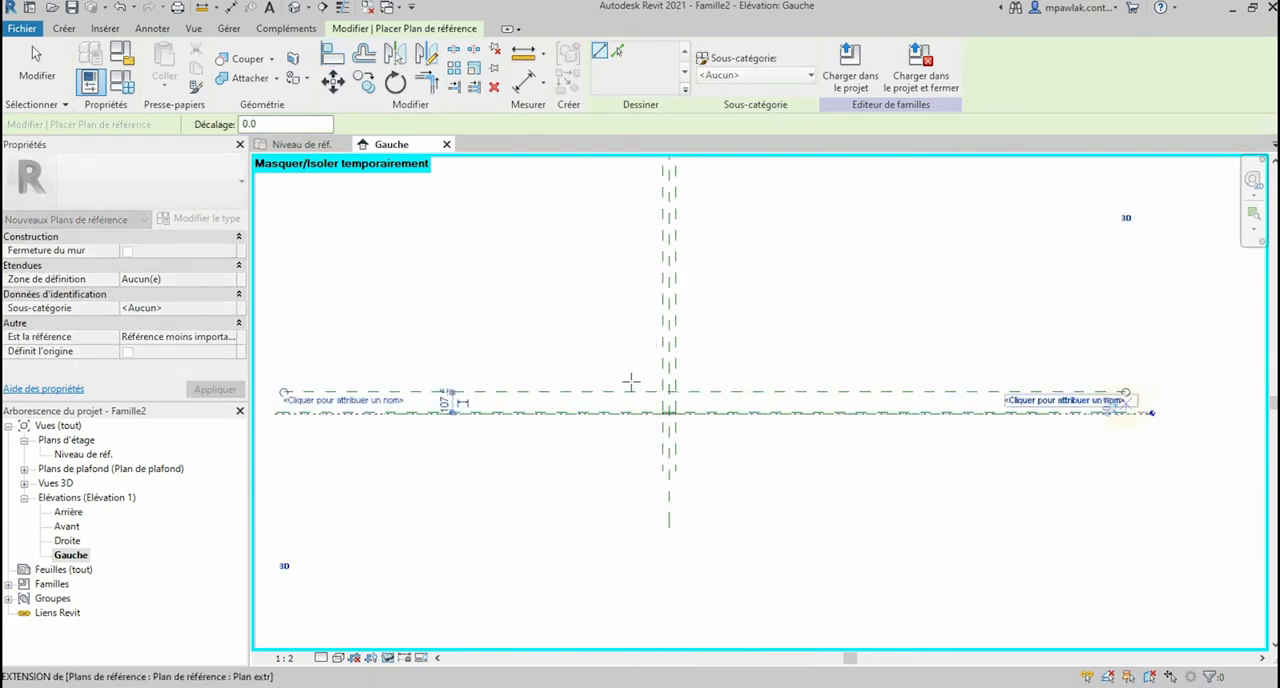
{"action": "scroll", "coordinate": [680, 405], "scroll_direction": "up", "scroll_amount": 5}
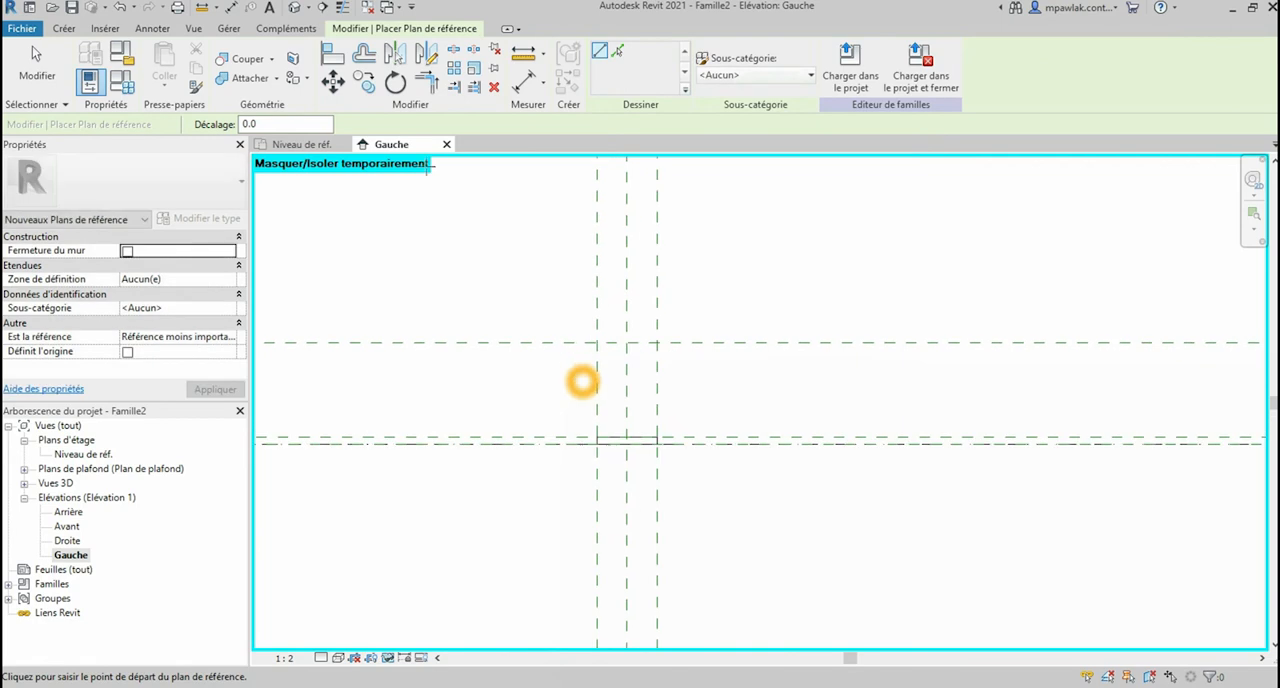
{"action": "left_click", "coordinate": [45, 52]}
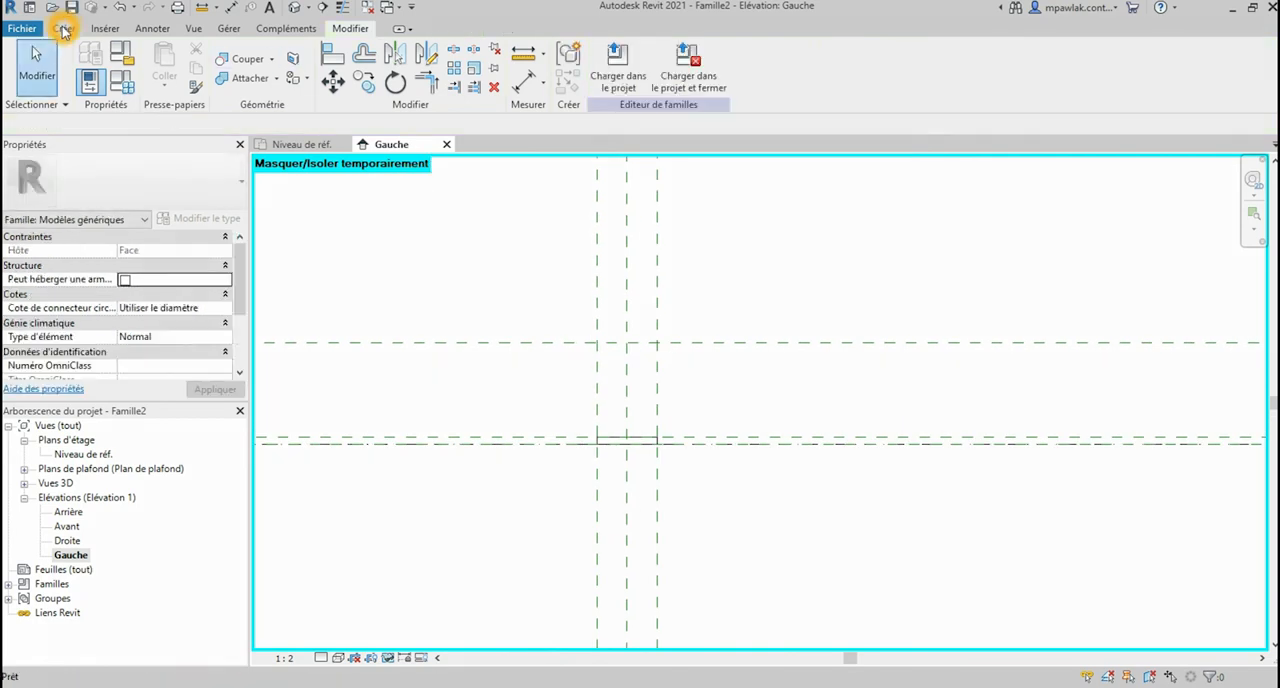
Step: Place an aligned dimension between the reference plane at the reference level and the uppermost horizontal reference plane
{"action": "left_click", "coordinate": [463, 338]}
{"action": "left_click", "coordinate": [522, 84]}
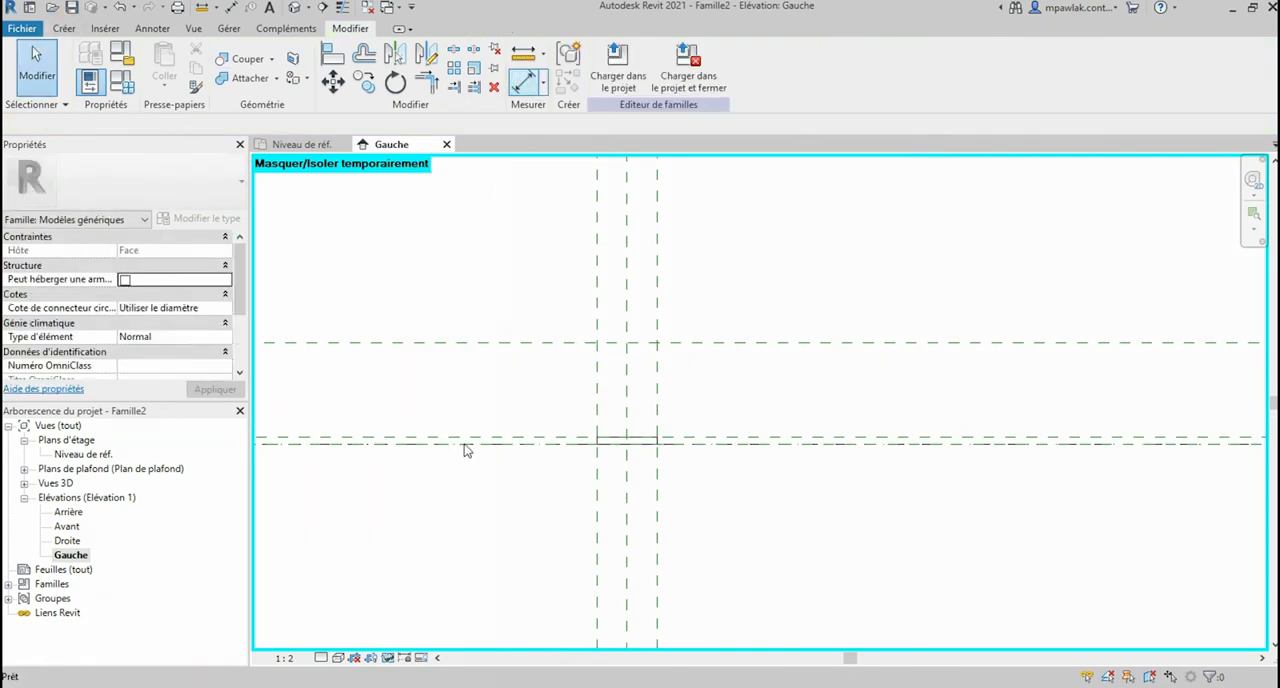
{"action": "left_click", "coordinate": [501, 444]}
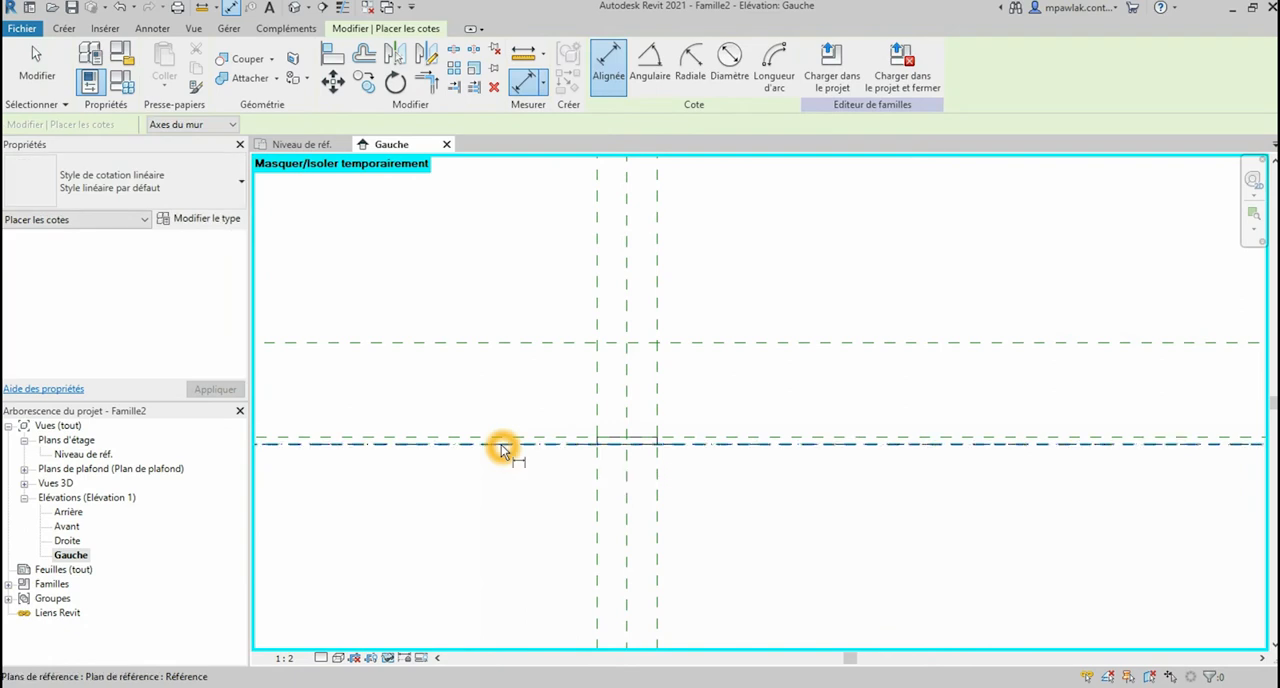
{"action": "left_click", "coordinate": [499, 361]}
{"action": "left_click", "coordinate": [497, 346]}
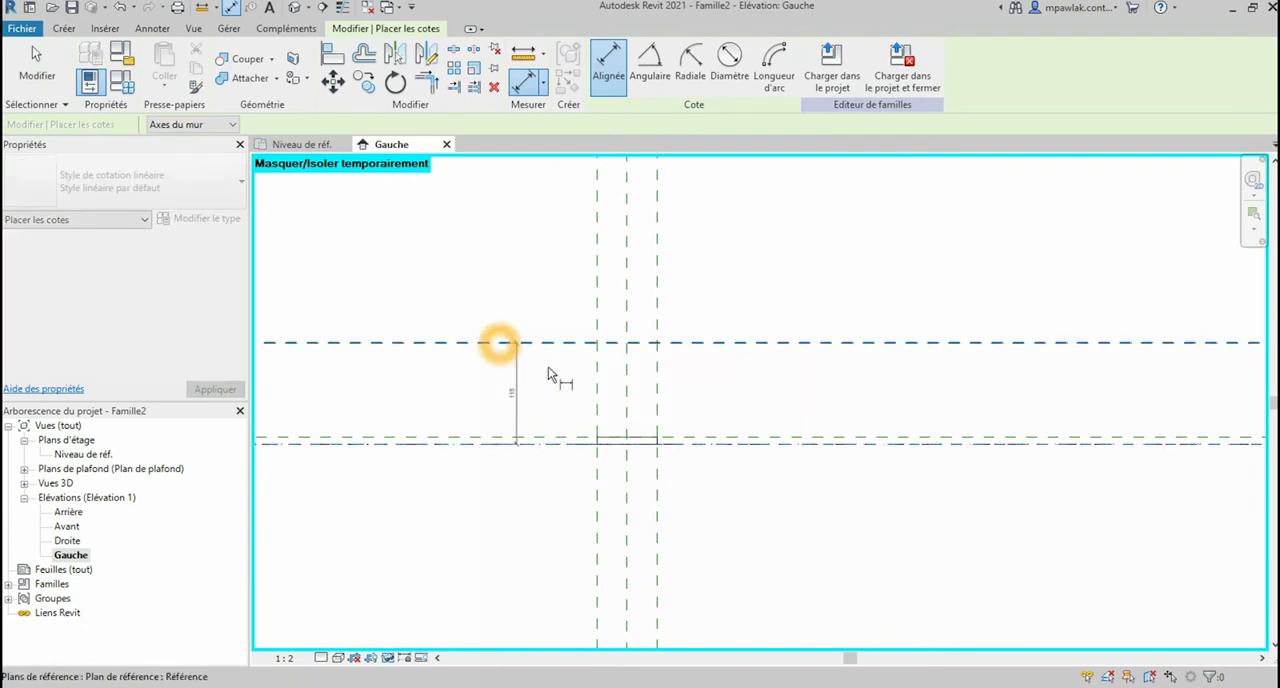
{"action": "left_click", "coordinate": [550, 372]}
{"action": "left_click", "coordinate": [528, 349]}
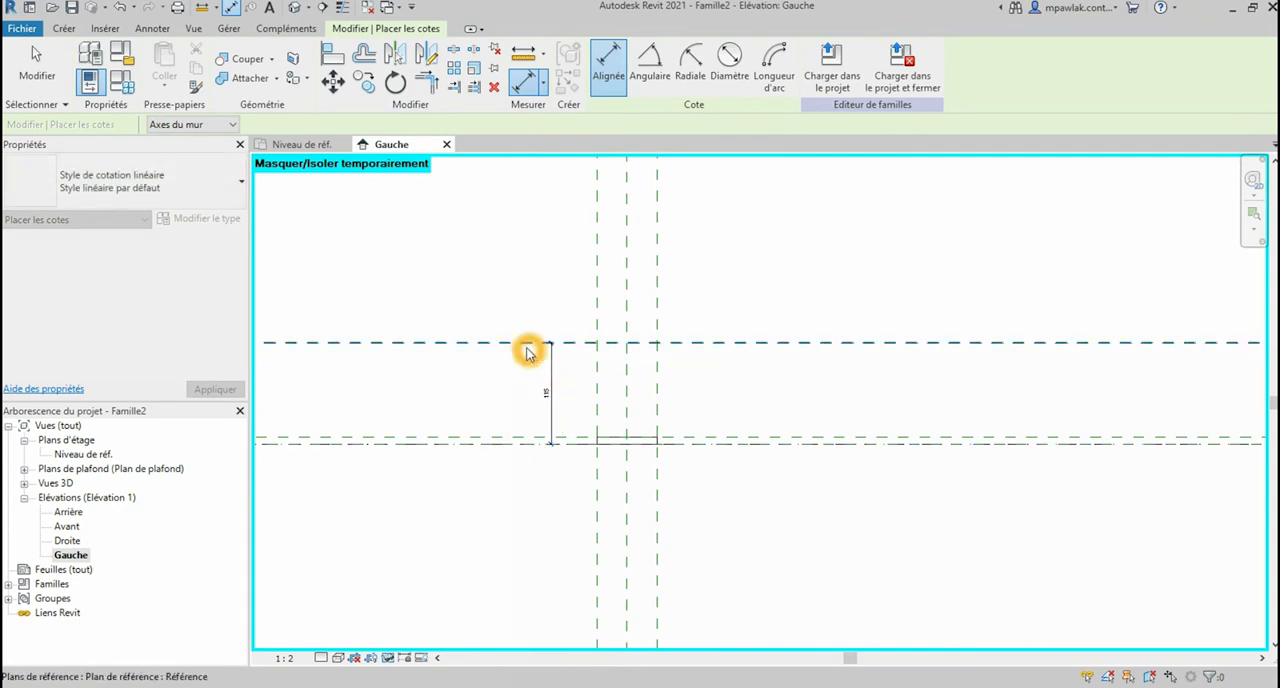
{"action": "key", "text": "Escape"}
{"action": "key", "text": "Escape"}
{"action": "left_click", "coordinate": [526, 346]}
{"action": "left_click", "coordinate": [545, 396]}
{"action": "left_click", "coordinate": [545, 395]}
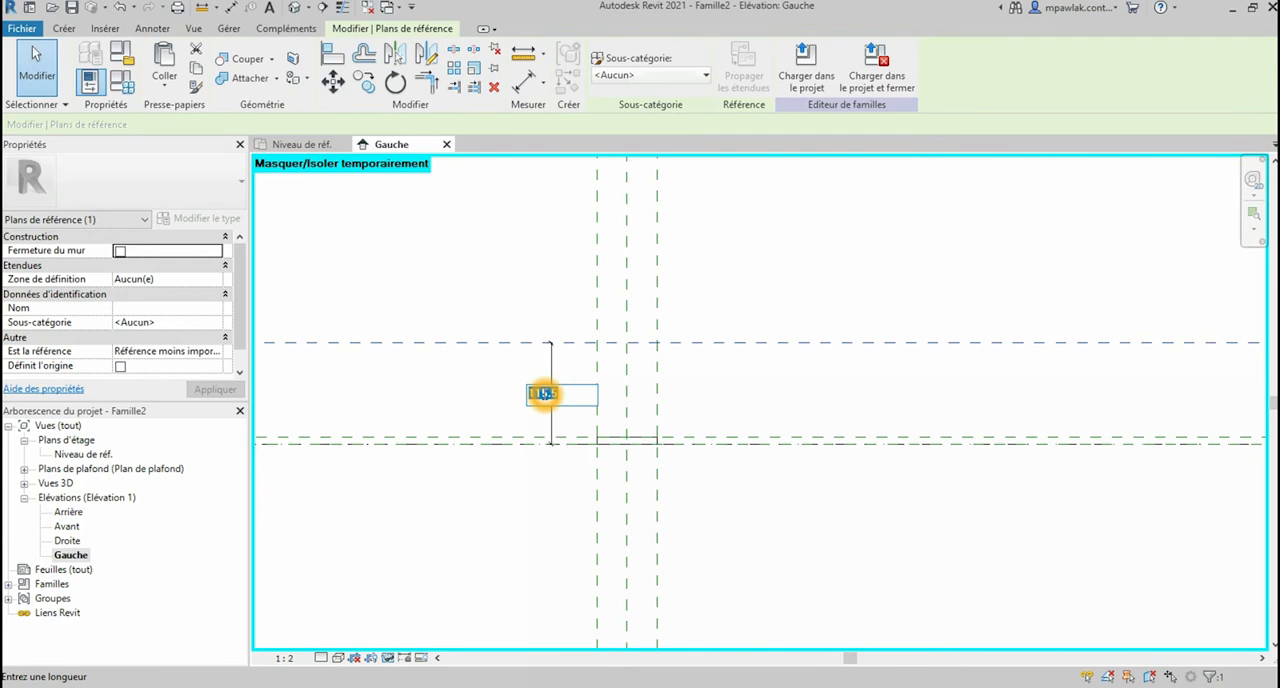
{"action": "left_click", "coordinate": [563, 403]}
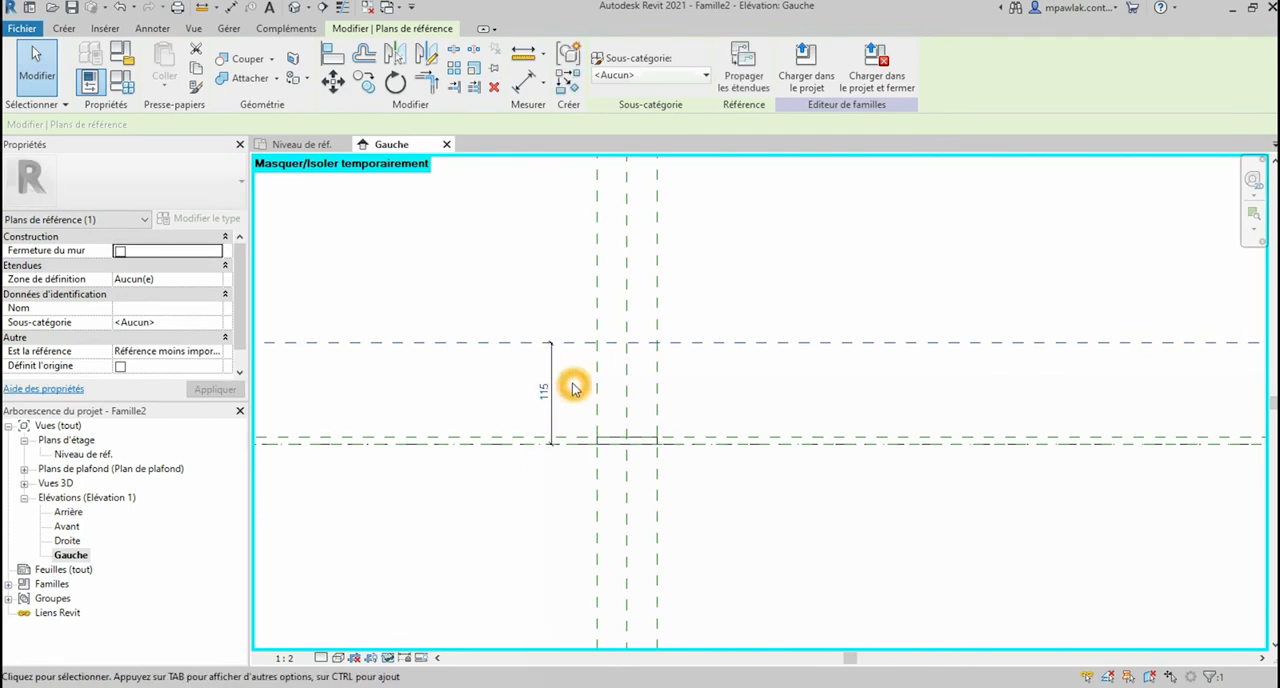
Step: Move the dimension's lower witness line from the reference level to the Plan extr reference plane
{"action": "left_click", "coordinate": [571, 406]}
{"action": "left_click", "coordinate": [571, 451]}
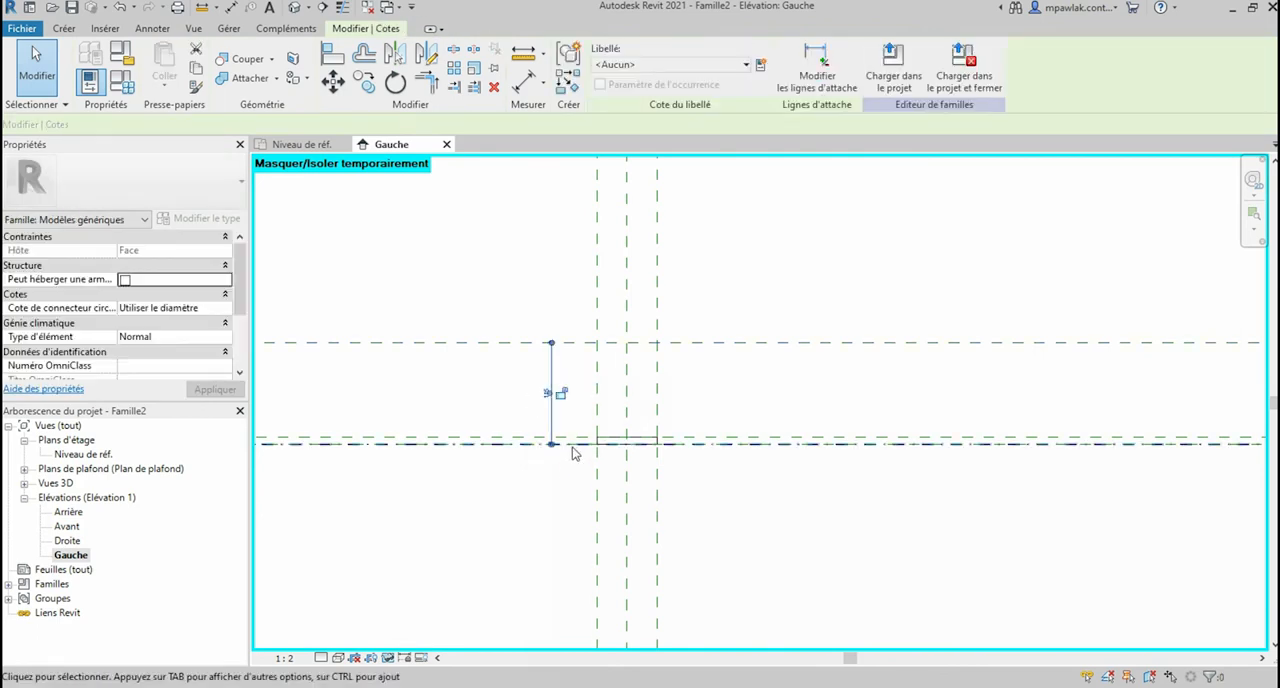
{"action": "left_click", "coordinate": [553, 445]}
{"action": "left_click_drag", "start_coordinate": [553, 445], "coordinate": [551, 437]}
Step: Set the distance between the Plan extr plane and the upper horizontal reference plane to 55 mm
{"action": "left_click", "coordinate": [563, 344]}
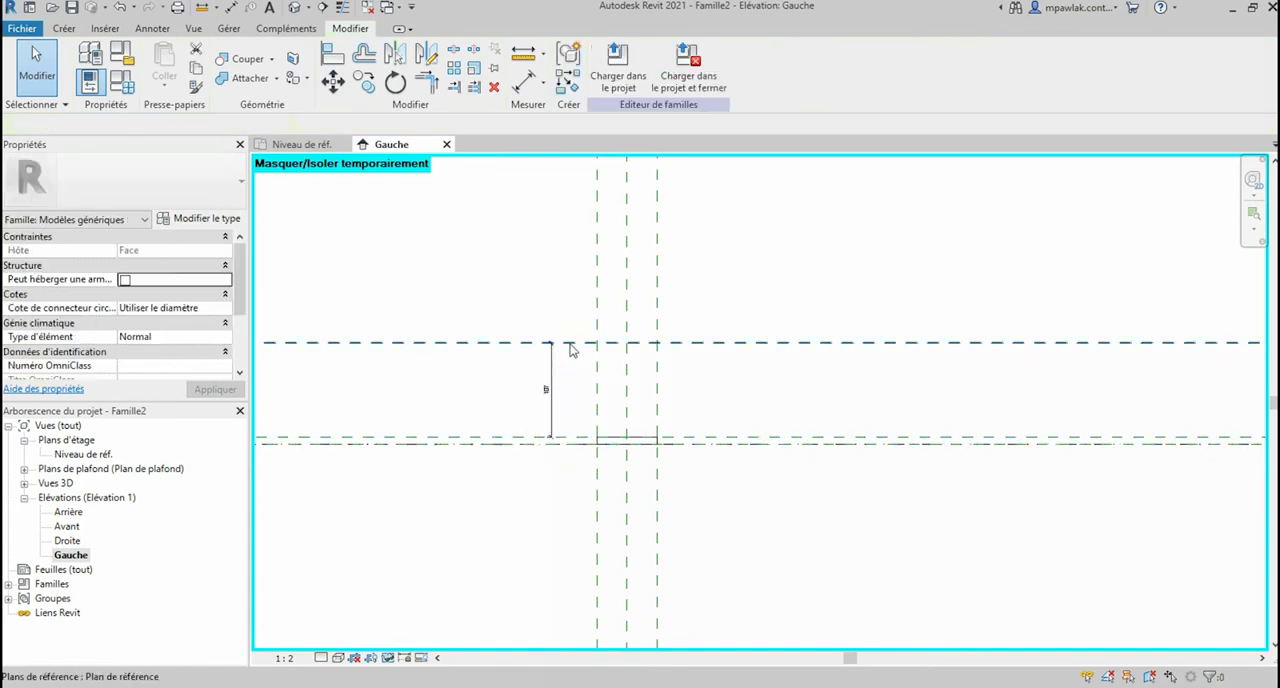
{"action": "left_click", "coordinate": [548, 392]}
{"action": "left_click", "coordinate": [548, 392]}
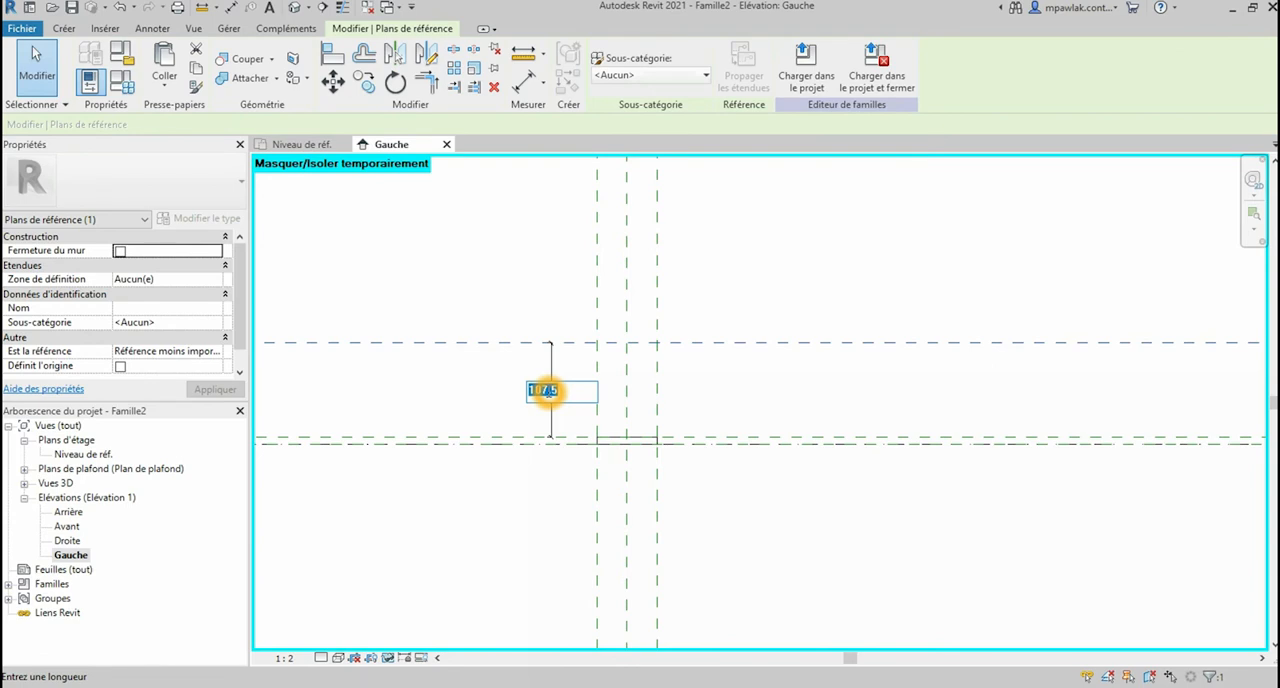
{"action": "key", "text": "Return"}
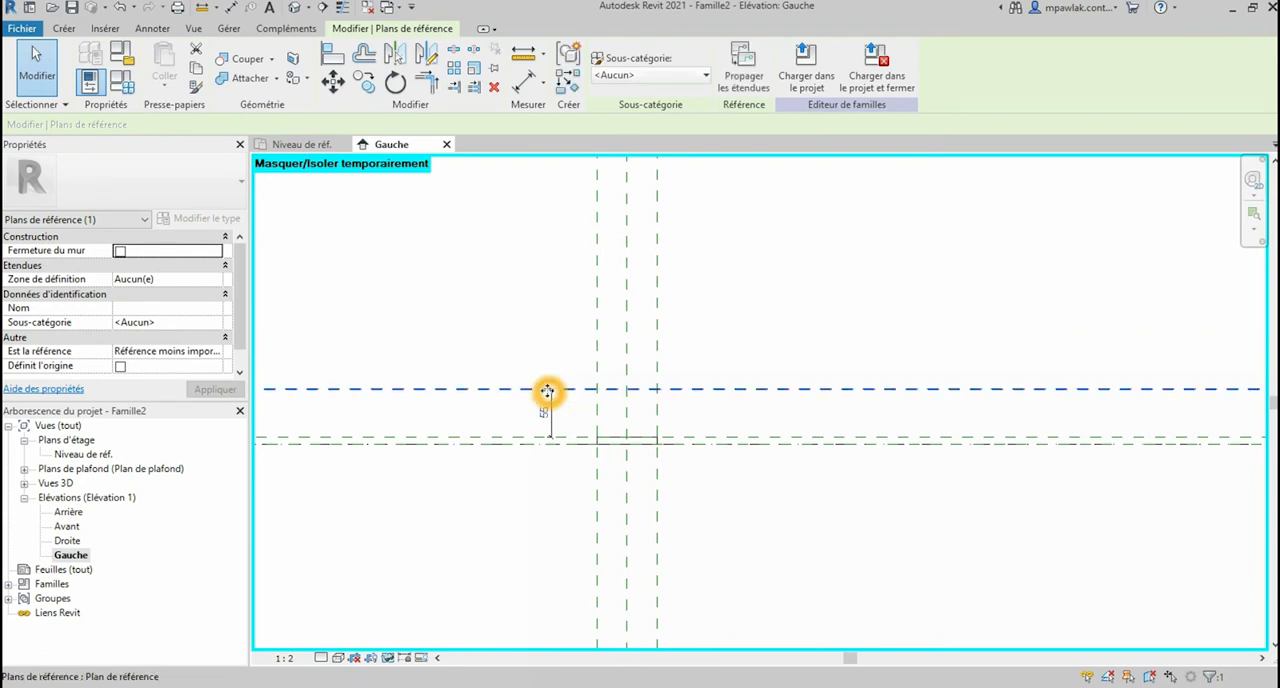
{"action": "scroll", "coordinate": [620, 425], "scroll_direction": "up", "scroll_amount": 1}
{"action": "left_click", "coordinate": [578, 403]}
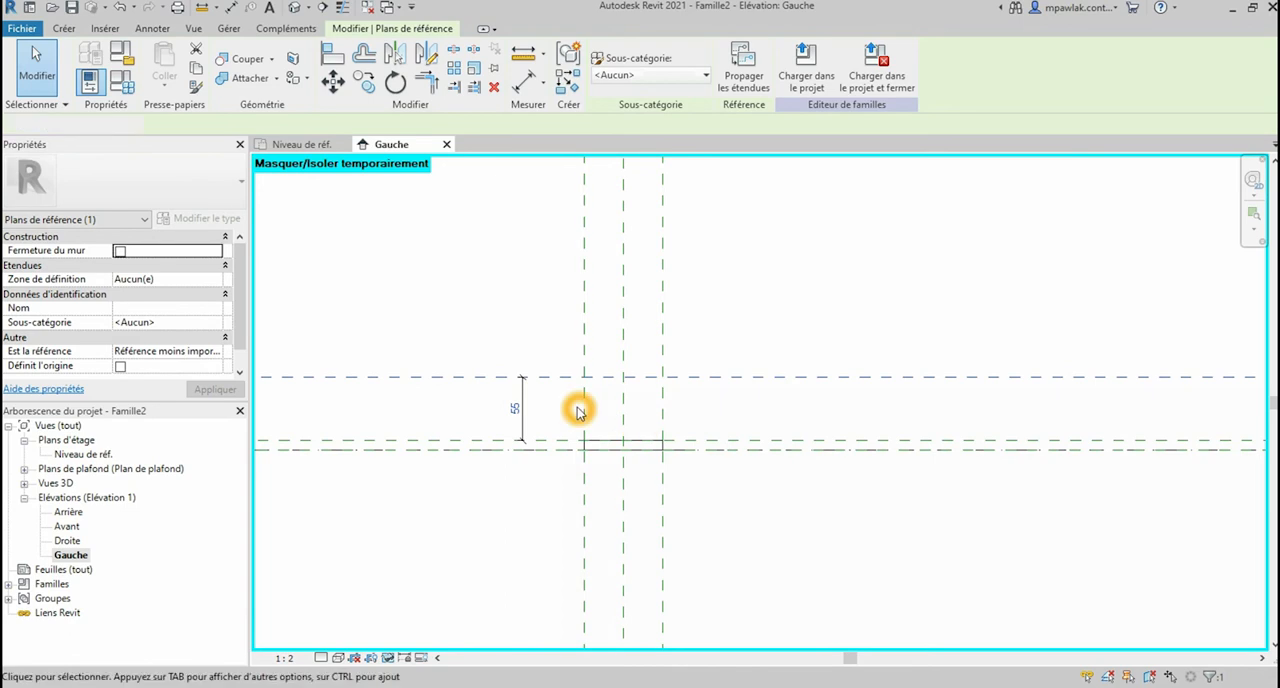
Step: Draw a vertical reference plane about 12 mm to the left of the Centre (avant/arrière) reference plane, crossing the slot extrusion
{"action": "scroll", "coordinate": [775, 447], "scroll_direction": "up", "scroll_amount": 1}
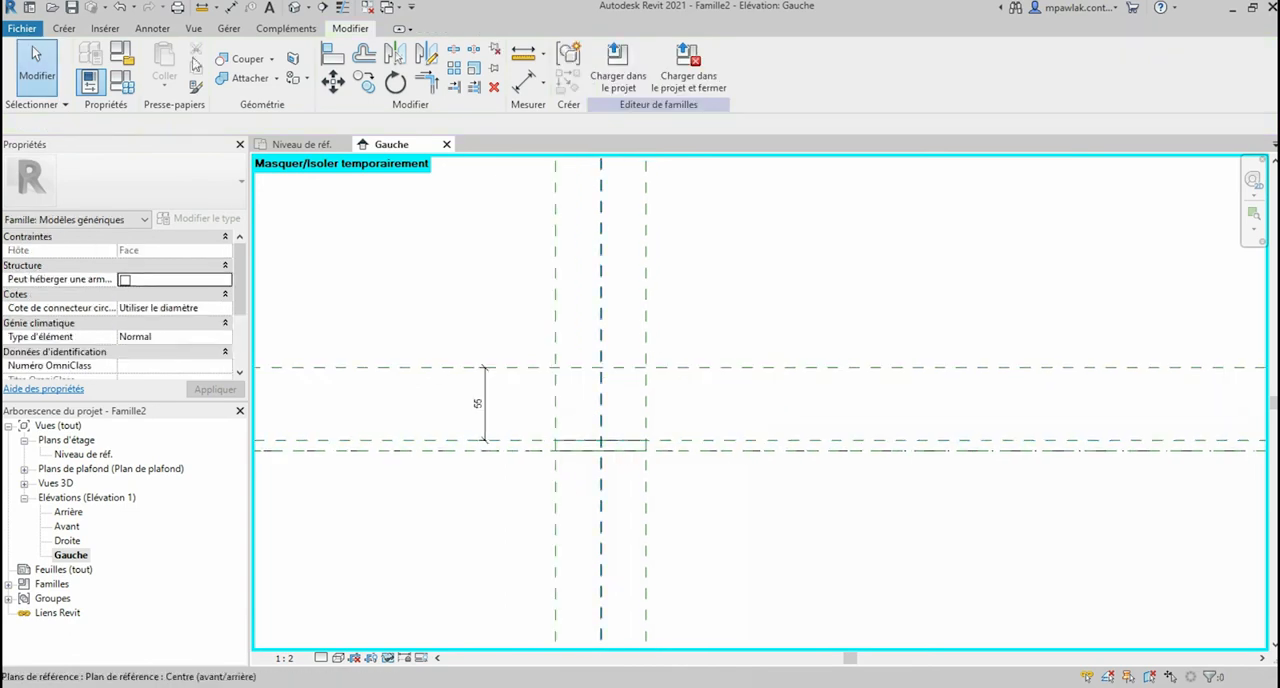
{"action": "left_click", "coordinate": [63, 29]}
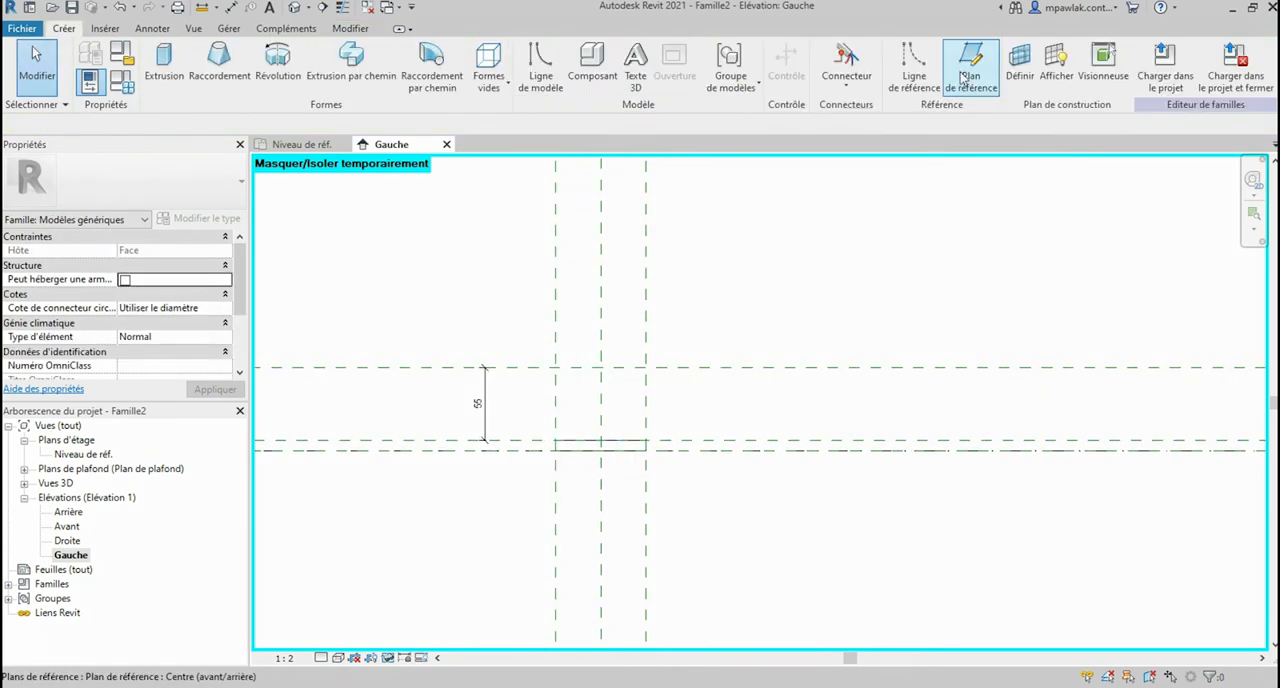
{"action": "left_click", "coordinate": [970, 70]}
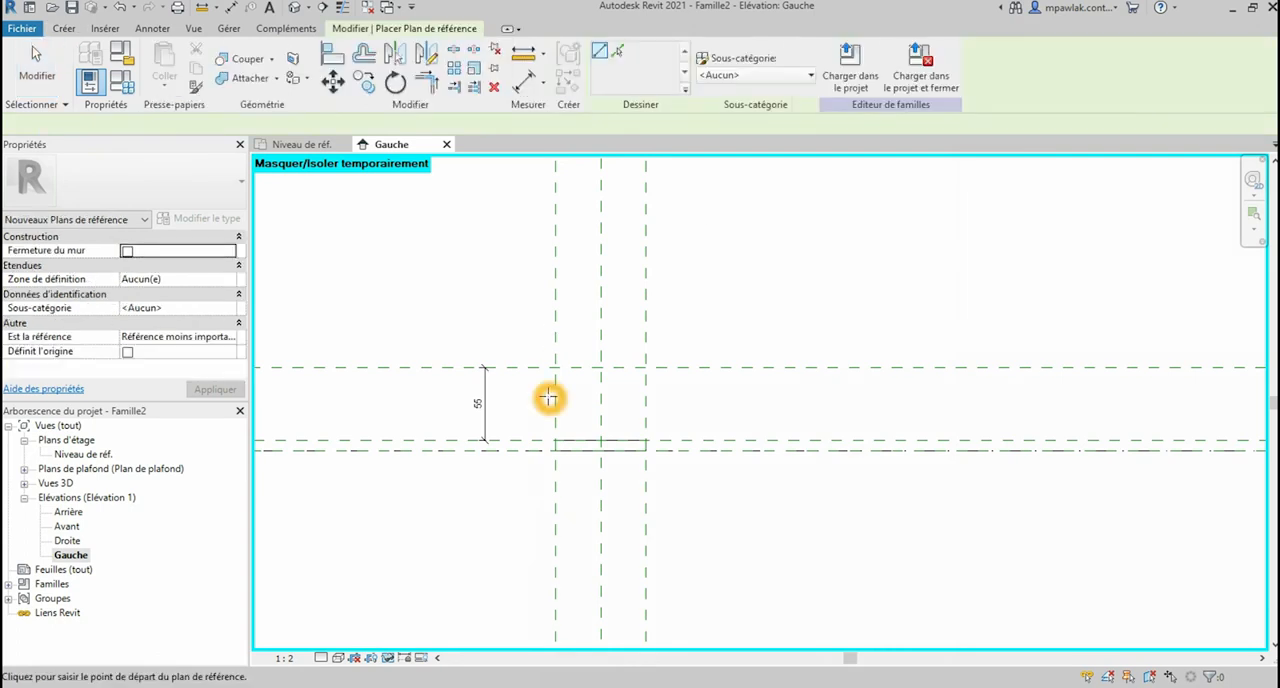
{"action": "scroll", "coordinate": [548, 400], "scroll_direction": "down", "scroll_amount": 4}
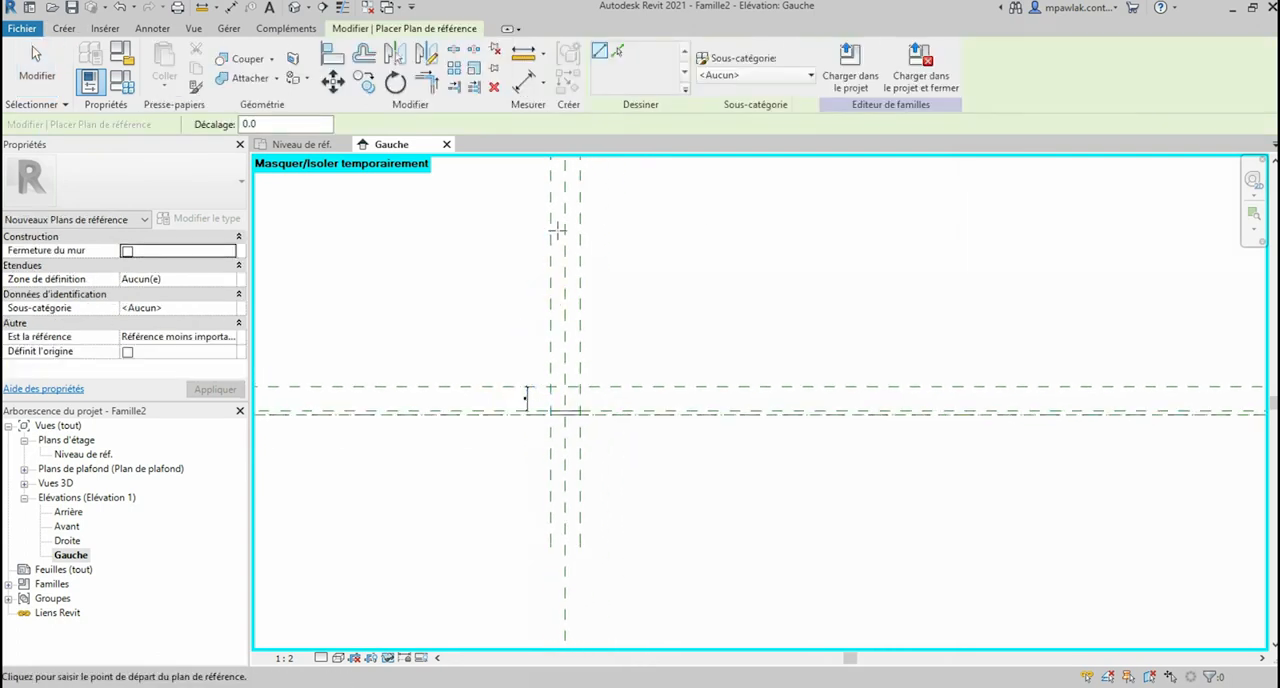
{"action": "scroll", "coordinate": [560, 280], "scroll_direction": "up", "scroll_amount": 2}
{"action": "left_click", "coordinate": [560, 192]}
{"action": "scroll", "coordinate": [562, 192], "scroll_direction": "down", "scroll_amount": 1}
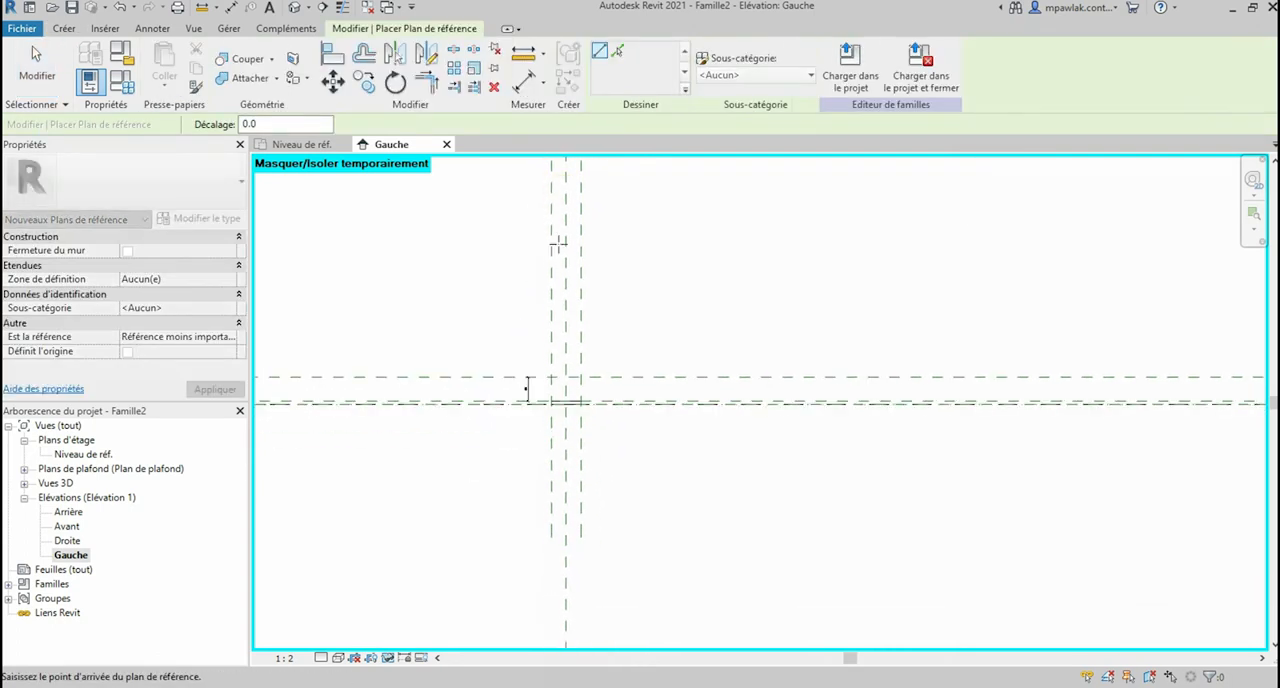
{"action": "scroll", "coordinate": [564, 533], "scroll_direction": "up", "scroll_amount": 3}
{"action": "left_click", "coordinate": [560, 535]}
{"action": "scroll", "coordinate": [566, 200], "scroll_direction": "up", "scroll_amount": 4}
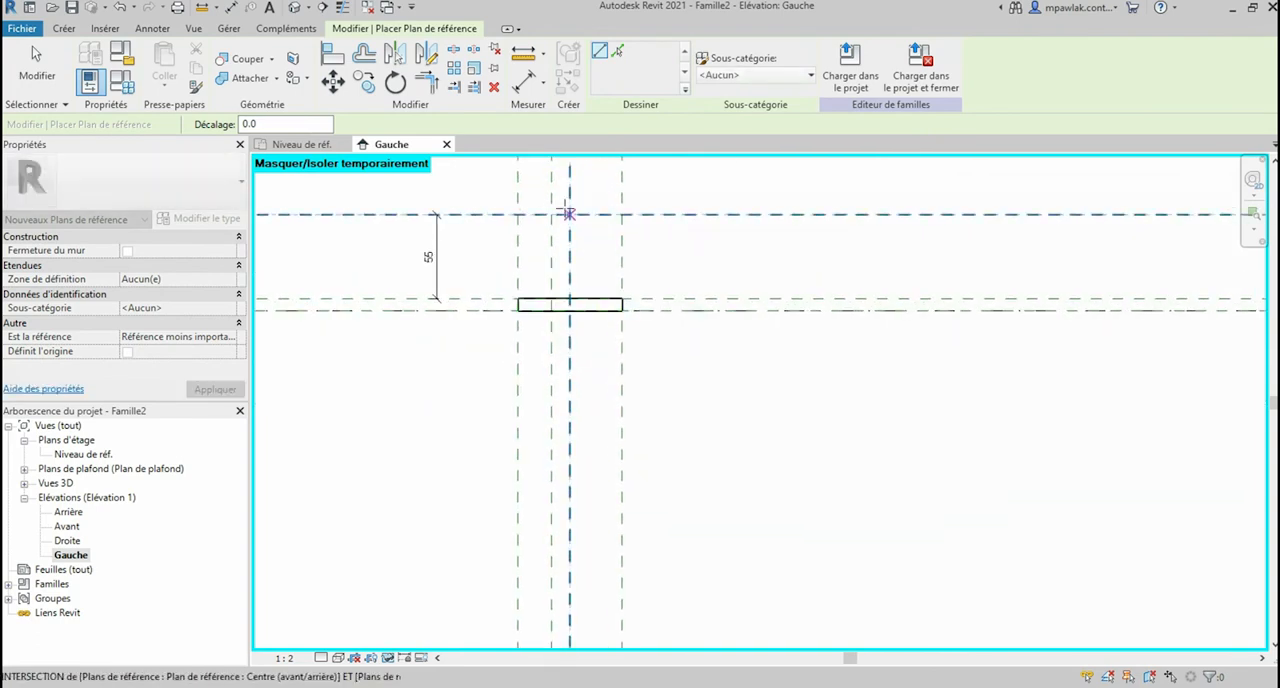
{"action": "left_click", "coordinate": [549, 403]}
{"action": "scroll", "coordinate": [552, 397], "scroll_direction": "down", "scroll_amount": 3}
{"action": "scroll", "coordinate": [580, 318], "scroll_direction": "up", "scroll_amount": 2}
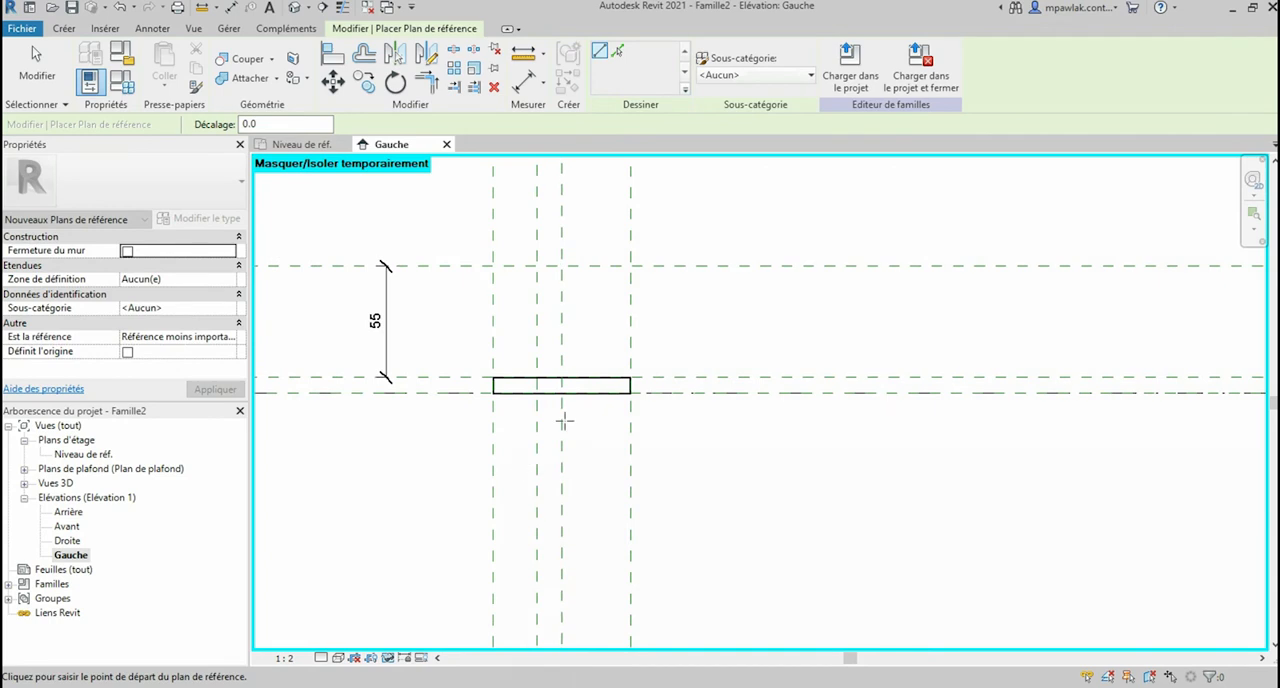
{"action": "scroll", "coordinate": [541, 437], "scroll_direction": "down", "scroll_amount": 3}
{"action": "scroll", "coordinate": [610, 335], "scroll_direction": "up", "scroll_amount": 2}
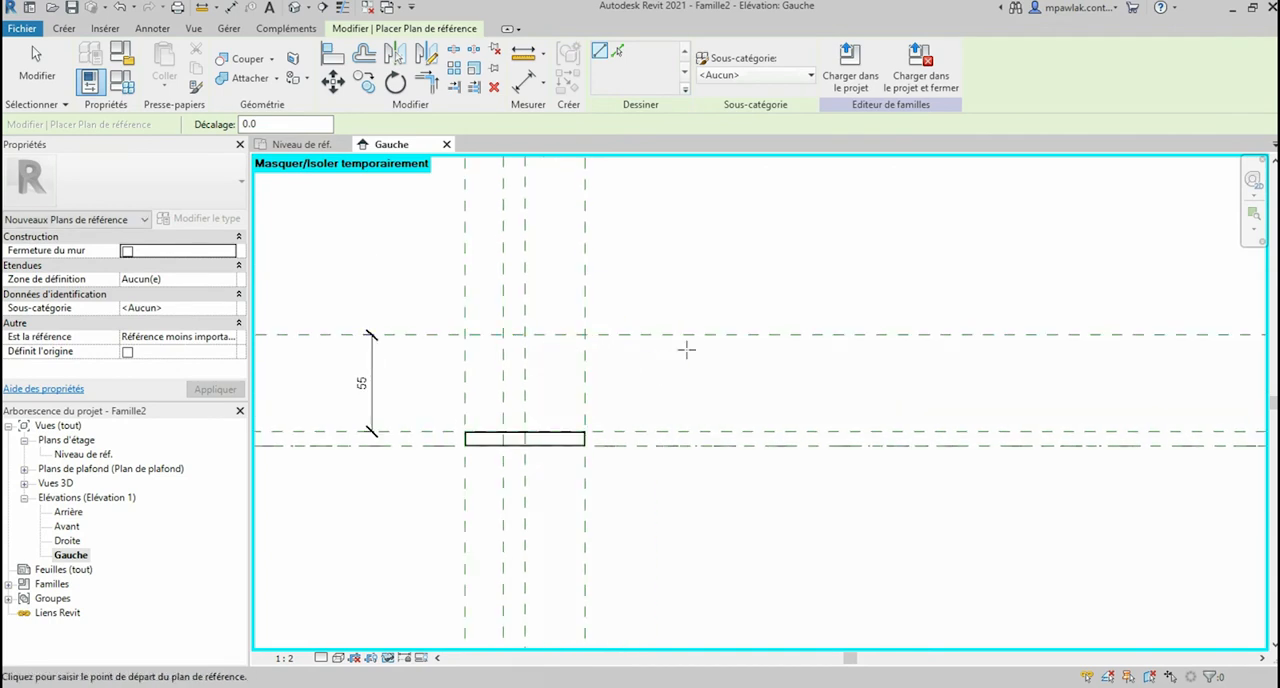
Step: Place an aligned dimension between the new vertical reference plane and the Centre (avant/arrière) plane
{"action": "left_click", "coordinate": [743, 346]}
{"action": "left_click", "coordinate": [527, 82]}
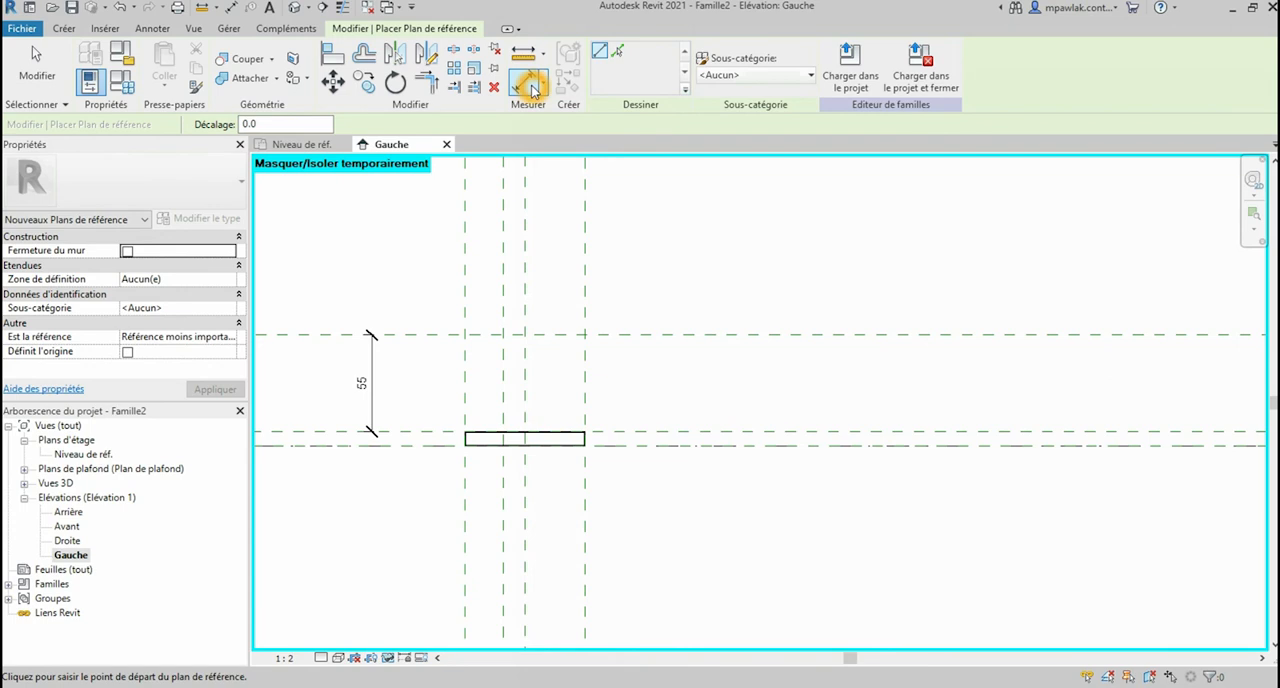
{"action": "left_click", "coordinate": [504, 295]}
{"action": "left_click", "coordinate": [524, 295]}
{"action": "left_click", "coordinate": [515, 288]}
{"action": "key", "text": "Escape"}
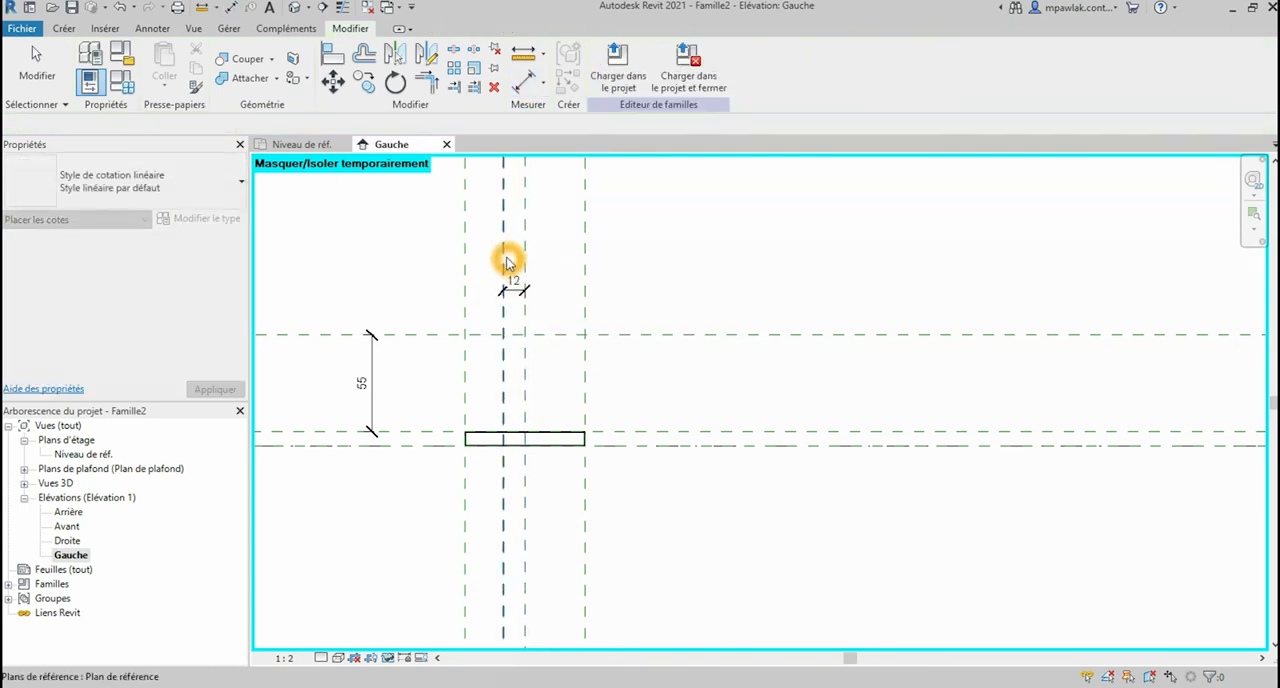
Step: Set the distance between the offset vertical reference plane and the Centre (avant/arrière) plane to about 13 mm
{"action": "left_click", "coordinate": [506, 264]}
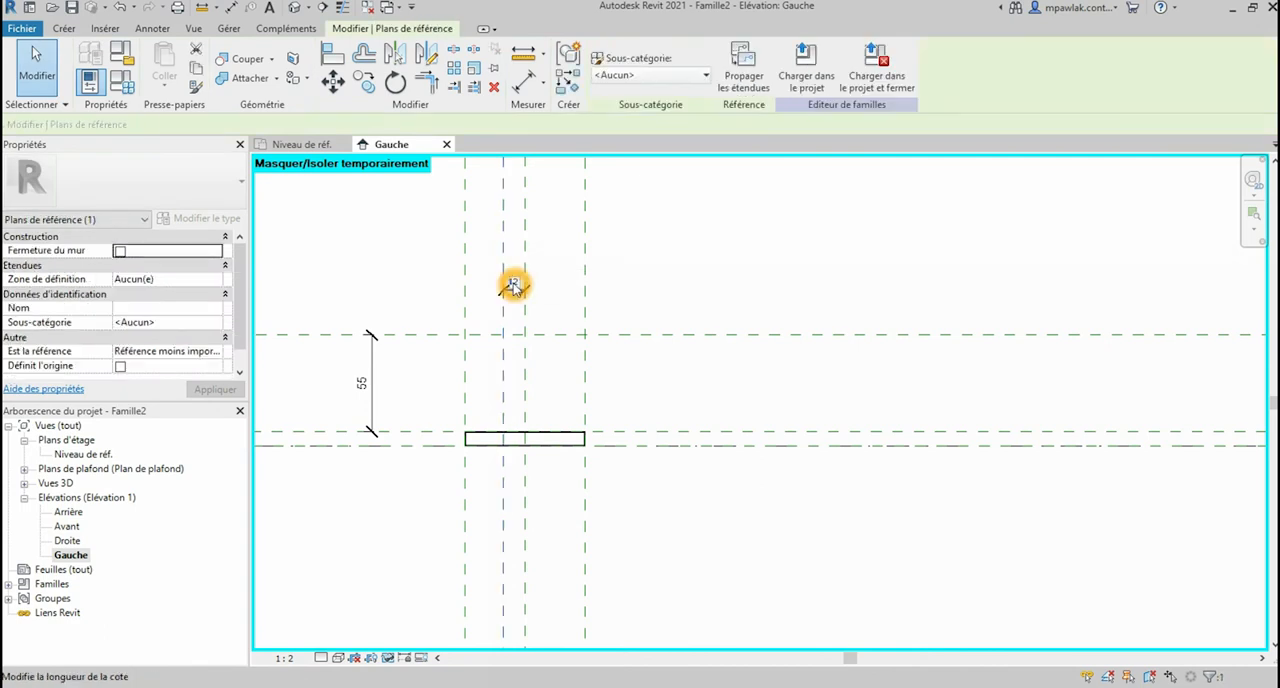
{"action": "left_click", "coordinate": [512, 285]}
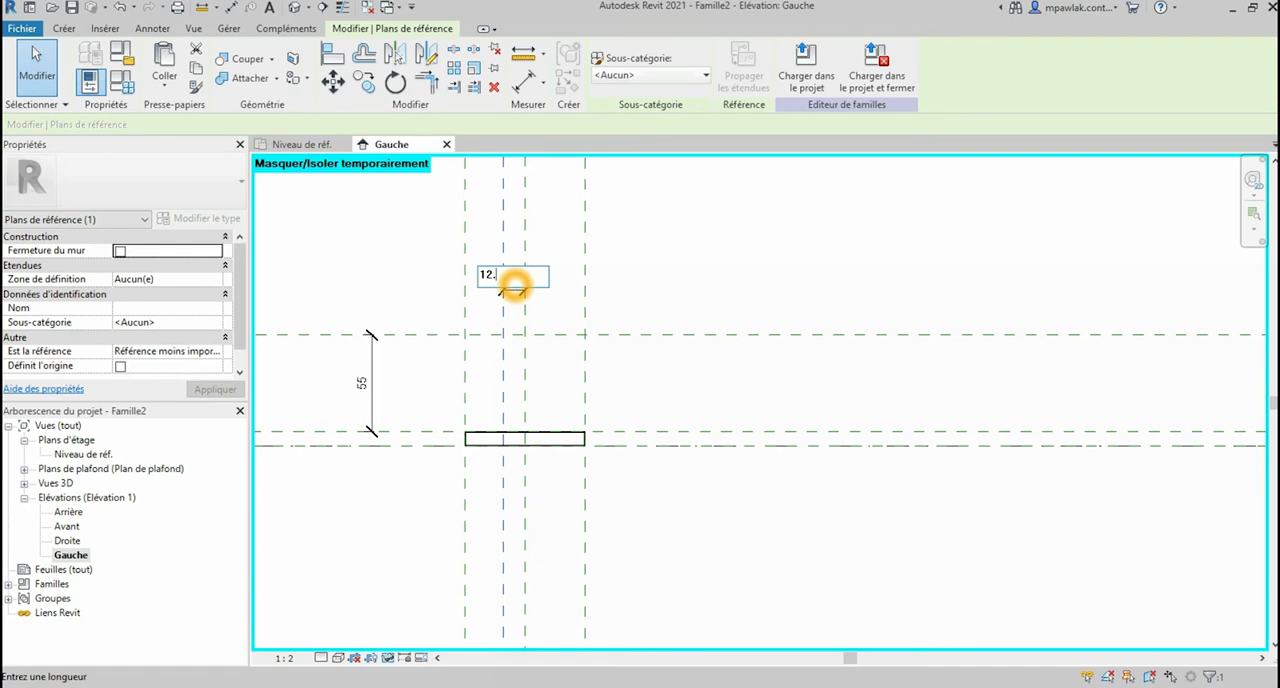
{"action": "key", "text": "Return"}
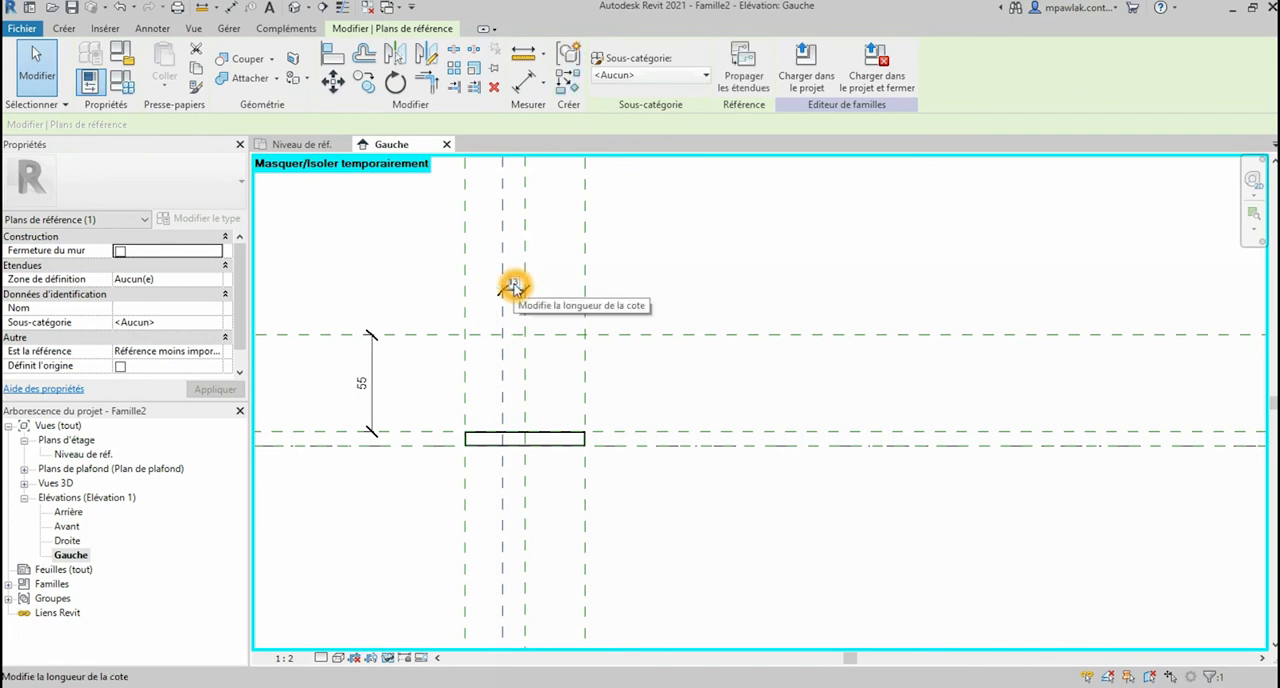
{"action": "left_click", "coordinate": [551, 343]}
{"action": "scroll", "coordinate": [551, 343], "scroll_direction": "down", "scroll_amount": 2}
{"action": "left_click", "coordinate": [616, 346]}
{"action": "scroll", "coordinate": [538, 346], "scroll_direction": "down", "scroll_amount": 1}
{"action": "left_click", "coordinate": [600, 348]}
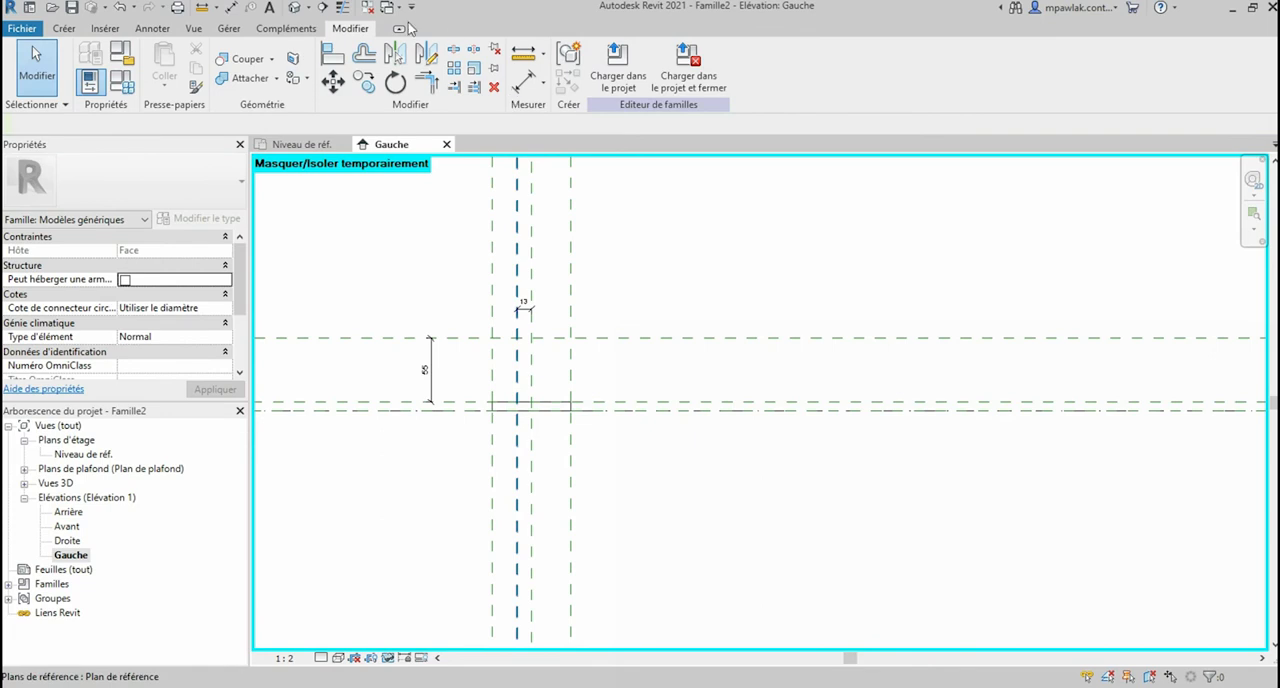
Step: Draw another vertical reference plane to the right of the slot extrusion, about 146 mm from the offset vertical plane
{"action": "left_click", "coordinate": [64, 29]}
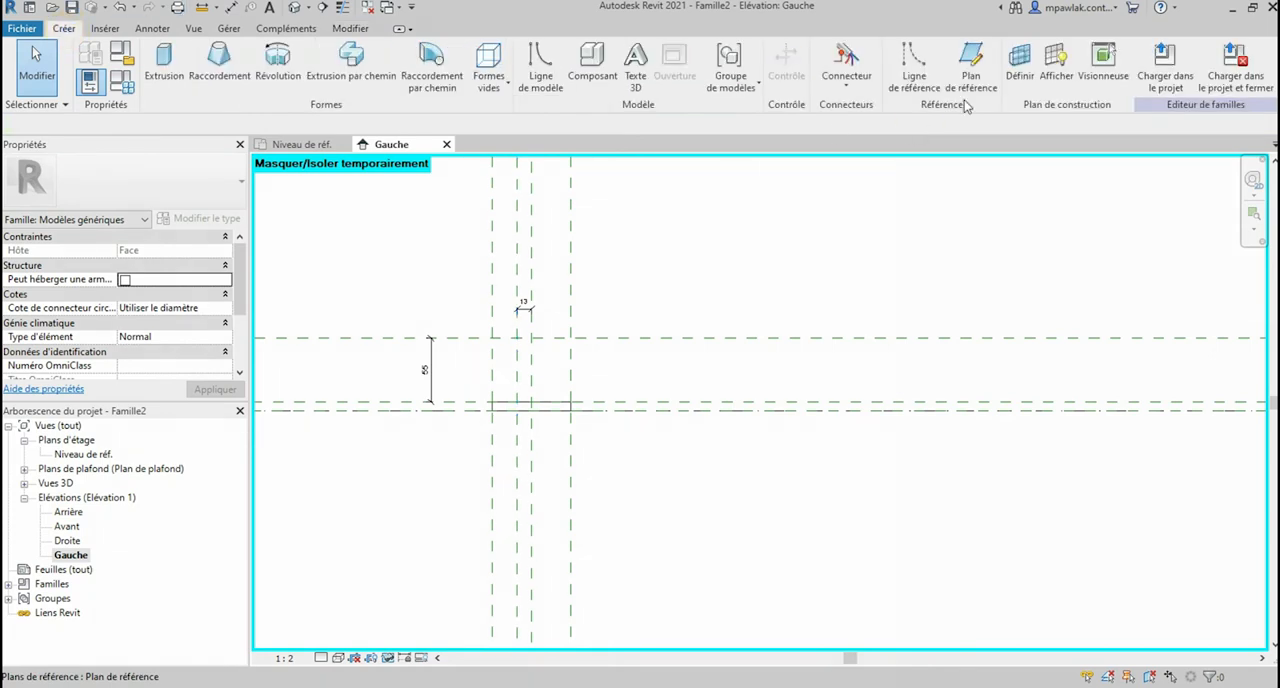
{"action": "left_click", "coordinate": [970, 66]}
{"action": "scroll", "coordinate": [608, 397], "scroll_direction": "down", "scroll_amount": 3}
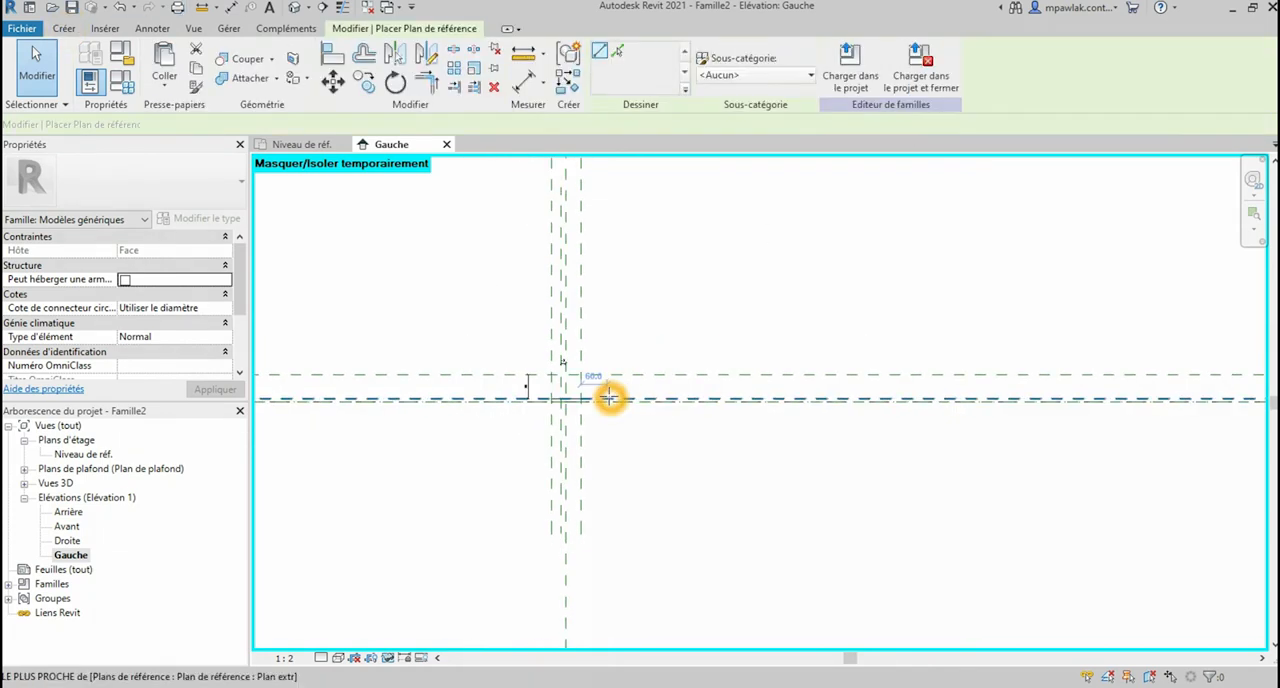
{"action": "left_click", "coordinate": [623, 200]}
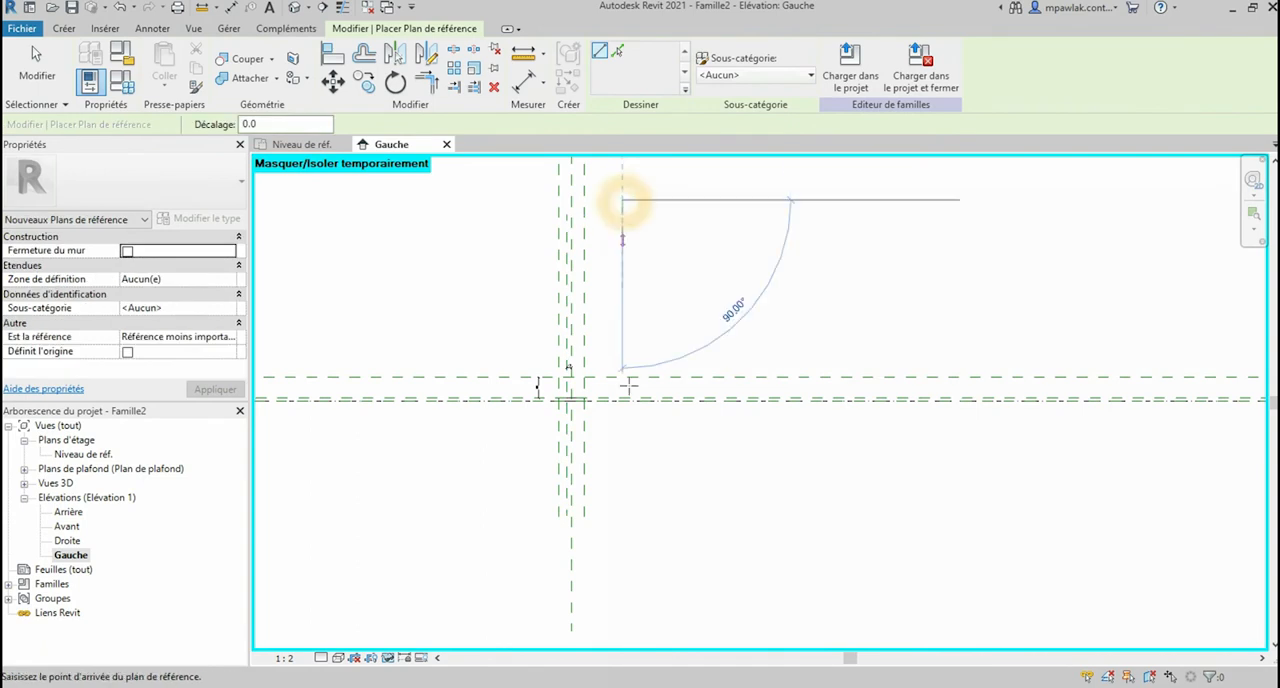
{"action": "left_click", "coordinate": [619, 511]}
{"action": "scroll", "coordinate": [588, 346], "scroll_direction": "up", "scroll_amount": 3}
{"action": "scroll", "coordinate": [594, 347], "scroll_direction": "up", "scroll_amount": 2}
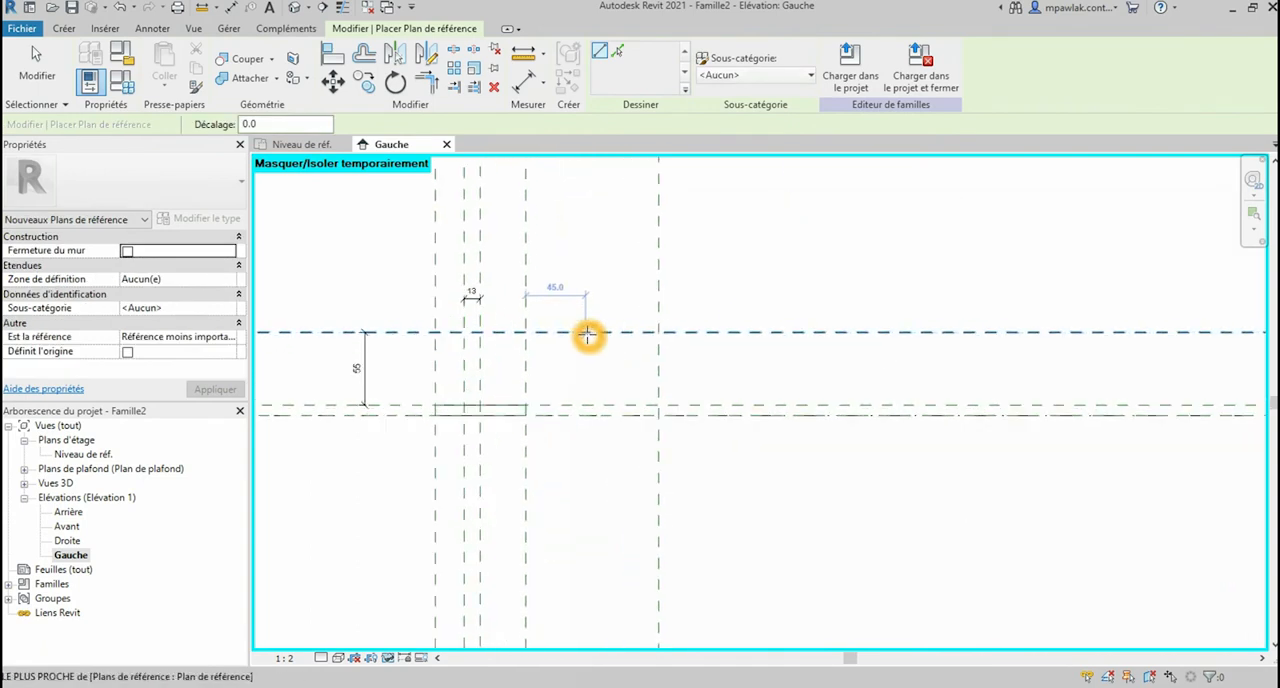
{"action": "key", "text": "Escape"}
{"action": "key", "text": "Escape"}
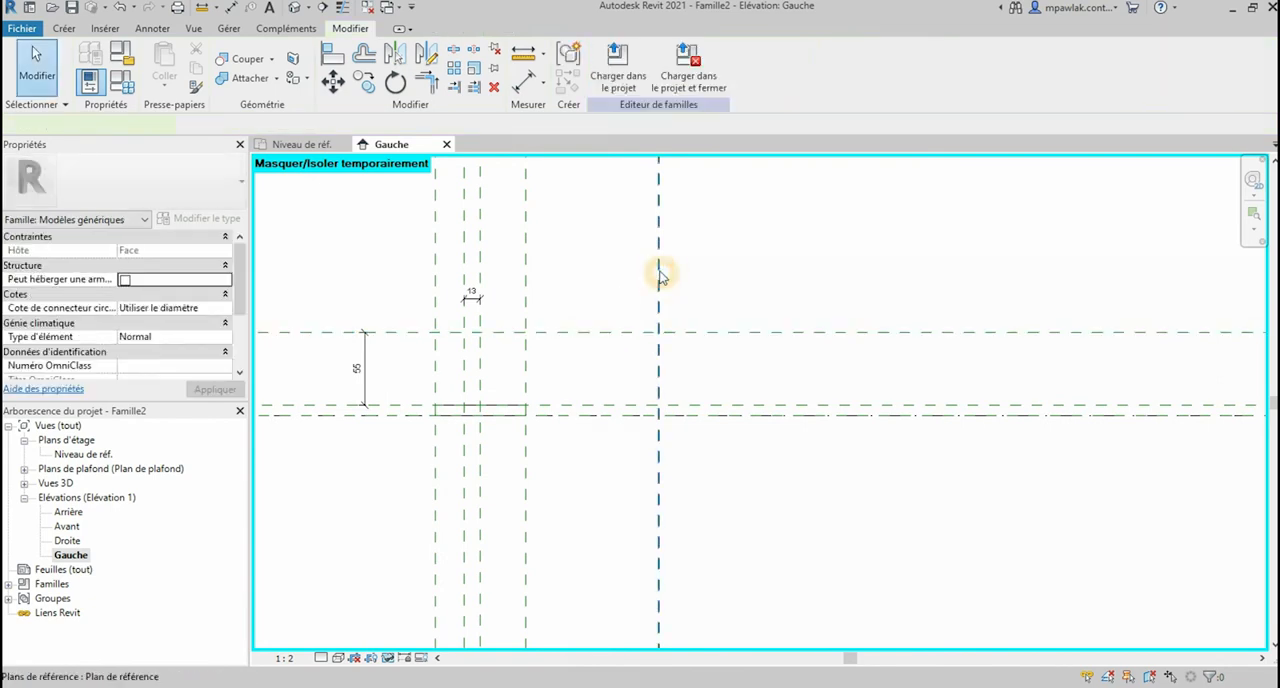
Step: Name the rightmost vertical reference plane "Plan bas" and apply the change
{"action": "left_click", "coordinate": [659, 270]}
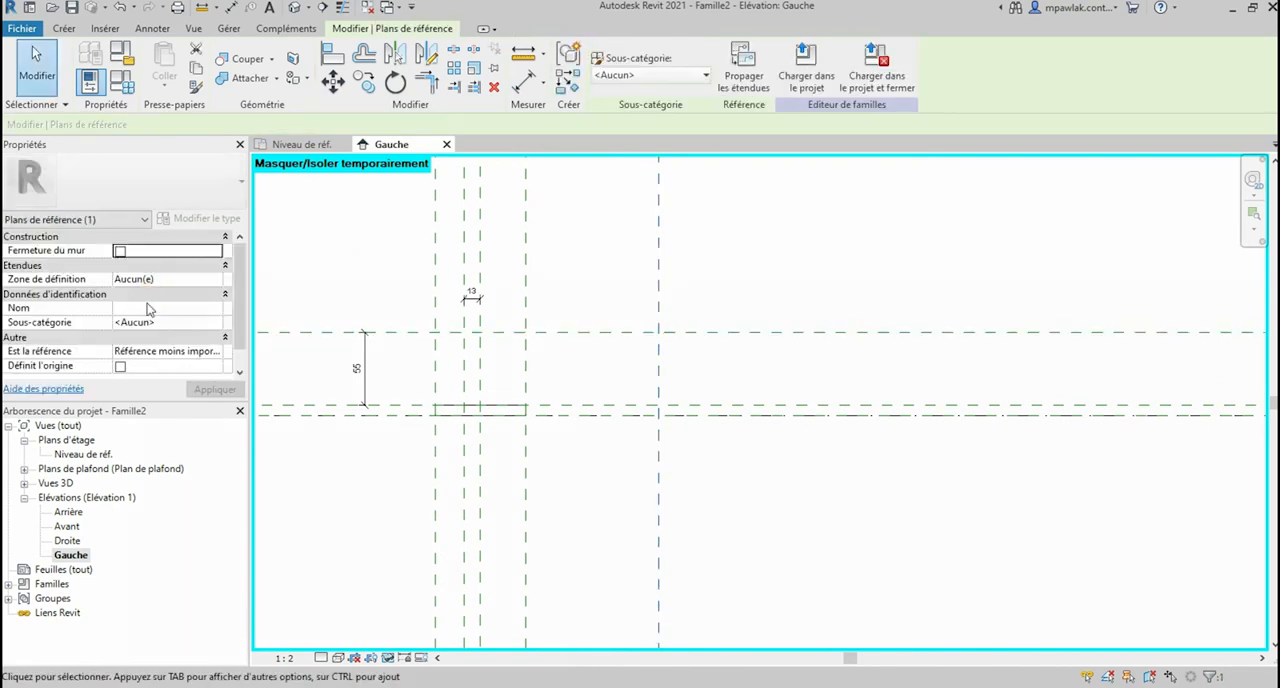
{"action": "left_click", "coordinate": [149, 307]}
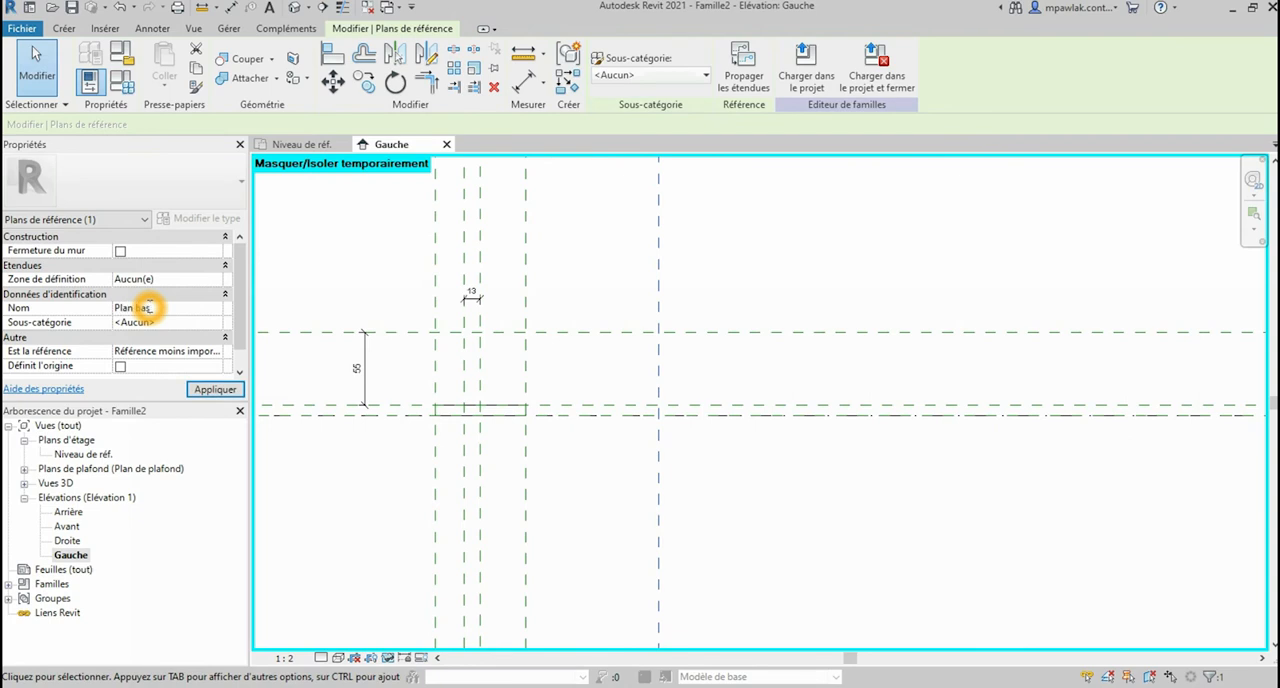
{"action": "left_click", "coordinate": [213, 387]}
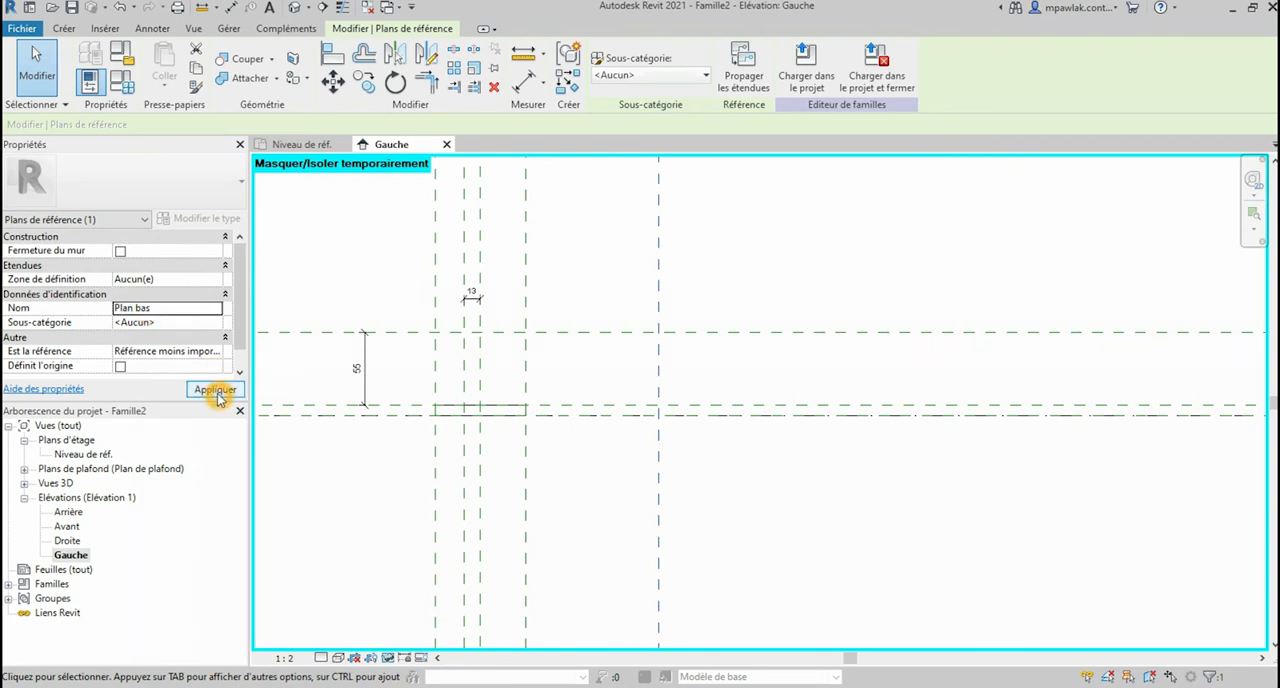
Step: Place an aligned dimension between the offset plane left of the centre plane and the Plan bas reference plane
{"action": "left_click", "coordinate": [522, 80]}
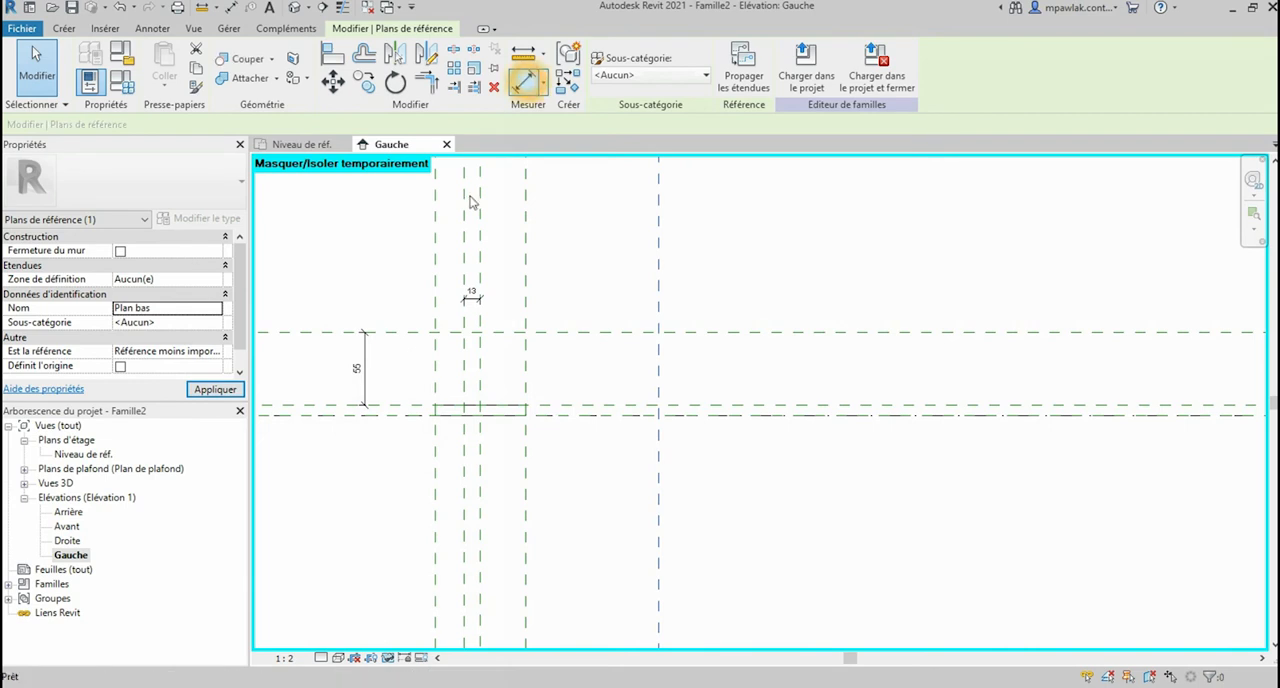
{"action": "left_click", "coordinate": [466, 265]}
{"action": "left_click", "coordinate": [661, 270]}
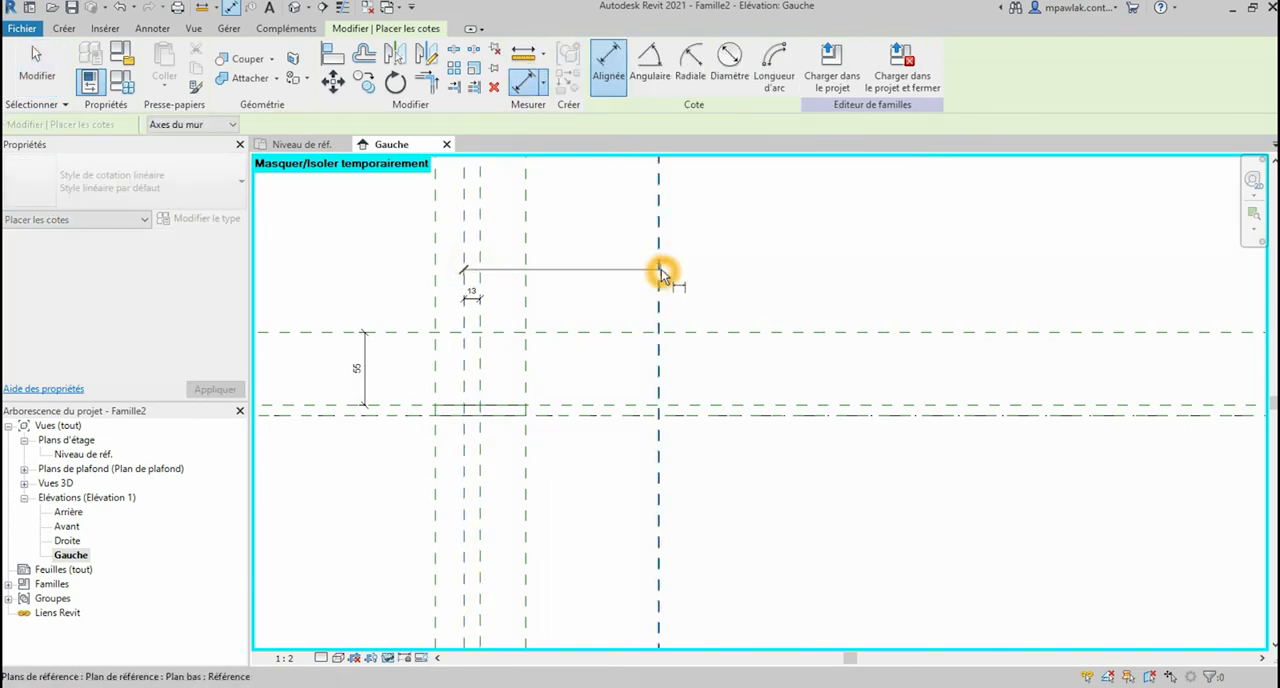
{"action": "left_click", "coordinate": [682, 277]}
{"action": "left_click", "coordinate": [682, 277]}
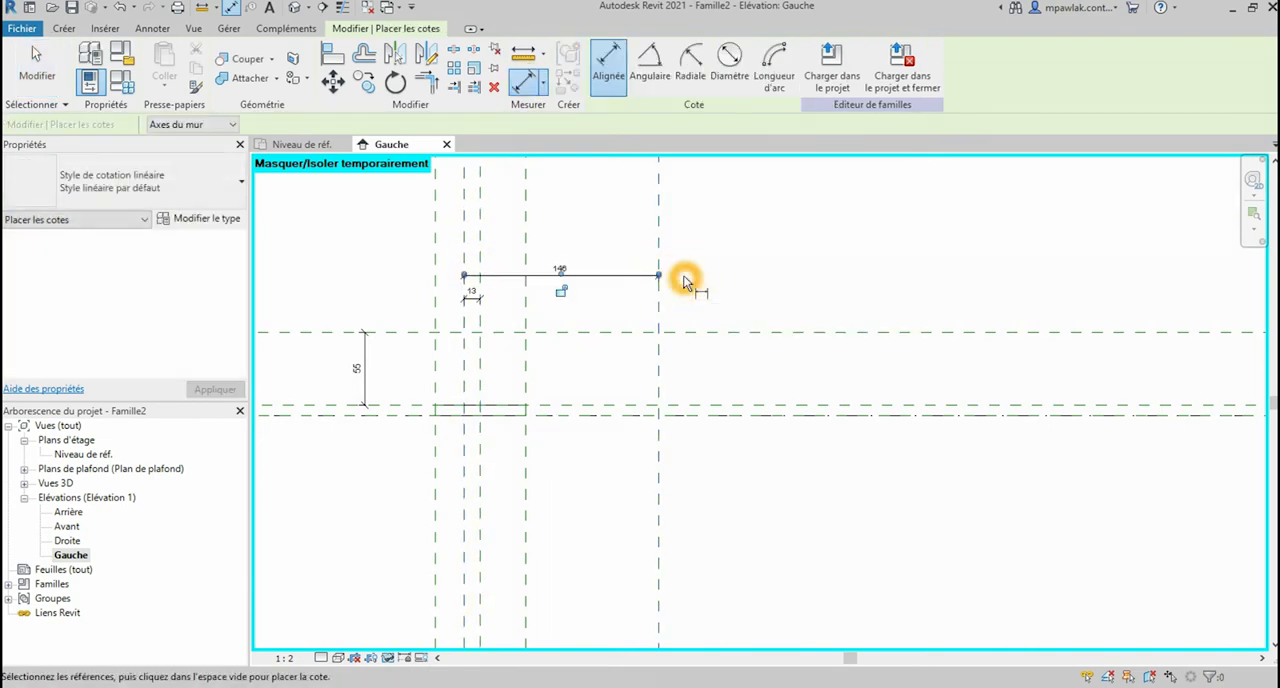
{"action": "key", "text": "Escape"}
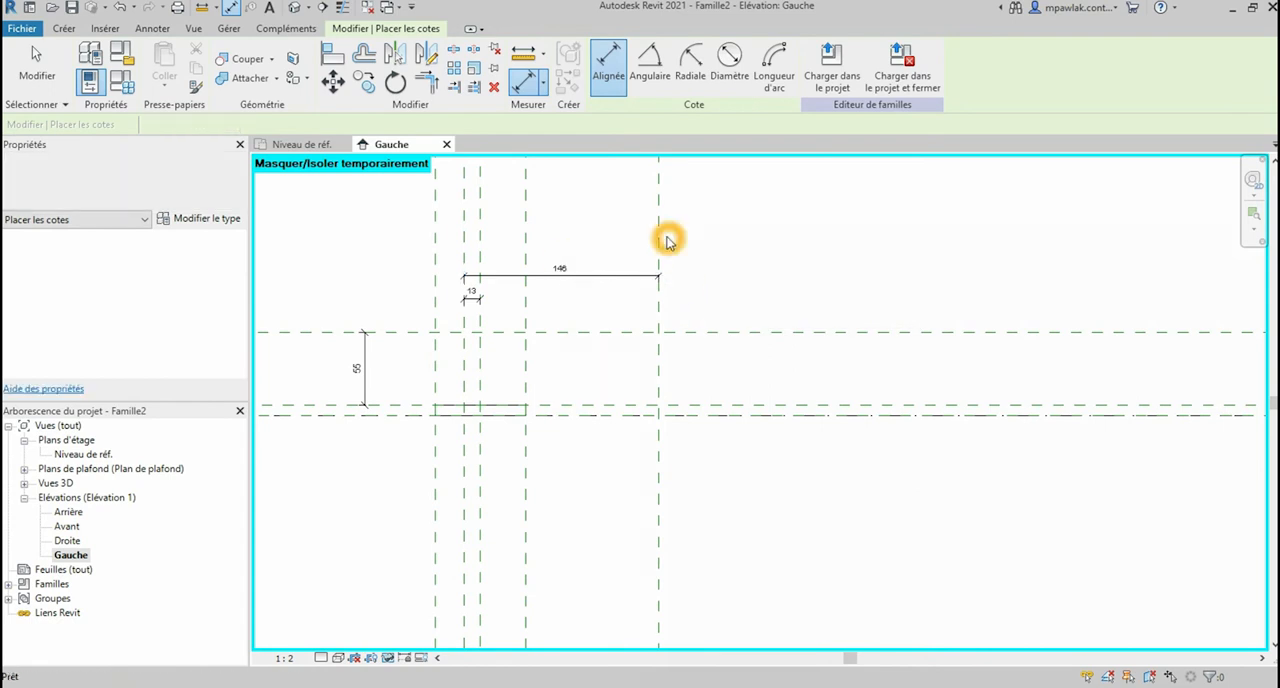
Step: Set the distance between the offset vertical plane and the Plan bas plane to 120 mm
{"action": "left_click", "coordinate": [663, 238]}
{"action": "left_click", "coordinate": [561, 268]}
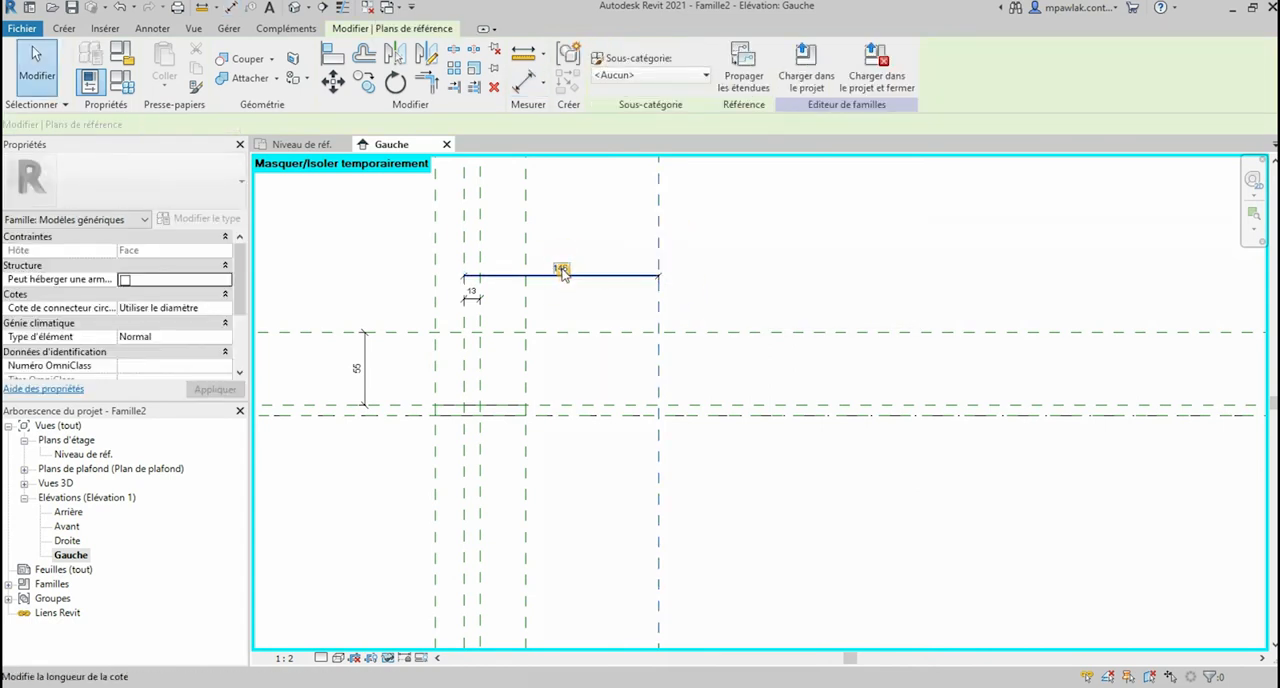
{"action": "type", "text": "120"}
{"action": "key", "text": "Return"}
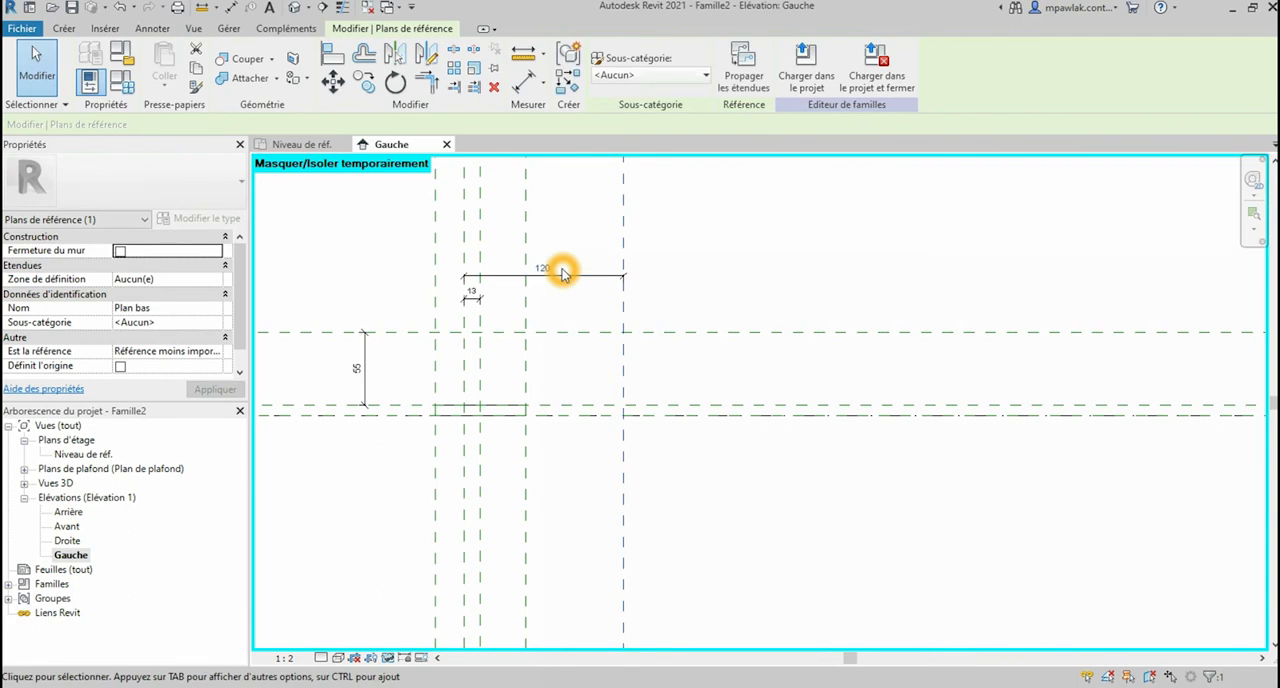
{"action": "left_click", "coordinate": [748, 393]}
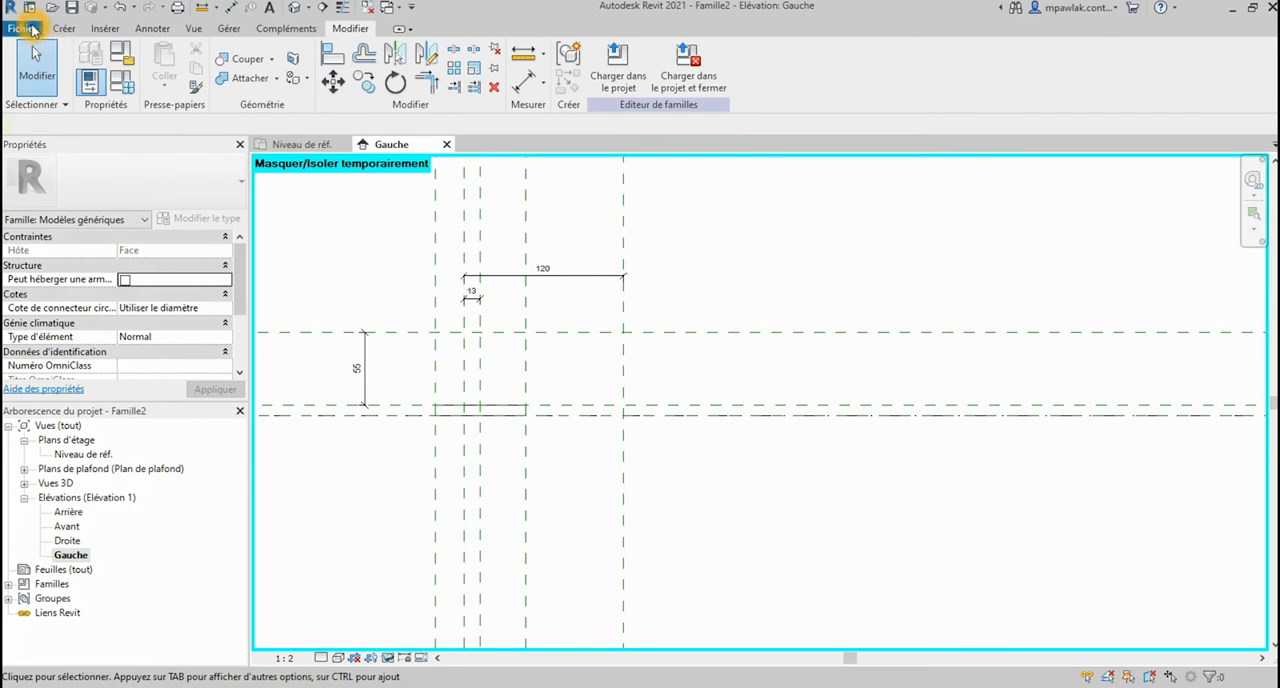
Step: Start saving the current model as a family file and choose the Fenêtres folder as the location
{"action": "left_click", "coordinate": [28, 28]}
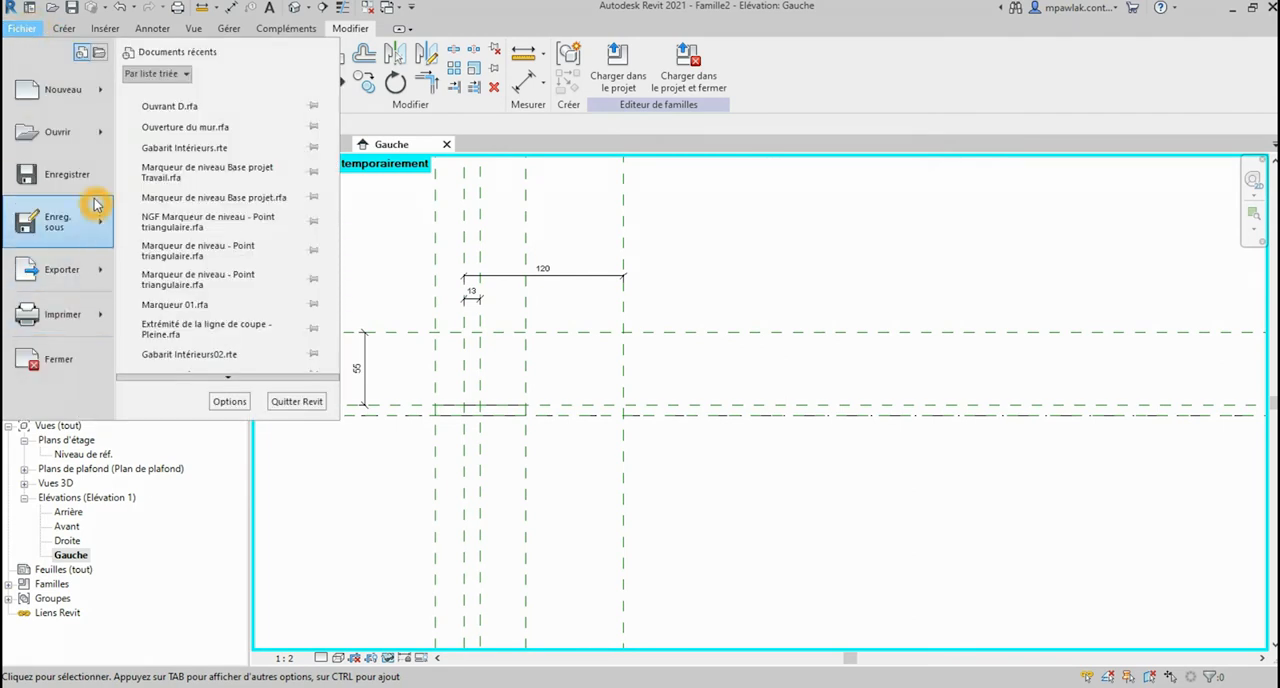
{"action": "mouse_move", "coordinate": [105, 230]}
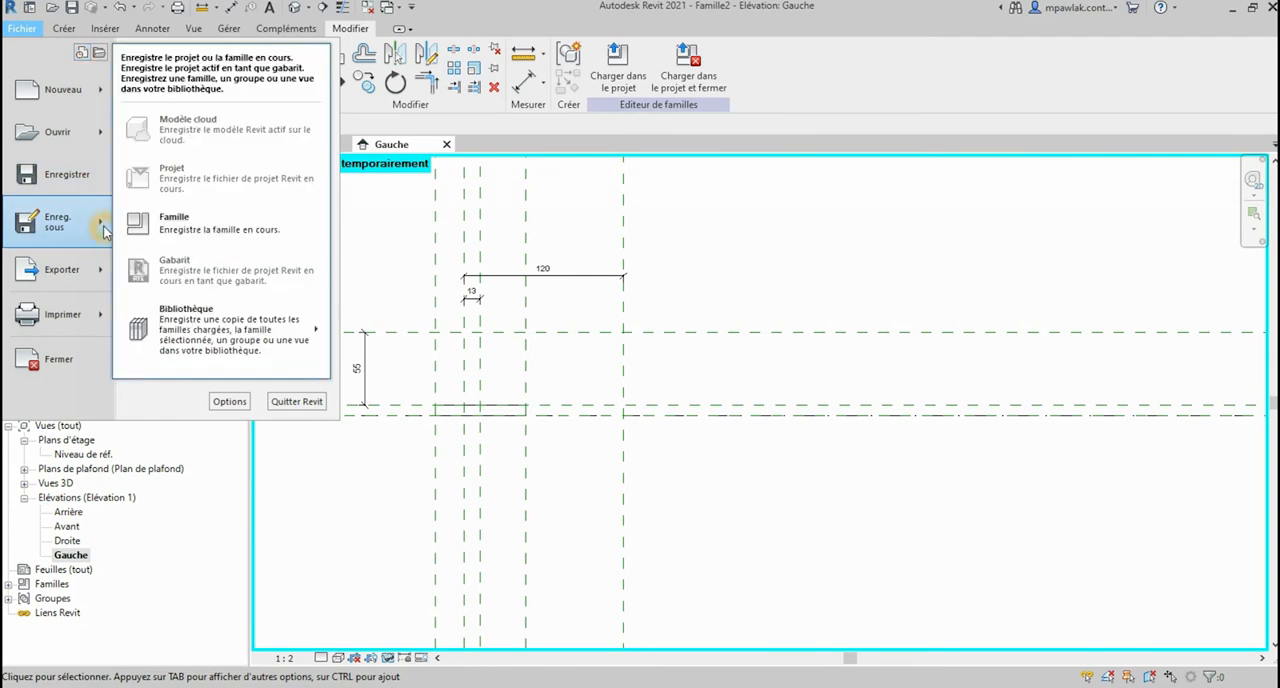
{"action": "left_click", "coordinate": [193, 236]}
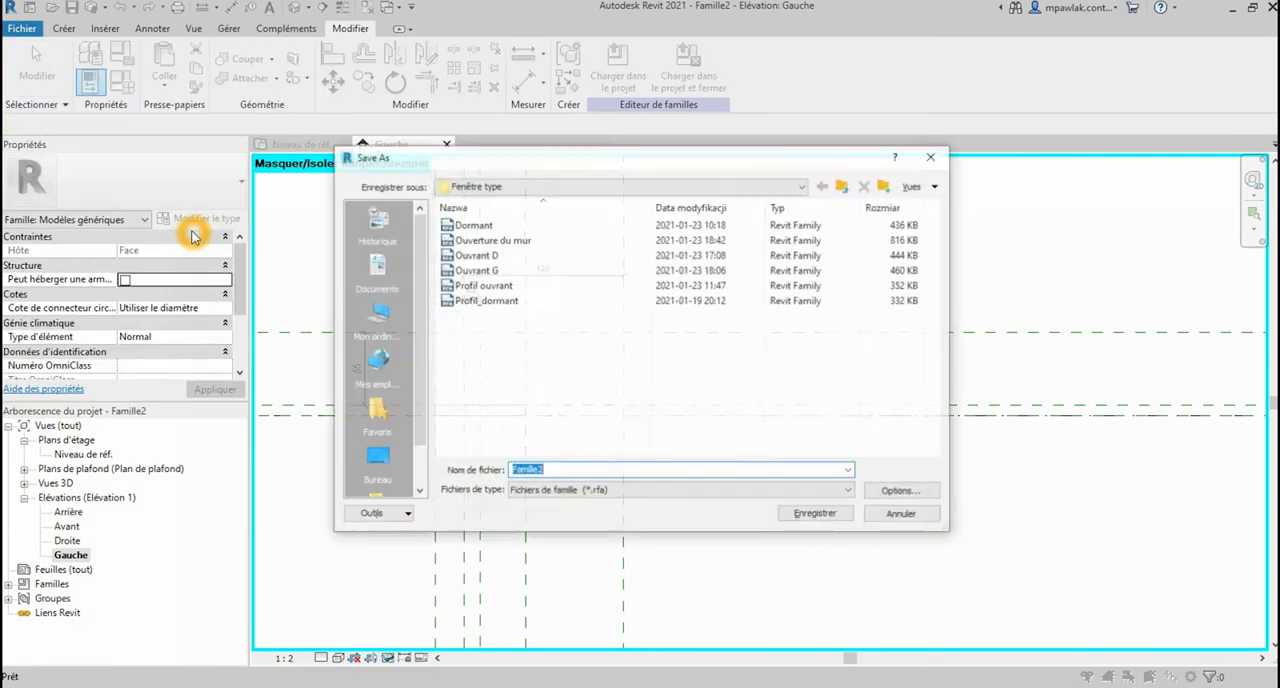
{"action": "left_click", "coordinate": [516, 185]}
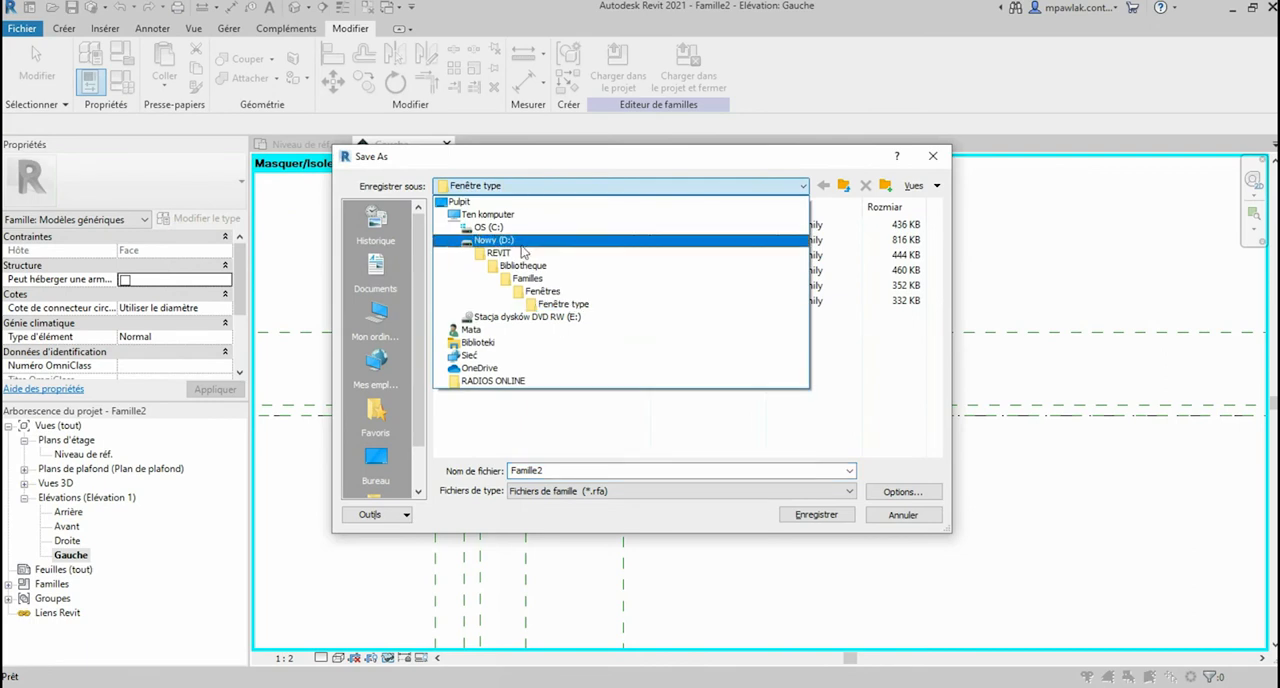
{"action": "left_click", "coordinate": [540, 291]}
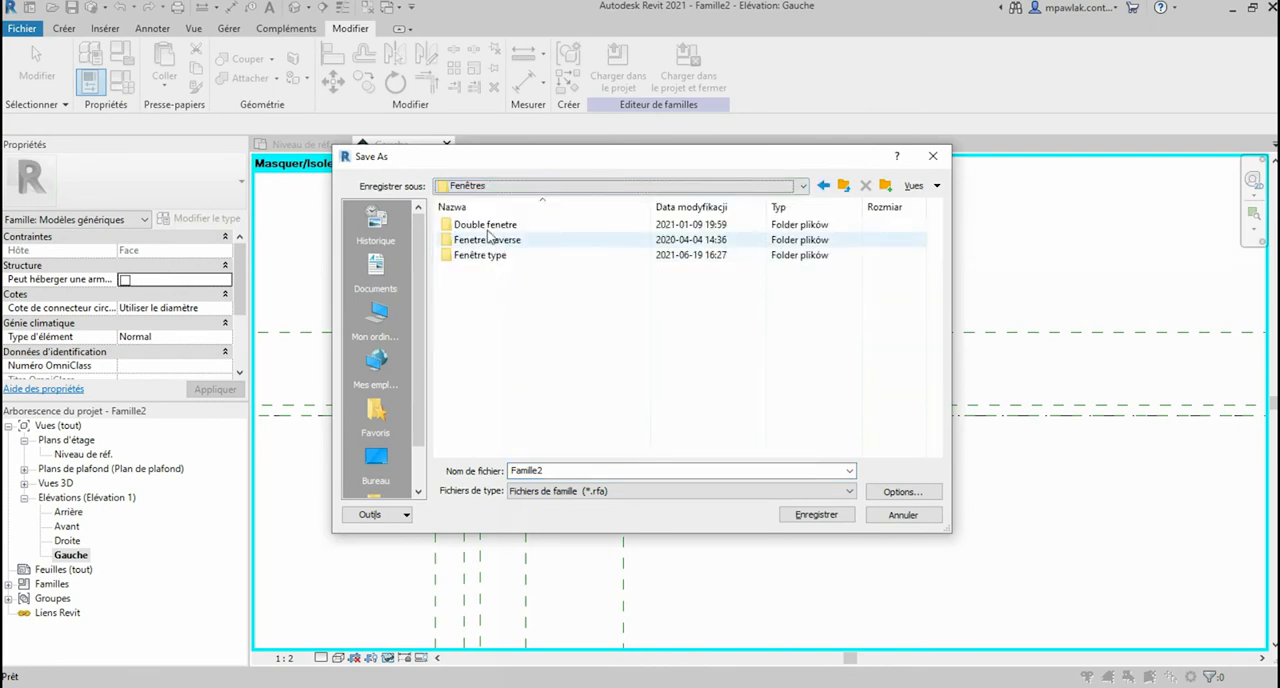
Step: Create a folder named Poignée_fenêtre inside the Fenêtres folder and open it as the save location
{"action": "right_click", "coordinate": [491, 304]}
{"action": "mouse_move", "coordinate": [705, 508]}
{"action": "left_click", "coordinate": [792, 516]}
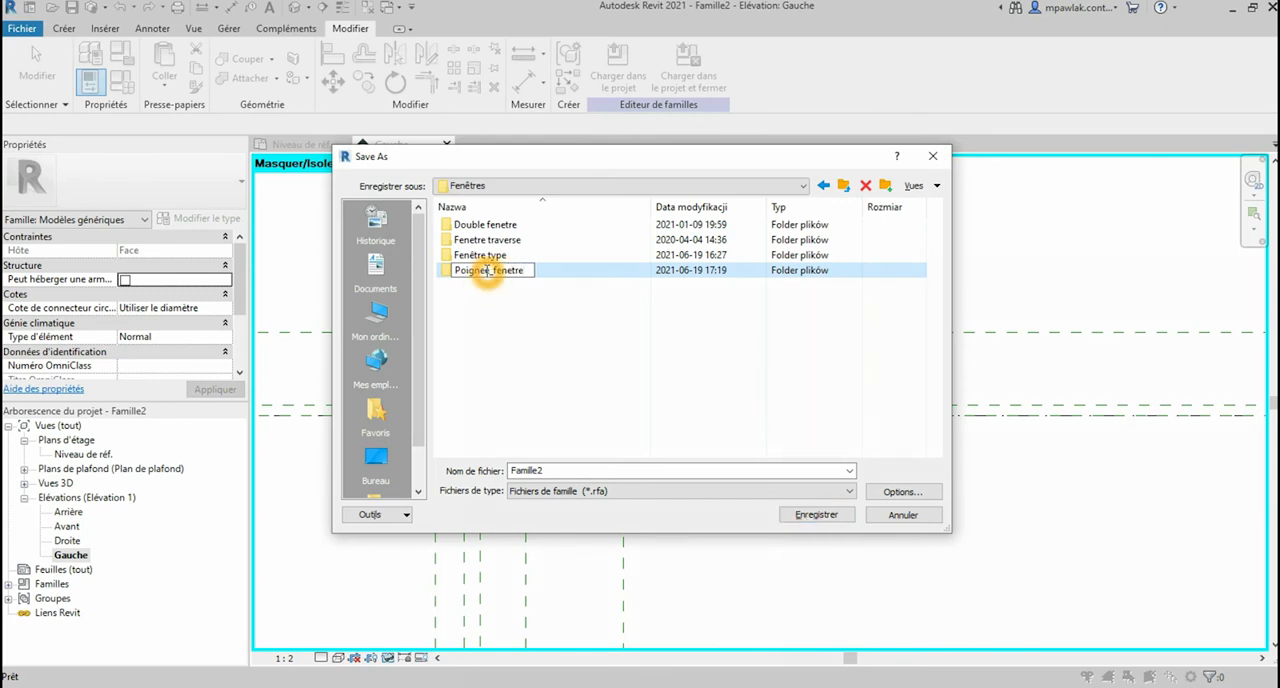
{"action": "key", "text": "BackSpace"}
{"action": "type", "text": "é"}
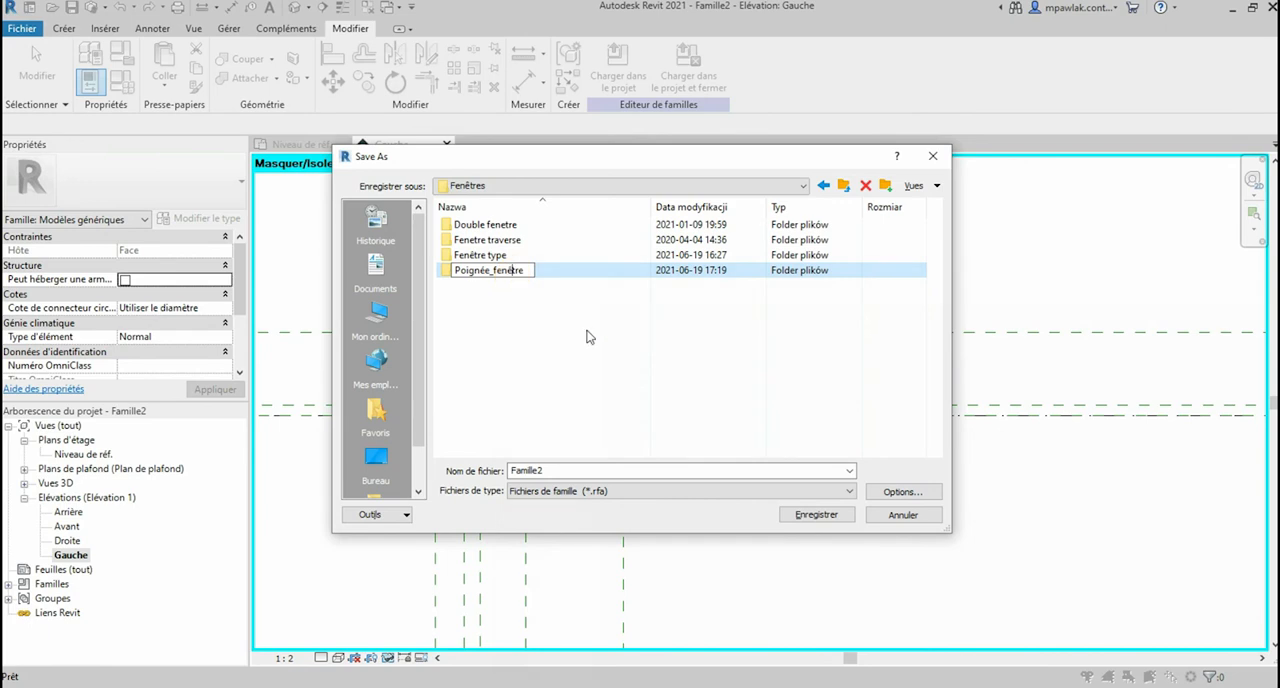
{"action": "left_click", "coordinate": [516, 288]}
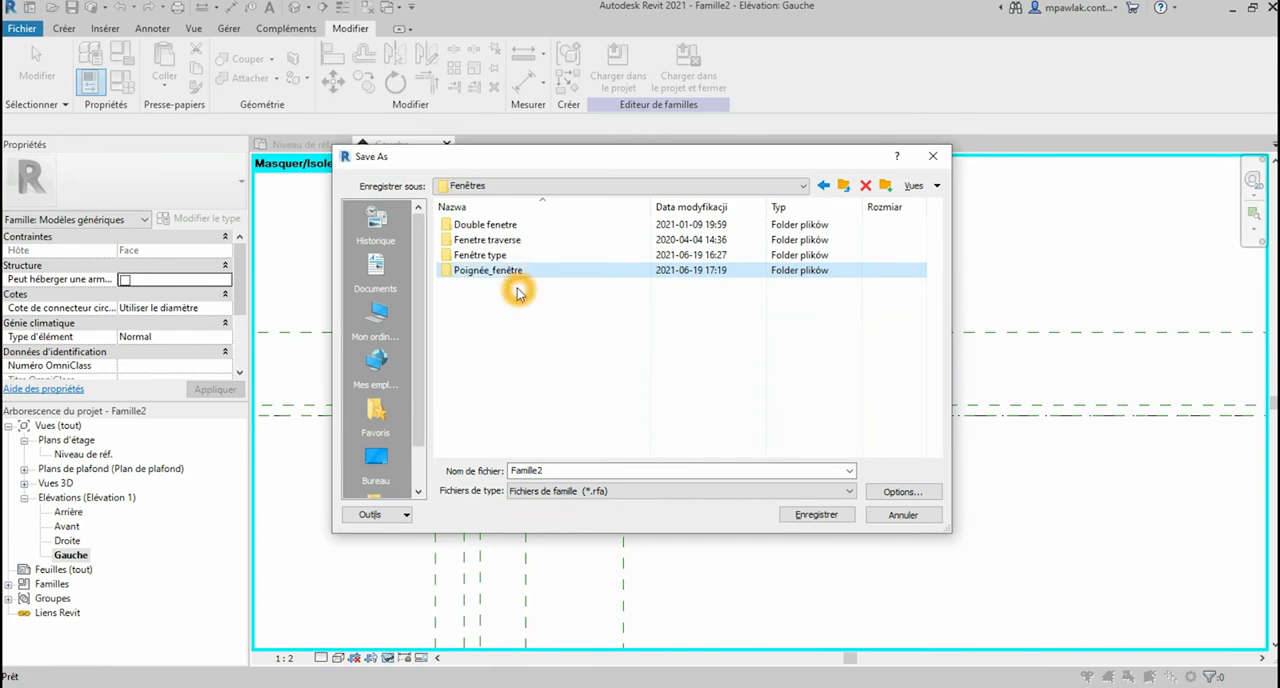
{"action": "double_click", "coordinate": [514, 270]}
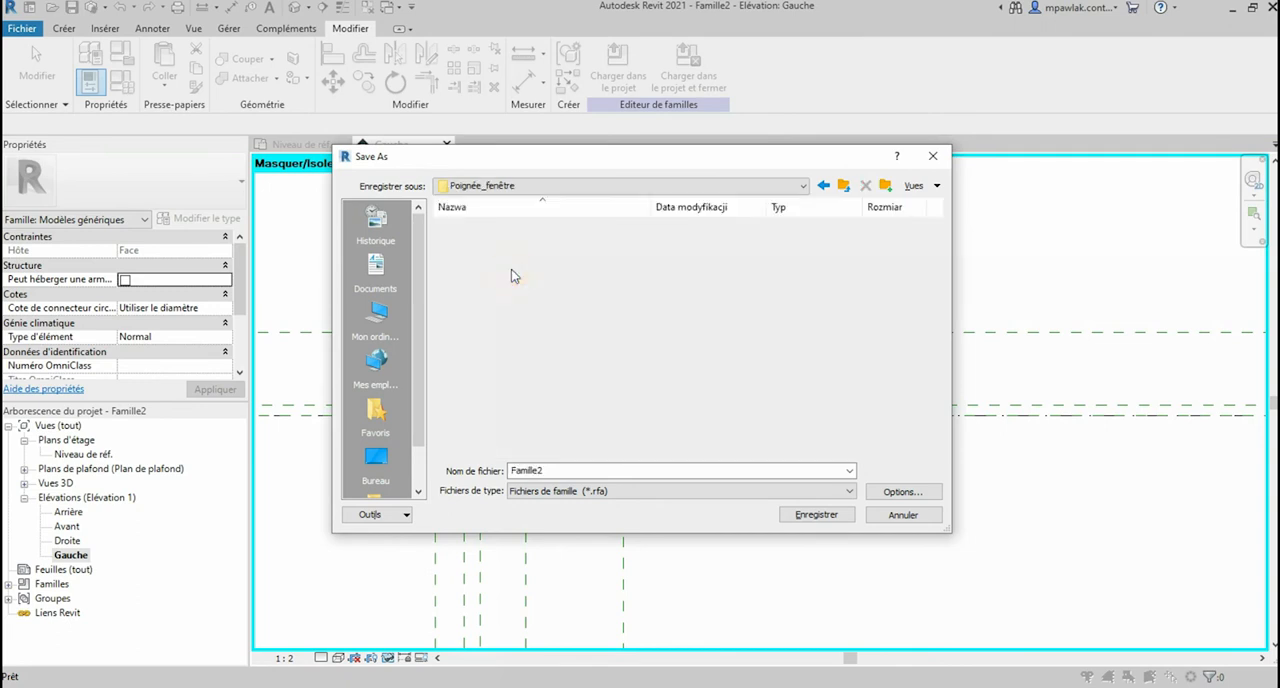
Step: Name the family file "Poignée fenêtre" and save it in the Poignée_fenêtre folder
{"action": "double_click", "coordinate": [567, 470]}
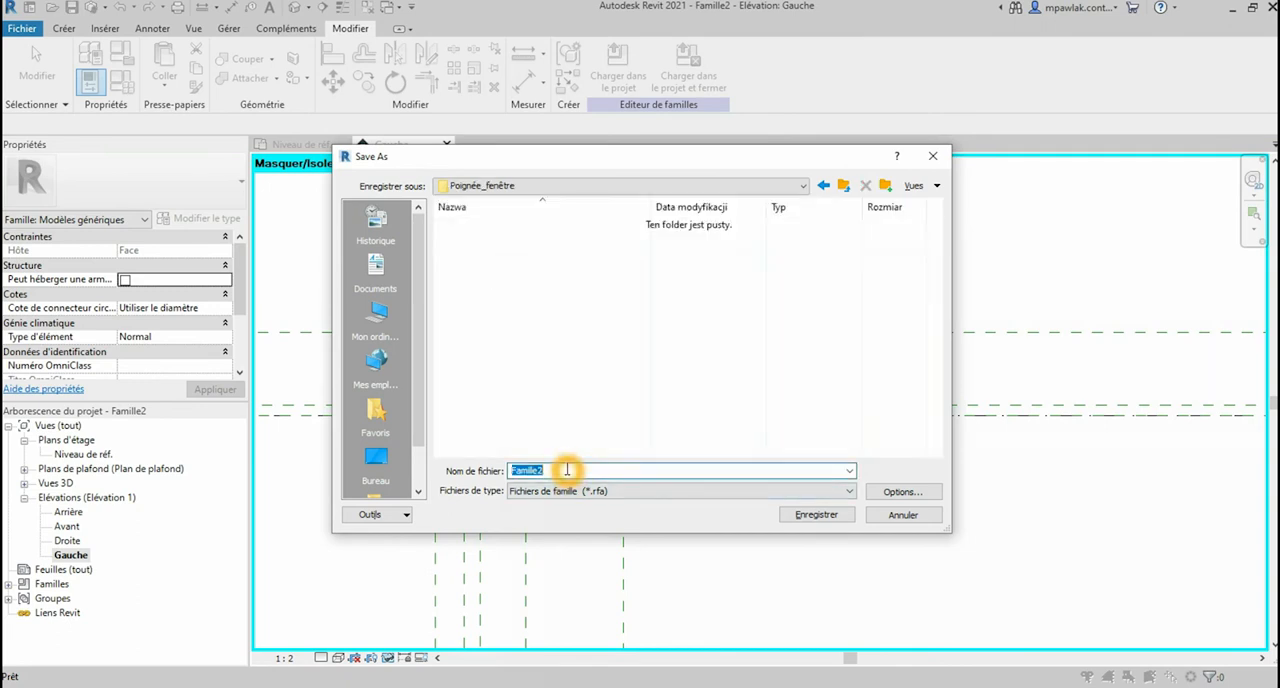
{"action": "type", "text": "Poignée fenêtre"}
{"action": "left_click", "coordinate": [830, 515]}
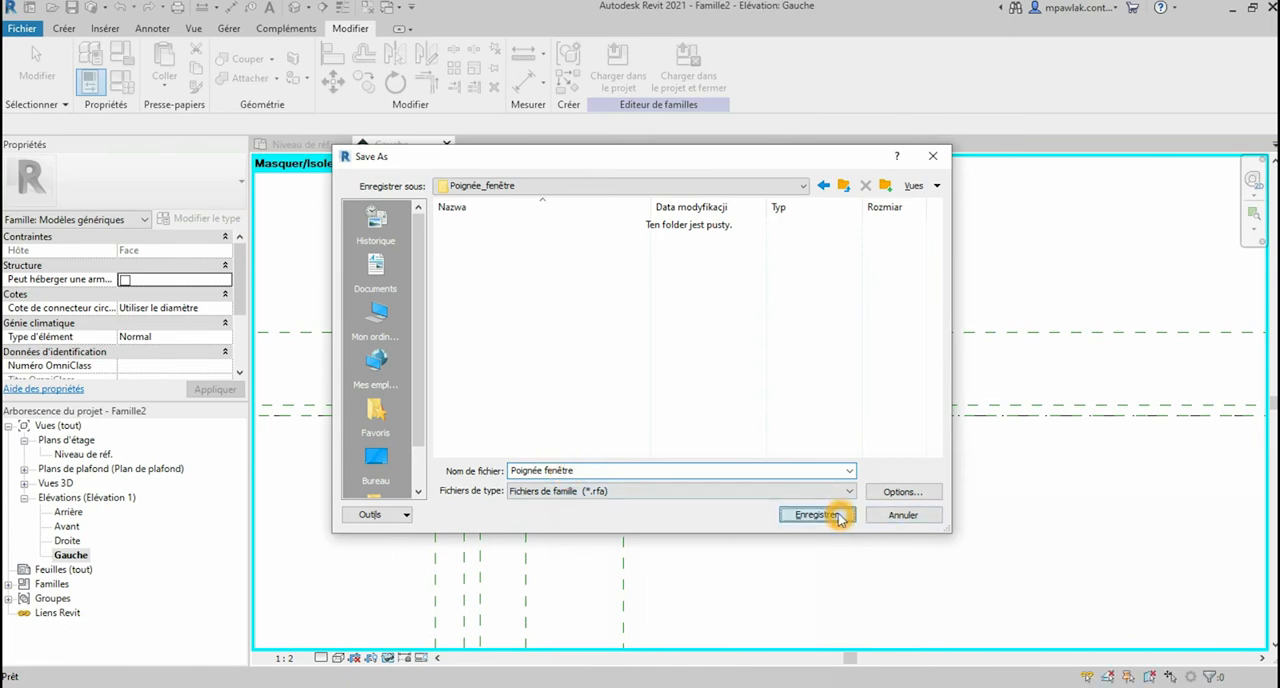
Step: Open the Niveau de réf. floor plan view around the rounded base plate
{"action": "scroll", "coordinate": [507, 355], "scroll_direction": "up", "scroll_amount": 1}
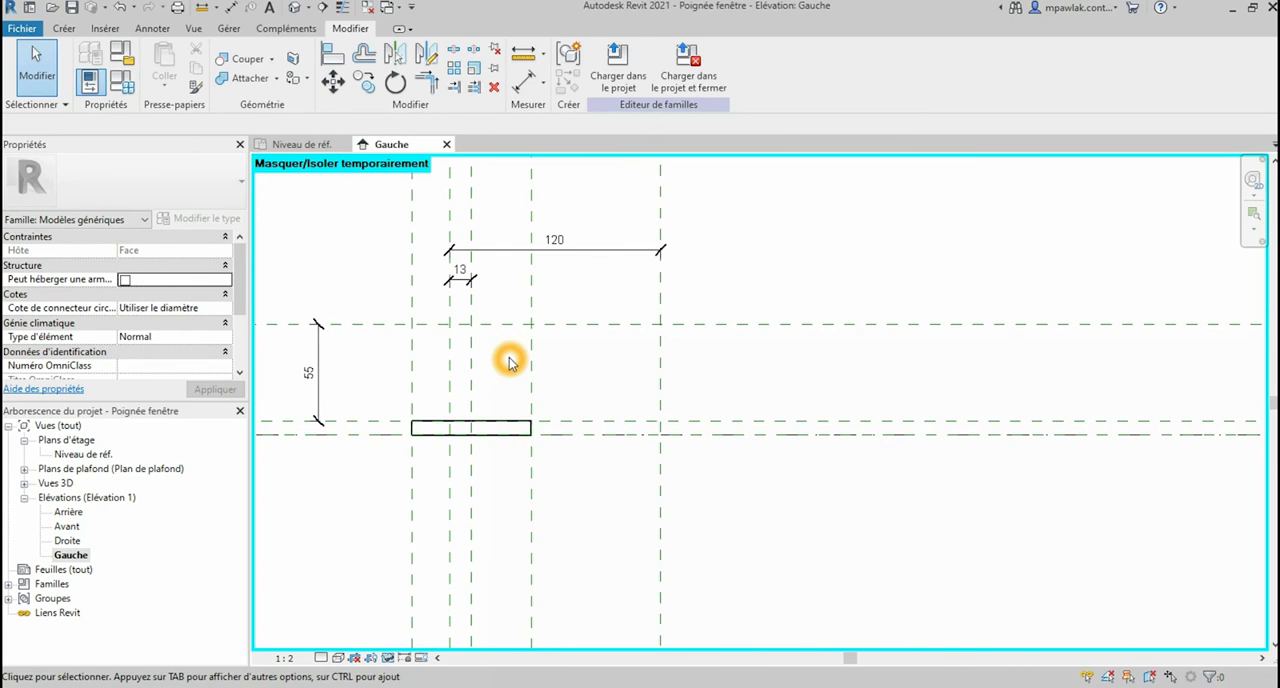
{"action": "double_click", "coordinate": [88, 457]}
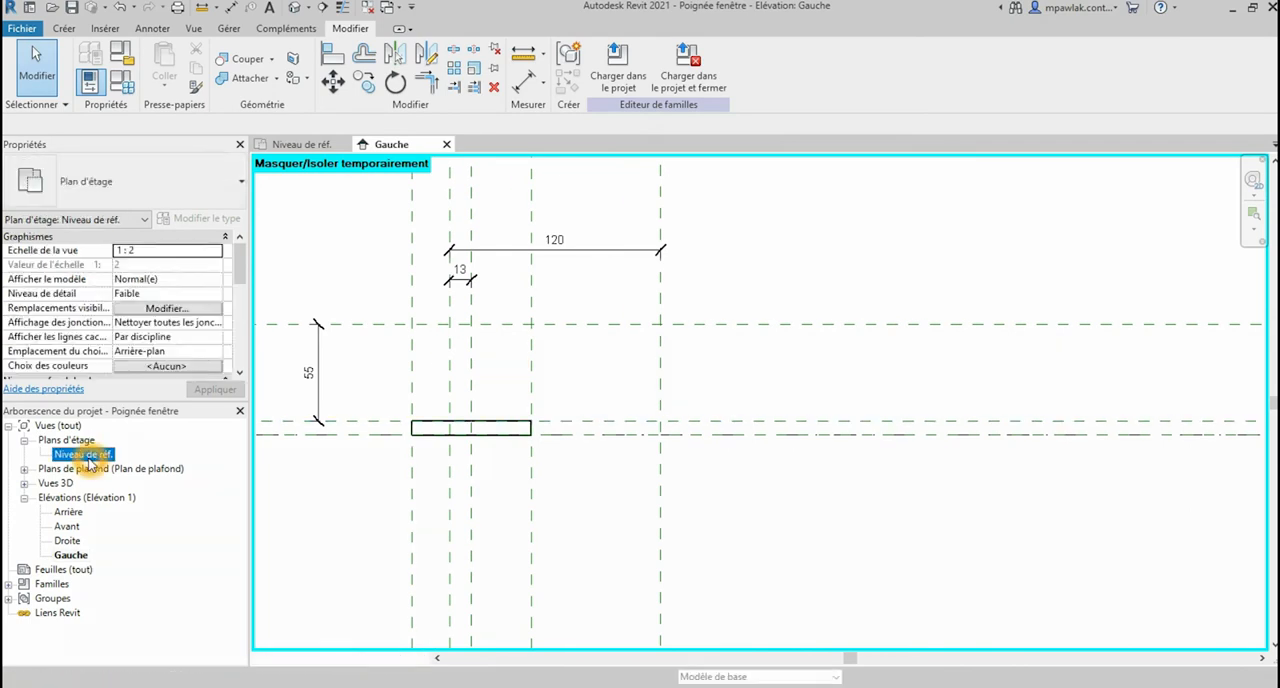
{"action": "scroll", "coordinate": [835, 338], "scroll_direction": "up", "scroll_amount": 2}
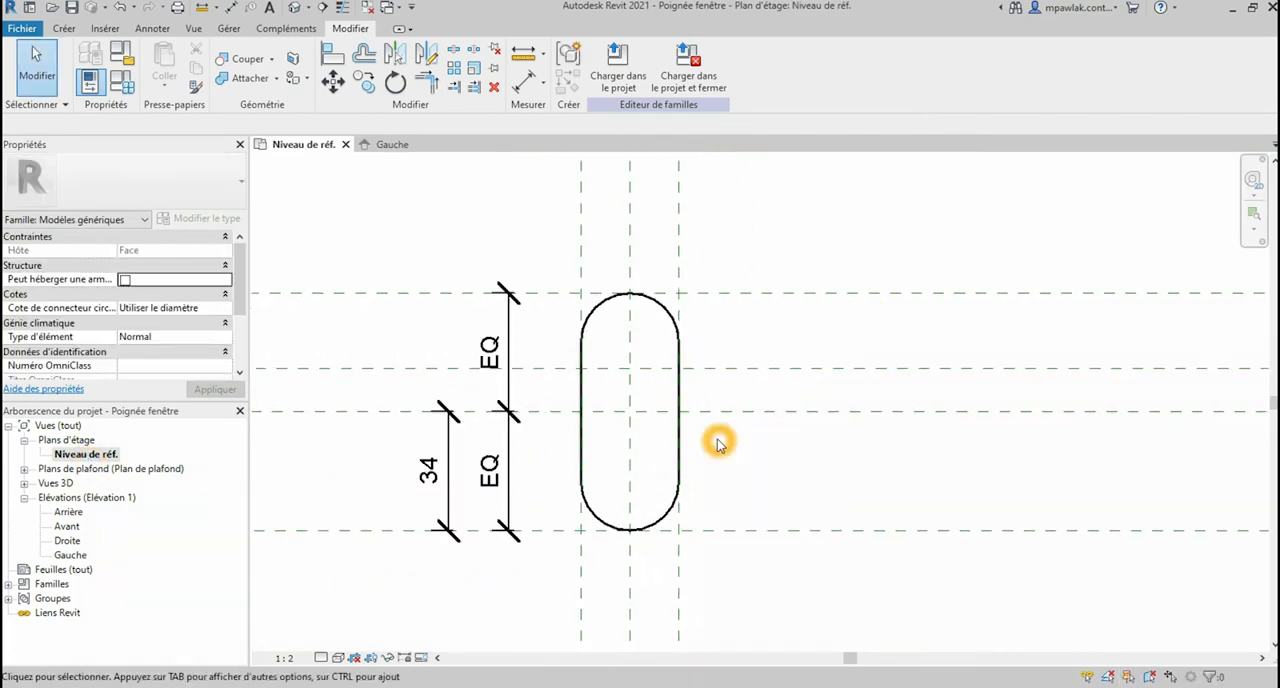
Step: Draw a model-line circle of 12.5 mm radius on the Plan extr plane, centred where the two centre reference planes cross
{"action": "left_click", "coordinate": [63, 29]}
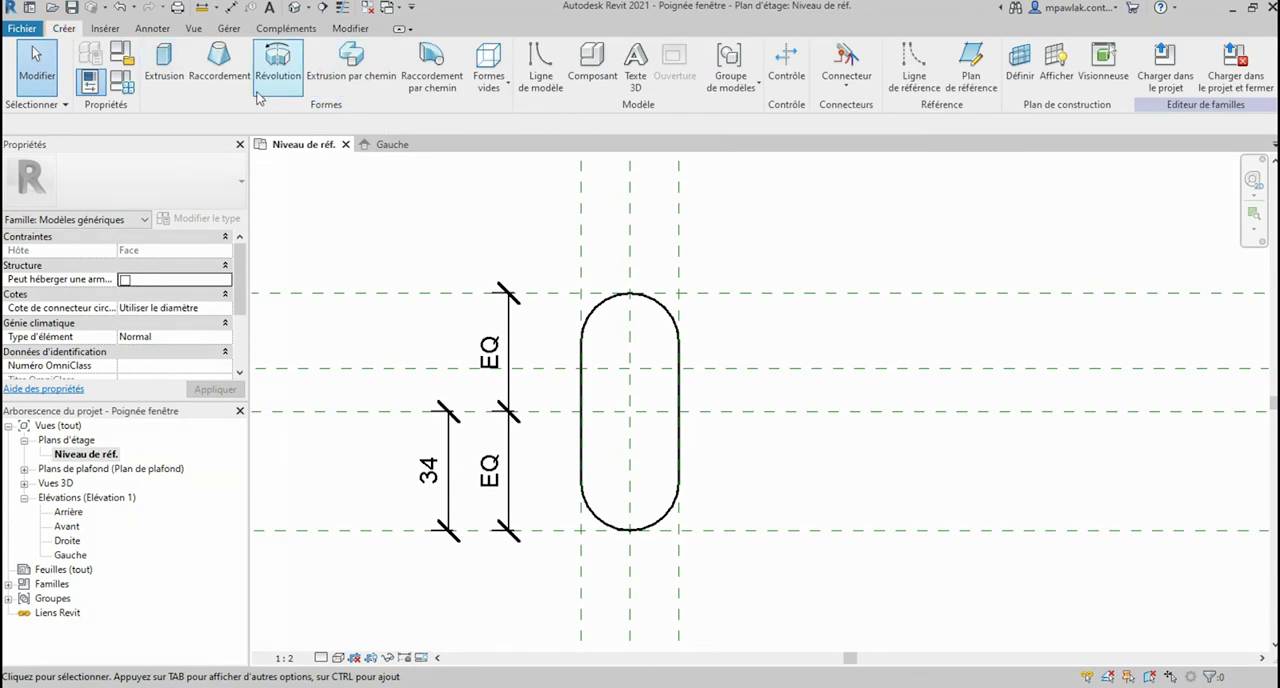
{"action": "left_click", "coordinate": [537, 91]}
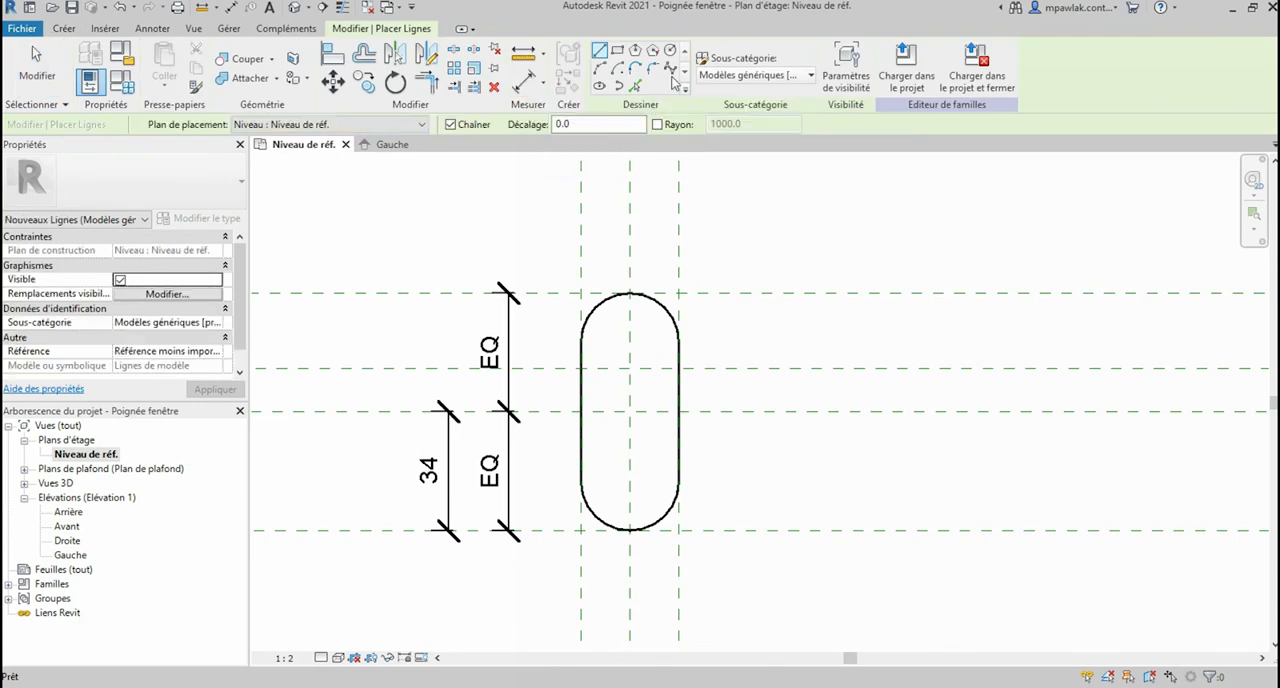
{"action": "left_click", "coordinate": [671, 51]}
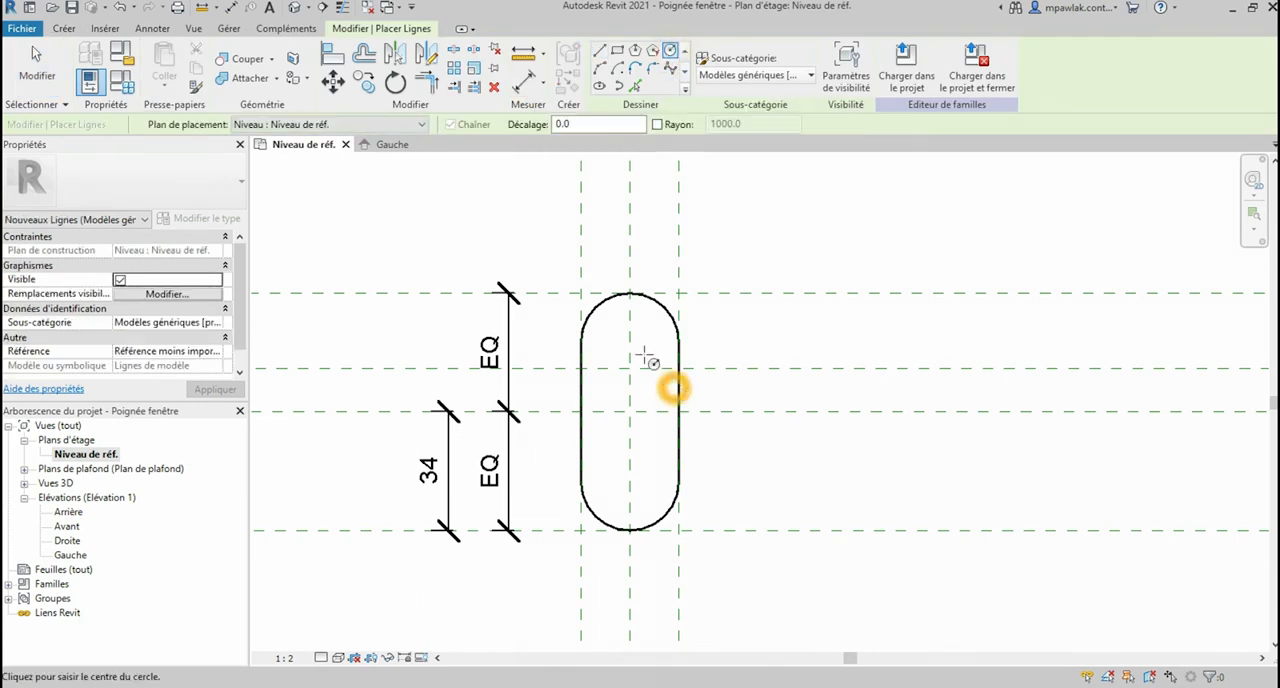
{"action": "left_click", "coordinate": [391, 125]}
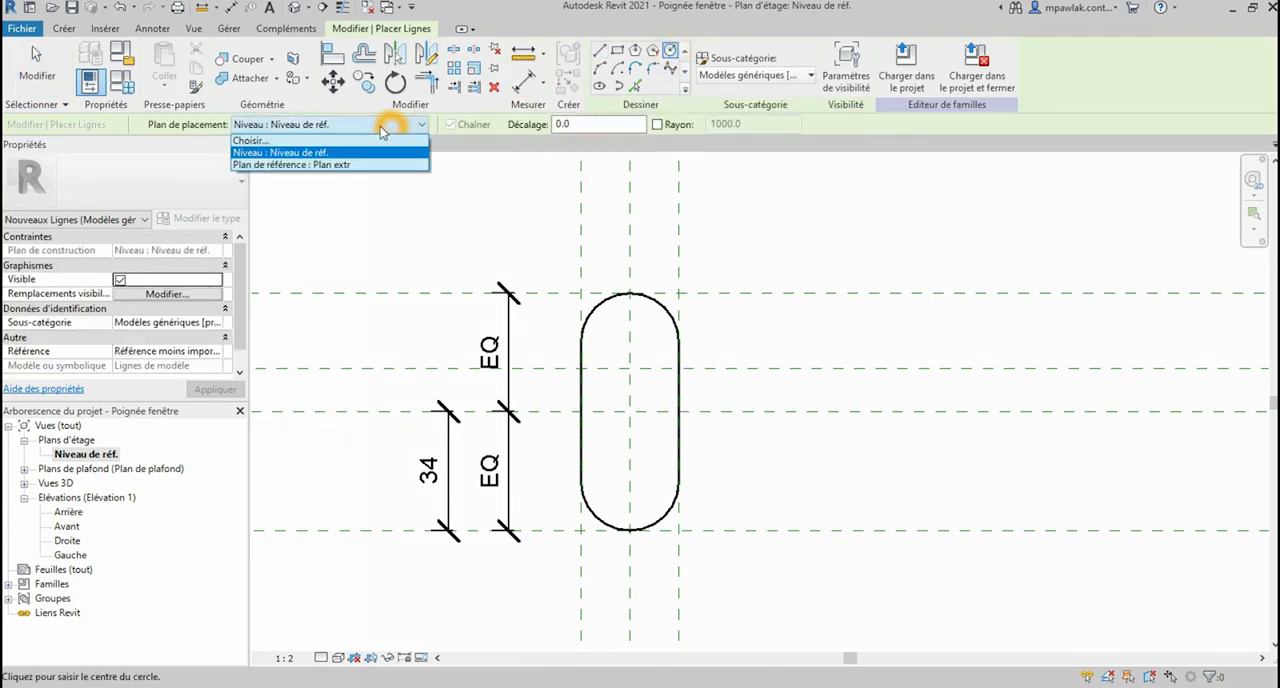
{"action": "left_click", "coordinate": [349, 166]}
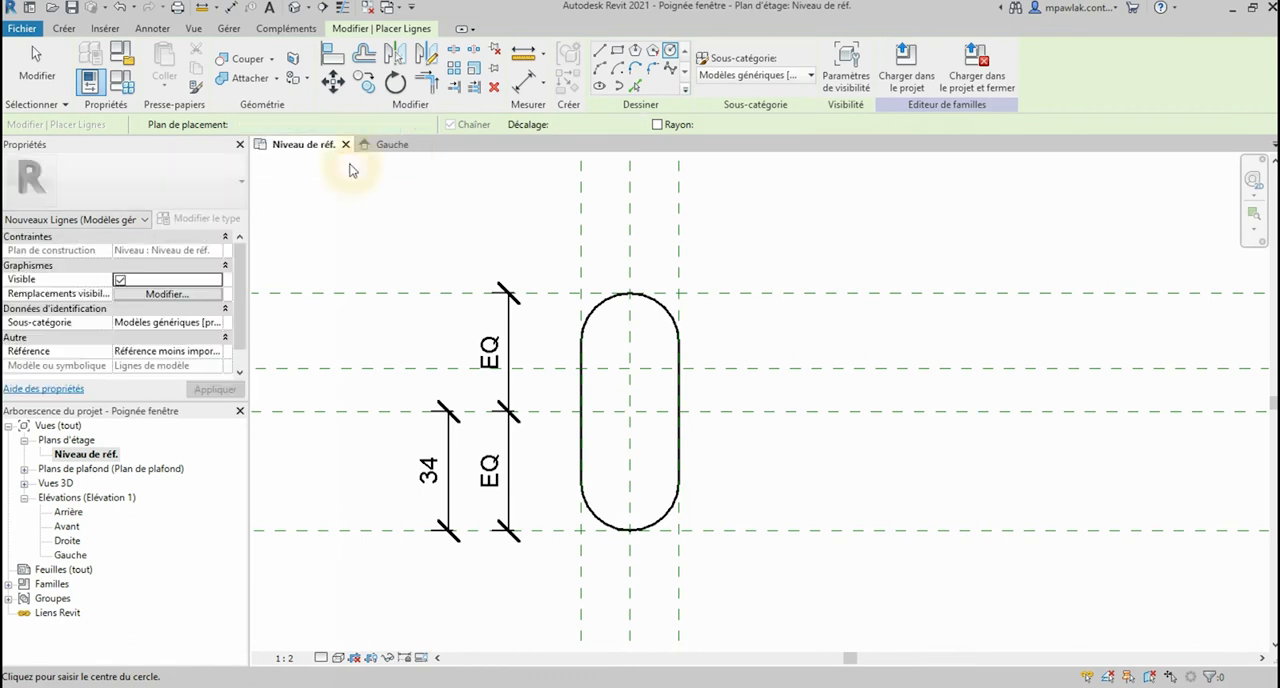
{"action": "scroll", "coordinate": [642, 414], "scroll_direction": "up", "scroll_amount": 2}
{"action": "left_click", "coordinate": [626, 408]}
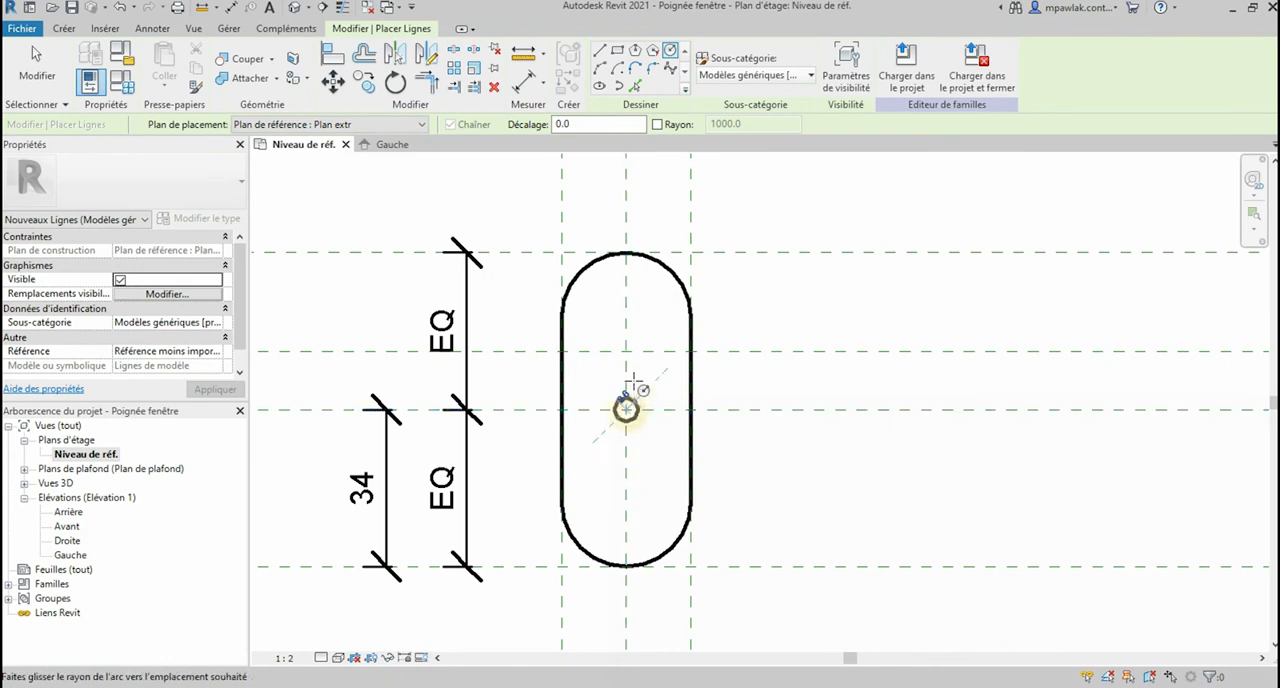
{"action": "left_click", "coordinate": [626, 351]}
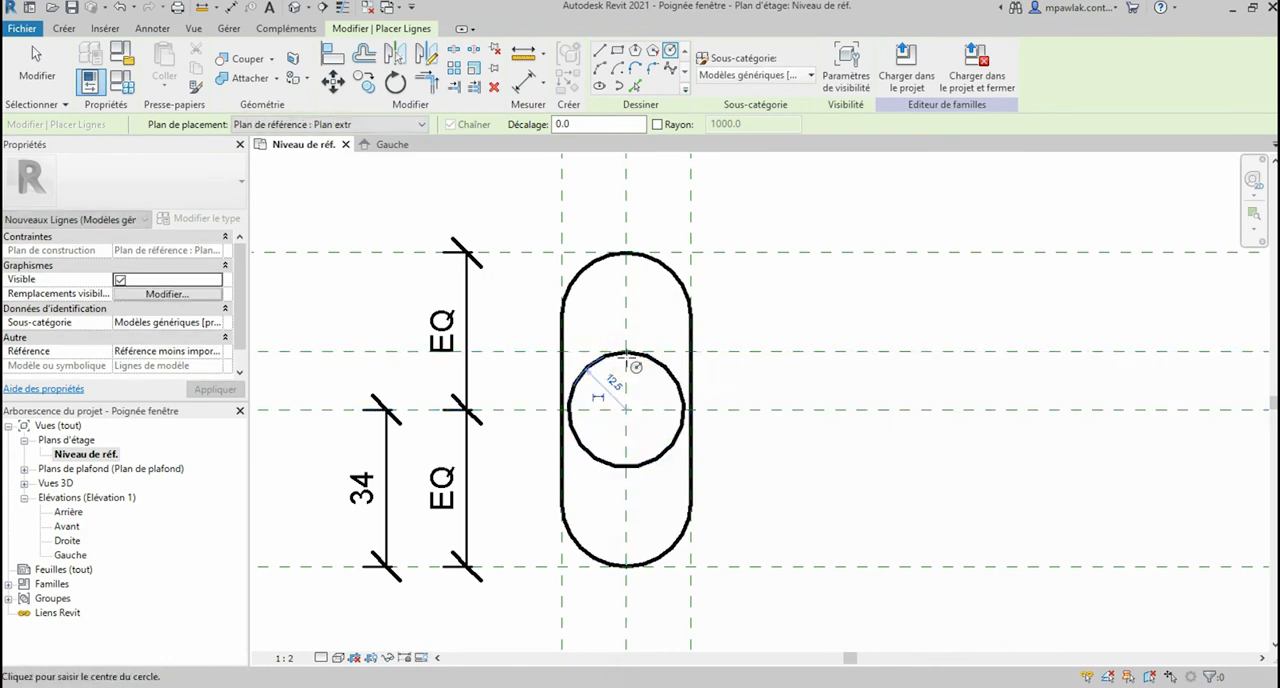
{"action": "scroll", "coordinate": [634, 366], "scroll_direction": "down", "scroll_amount": 1}
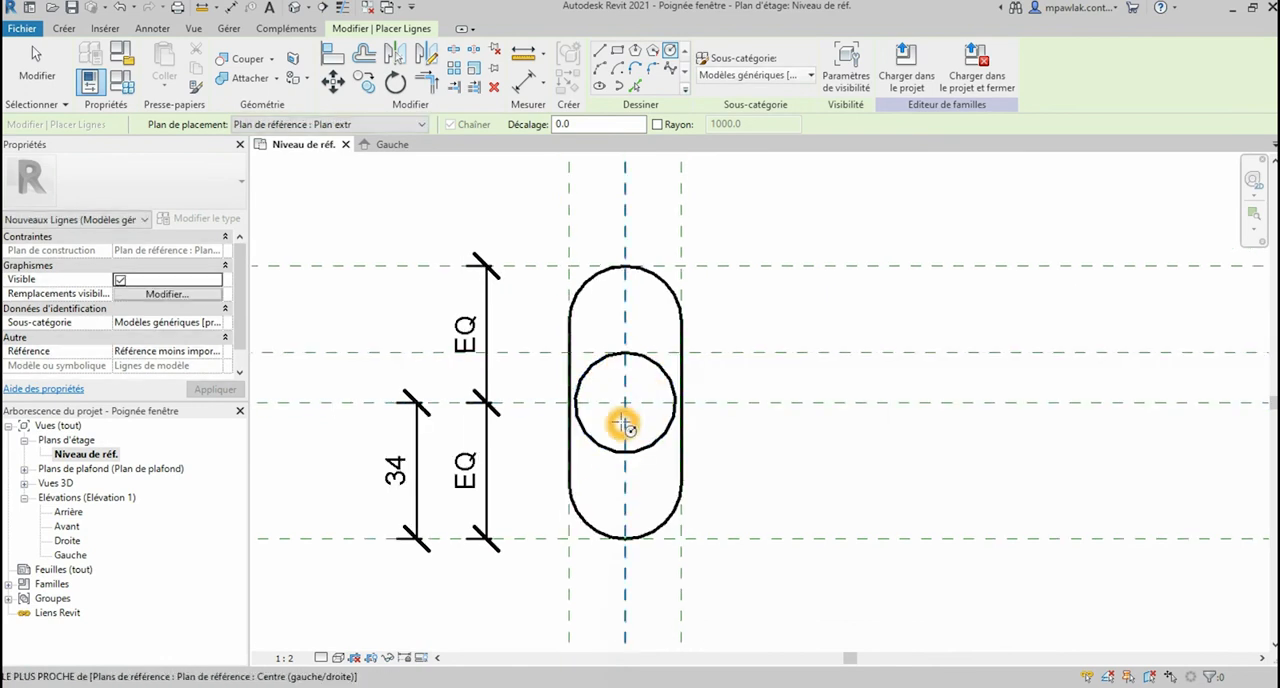
{"action": "scroll", "coordinate": [580, 342], "scroll_direction": "down", "scroll_amount": 2}
{"action": "scroll", "coordinate": [577, 340], "scroll_direction": "up", "scroll_amount": 1}
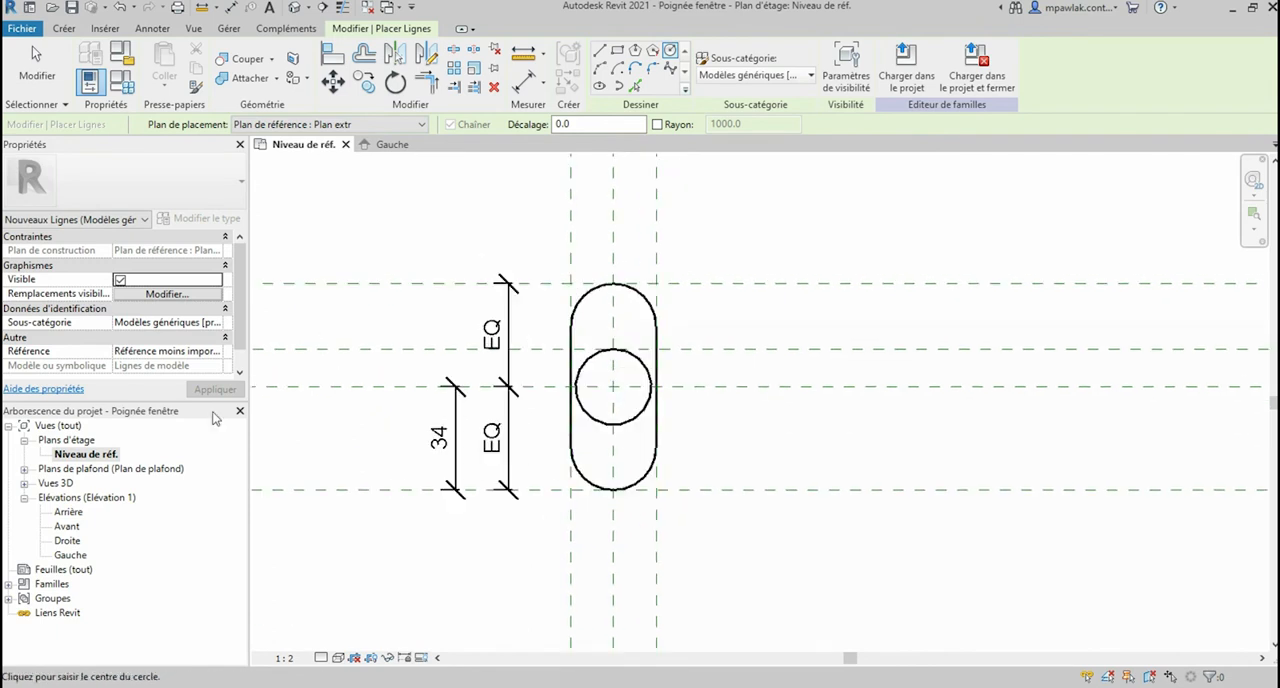
Step: Open the Arrière elevation and temporarily hide the large host extrusion below the reference level
{"action": "double_click", "coordinate": [78, 513]}
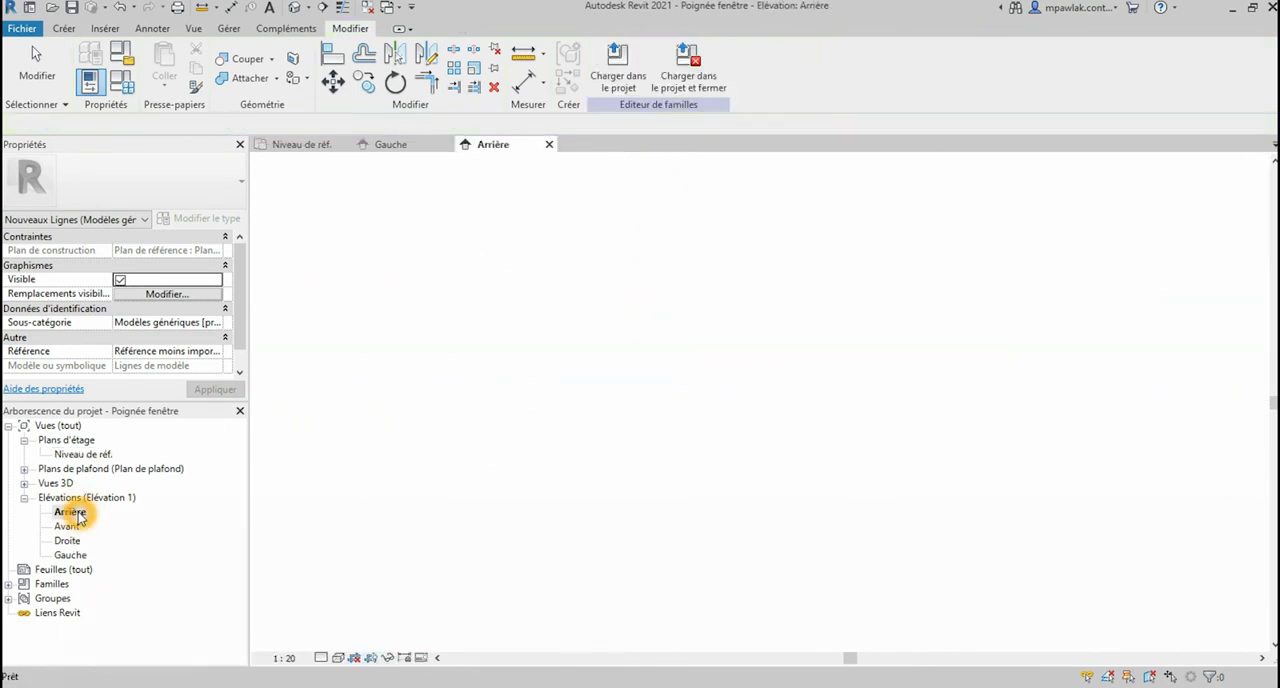
{"action": "scroll", "coordinate": [769, 541], "scroll_direction": "up", "scroll_amount": 2}
{"action": "left_click", "coordinate": [767, 540]}
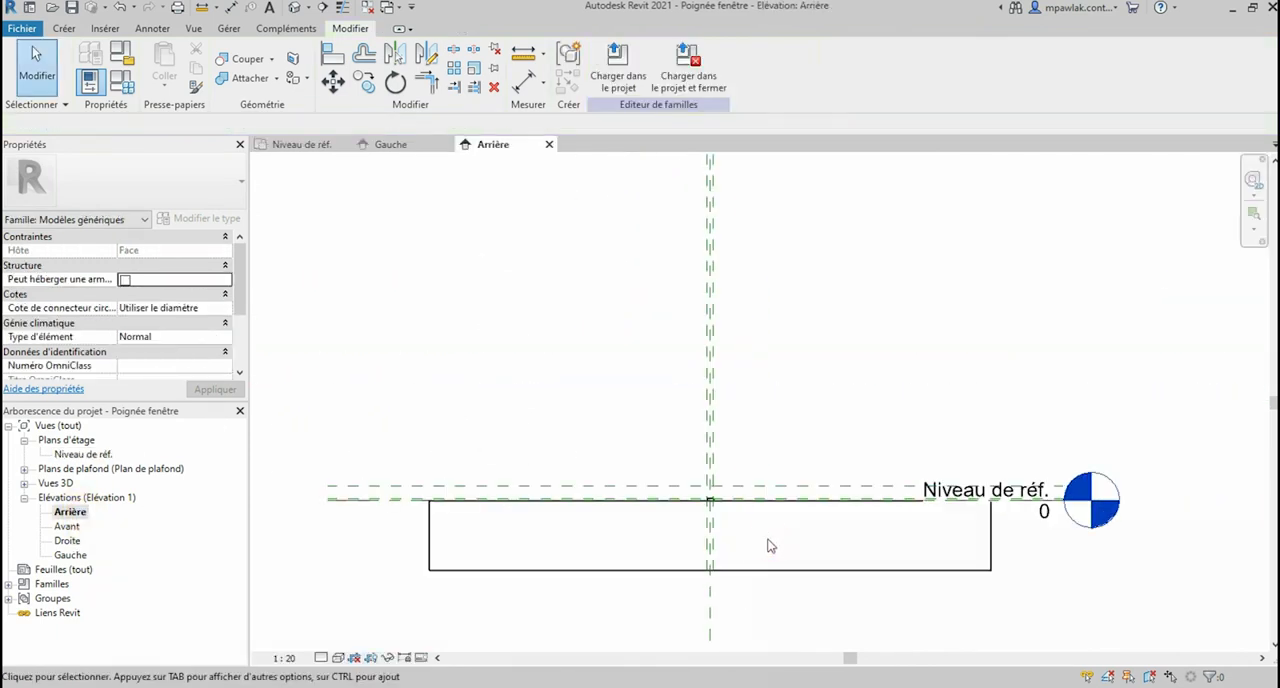
{"action": "left_click", "coordinate": [898, 598]}
{"action": "left_click", "coordinate": [841, 551]}
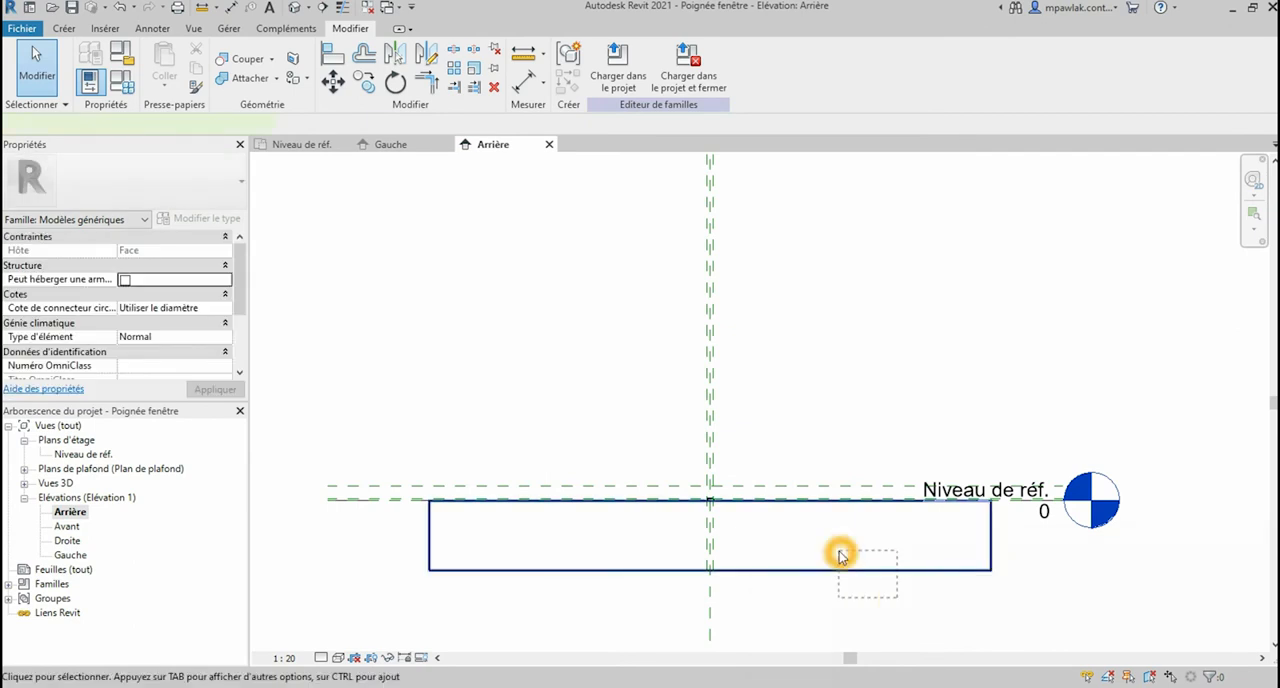
{"action": "left_click", "coordinate": [388, 658]}
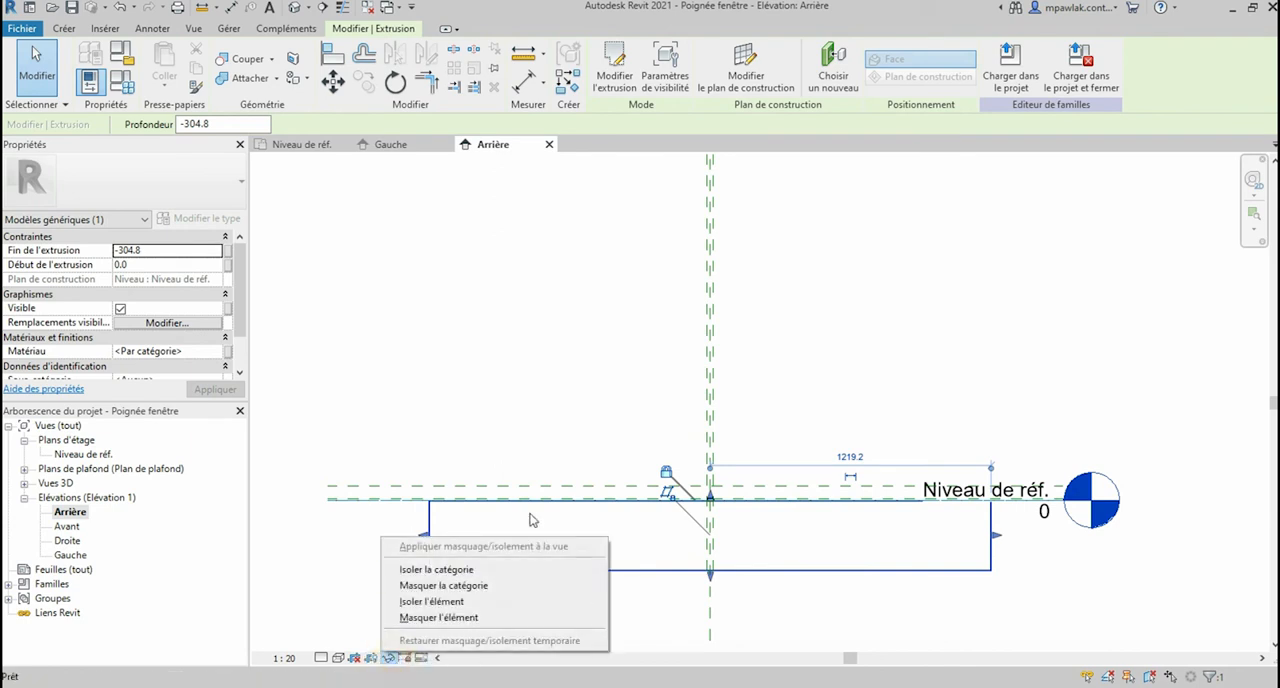
{"action": "left_click", "coordinate": [457, 616]}
Step: Set the scale of the Arrière elevation to 1:1
{"action": "scroll", "coordinate": [737, 495], "scroll_direction": "up", "scroll_amount": 2}
{"action": "scroll", "coordinate": [694, 482], "scroll_direction": "up", "scroll_amount": 3}
{"action": "left_click", "coordinate": [284, 658]}
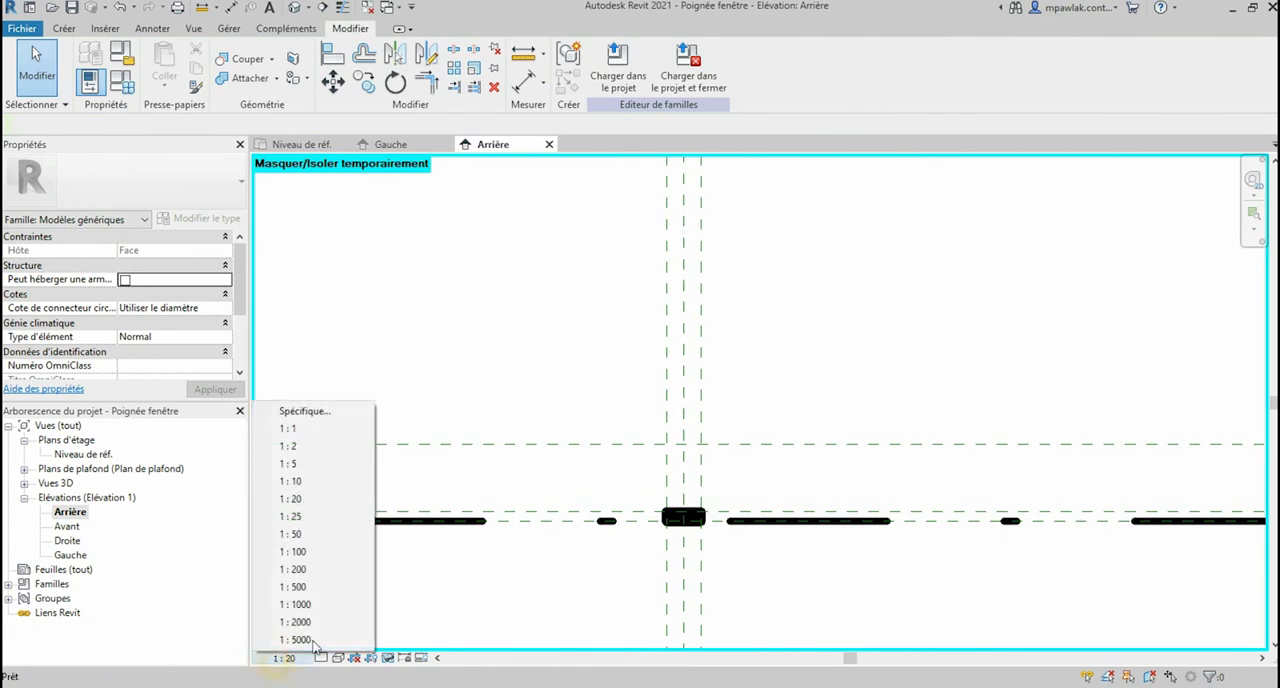
{"action": "left_click", "coordinate": [313, 432]}
{"action": "scroll", "coordinate": [698, 510], "scroll_direction": "up", "scroll_amount": 3}
{"action": "scroll", "coordinate": [725, 495], "scroll_direction": "up", "scroll_amount": 1}
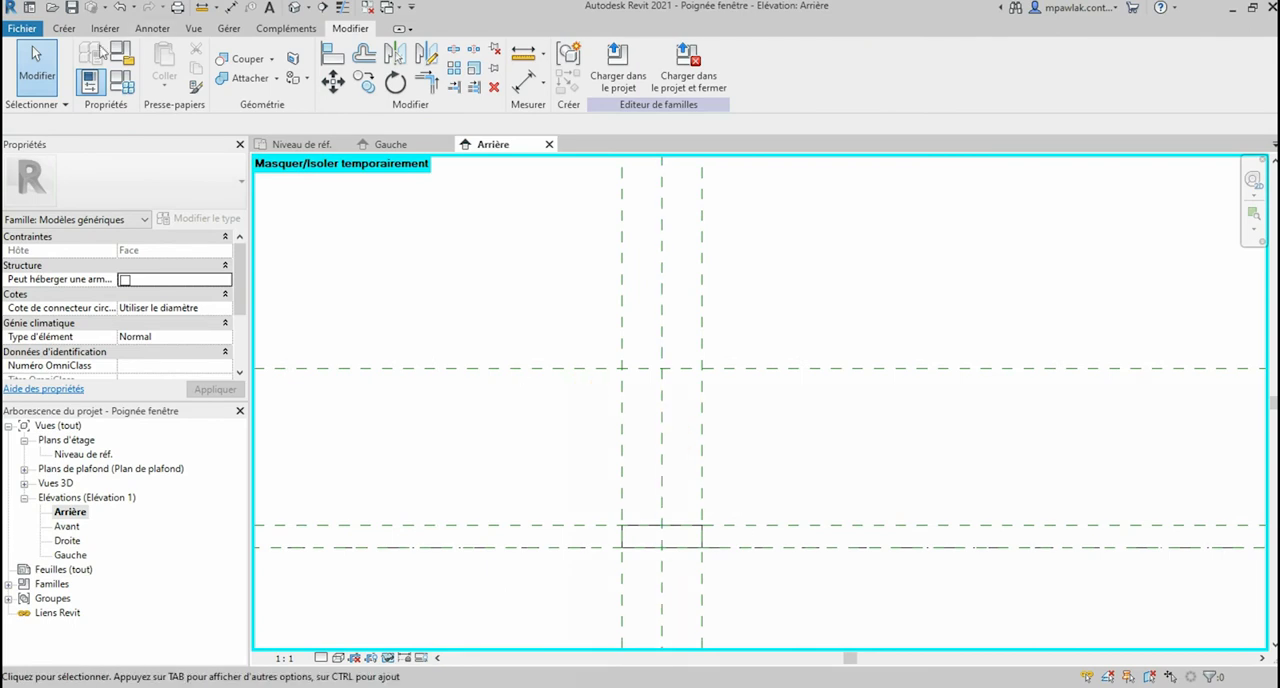
Step: Start a model-line ellipse in the Arrière elevation and set its placement plane to Plan bas
{"action": "left_click", "coordinate": [66, 27]}
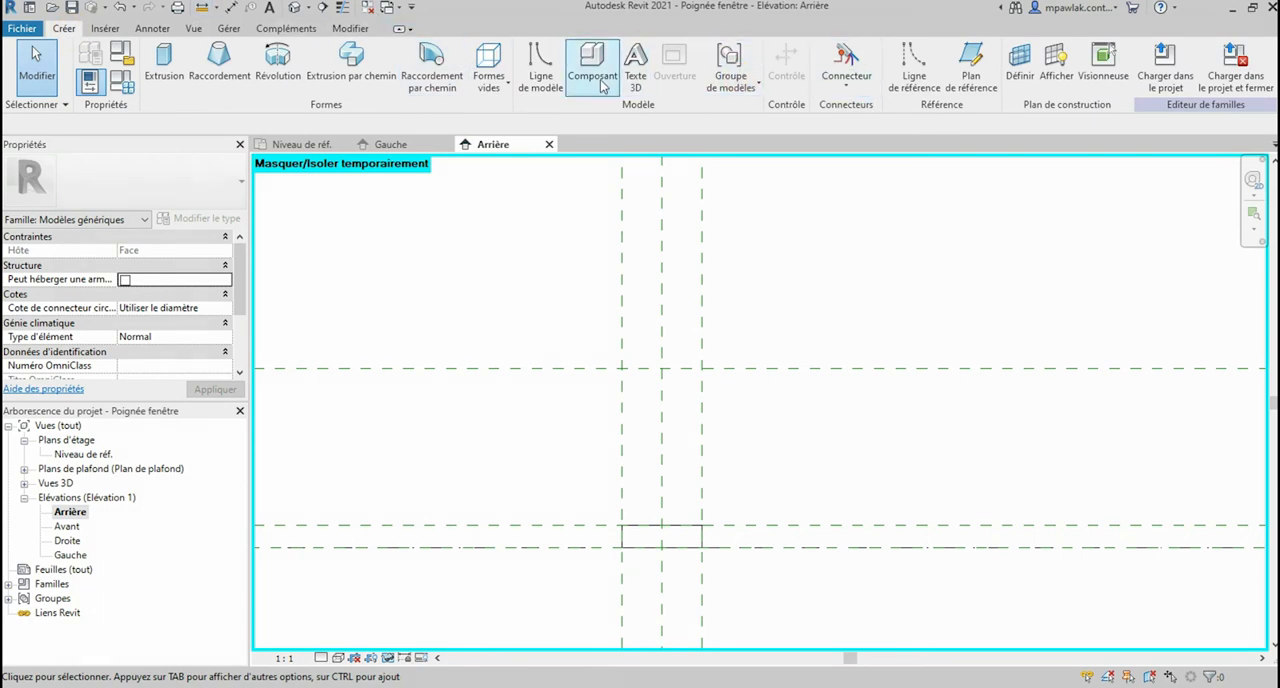
{"action": "left_click", "coordinate": [548, 80]}
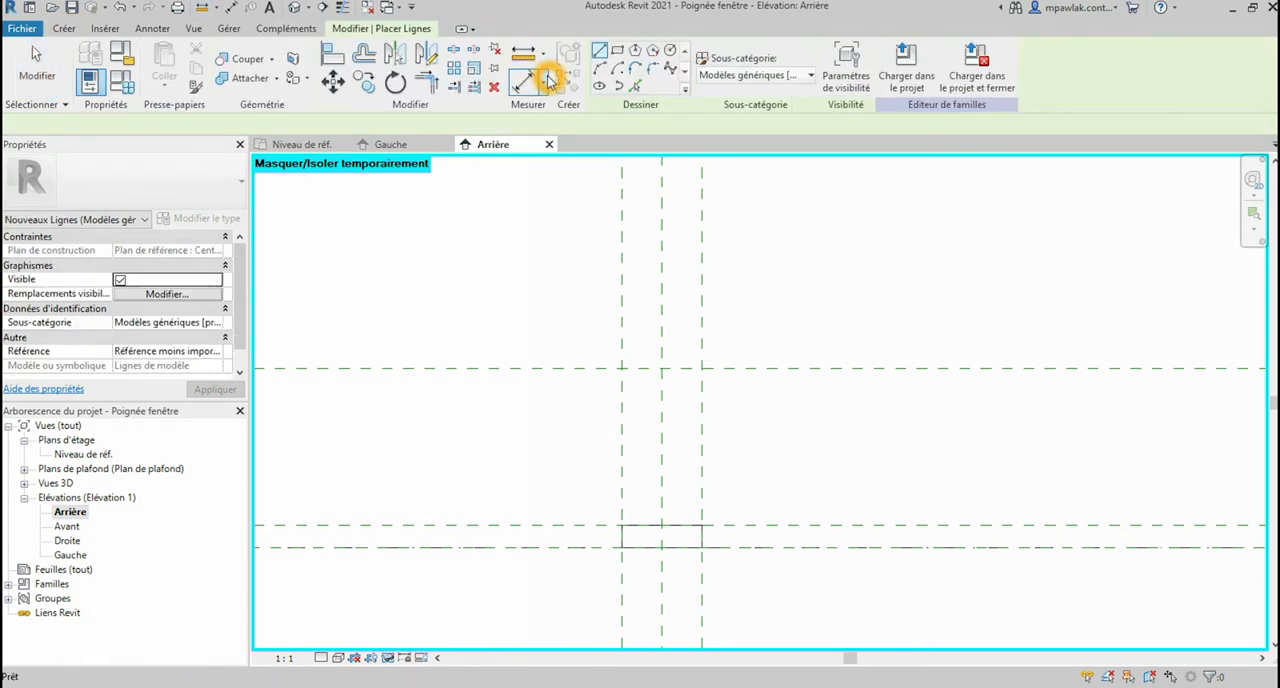
{"action": "left_click", "coordinate": [604, 87]}
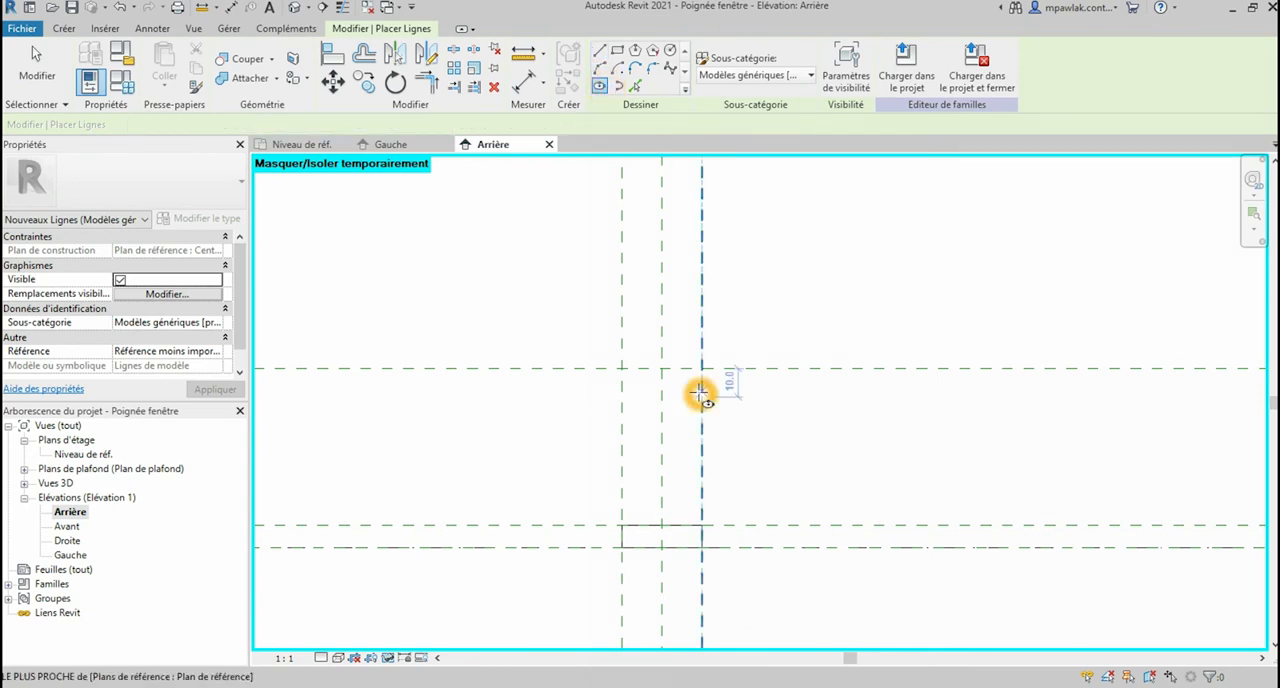
{"action": "scroll", "coordinate": [699, 394], "scroll_direction": "up", "scroll_amount": 1}
{"action": "scroll", "coordinate": [699, 394], "scroll_direction": "up", "scroll_amount": 1}
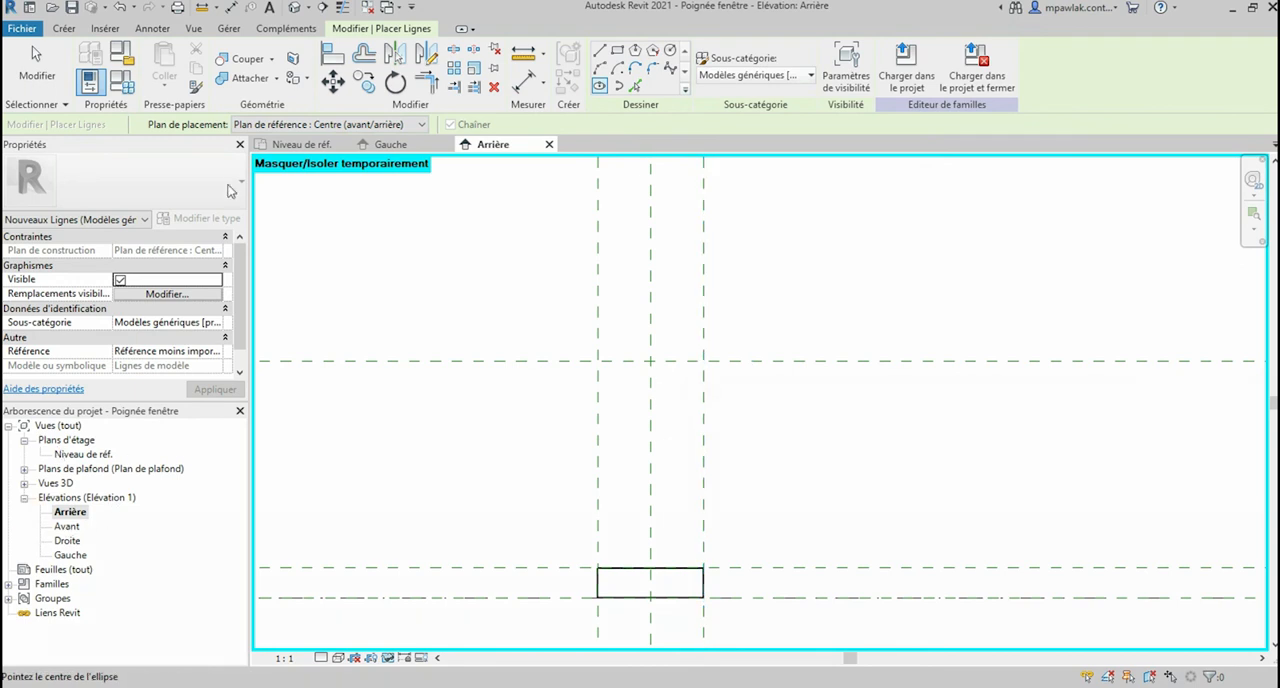
{"action": "left_click", "coordinate": [372, 124]}
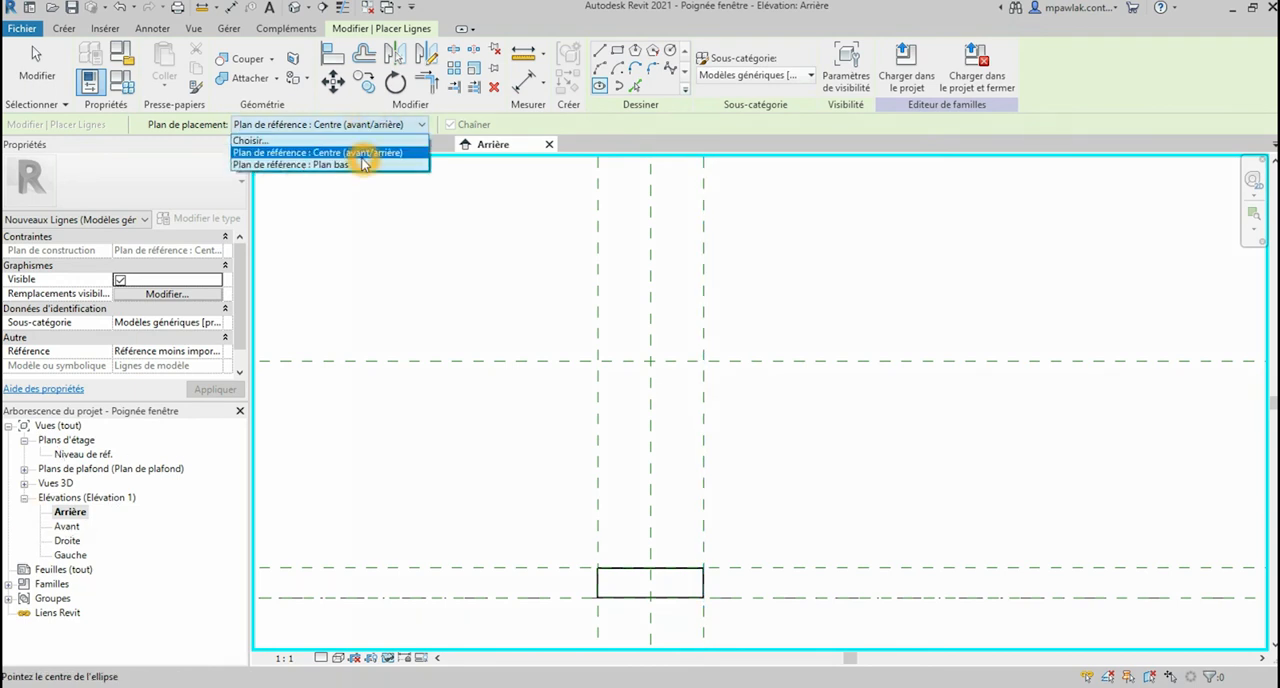
{"action": "left_click", "coordinate": [362, 164]}
{"action": "scroll", "coordinate": [697, 371], "scroll_direction": "up", "scroll_amount": 1}
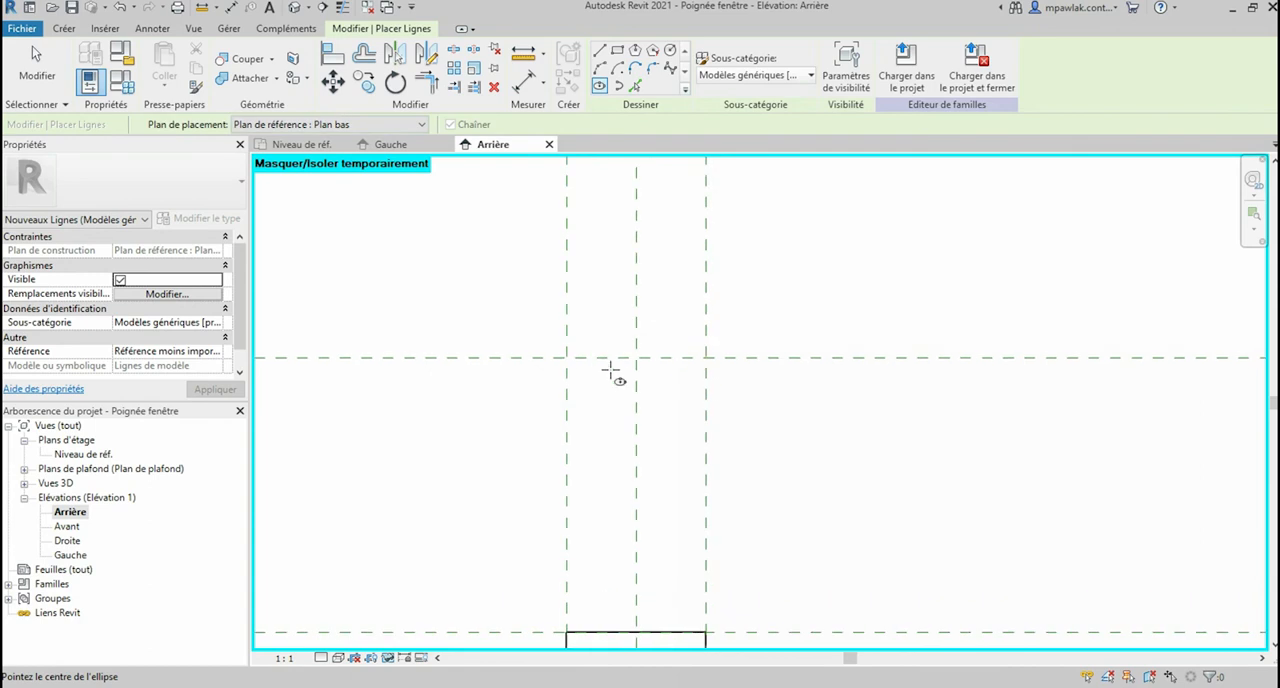
{"action": "left_click", "coordinate": [590, 358]}
{"action": "left_click", "coordinate": [686, 357]}
{"action": "key", "text": "Escape"}
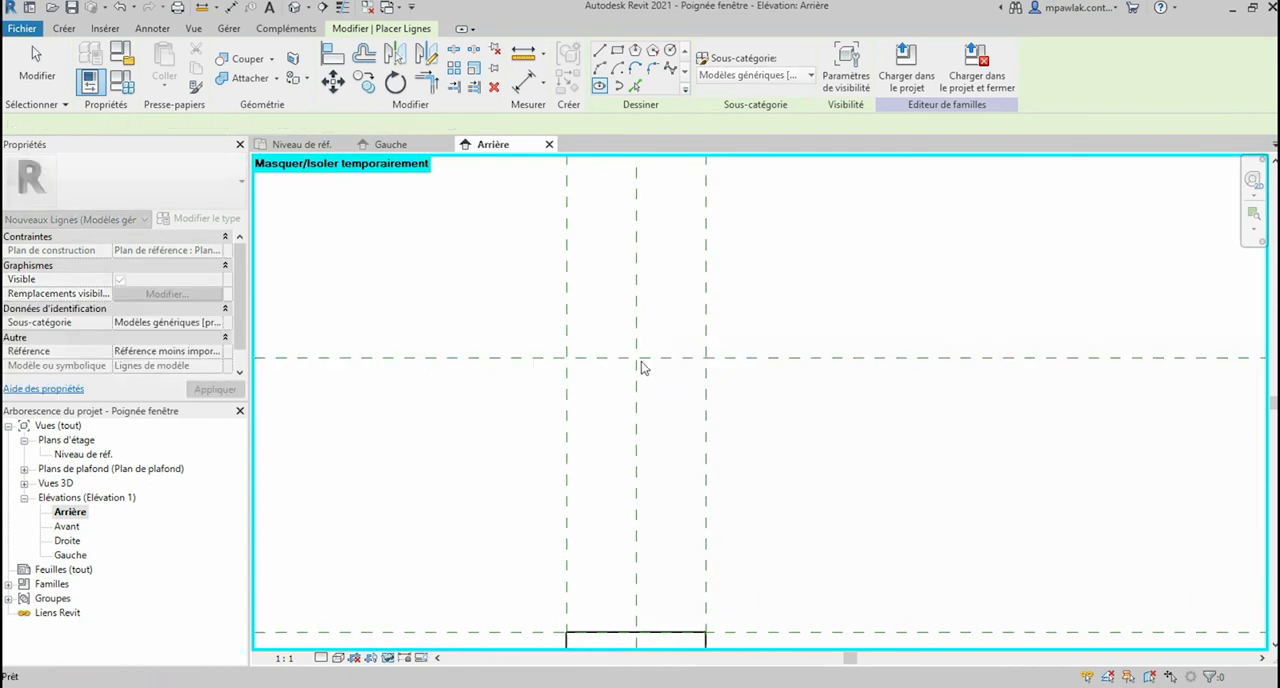
{"action": "left_click", "coordinate": [636, 358]}
{"action": "left_click", "coordinate": [672, 358]}
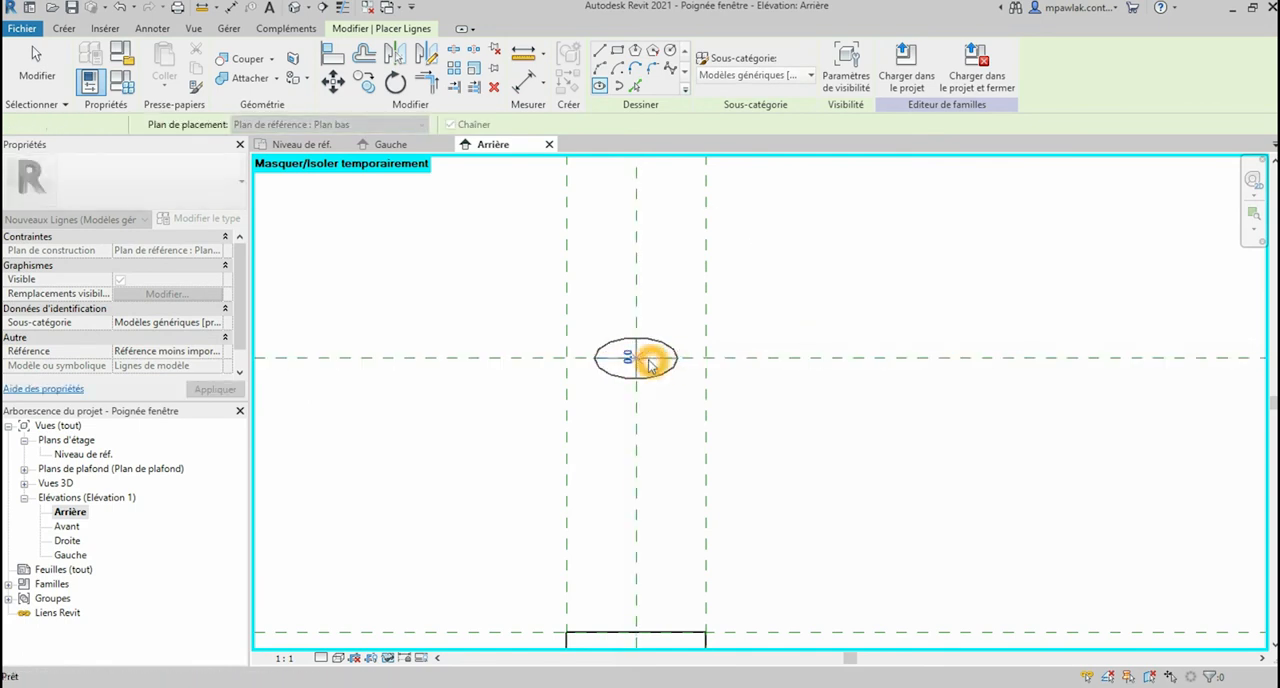
{"action": "key", "text": "Escape"}
{"action": "key", "text": "Escape"}
Step: Draw a model-line ellipse on Plan bas centred where the reference planes cross, with semi-axes of about 8.1 by 4.1 mm
{"action": "scroll", "coordinate": [640, 360], "scroll_direction": "up", "scroll_amount": 2}
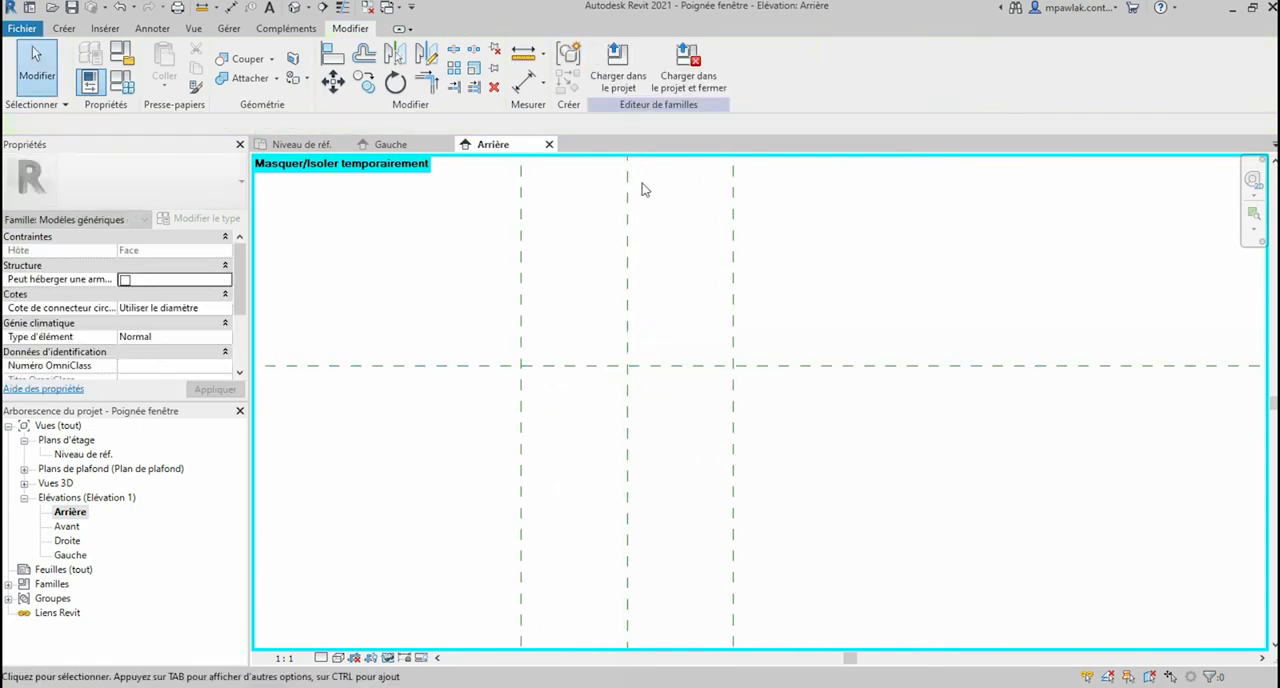
{"action": "left_click", "coordinate": [62, 30]}
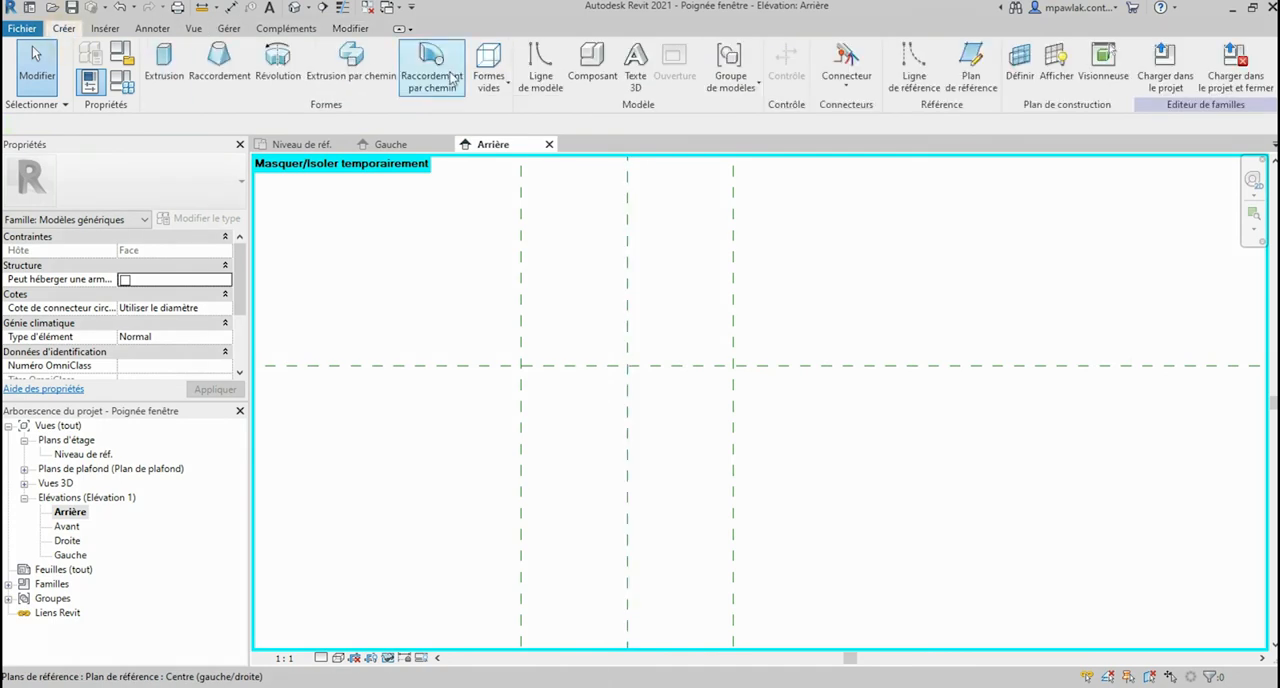
{"action": "left_click", "coordinate": [541, 82]}
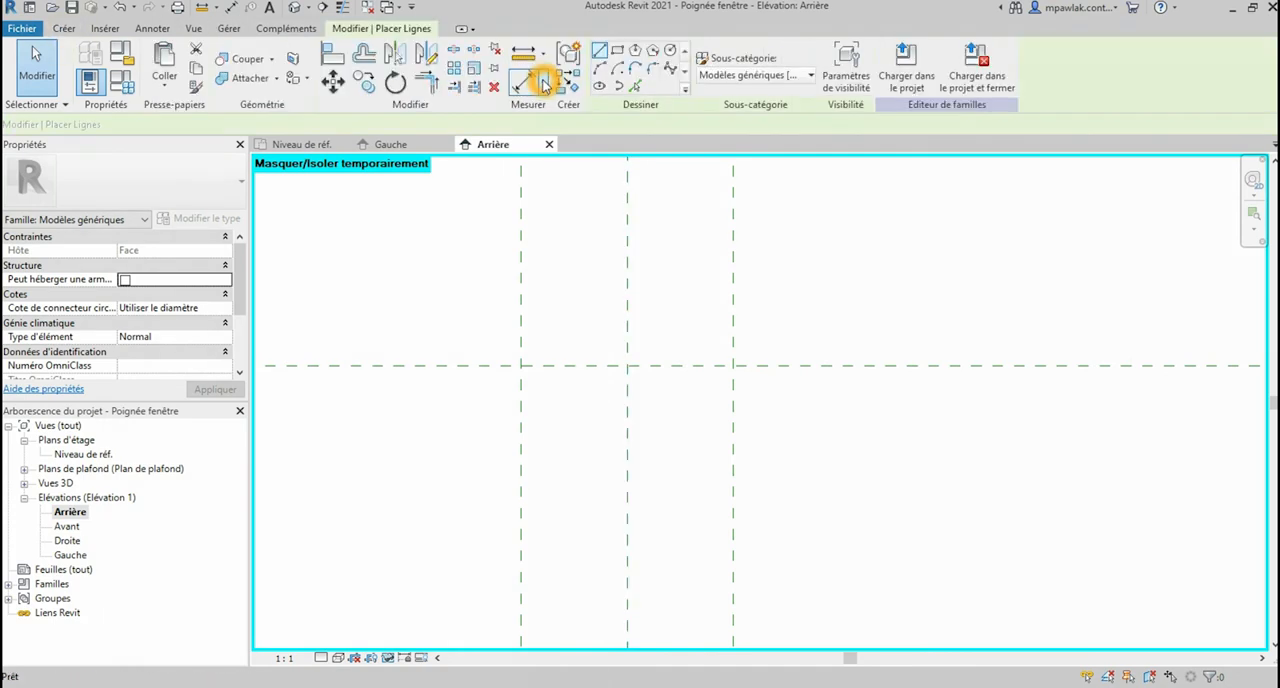
{"action": "left_click", "coordinate": [603, 89]}
{"action": "left_click", "coordinate": [628, 366]}
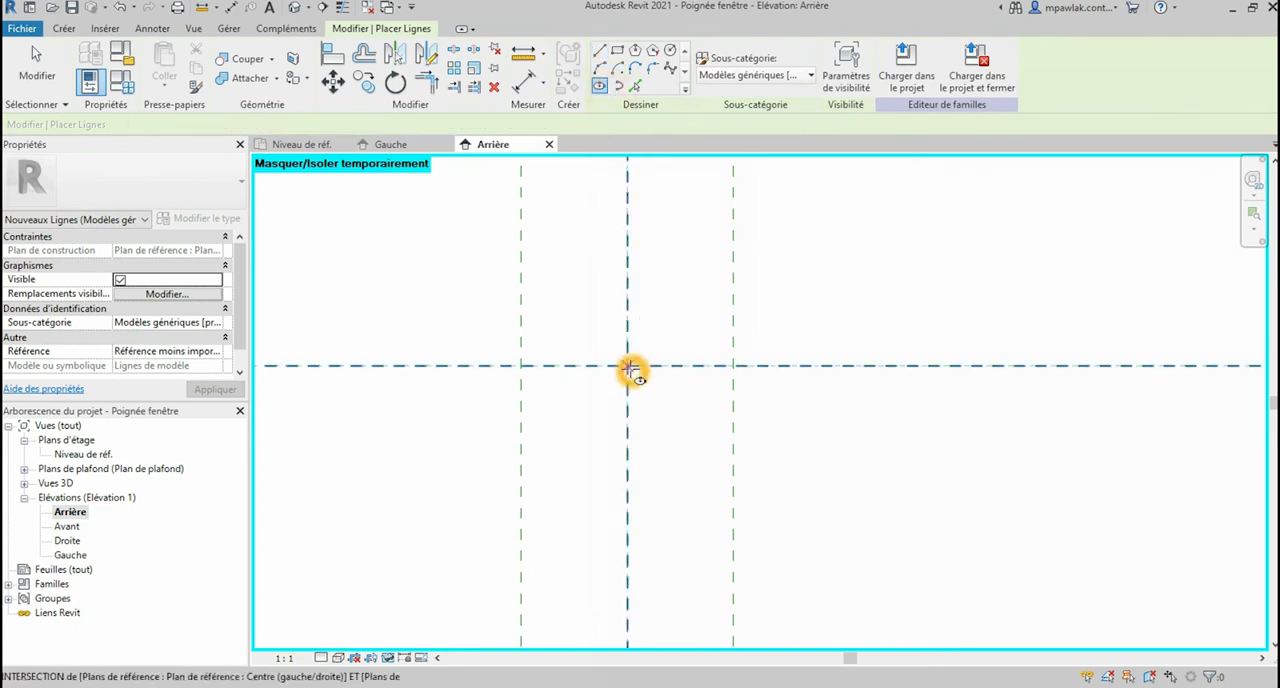
{"action": "left_click", "coordinate": [689, 366]}
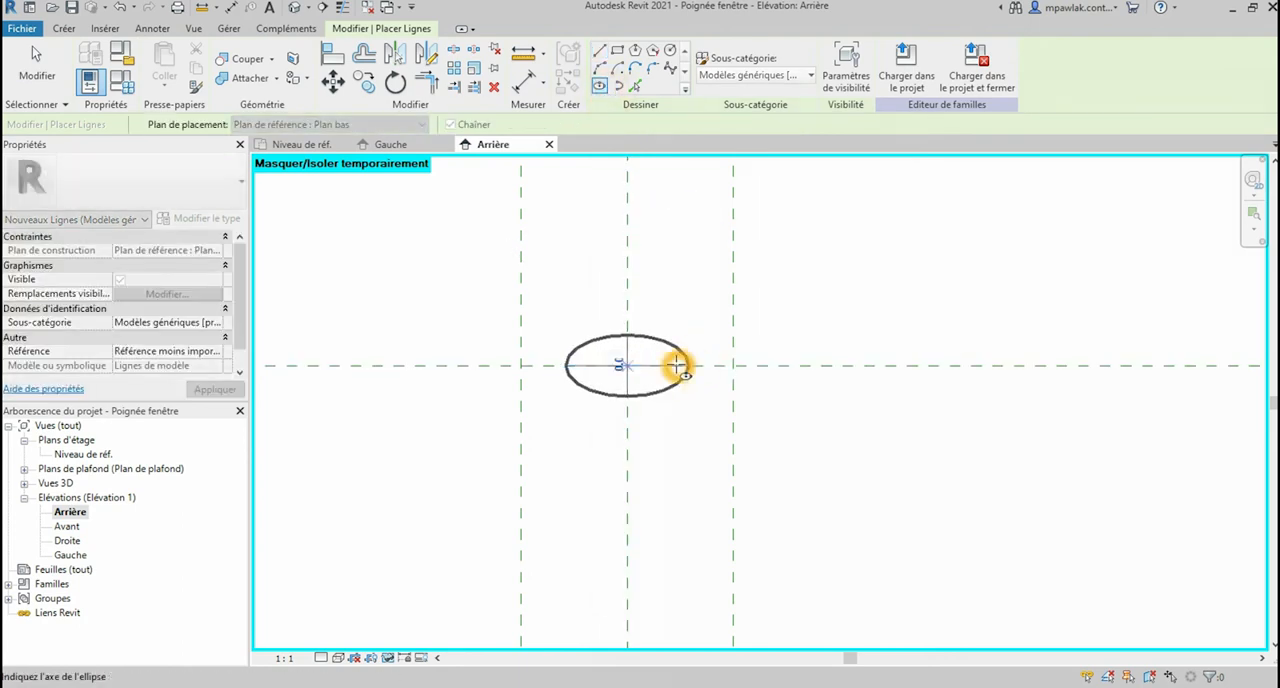
{"action": "left_click", "coordinate": [689, 368]}
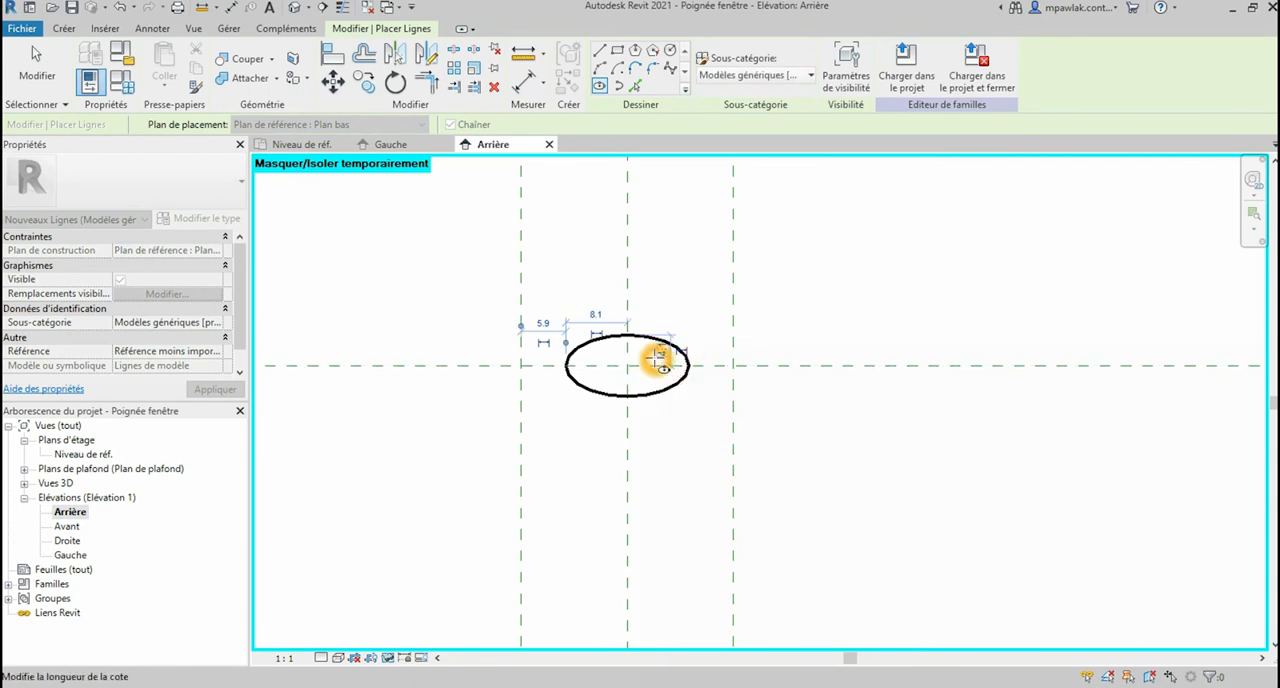
{"action": "scroll", "coordinate": [657, 358], "scroll_direction": "up", "scroll_amount": 2}
{"action": "key", "text": "Escape"}
{"action": "key", "text": "Escape"}
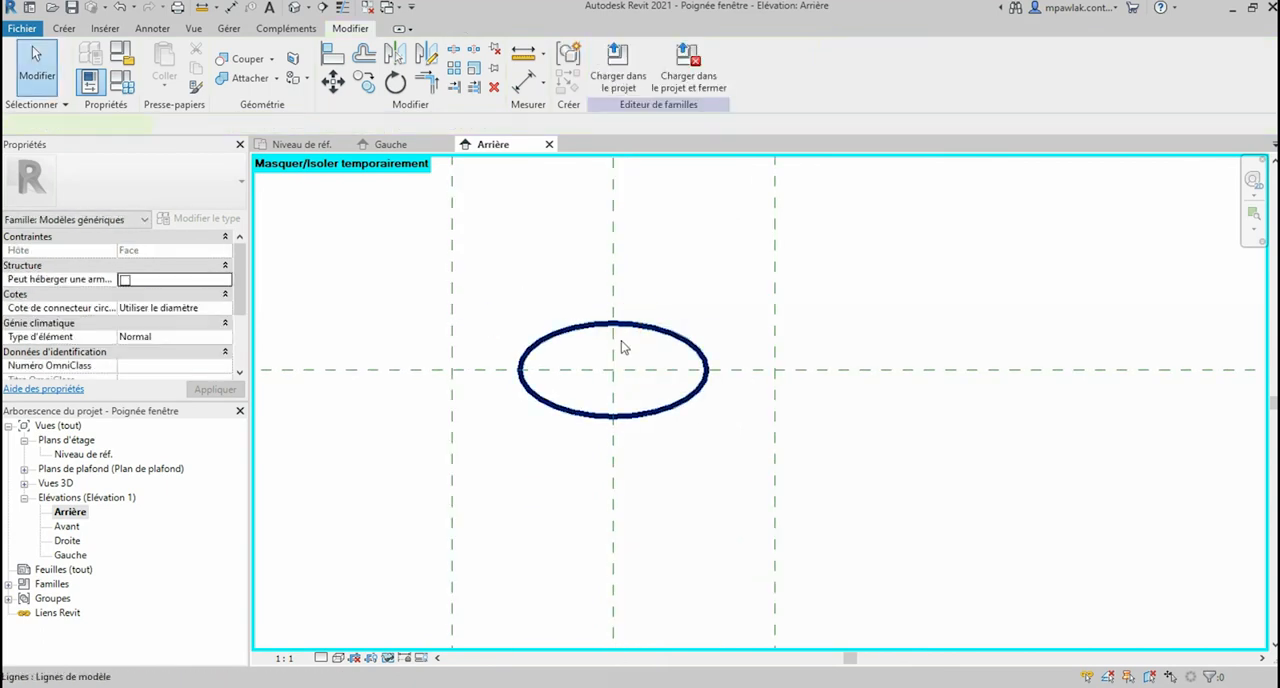
Step: Set the ellipse's horizontal semi-axis to 7.5 mm and adjust its vertical semi-axis
{"action": "left_click", "coordinate": [621, 346]}
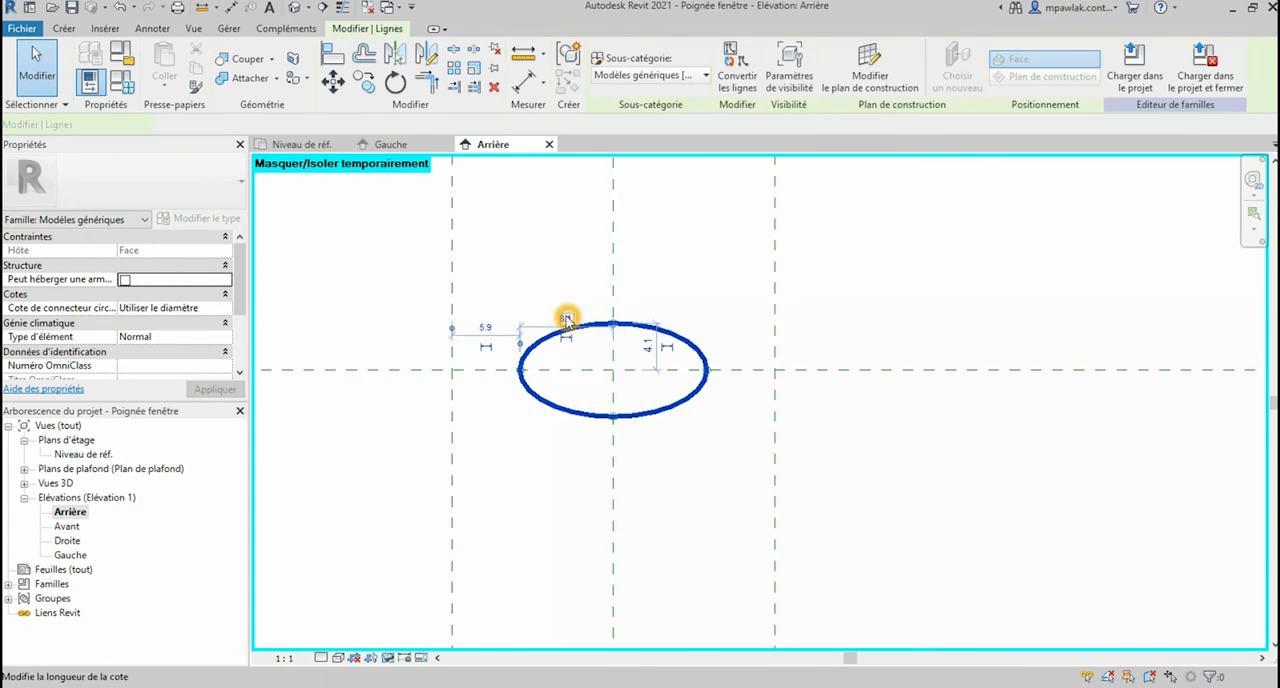
{"action": "left_click", "coordinate": [566, 319]}
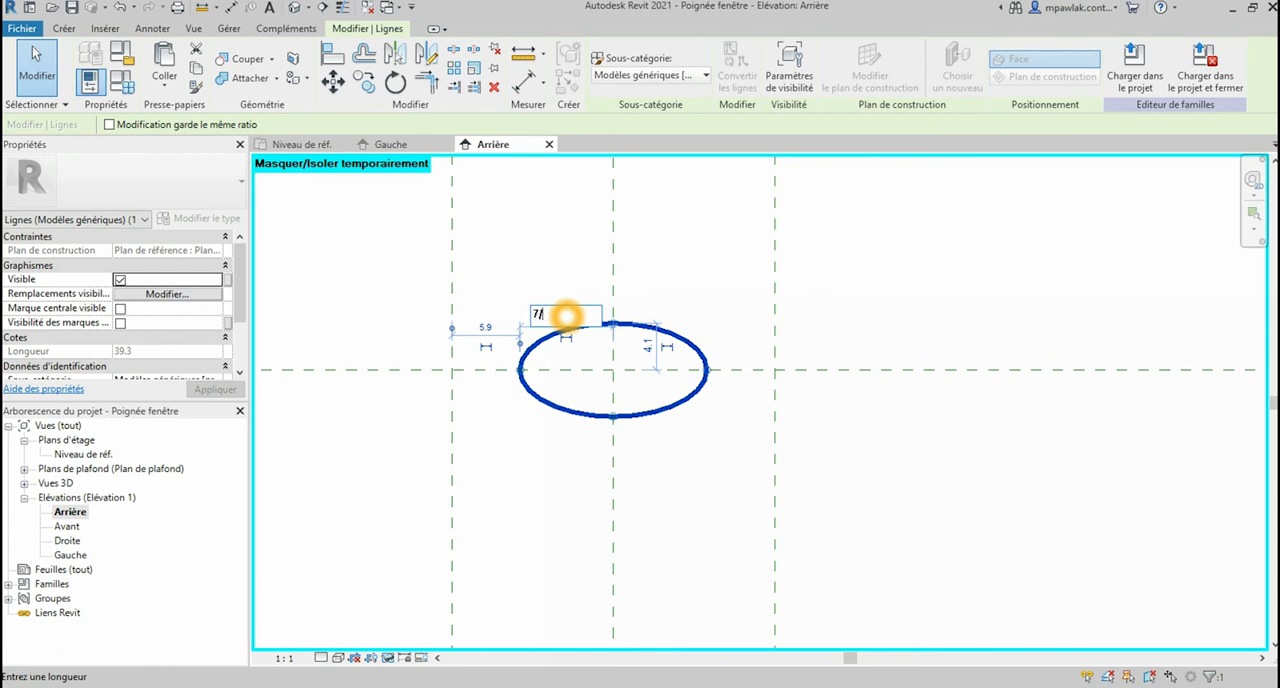
{"action": "type", "text": "7"}
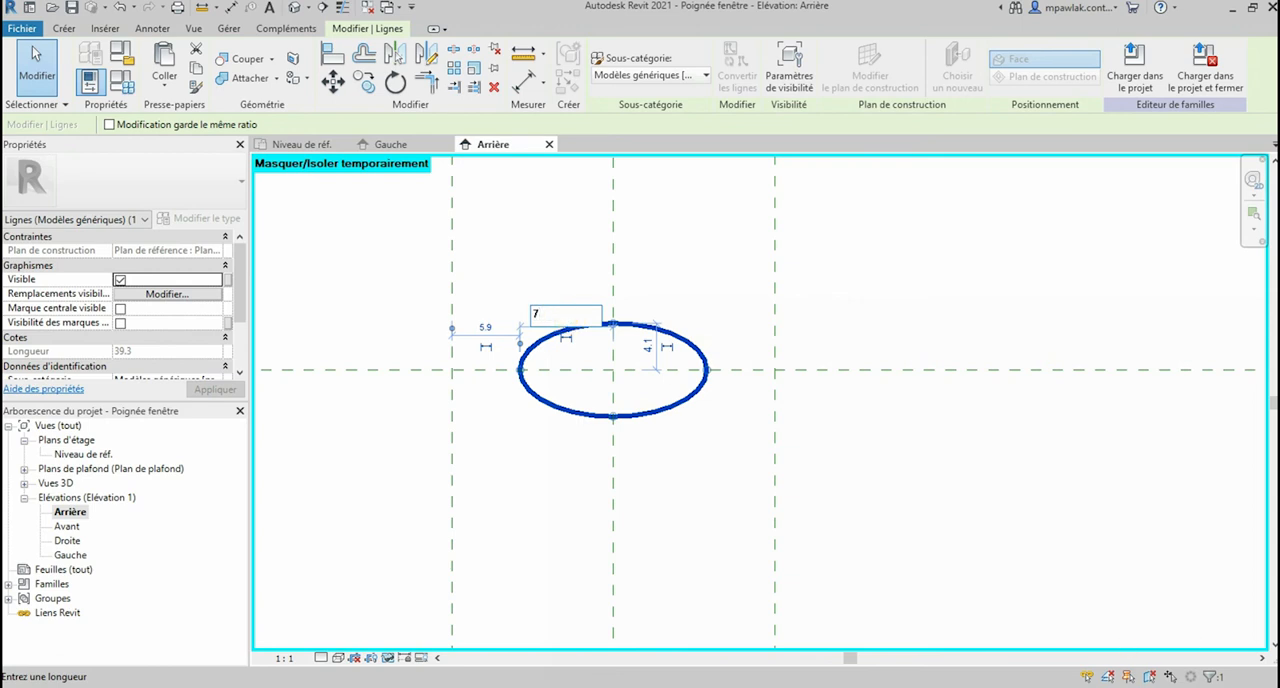
{"action": "type", "text": ".5"}
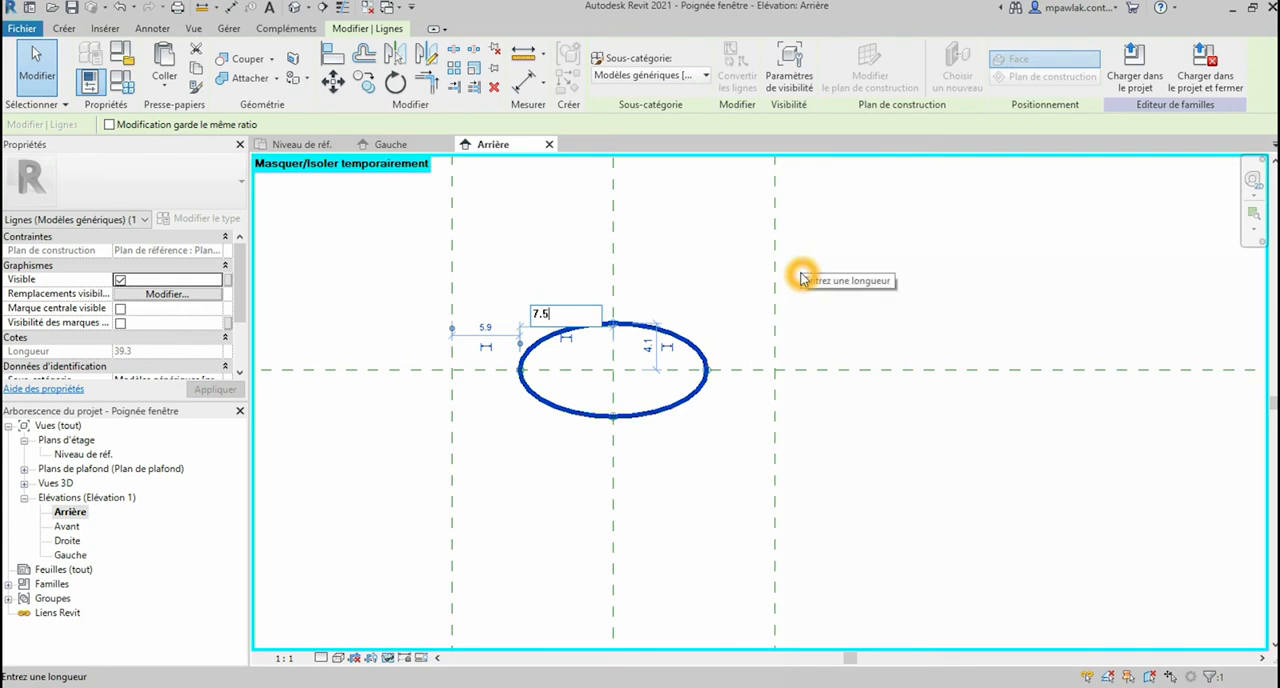
{"action": "left_click", "coordinate": [802, 278]}
{"action": "left_click", "coordinate": [647, 356]}
{"action": "left_click", "coordinate": [647, 356]}
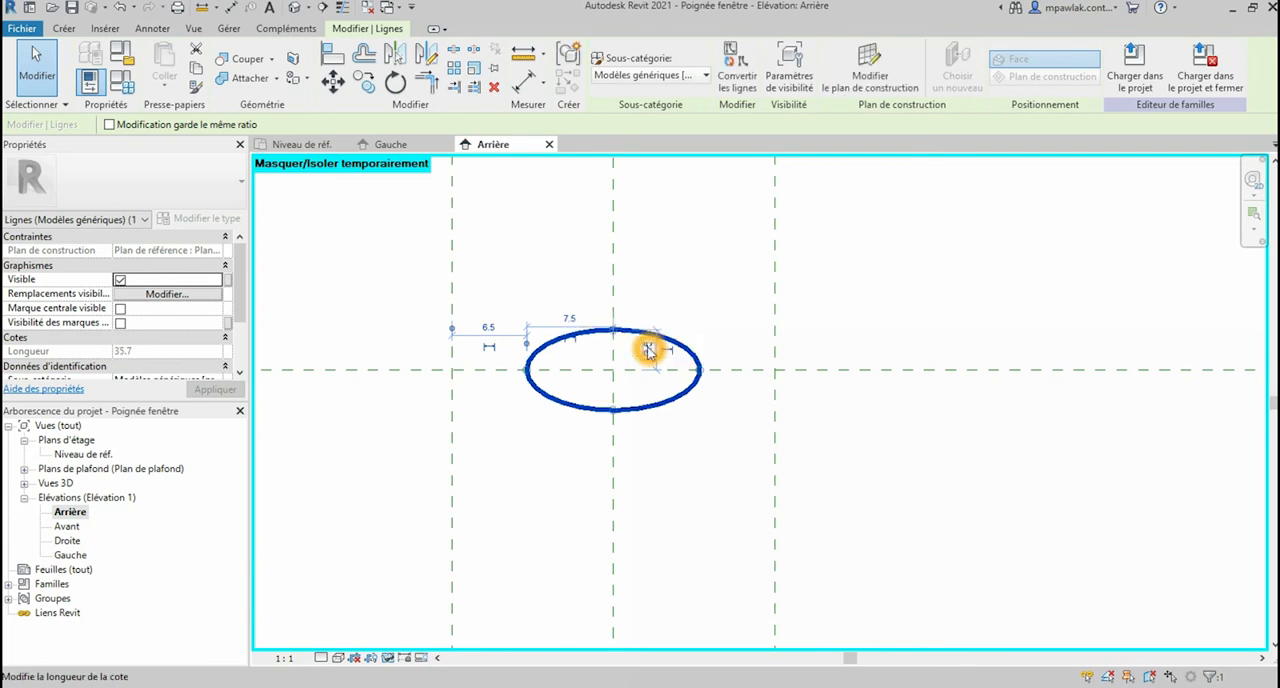
{"action": "key", "text": "Return"}
Step: Align the ellipse's upper quadrant with the horizontal reference plane through its centre and lock the alignment
{"action": "left_click", "coordinate": [332, 53]}
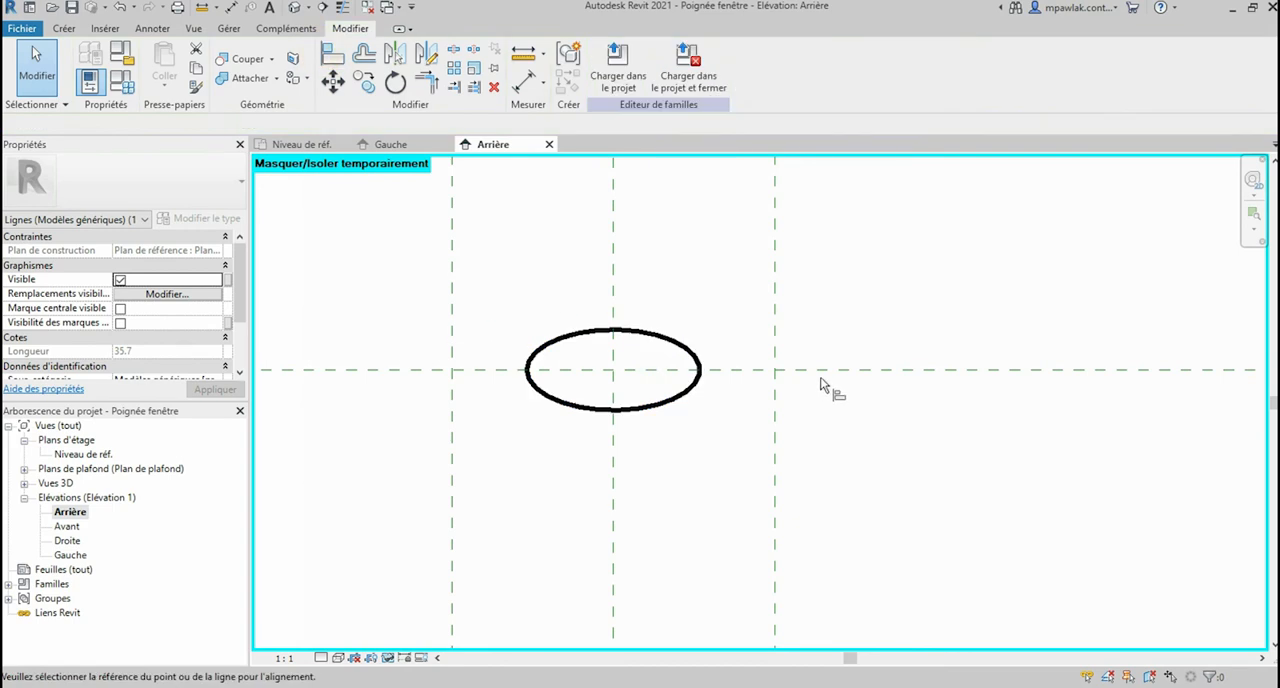
{"action": "left_click", "coordinate": [614, 330]}
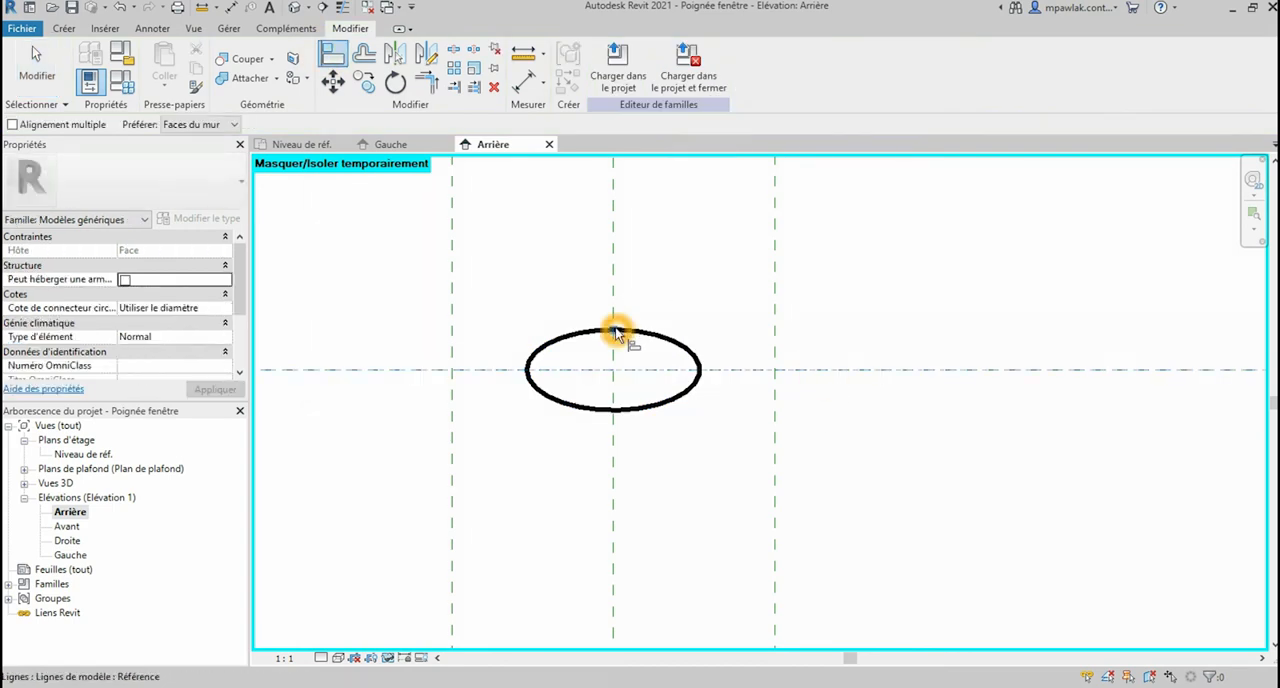
{"action": "left_click", "coordinate": [789, 344]}
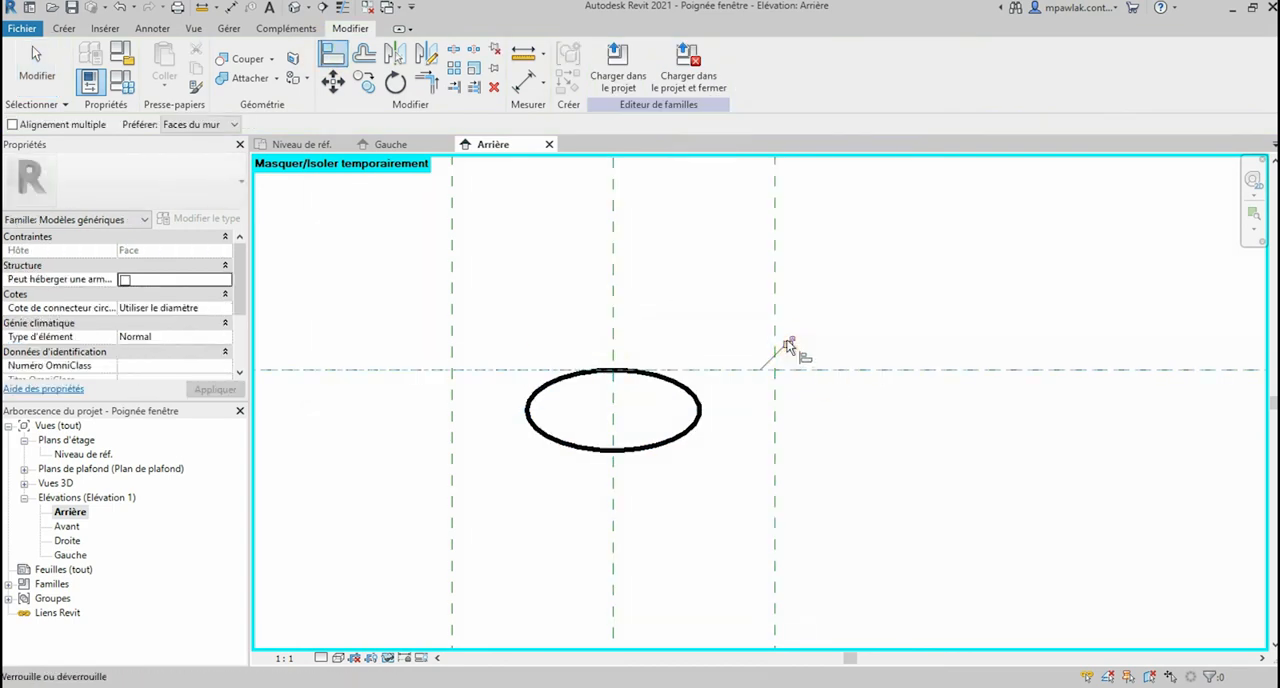
{"action": "scroll", "coordinate": [649, 350], "scroll_direction": "down", "scroll_amount": 3}
{"action": "scroll", "coordinate": [651, 355], "scroll_direction": "down", "scroll_amount": 3}
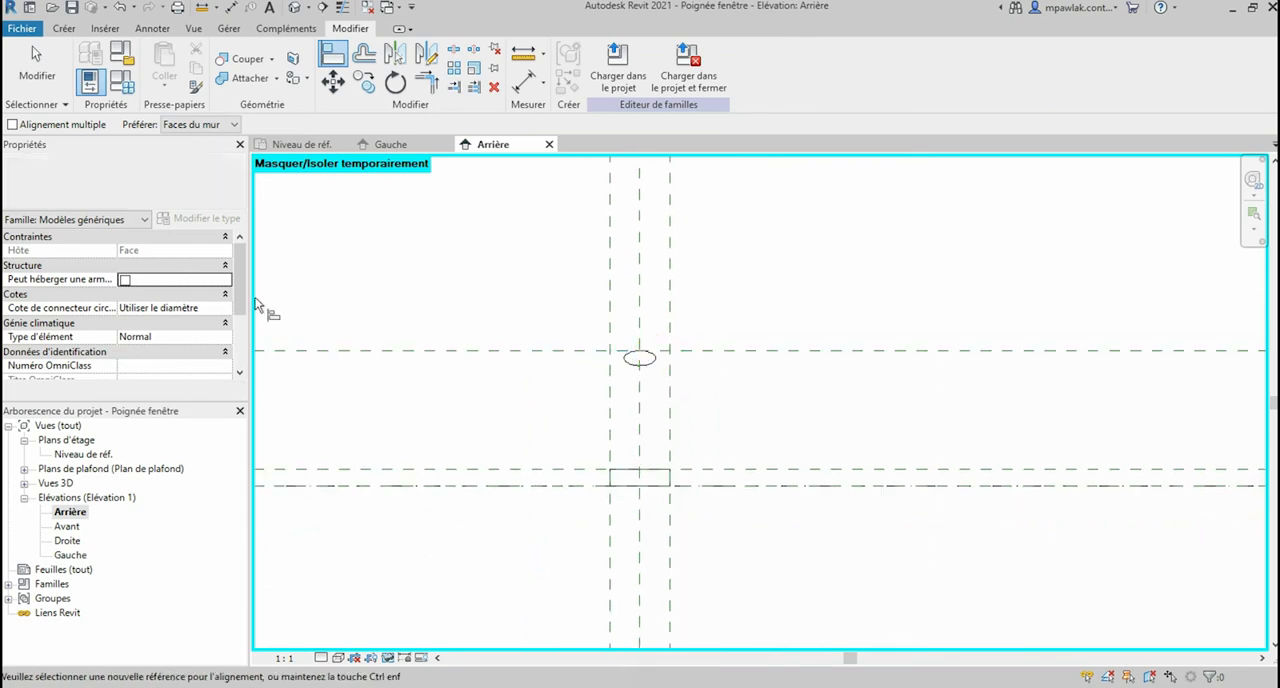
Step: Open the Gauche elevation and start a swept blend (Raccordement par chemin) with a sketched path
{"action": "double_click", "coordinate": [70, 555]}
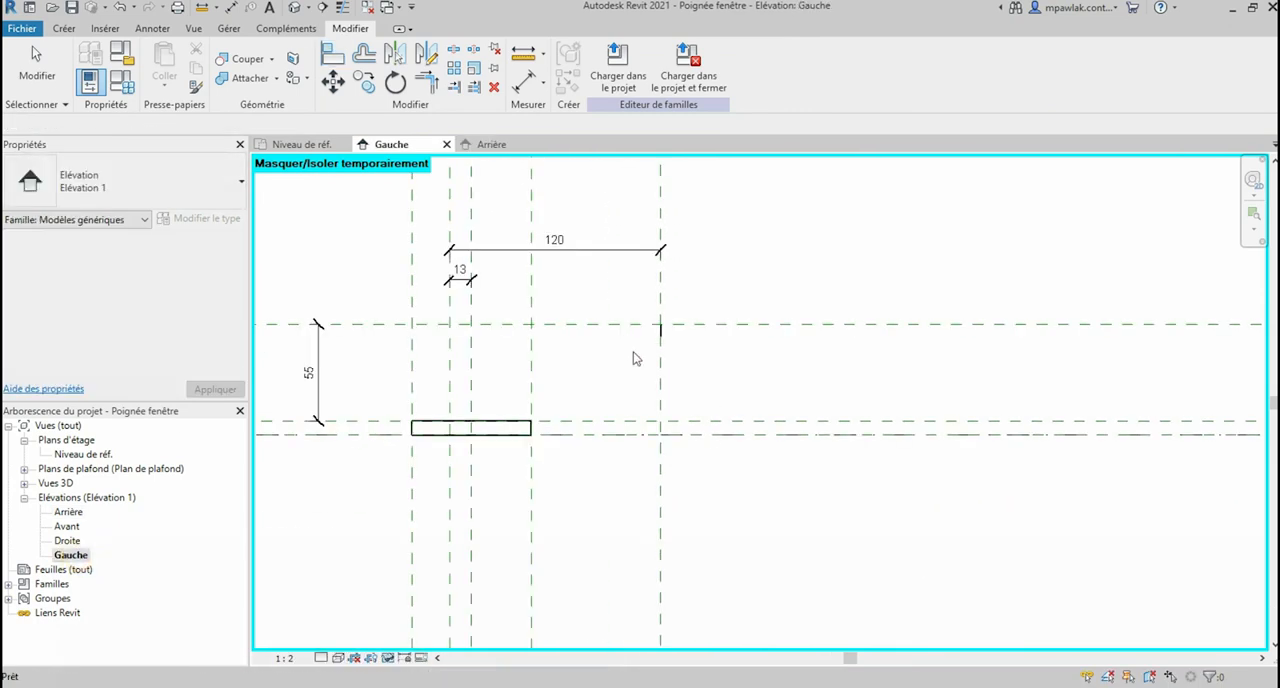
{"action": "scroll", "coordinate": [482, 392], "scroll_direction": "up", "scroll_amount": 2}
{"action": "left_click", "coordinate": [455, 437]}
{"action": "key", "text": "Tab"}
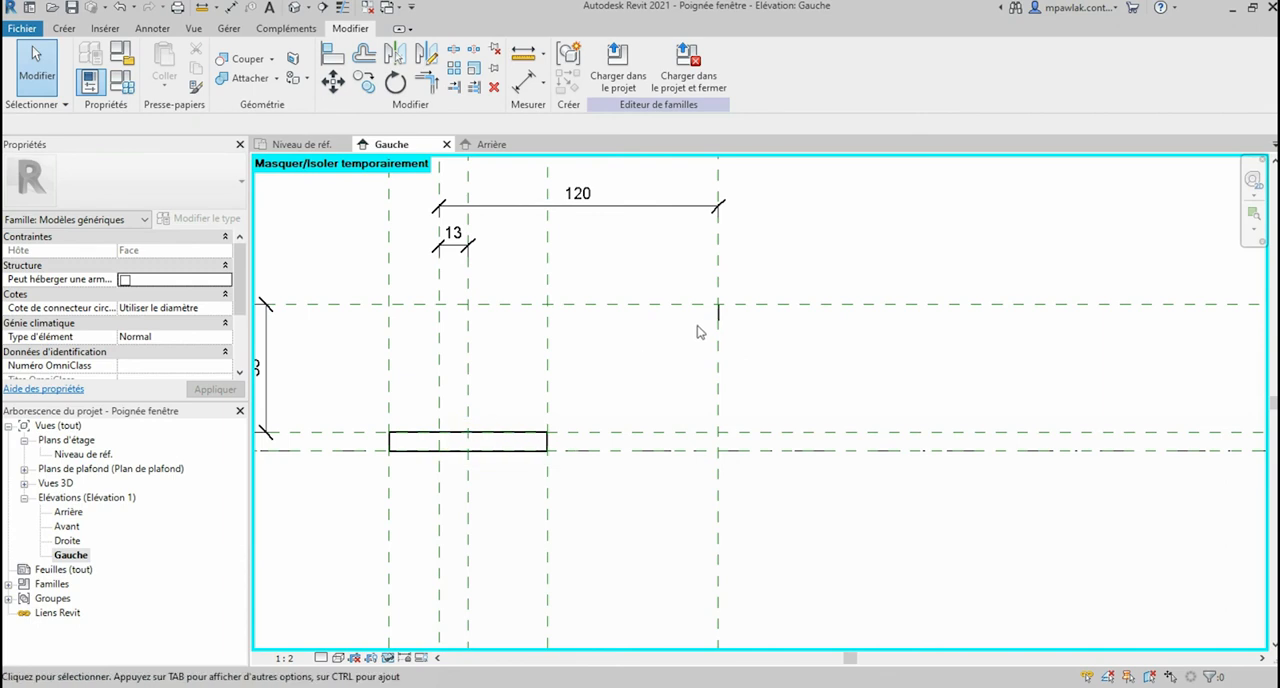
{"action": "left_click", "coordinate": [62, 29]}
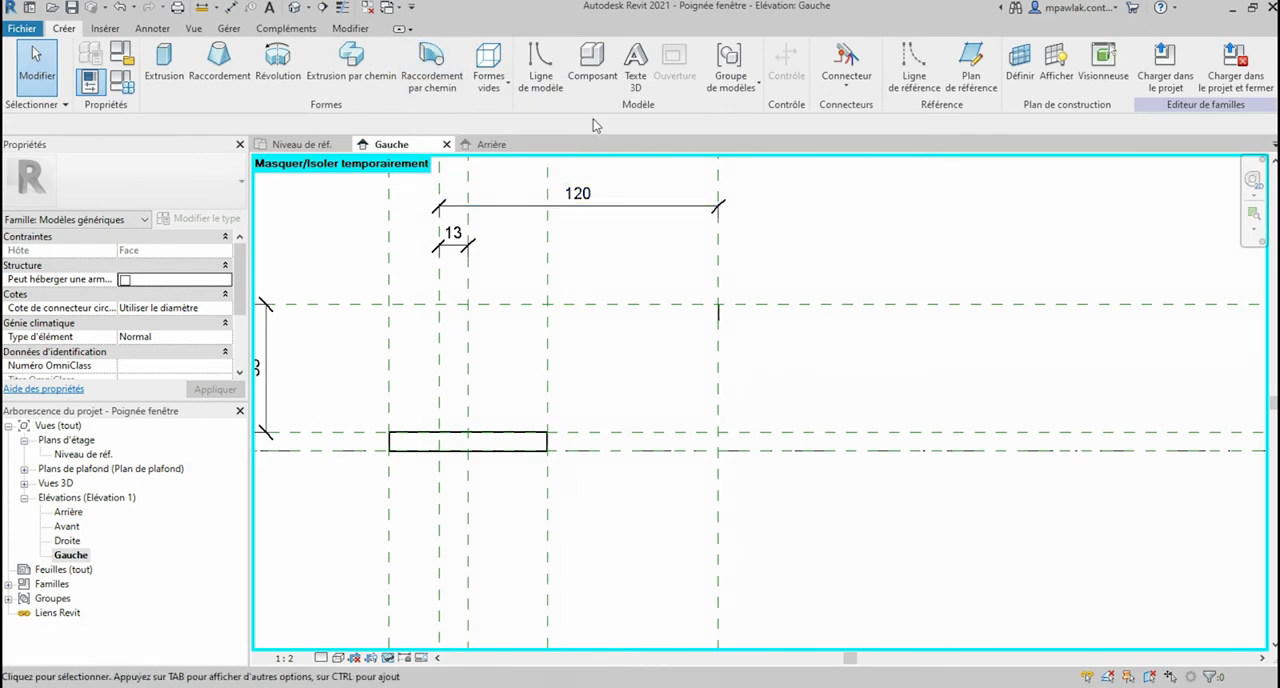
{"action": "left_click", "coordinate": [443, 80]}
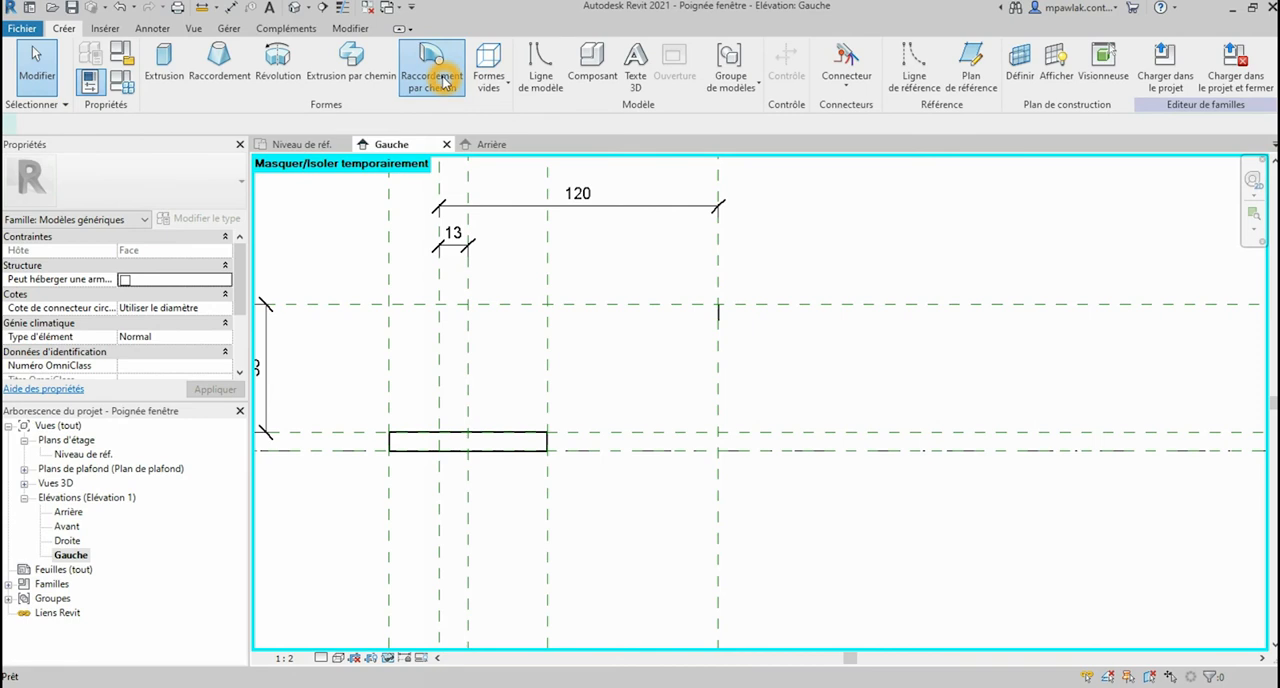
{"action": "left_click", "coordinate": [681, 57]}
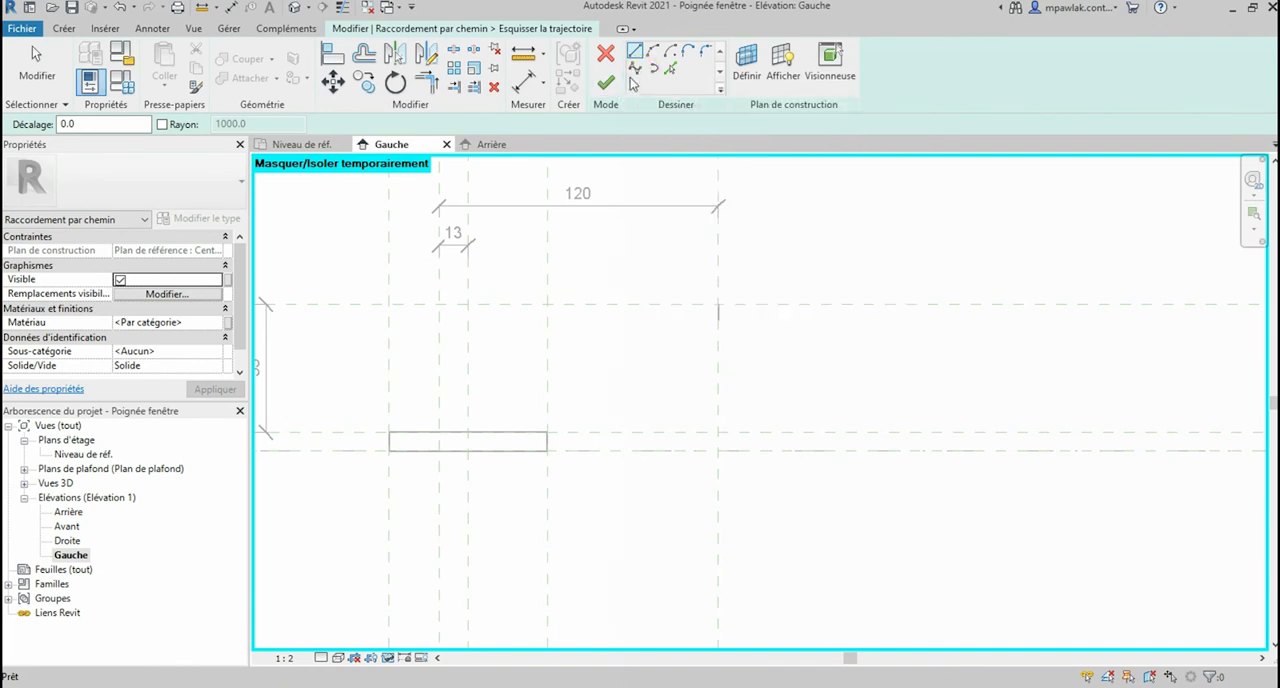
{"action": "scroll", "coordinate": [458, 390], "scroll_direction": "up", "scroll_amount": 1}
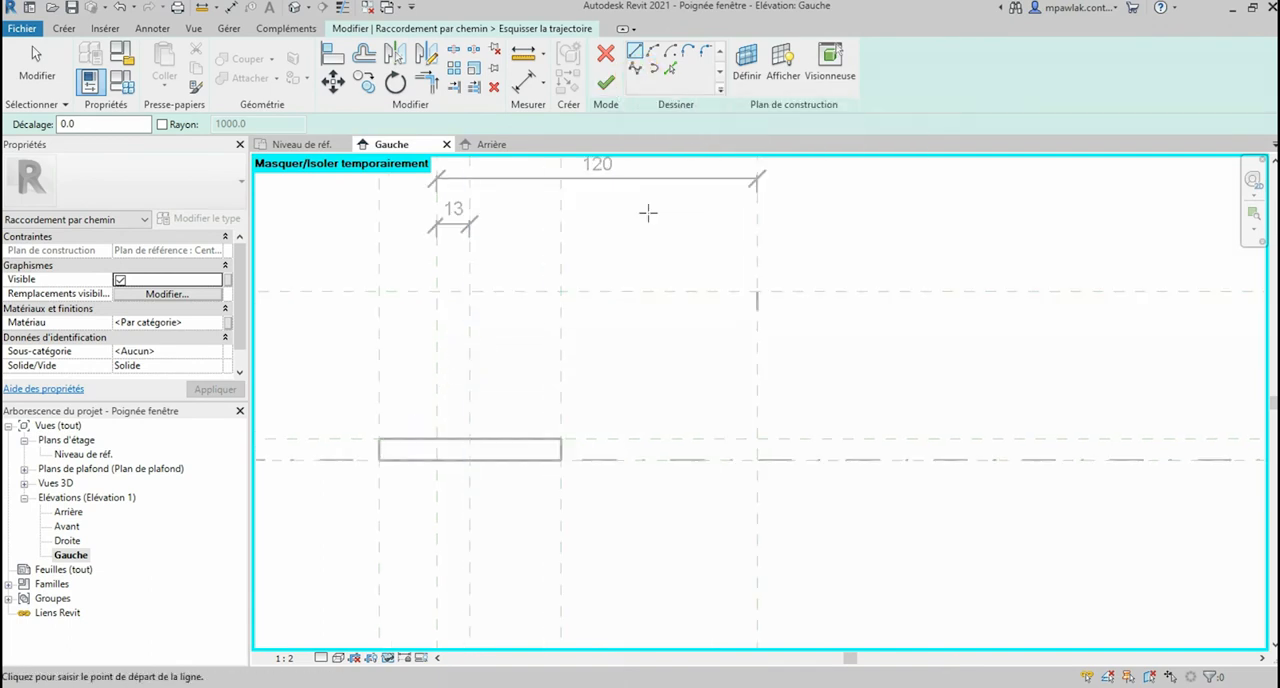
{"action": "left_click", "coordinate": [598, 172]}
{"action": "left_click", "coordinate": [541, 425]}
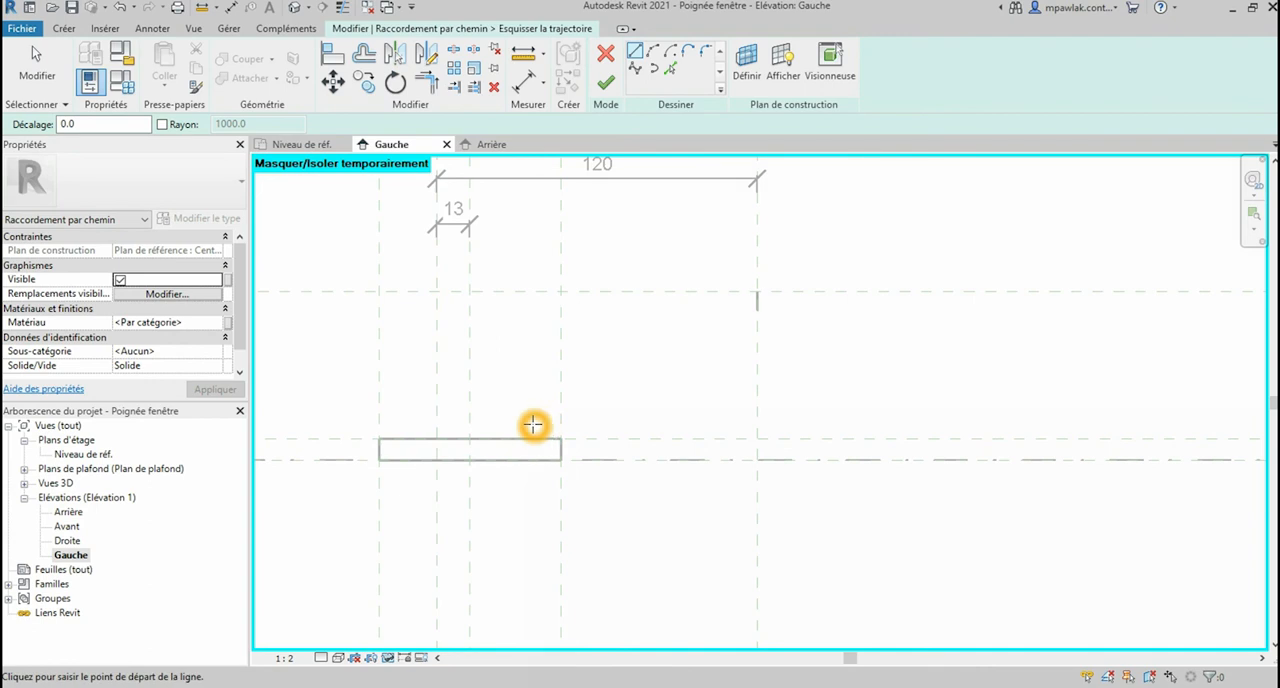
{"action": "left_click", "coordinate": [651, 292]}
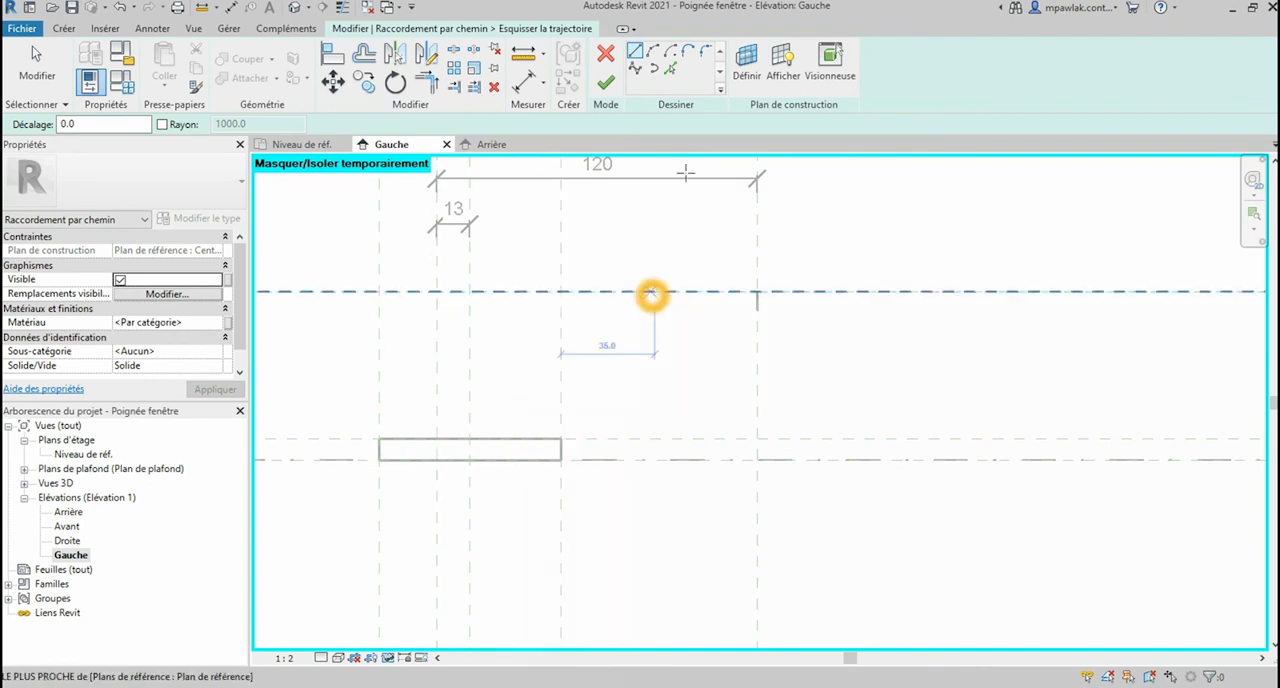
Step: Sketch the path as a spline from the base's top face, through the two upper plane intersections 13 mm apart, to the ellipse's upper quadrant
{"action": "left_click", "coordinate": [635, 68]}
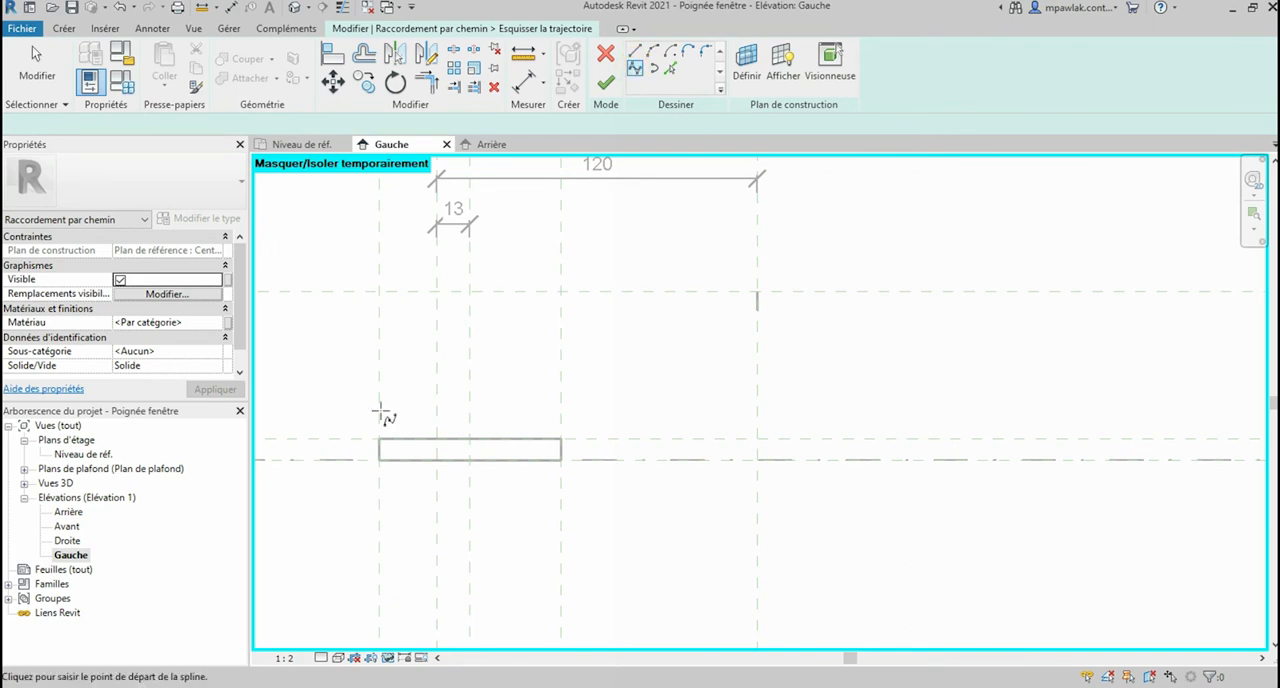
{"action": "left_click", "coordinate": [437, 438]}
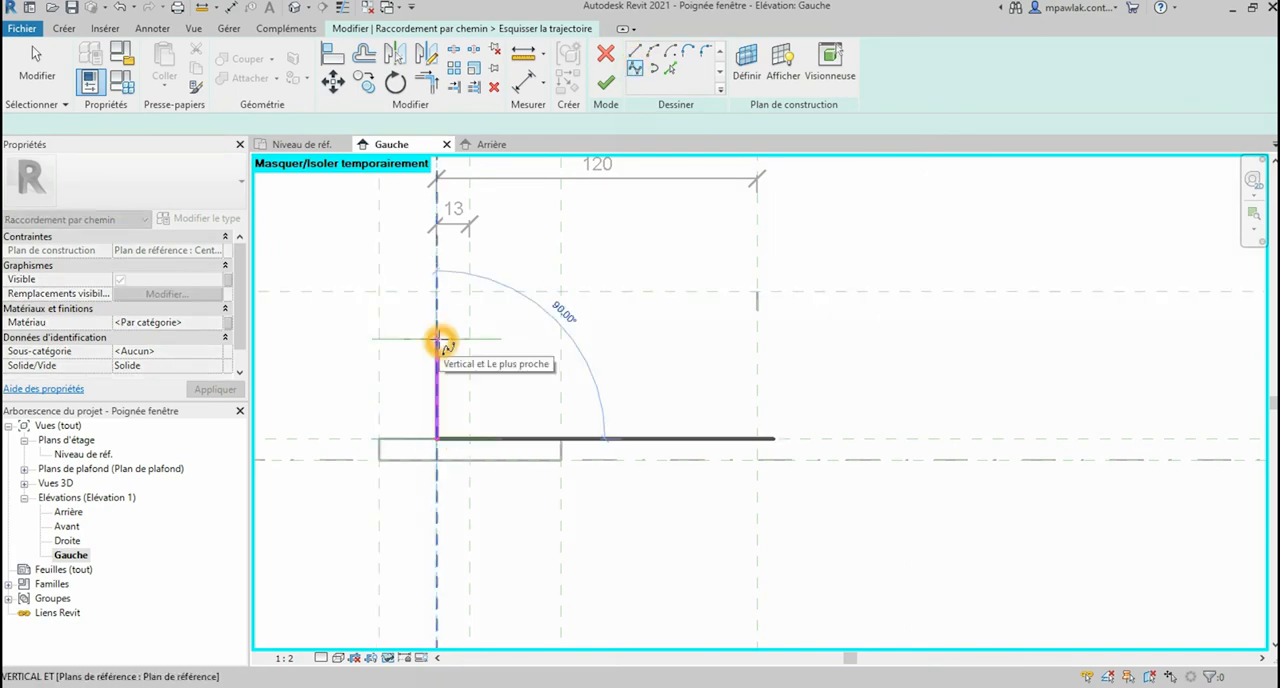
{"action": "key", "text": "Escape"}
{"action": "left_click", "coordinate": [433, 291]}
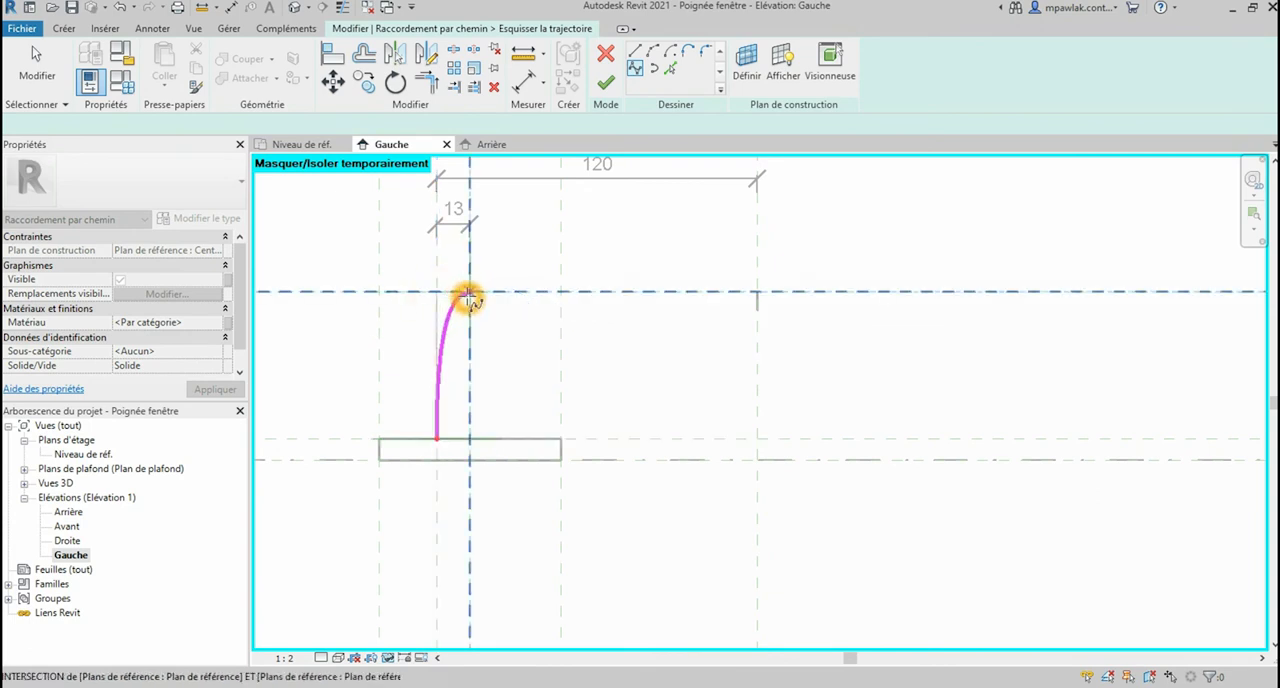
{"action": "left_click", "coordinate": [708, 294]}
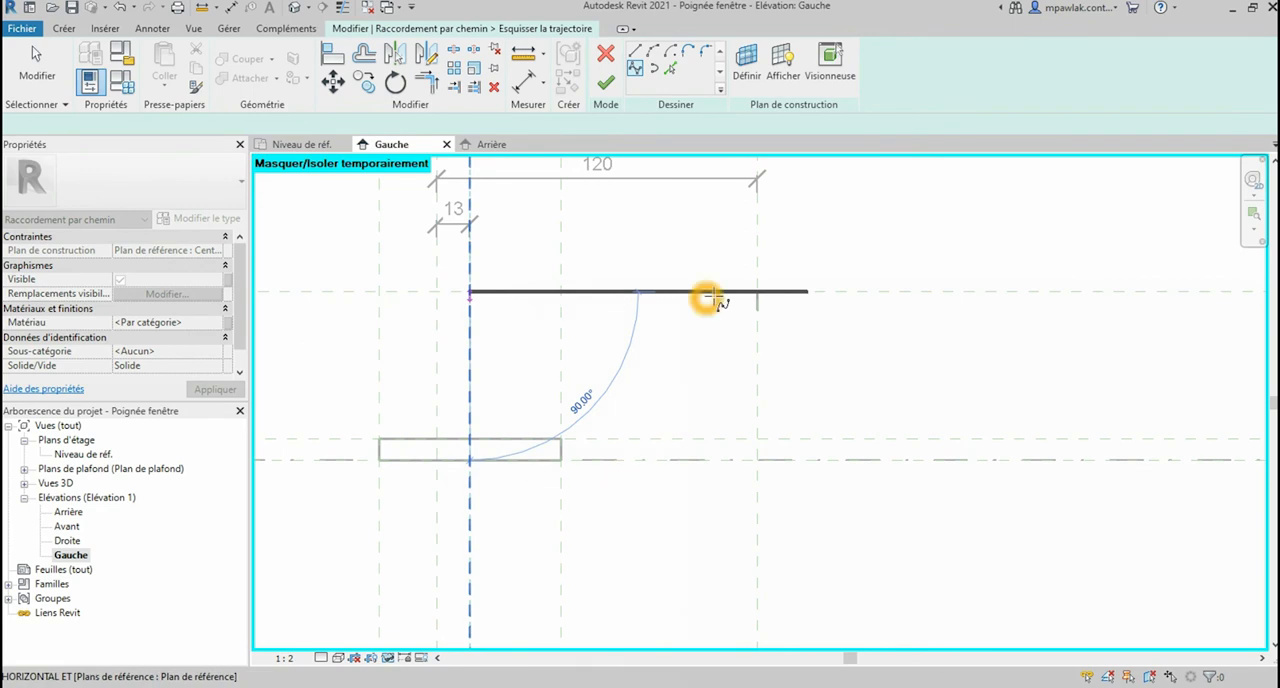
{"action": "left_click", "coordinate": [757, 292]}
{"action": "key", "text": "Escape"}
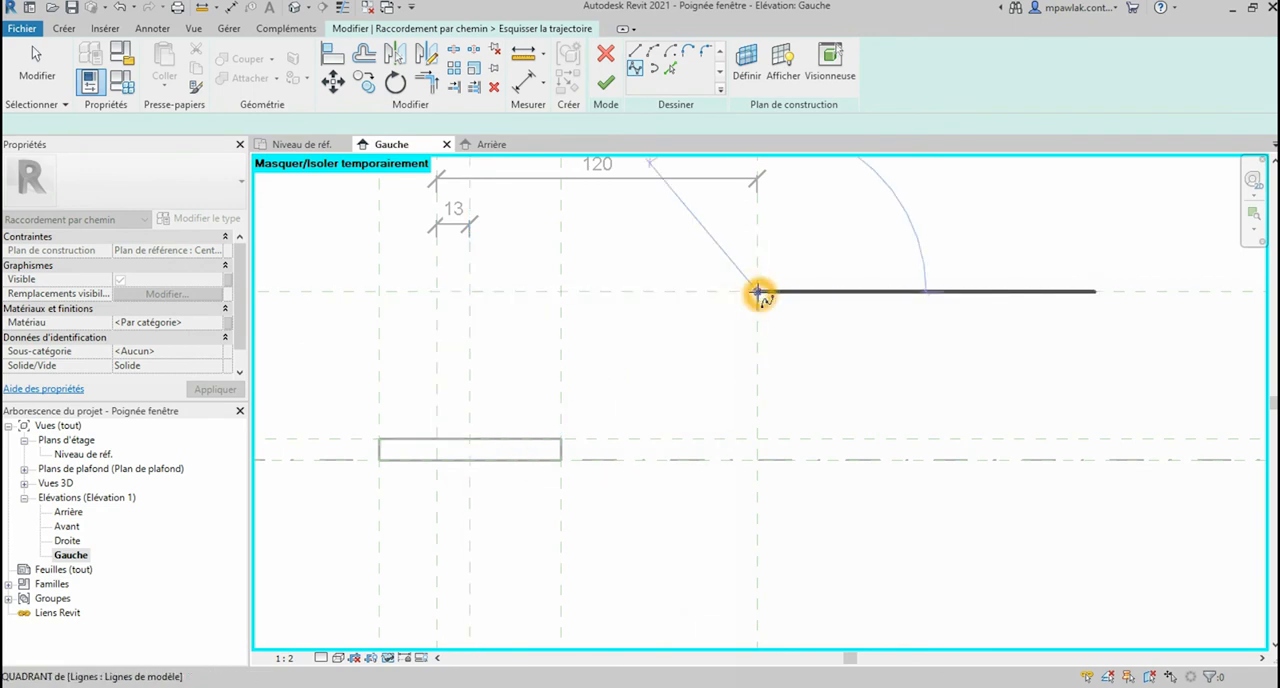
{"action": "key", "text": "Escape"}
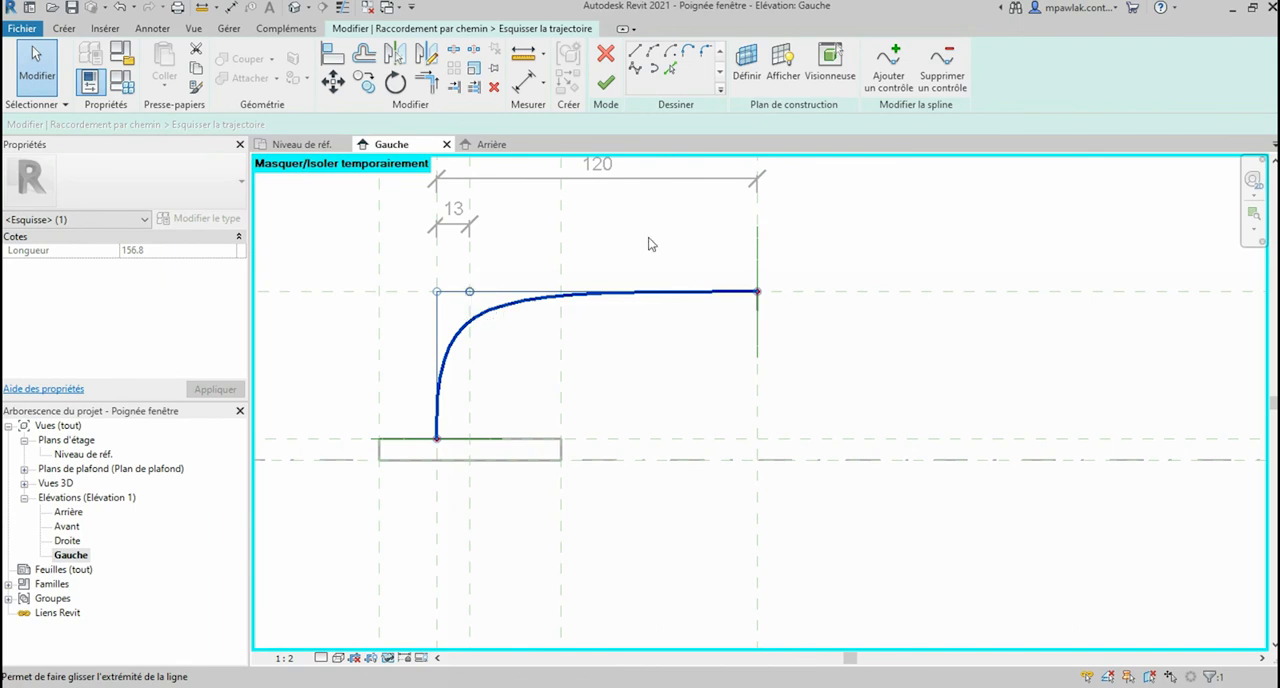
{"action": "left_click", "coordinate": [607, 84]}
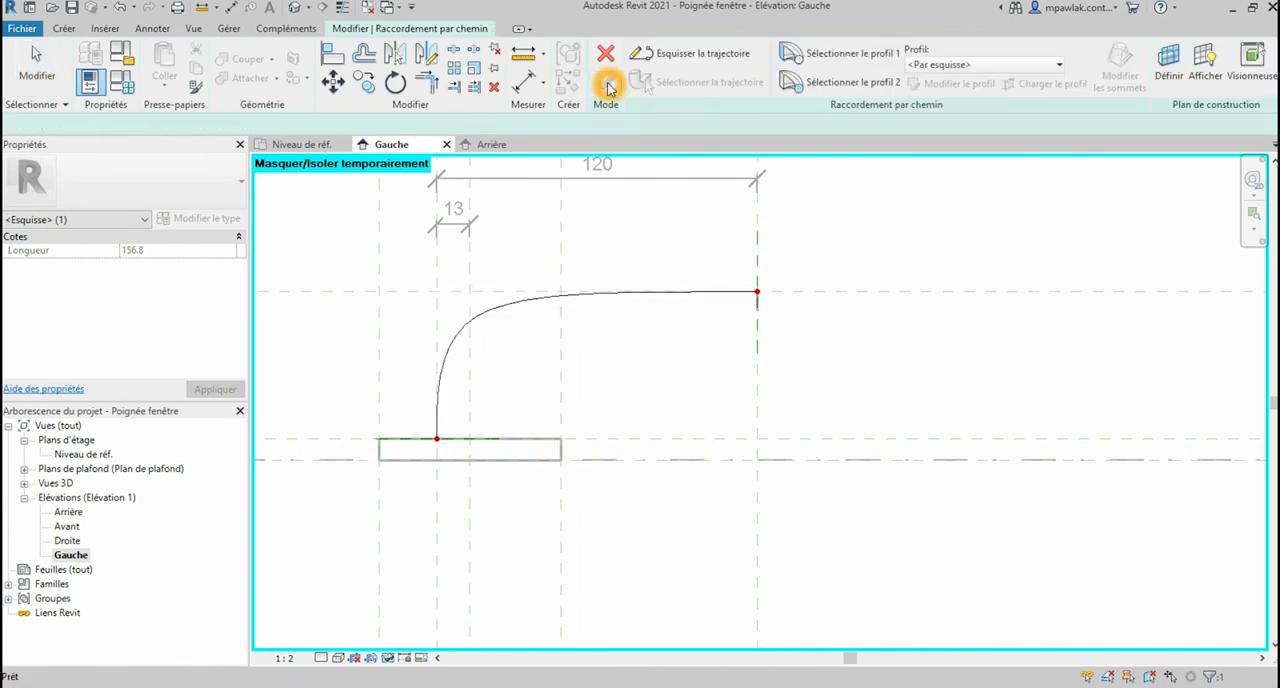
Step: Select profile 1 of the swept blend and open its sketch for editing in the 3D view Vue 1
{"action": "left_click", "coordinate": [843, 57]}
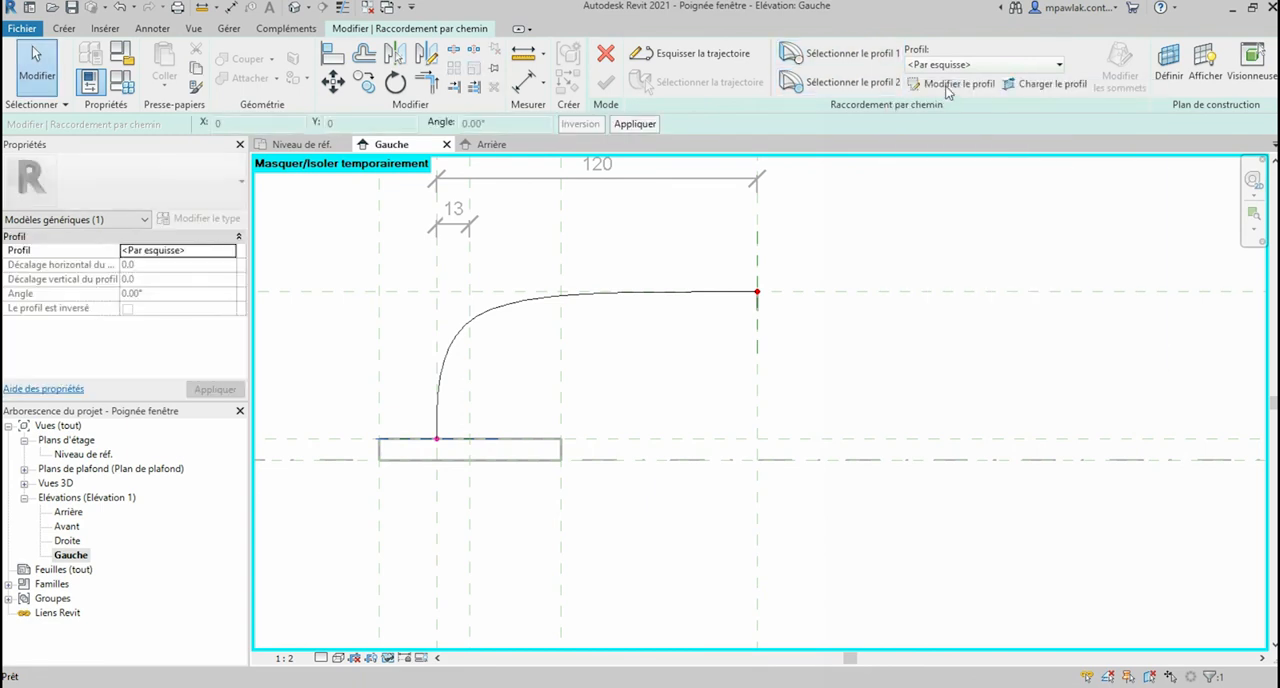
{"action": "left_click", "coordinate": [947, 85]}
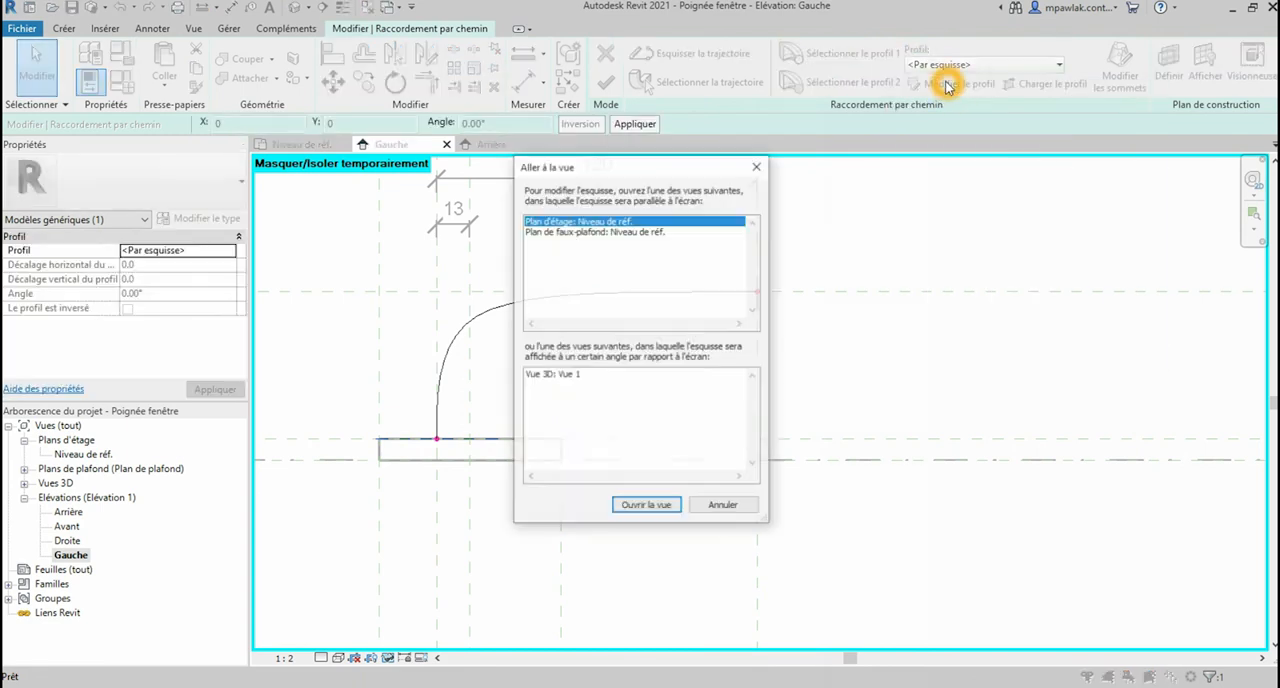
{"action": "left_click", "coordinate": [582, 376]}
{"action": "left_click", "coordinate": [669, 509]}
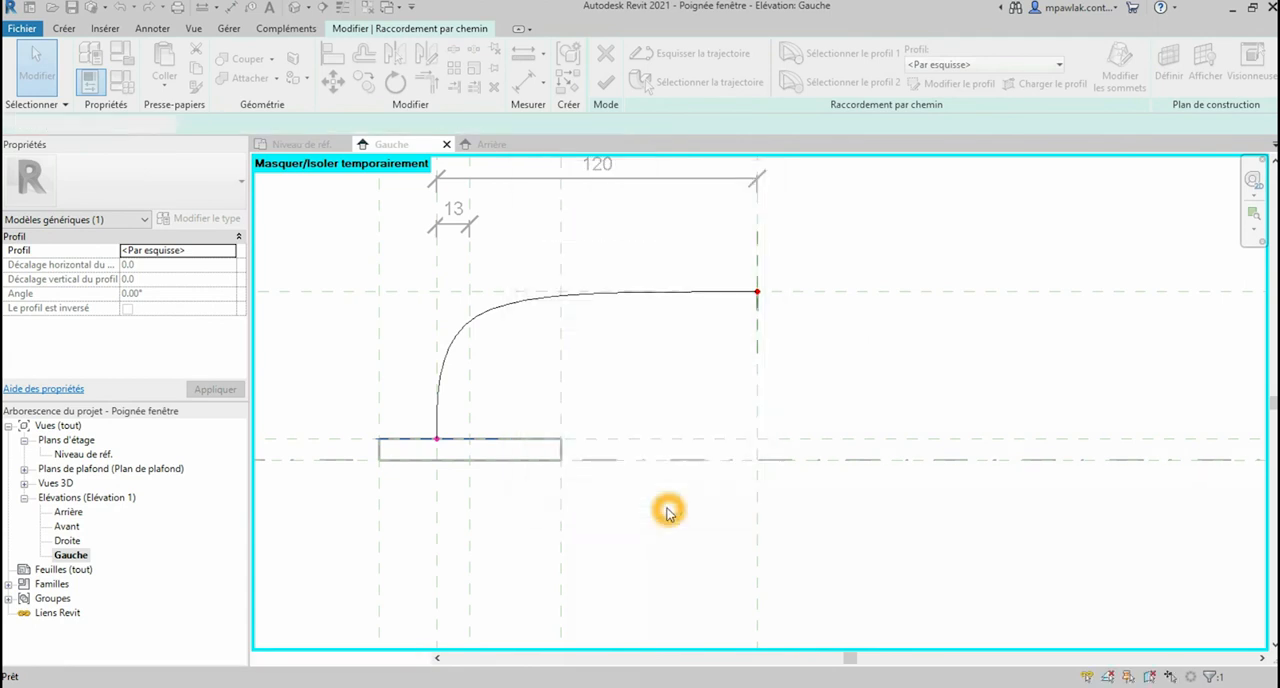
Step: Set the scale of the 3D view Vue 1 to 1:1
{"action": "scroll", "coordinate": [762, 385], "scroll_direction": "up", "scroll_amount": 8}
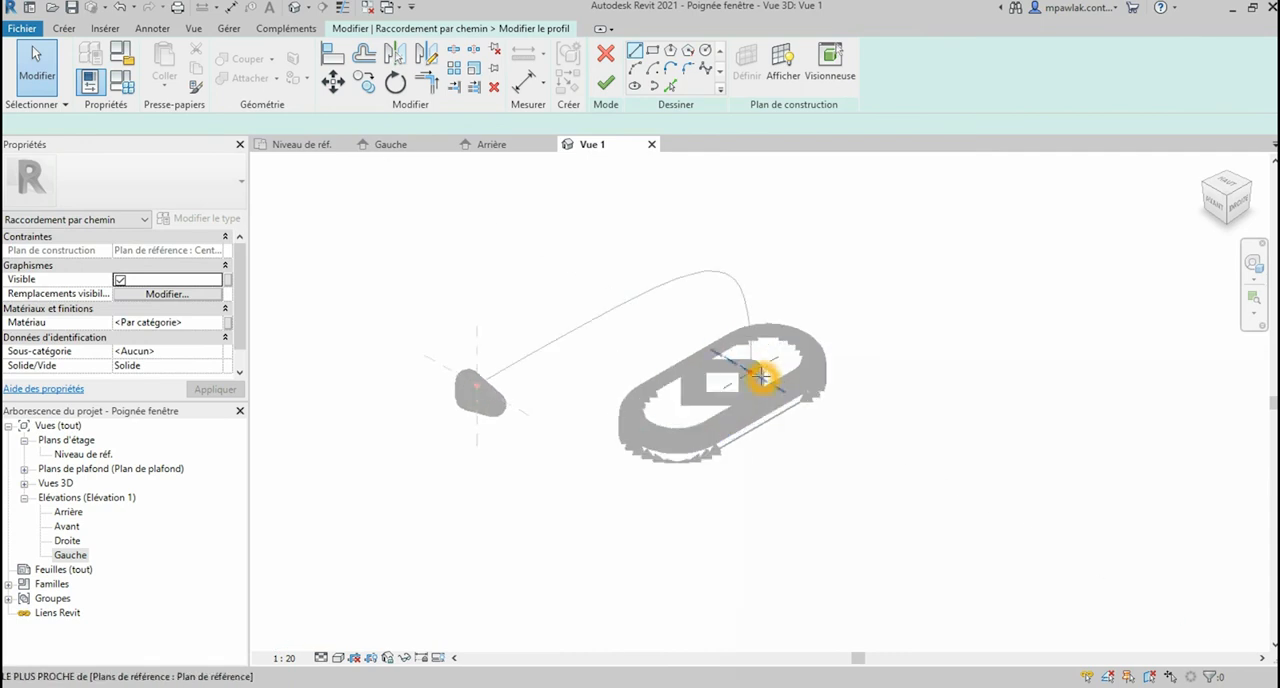
{"action": "scroll", "coordinate": [757, 374], "scroll_direction": "up", "scroll_amount": 5}
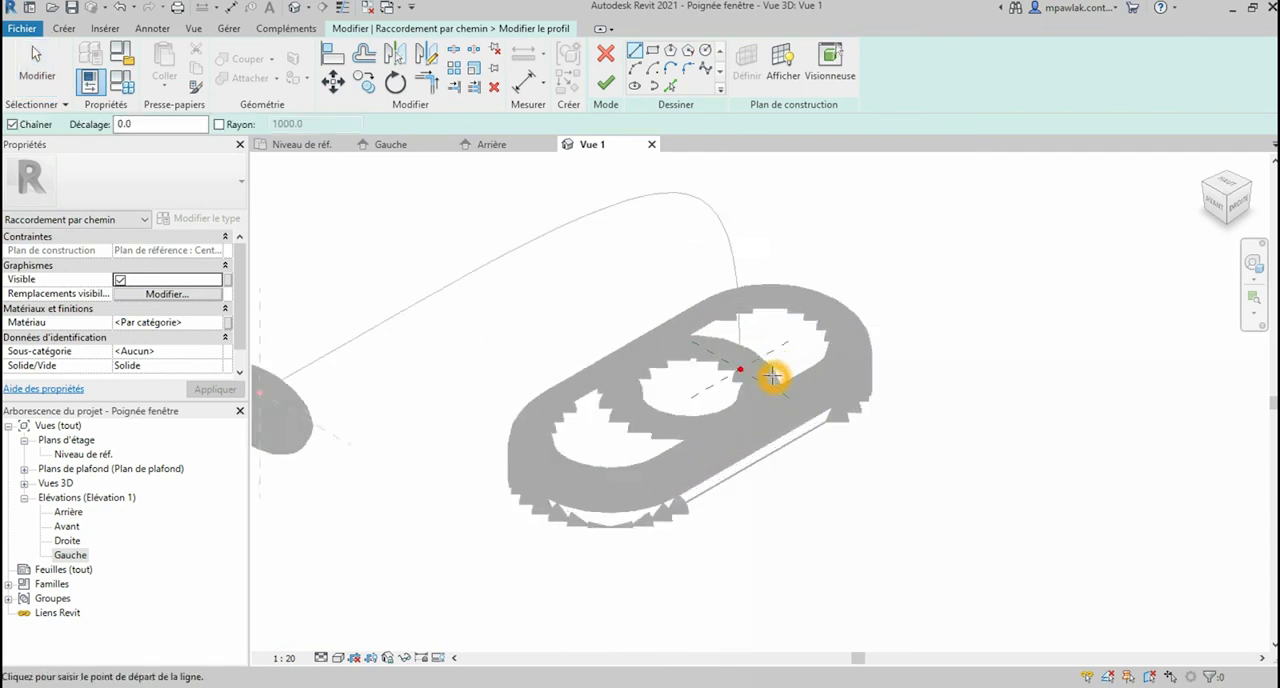
{"action": "left_click", "coordinate": [286, 657]}
{"action": "left_click", "coordinate": [318, 430]}
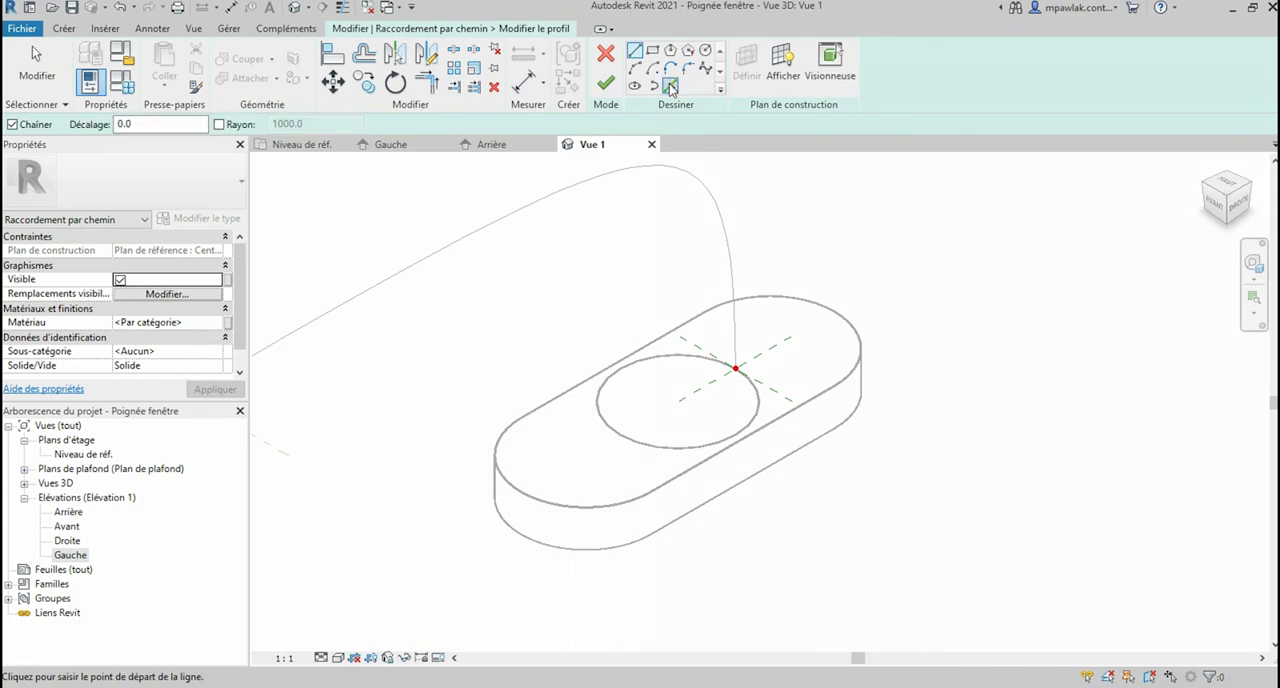
Step: Pick the circle on the base's top face as the sketch of profile 1 and finish the profile
{"action": "left_click", "coordinate": [671, 88]}
{"action": "left_click", "coordinate": [760, 408]}
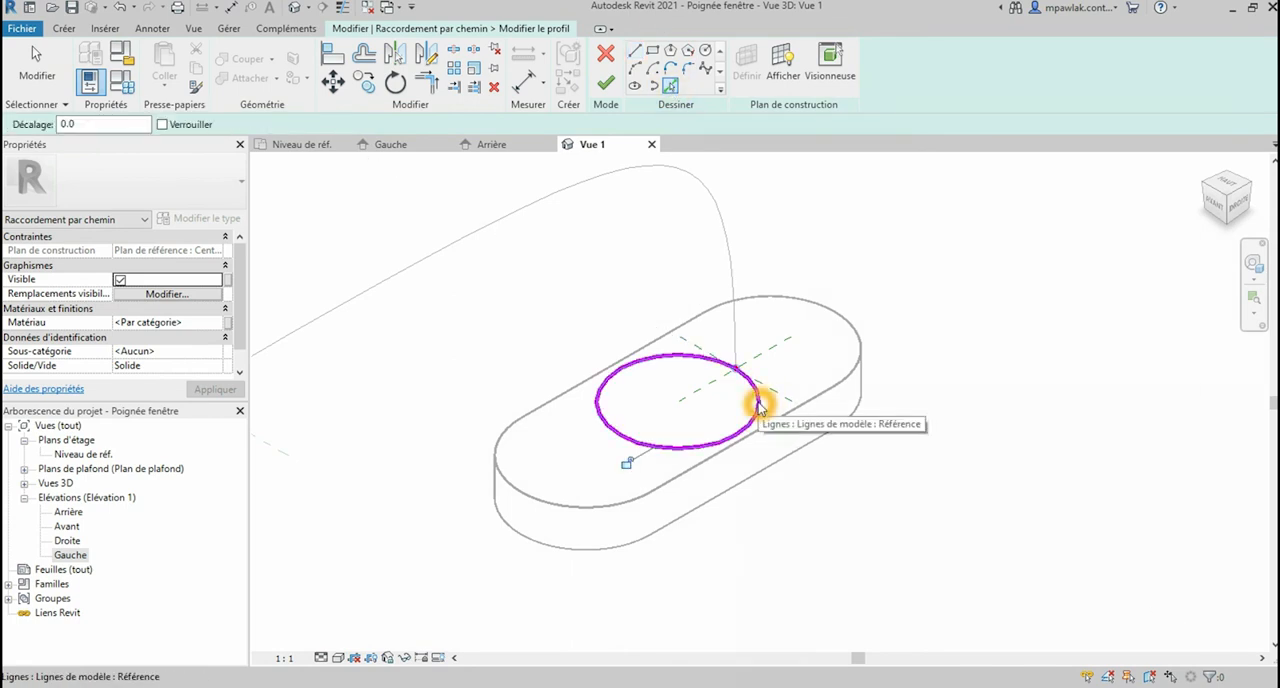
{"action": "left_click", "coordinate": [608, 85]}
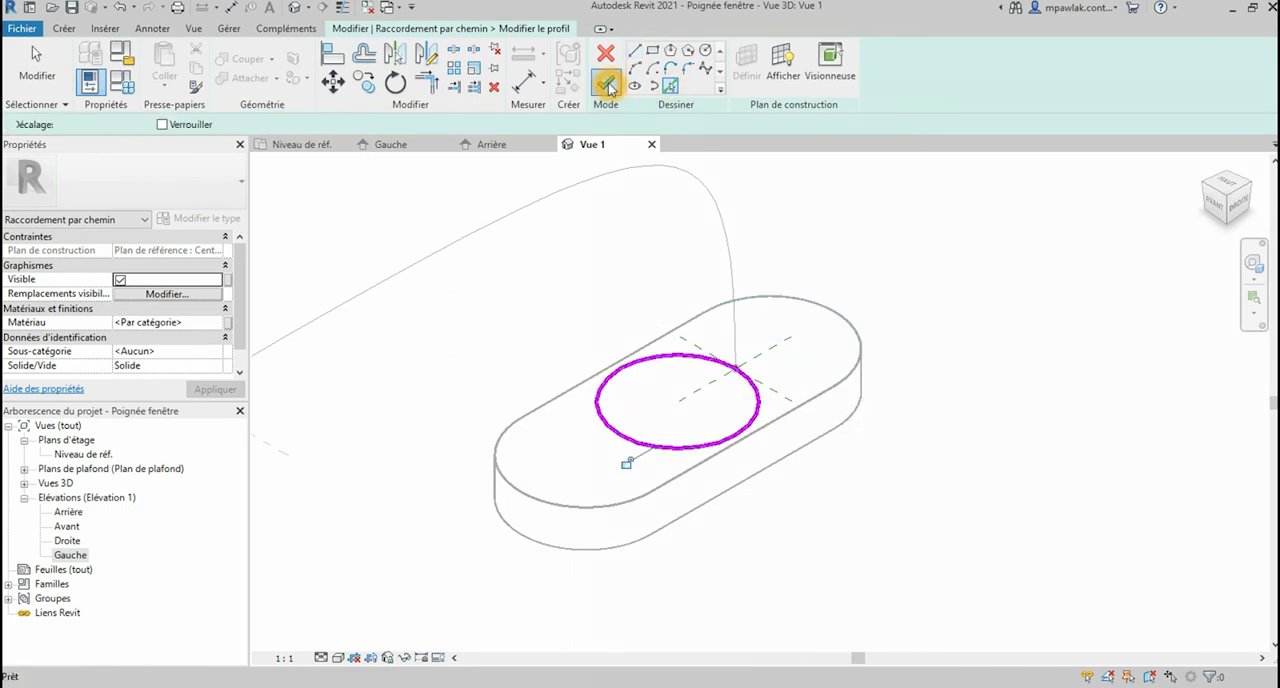
Step: Pick the ellipse at the path's far end as the sketch of profile 2 and finish the swept blend
{"action": "left_click", "coordinate": [880, 80]}
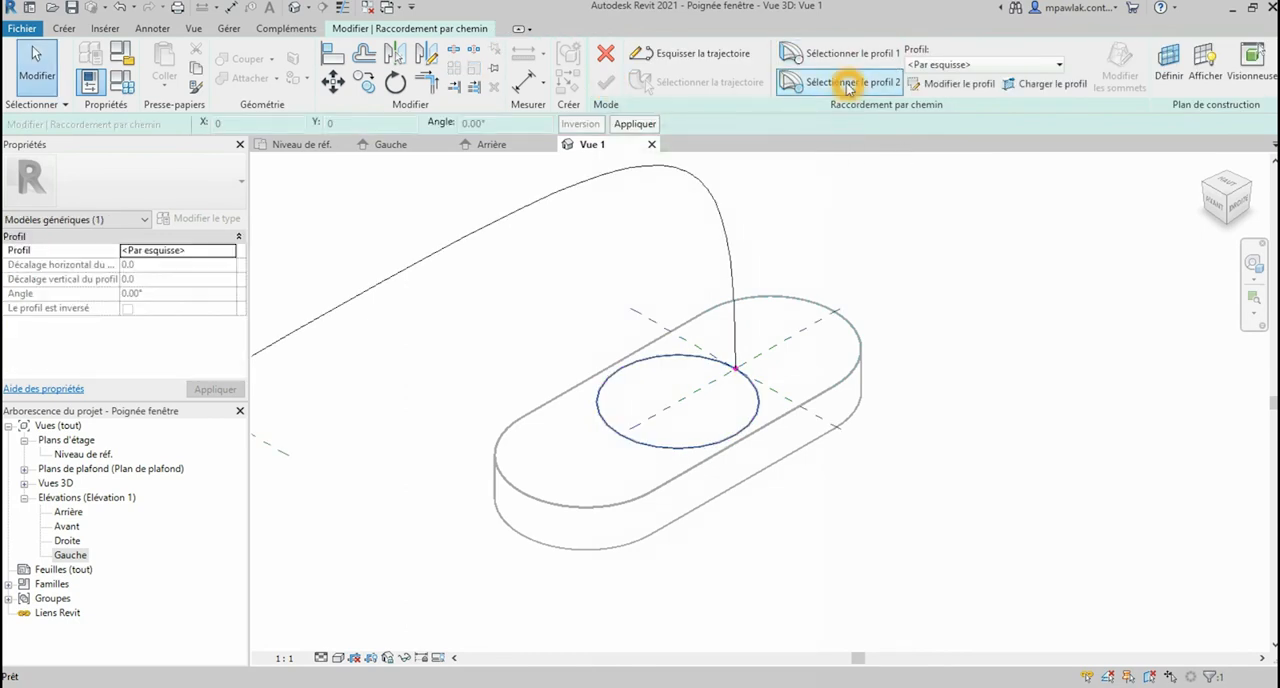
{"action": "scroll", "coordinate": [958, 290], "scroll_direction": "down", "scroll_amount": 1}
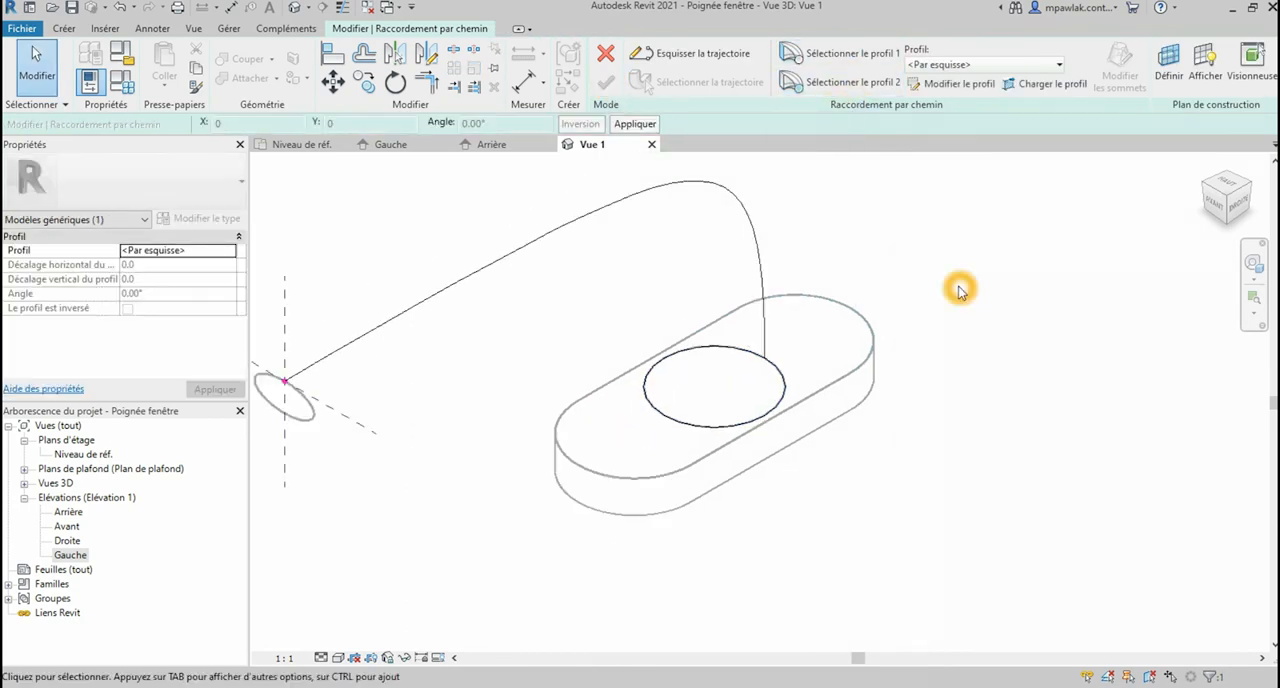
{"action": "left_click", "coordinate": [956, 84]}
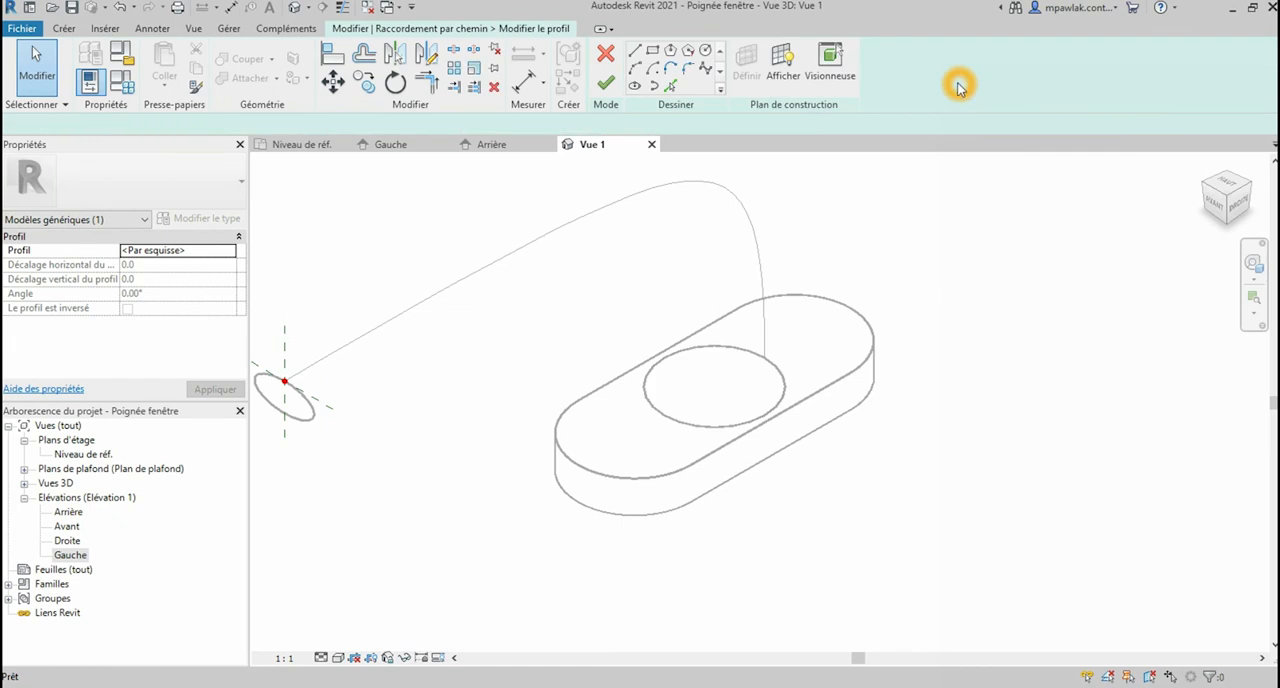
{"action": "left_click", "coordinate": [668, 88]}
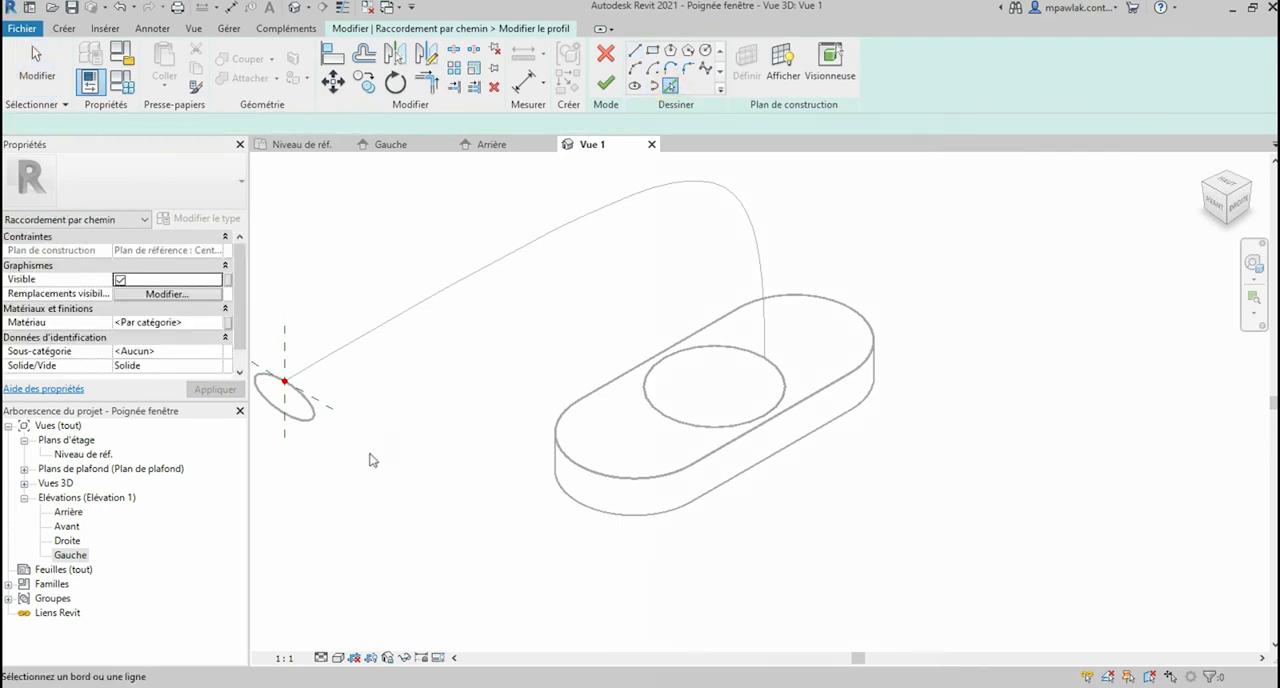
{"action": "left_click", "coordinate": [318, 418]}
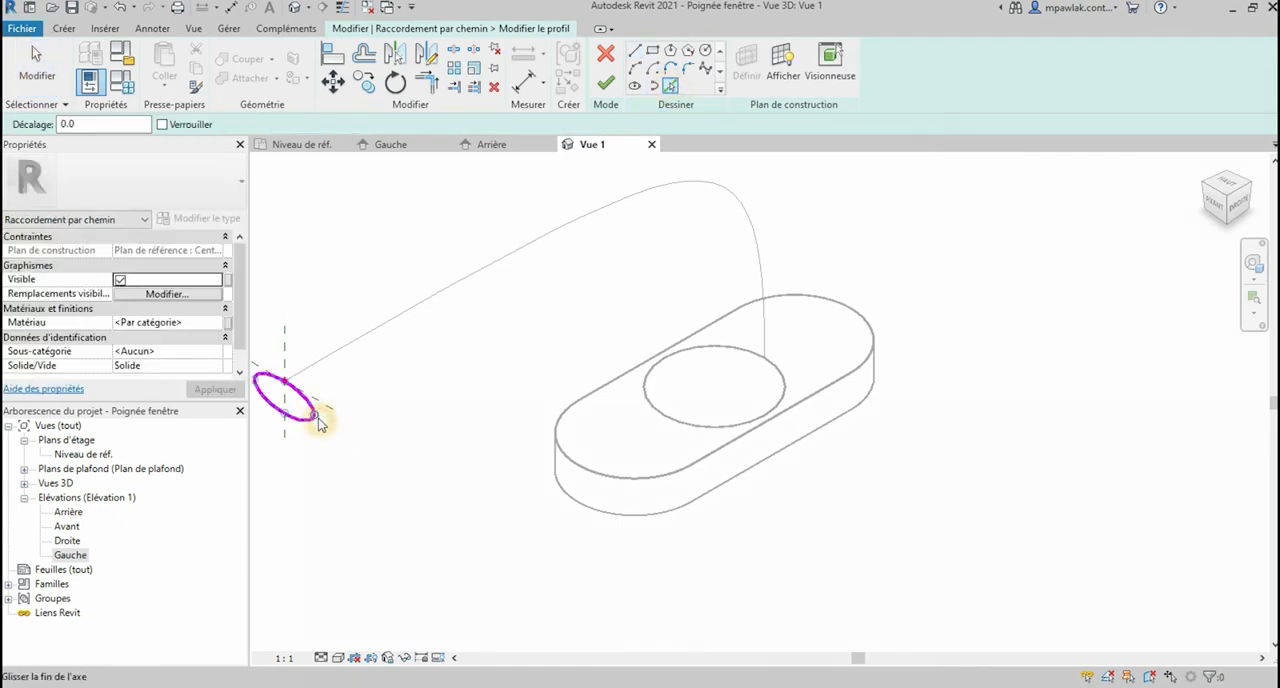
{"action": "left_click", "coordinate": [604, 86]}
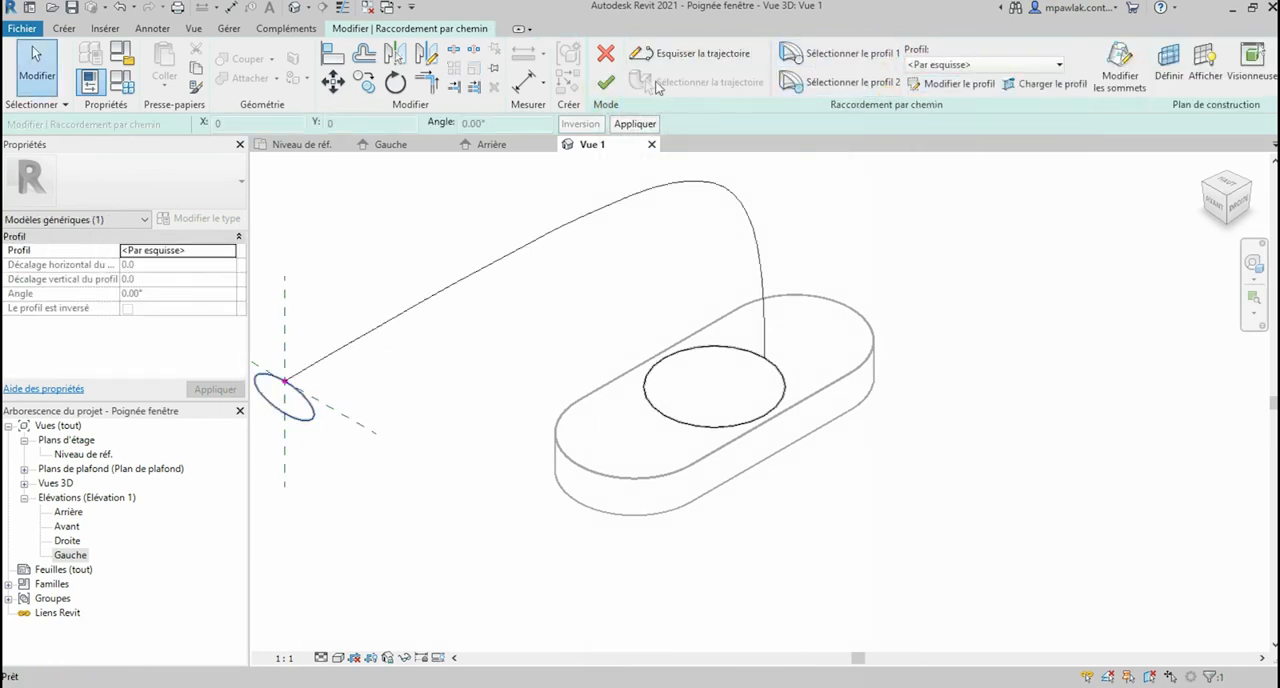
{"action": "left_click", "coordinate": [607, 85]}
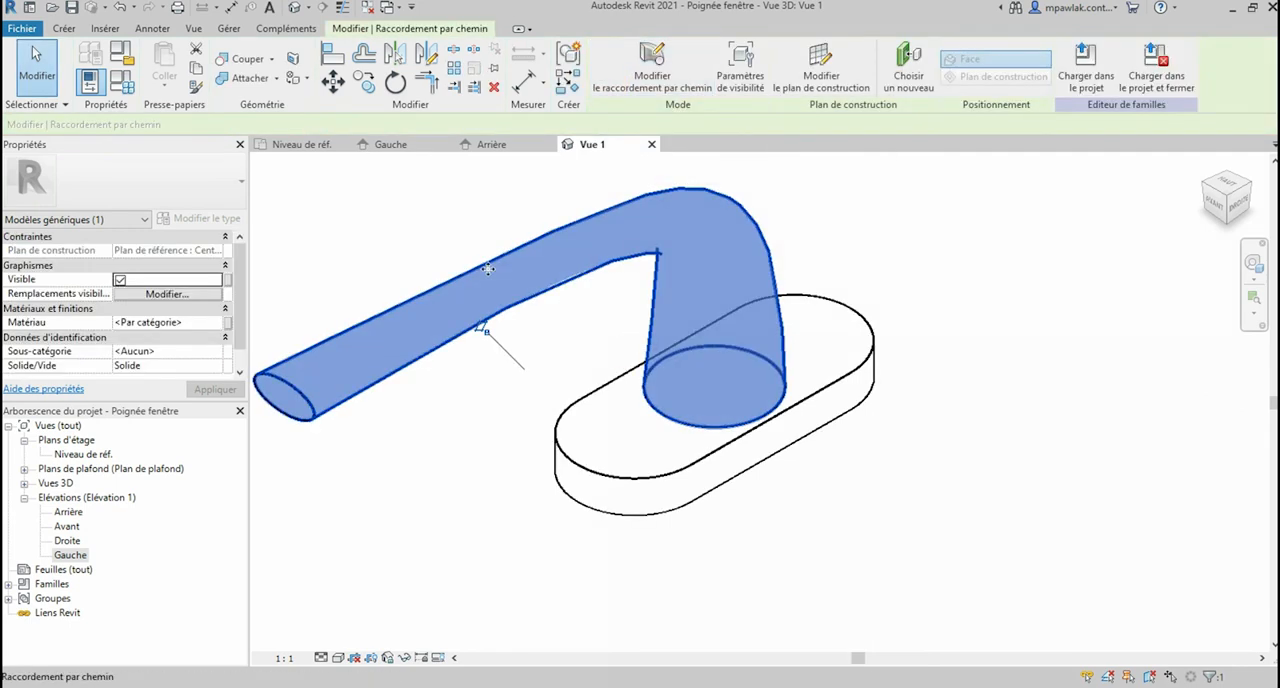
Step: Open the default 3D view and start a void sweep (Vide par extrusion par chemin) with a picked path
{"action": "left_click", "coordinate": [298, 8]}
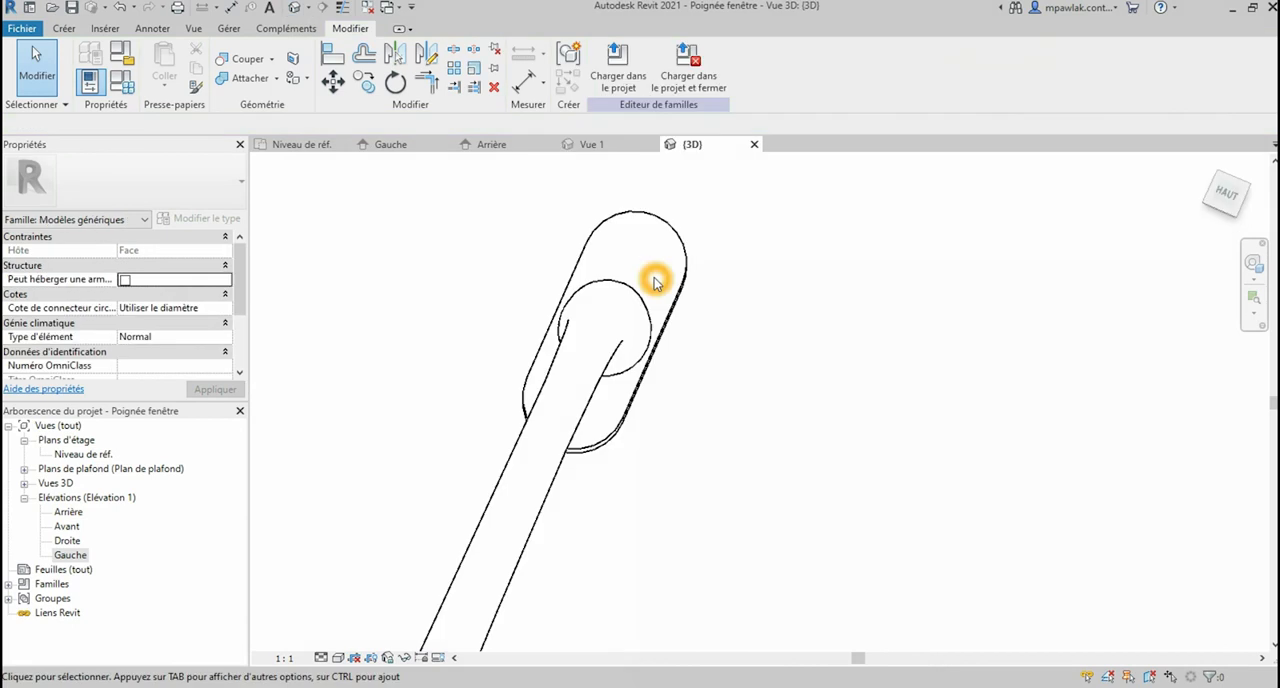
{"action": "middle_click_drag", "start_coordinate": [469, 346], "coordinate": [689, 271], "text": "shift"}
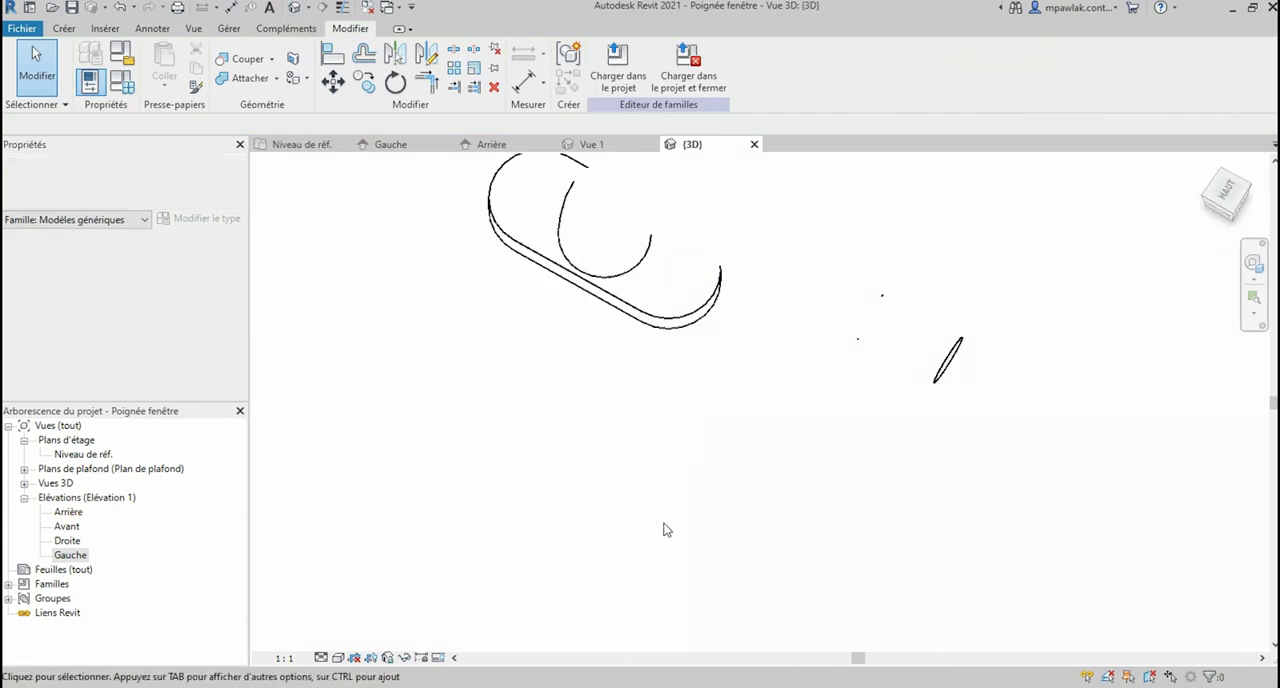
{"action": "scroll", "coordinate": [663, 330], "scroll_direction": "up", "scroll_amount": 5}
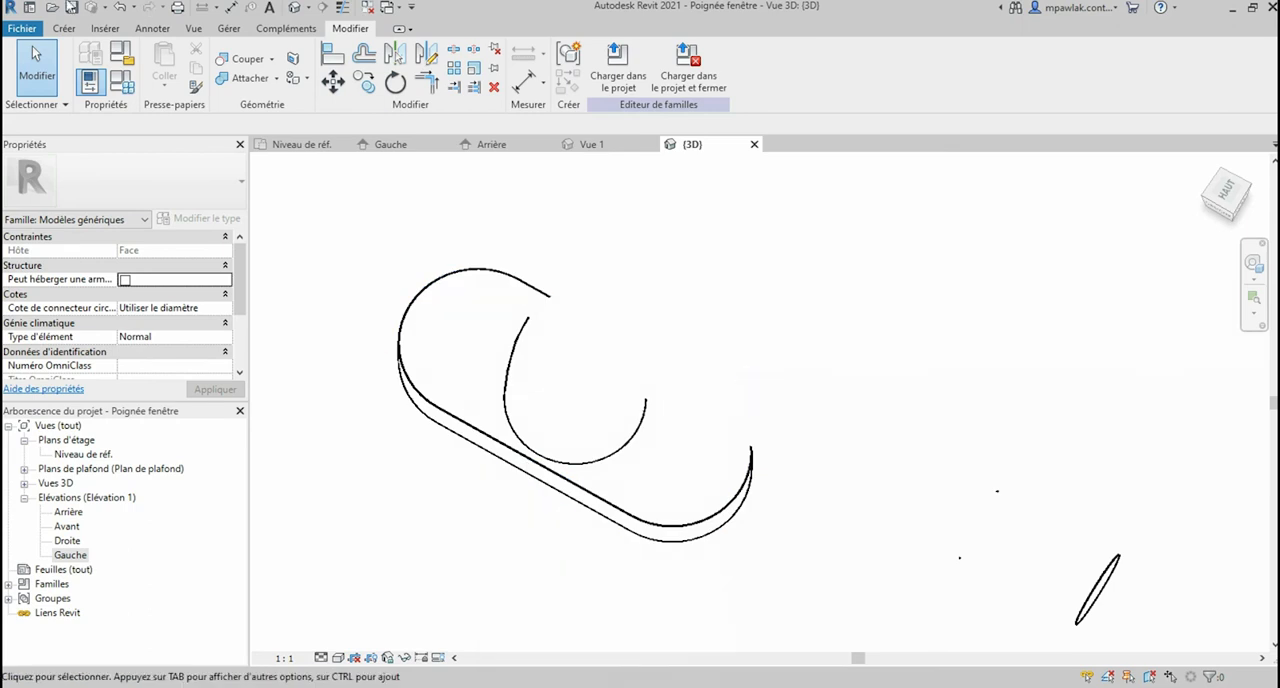
{"action": "left_click", "coordinate": [63, 28]}
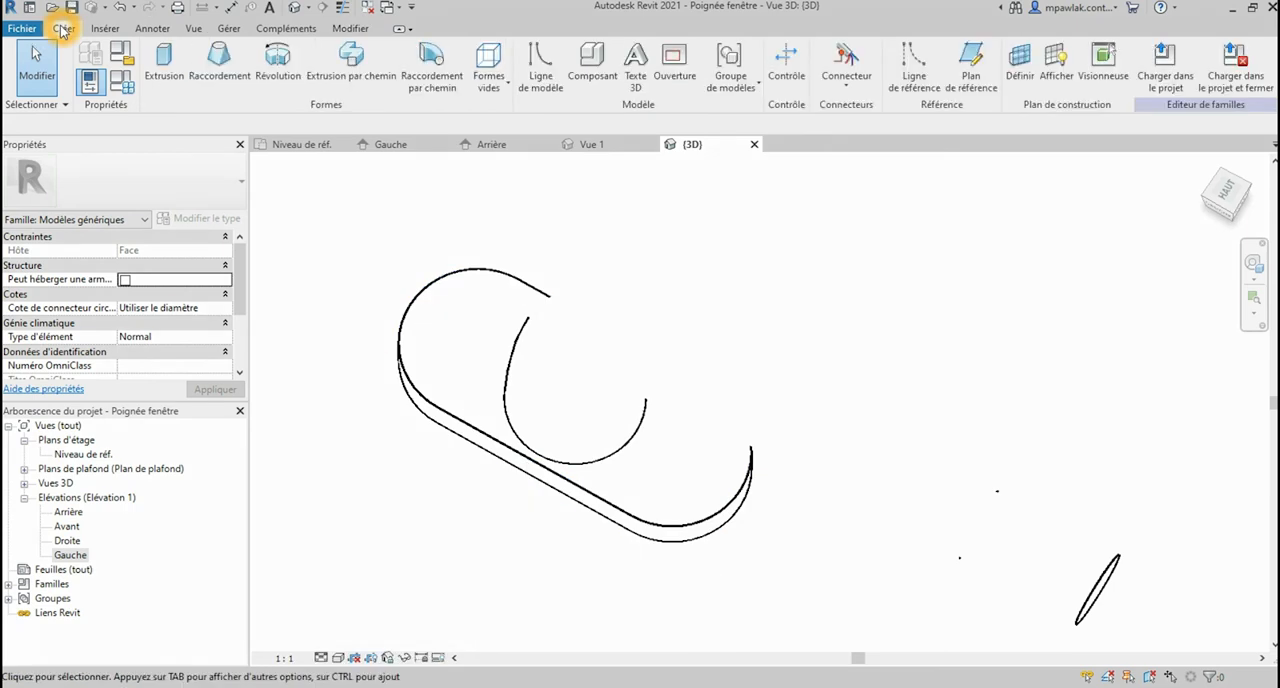
{"action": "left_click", "coordinate": [489, 86]}
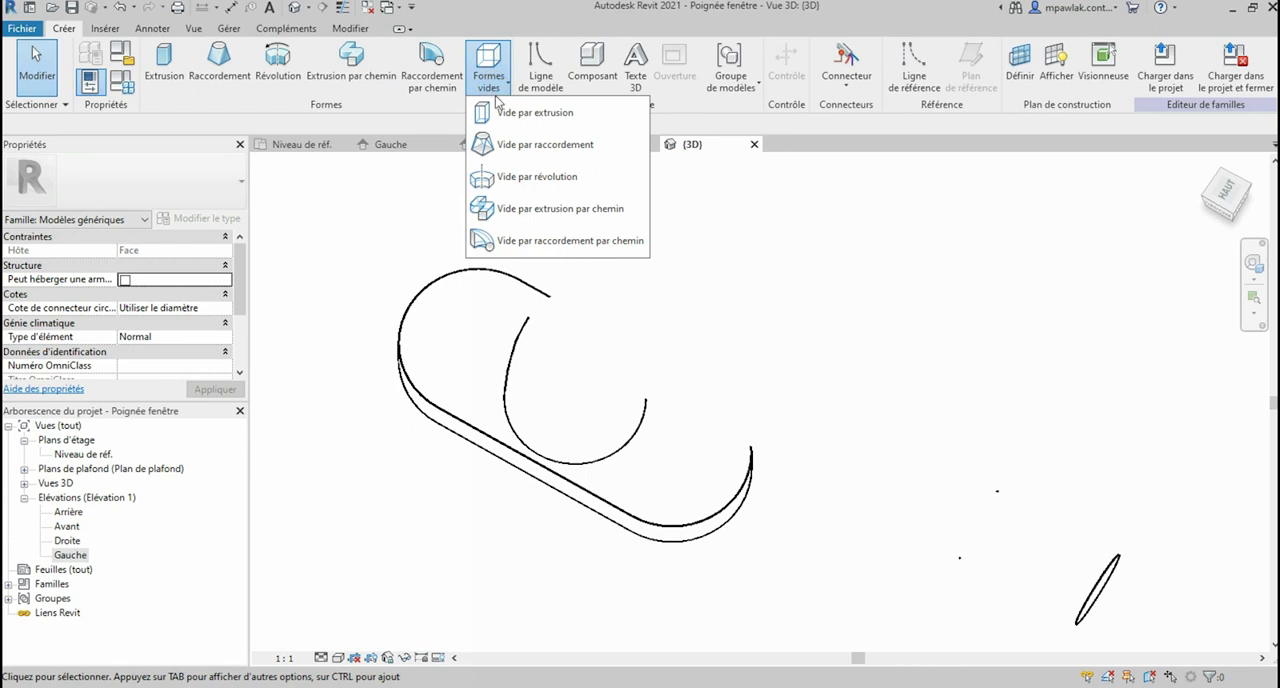
{"action": "left_click", "coordinate": [543, 210]}
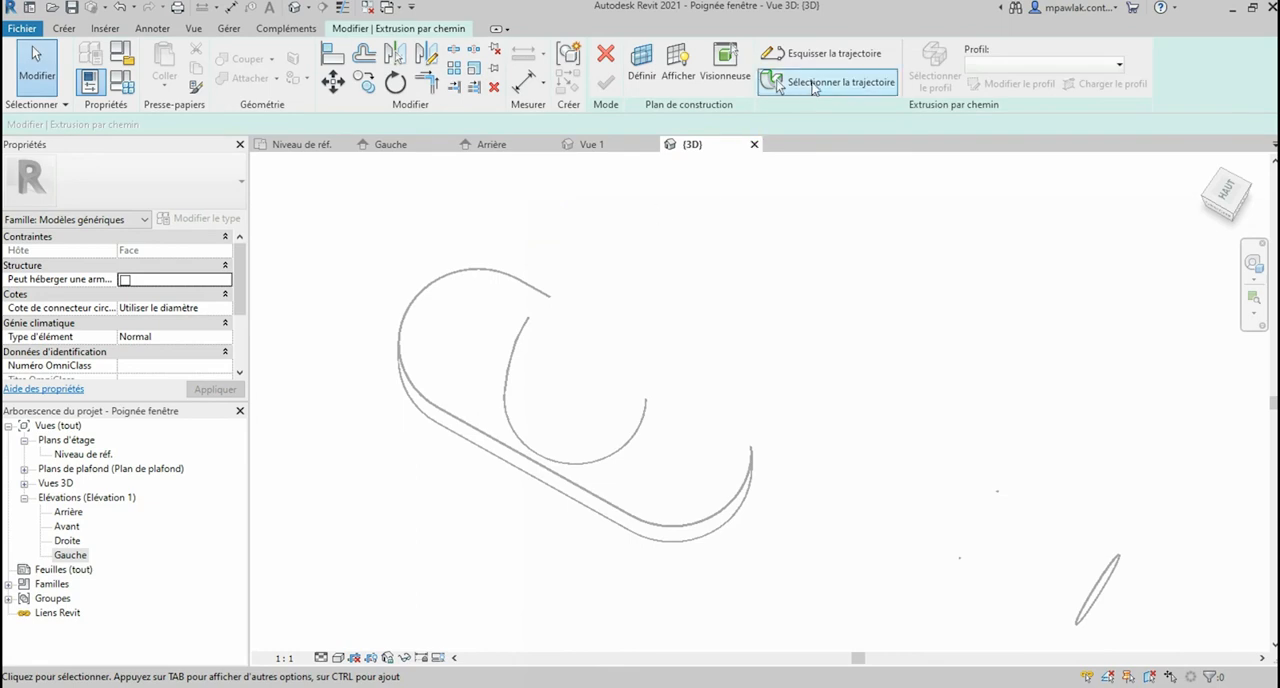
{"action": "left_click", "coordinate": [779, 86]}
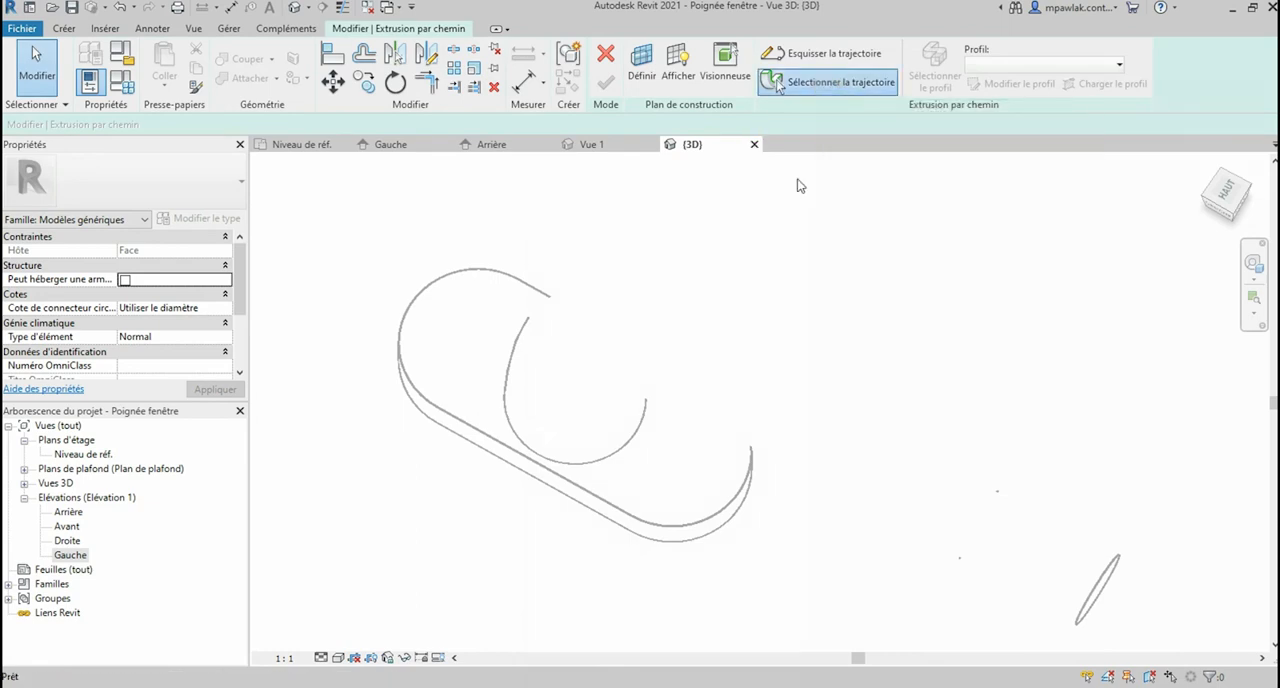
Step: Pick the complete top edge loop of the rounded base as the void sweep's path and finish the path
{"action": "left_click", "coordinate": [413, 385]}
{"action": "left_click", "coordinate": [465, 430]}
{"action": "left_click", "coordinate": [740, 515]}
{"action": "left_click", "coordinate": [697, 385]}
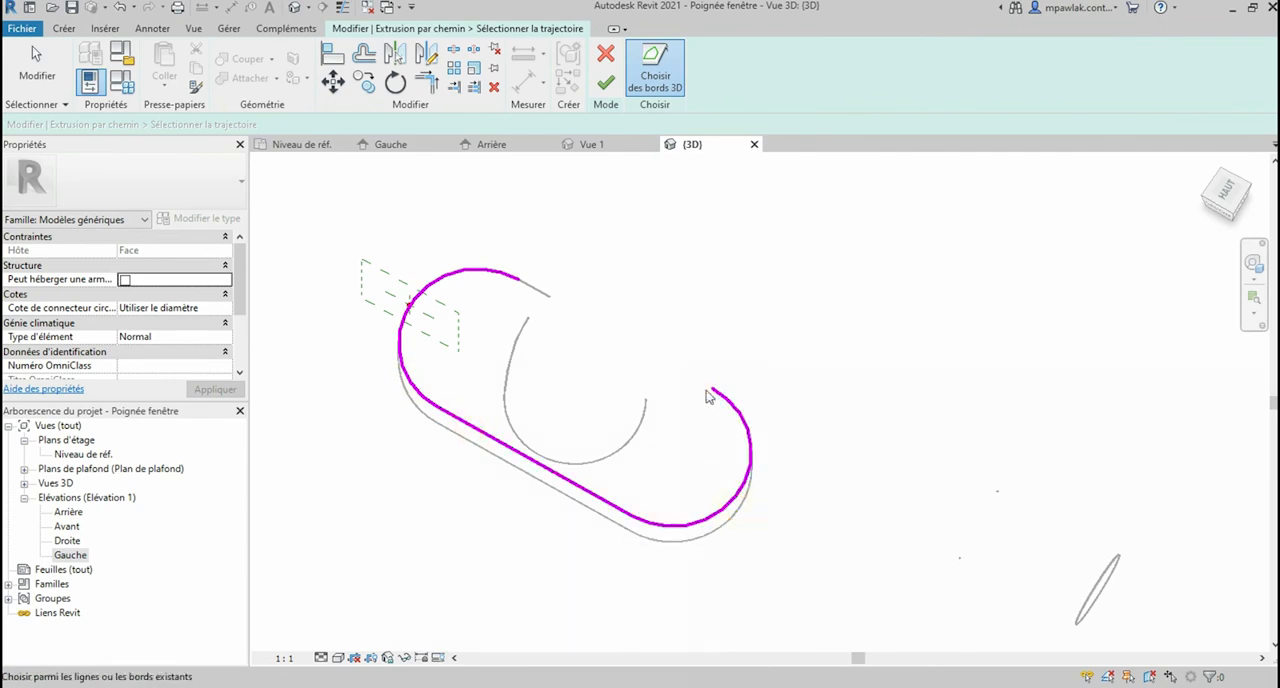
{"action": "scroll", "coordinate": [774, 415], "scroll_direction": "up", "scroll_amount": 2}
{"action": "left_click", "coordinate": [423, 231]}
{"action": "left_click", "coordinate": [606, 85]}
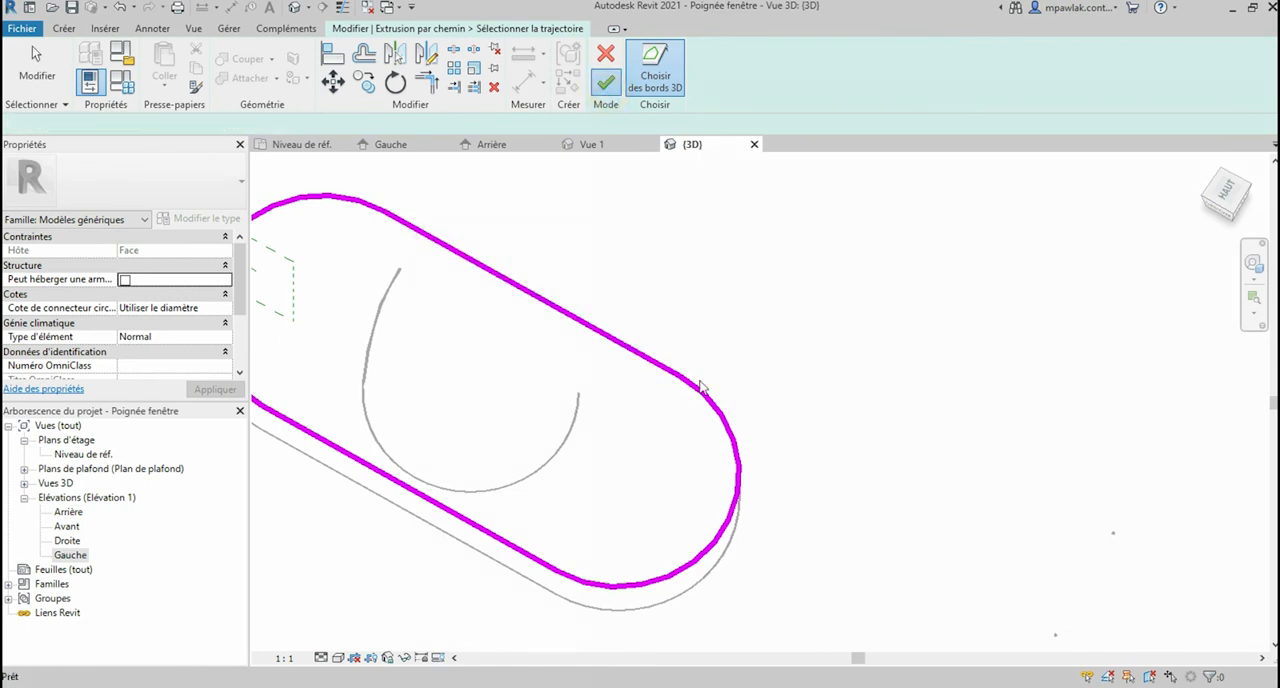
Step: Select the void sweep's profile on the base's rounded end, open its sketch for editing and begin drawing its lines
{"action": "scroll", "coordinate": [751, 402], "scroll_direction": "down", "scroll_amount": 2}
{"action": "scroll", "coordinate": [753, 411], "scroll_direction": "down", "scroll_amount": 2}
{"action": "scroll", "coordinate": [500, 330], "scroll_direction": "up", "scroll_amount": 3}
{"action": "left_click", "coordinate": [485, 316]}
{"action": "scroll", "coordinate": [522, 329], "scroll_direction": "up", "scroll_amount": 4}
{"action": "left_click", "coordinate": [414, 31]}
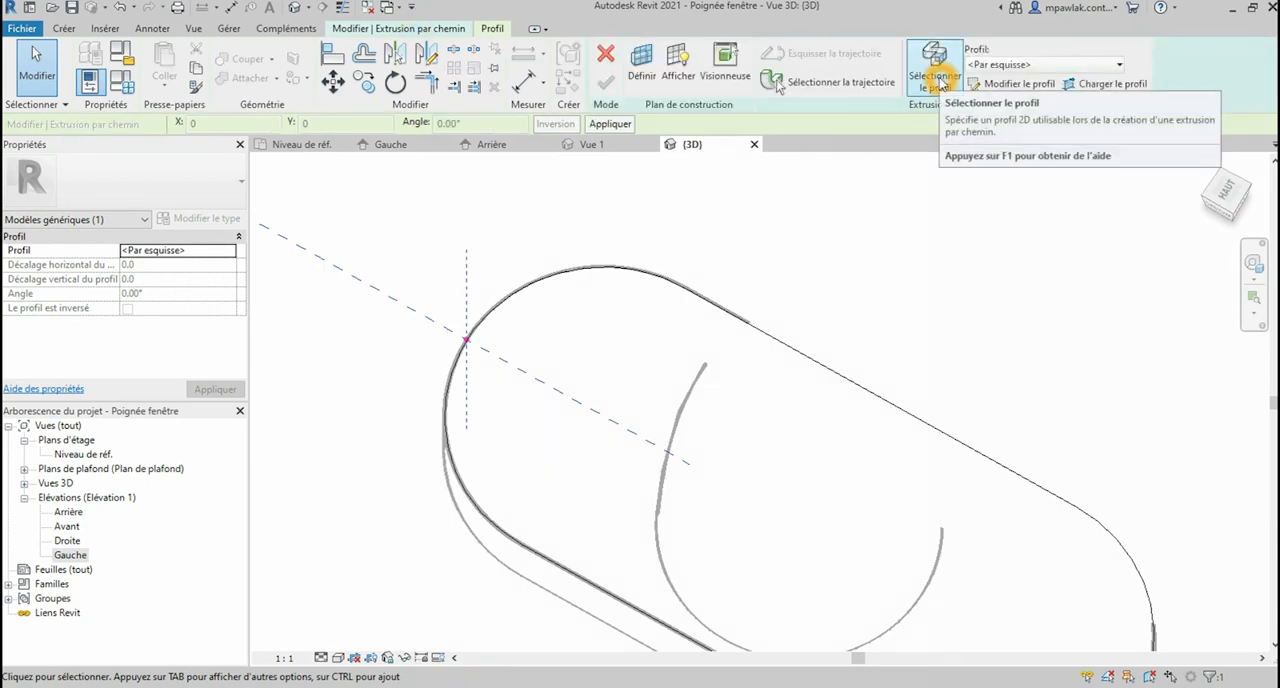
{"action": "left_click", "coordinate": [996, 86]}
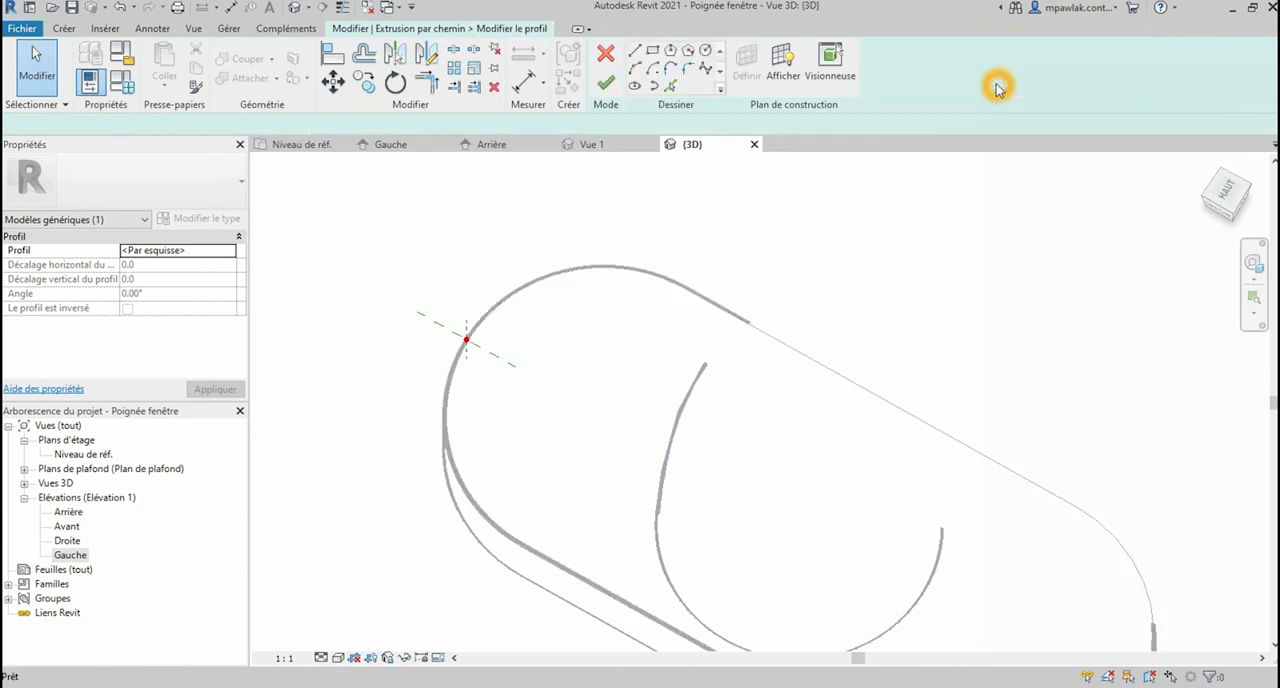
{"action": "scroll", "coordinate": [466, 335], "scroll_direction": "up", "scroll_amount": 3}
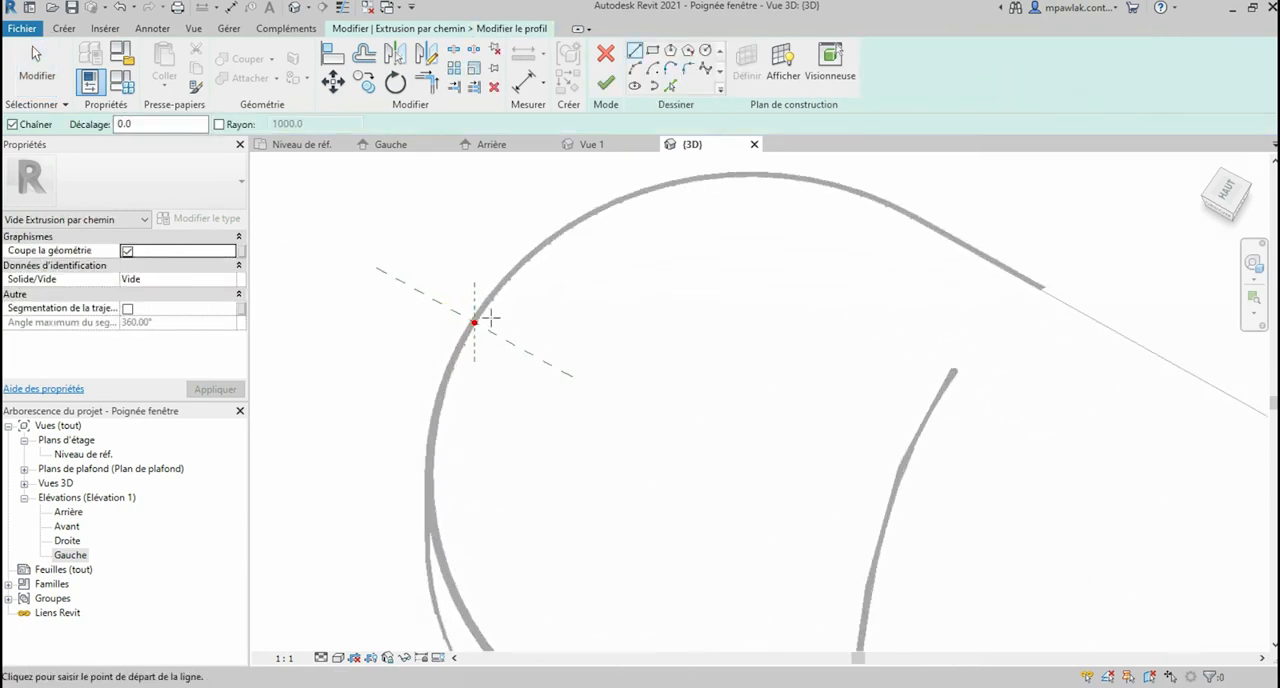
{"action": "scroll", "coordinate": [481, 325], "scroll_direction": "up", "scroll_amount": 3}
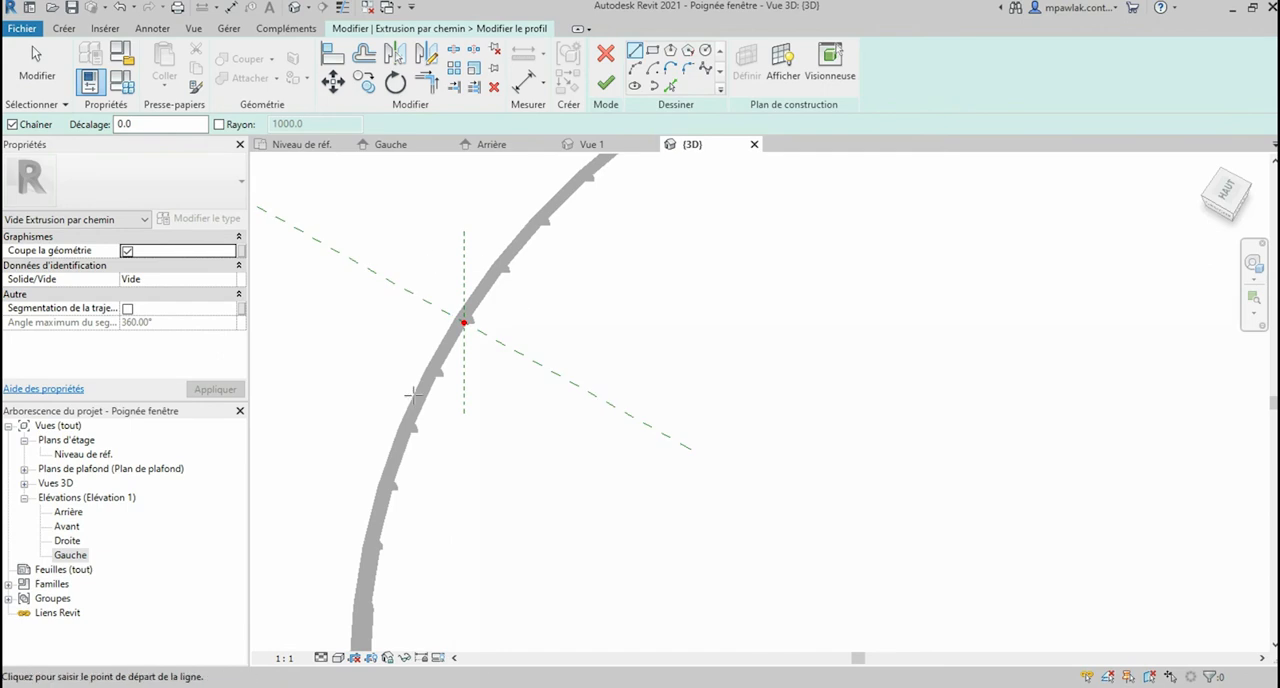
{"action": "left_click", "coordinate": [503, 395]}
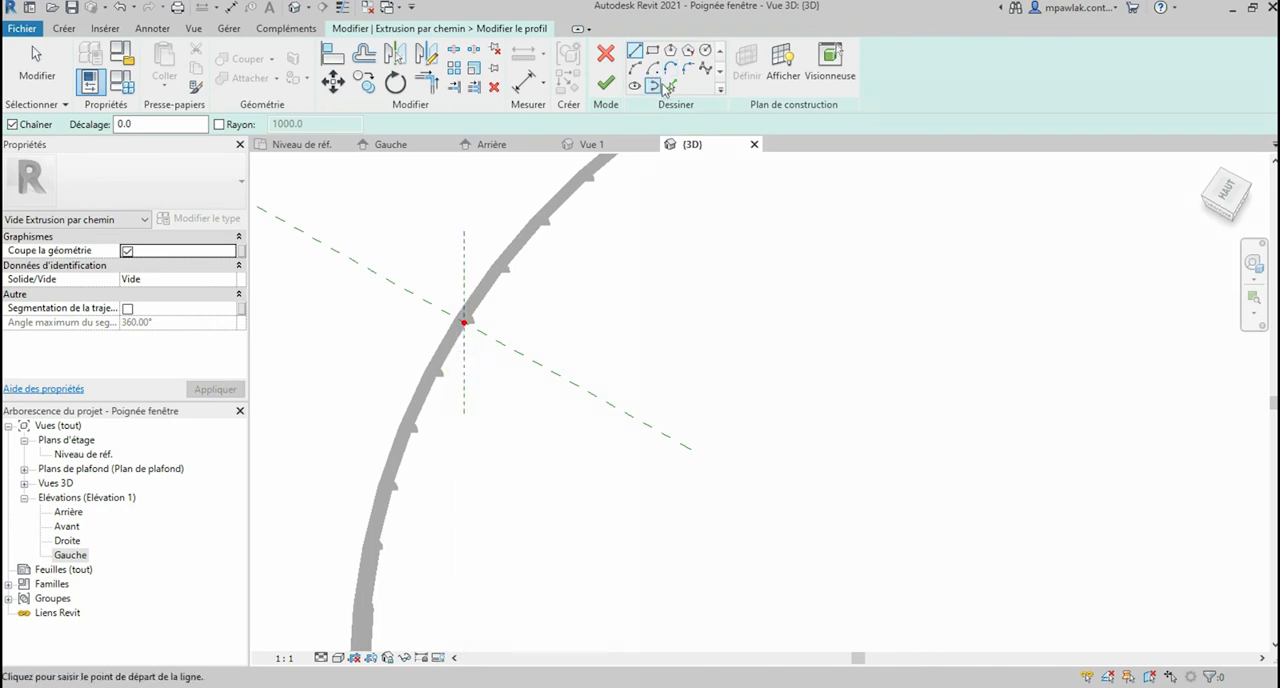
Step: Pick the two crossing reference planes as lines of the void sweep's profile sketch
{"action": "scroll", "coordinate": [458, 265], "scroll_direction": "down", "scroll_amount": 3}
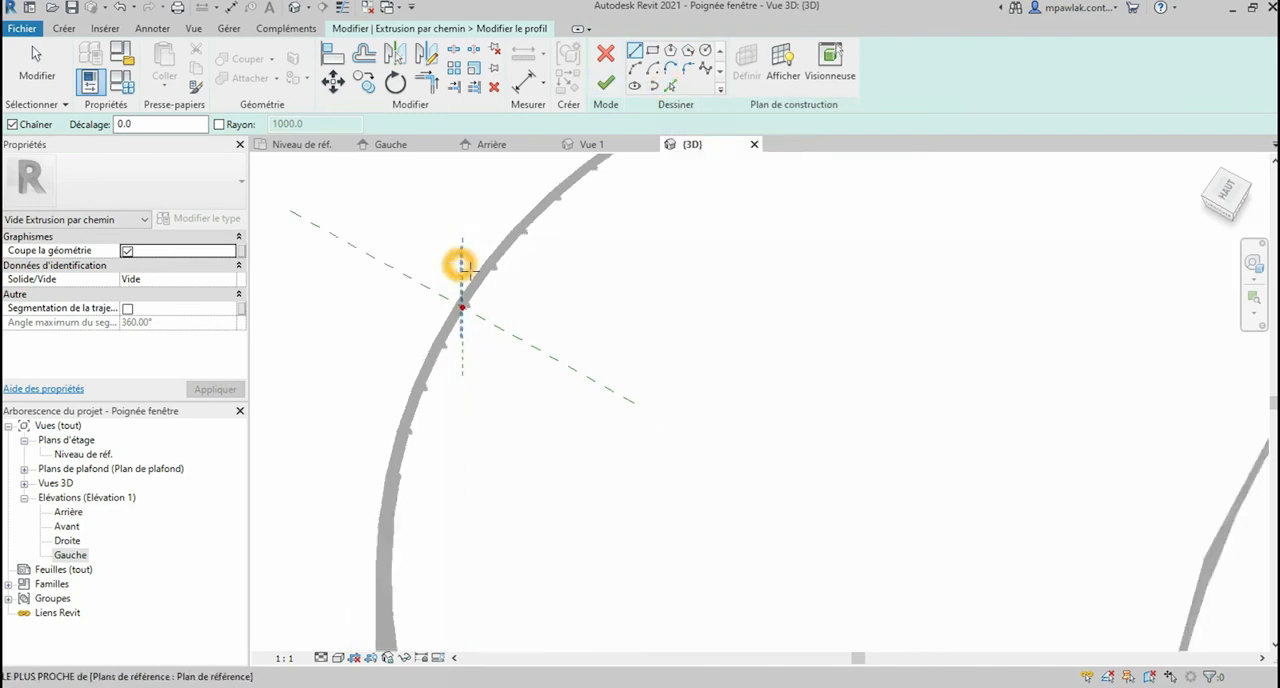
{"action": "scroll", "coordinate": [470, 291], "scroll_direction": "up", "scroll_amount": 2}
{"action": "left_click", "coordinate": [670, 89]}
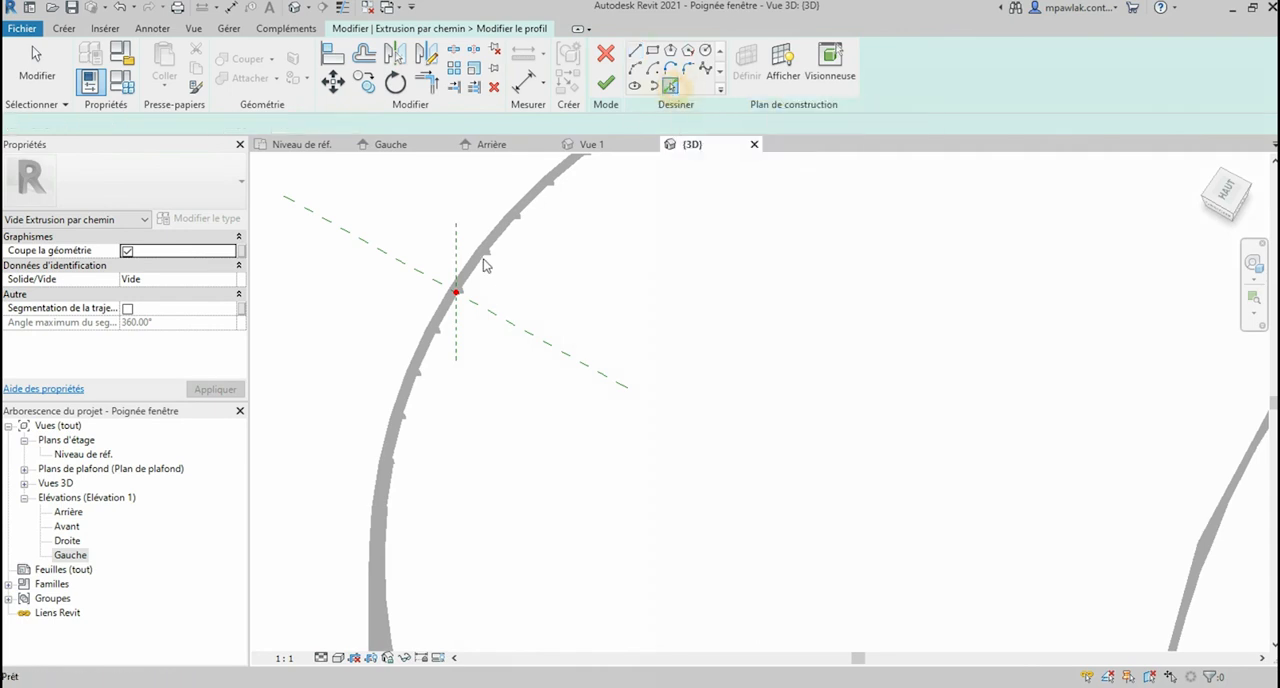
{"action": "left_click", "coordinate": [492, 311]}
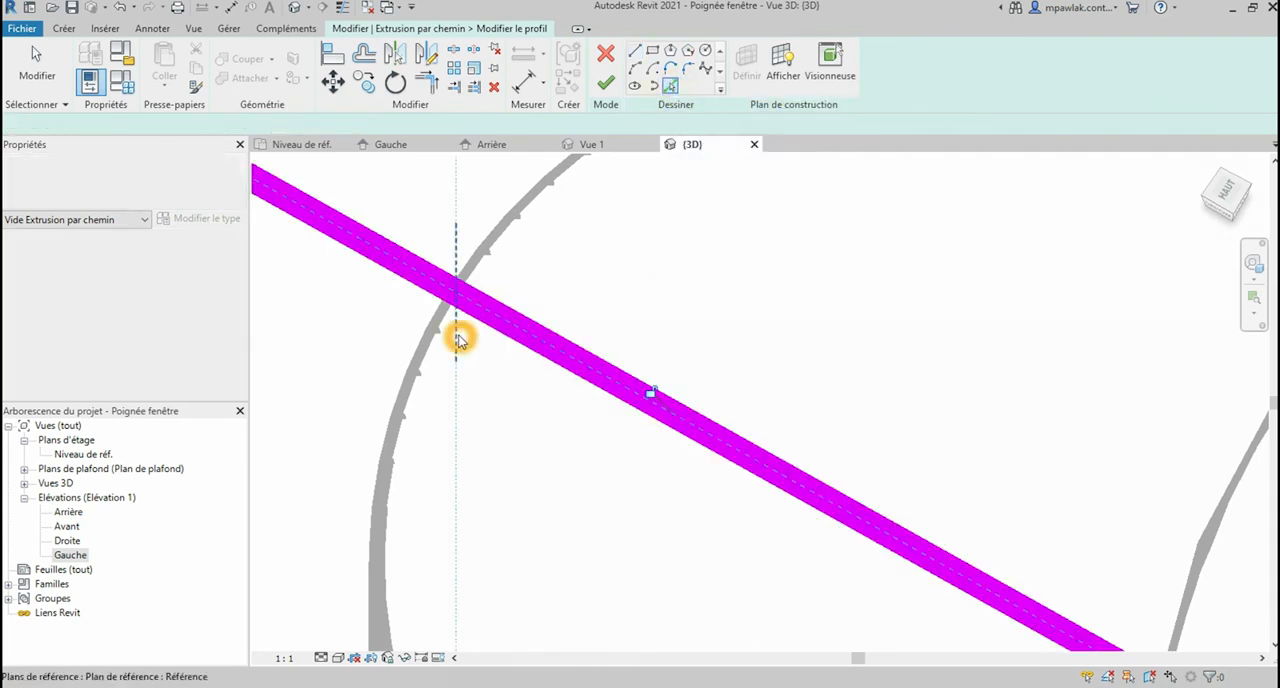
{"action": "left_click", "coordinate": [457, 335]}
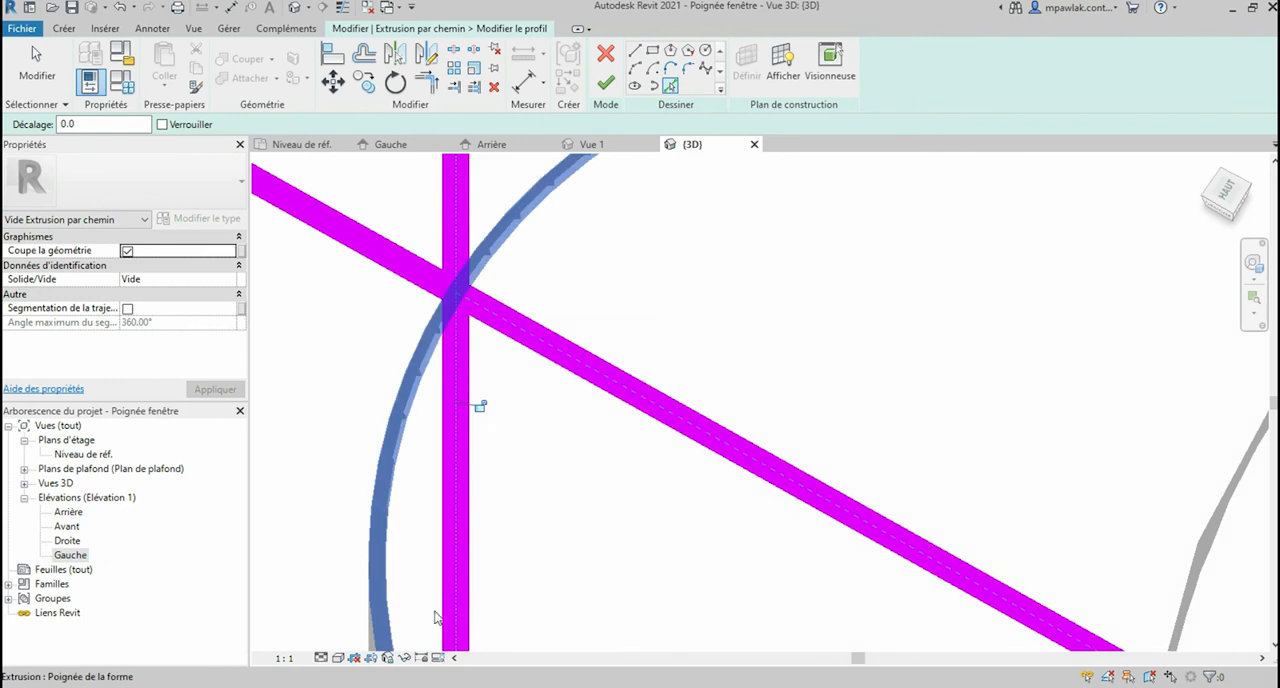
{"action": "left_click", "coordinate": [482, 313]}
{"action": "scroll", "coordinate": [483, 312], "scroll_direction": "down", "scroll_amount": 1}
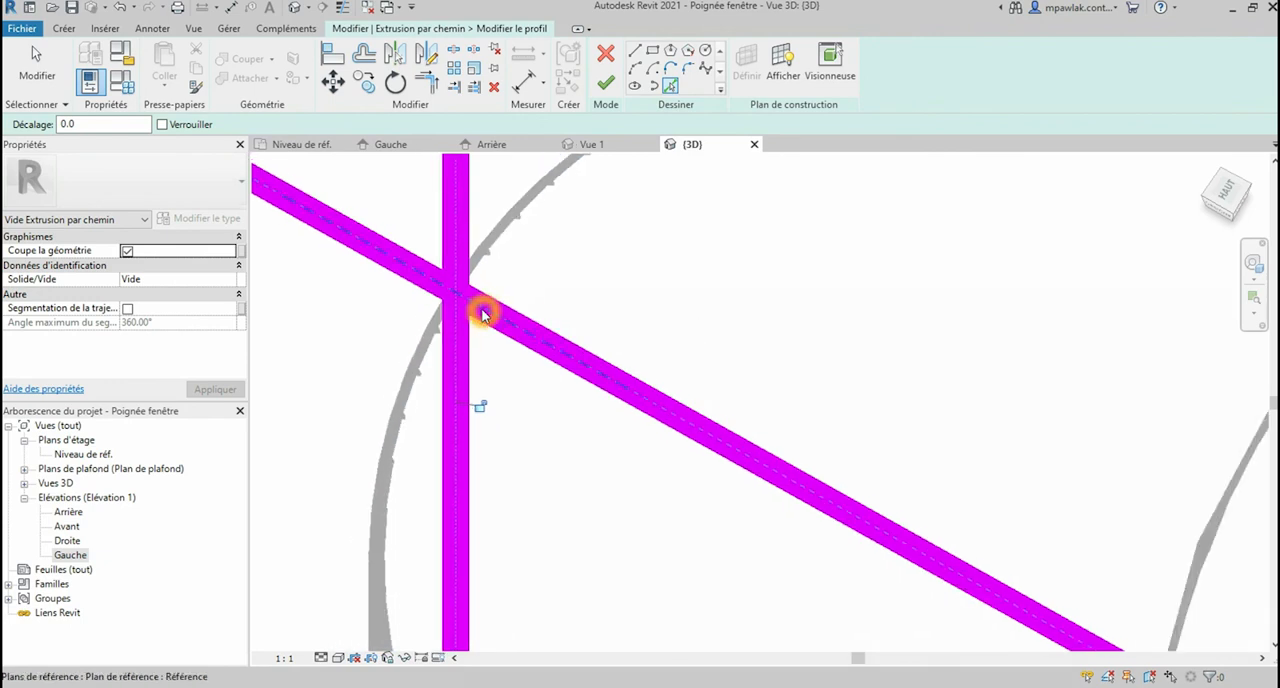
{"action": "left_click", "coordinate": [482, 398]}
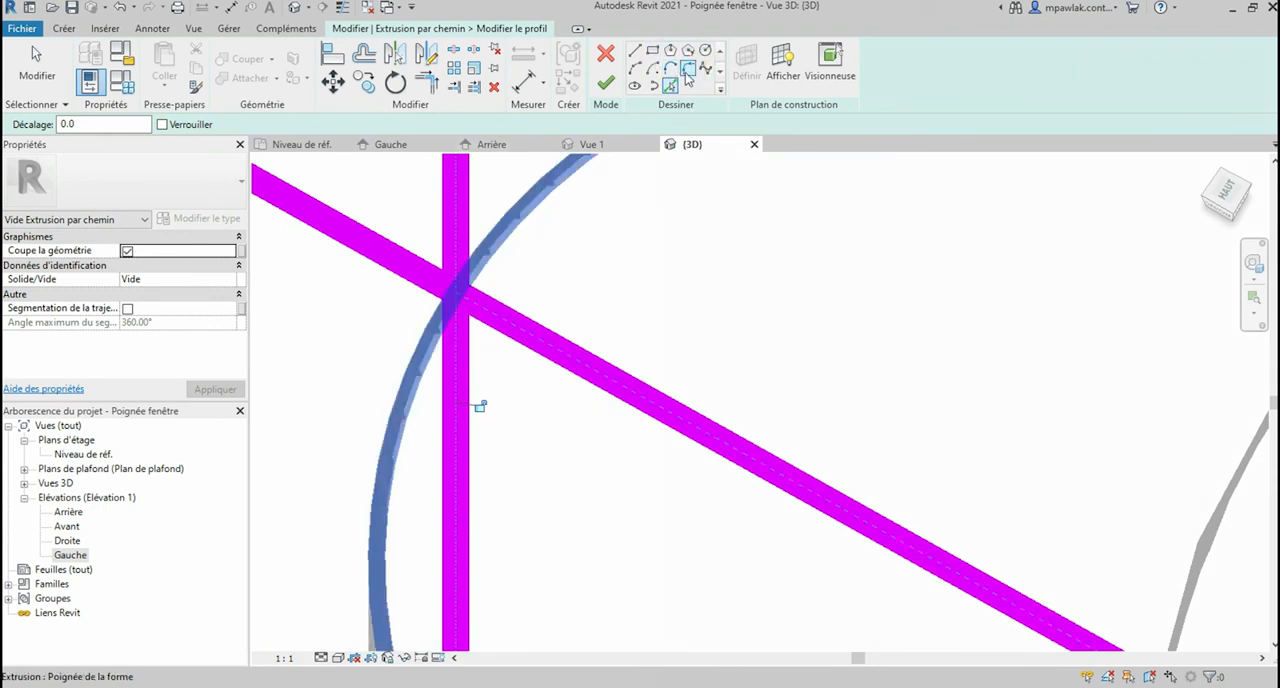
Step: Trim the vertical and slanted profile lines to a corner at the reference planes' intersection
{"action": "left_click", "coordinate": [428, 87]}
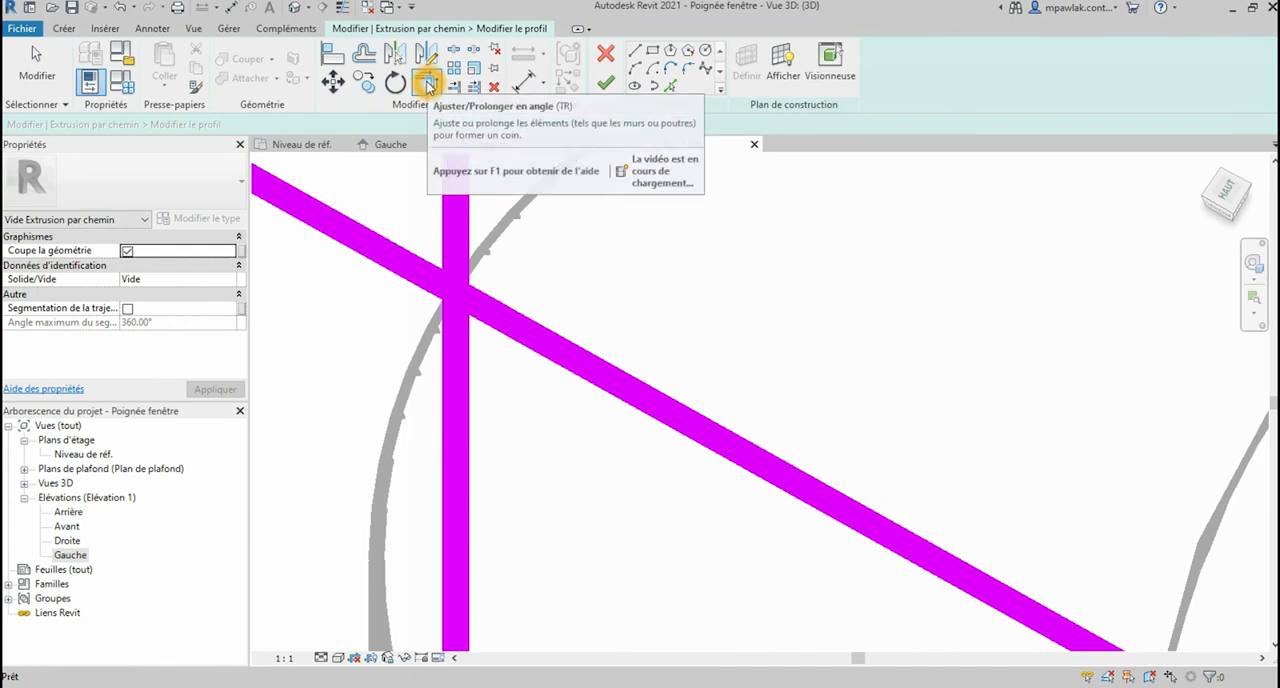
{"action": "left_click", "coordinate": [449, 310]}
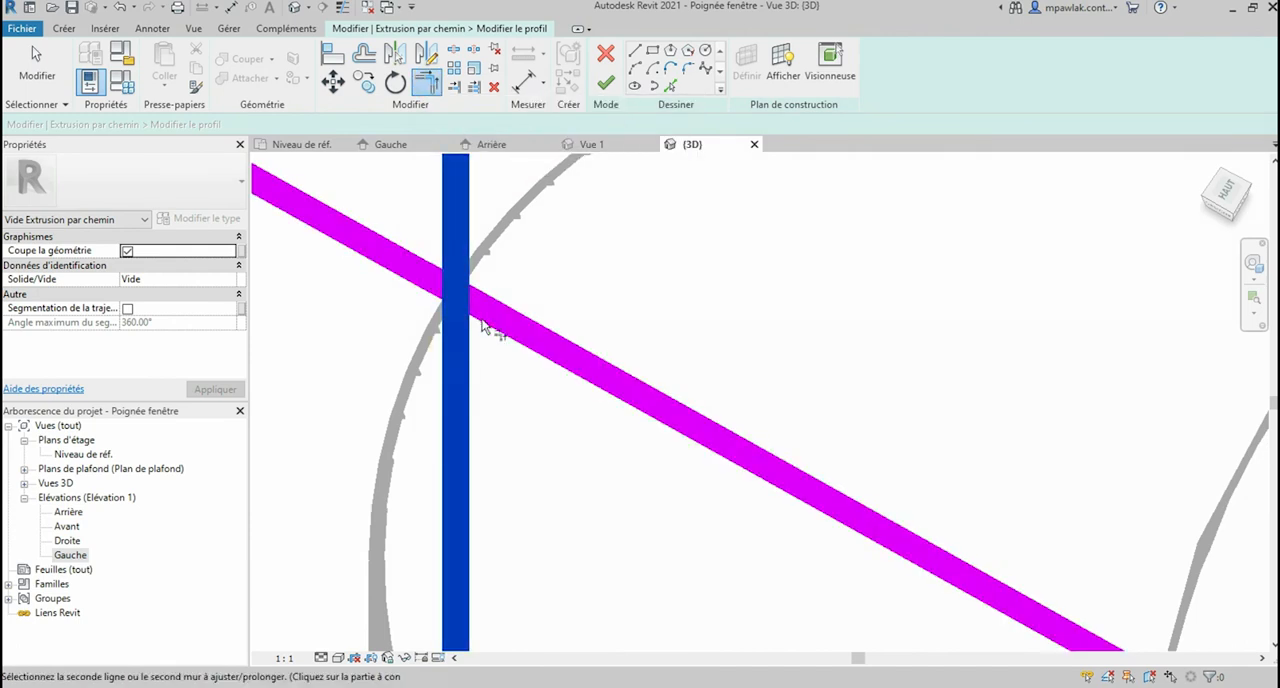
{"action": "left_click", "coordinate": [492, 316]}
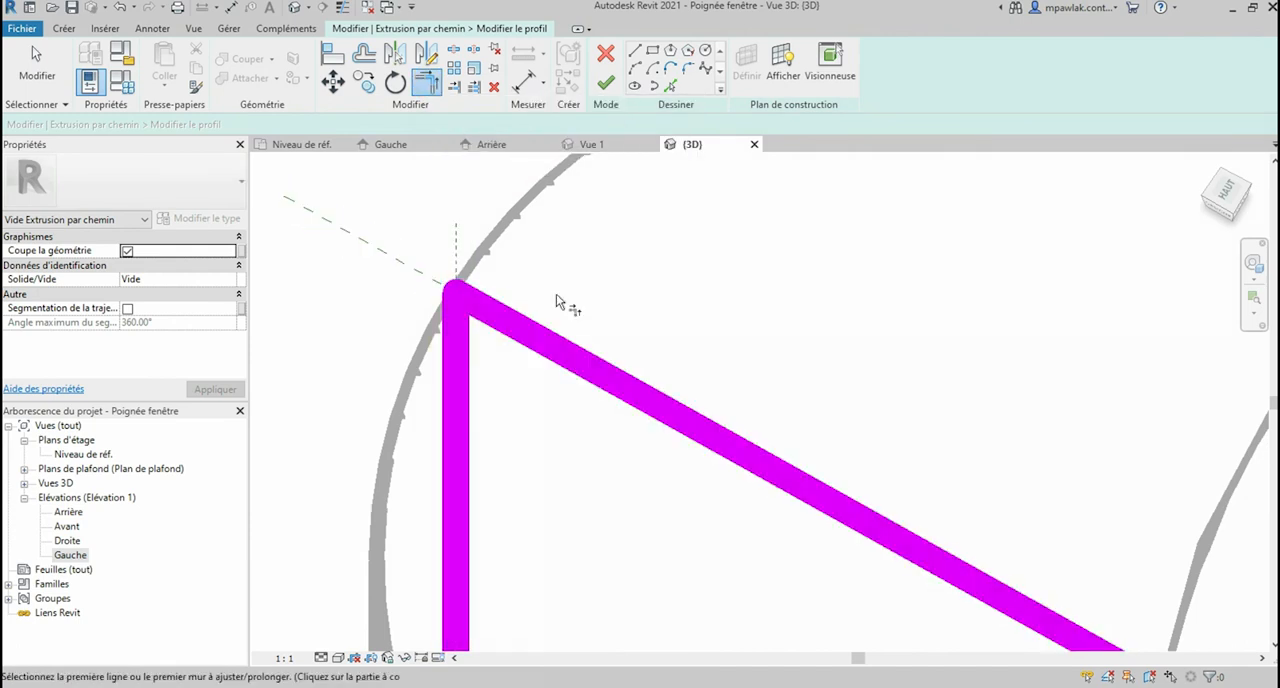
Step: Round the corner between the two profile lines with a fillet arc and set its radius to 3
{"action": "left_click", "coordinate": [687, 69]}
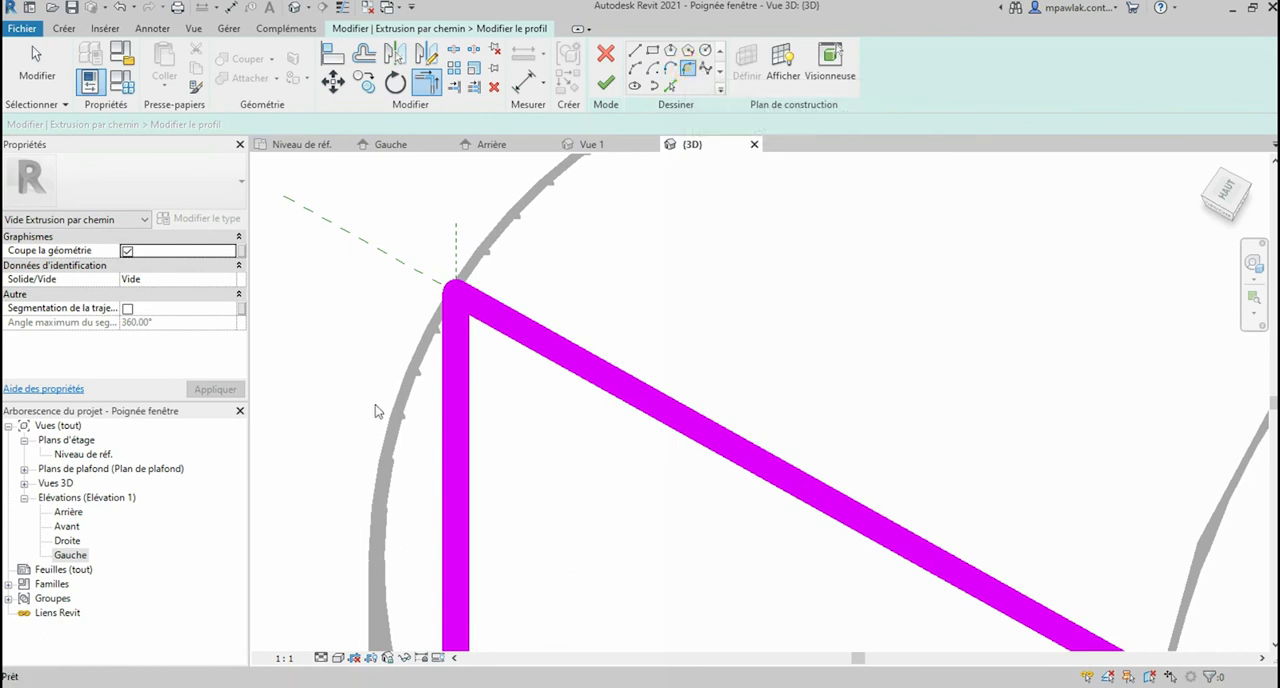
{"action": "left_click", "coordinate": [452, 365]}
{"action": "left_click", "coordinate": [501, 343]}
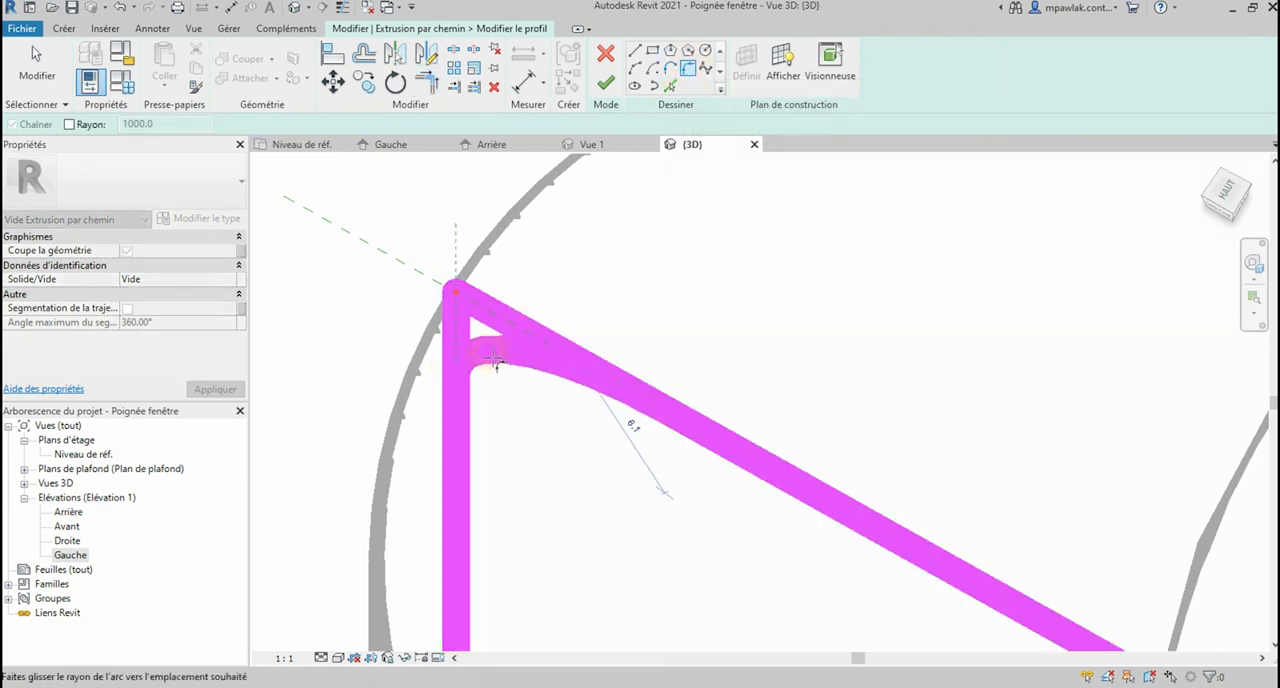
{"action": "left_click", "coordinate": [496, 362]}
{"action": "left_click", "coordinate": [632, 426]}
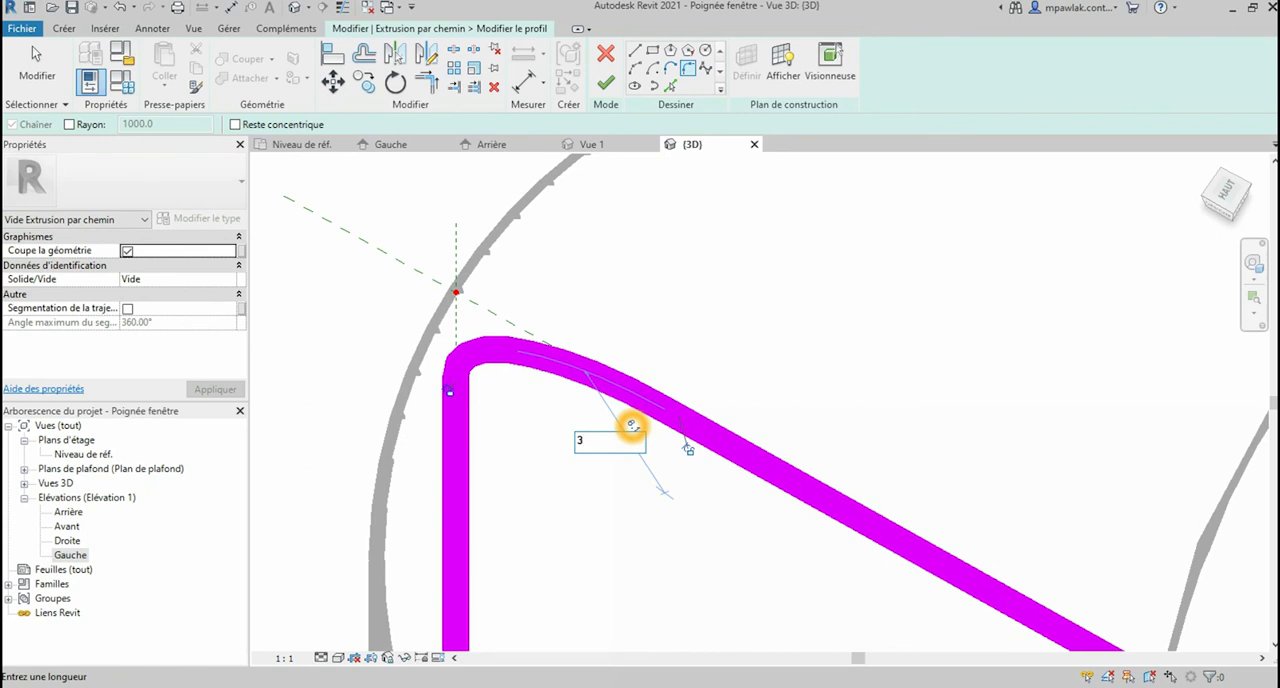
{"action": "type", "text": "3"}
{"action": "key", "text": "Return"}
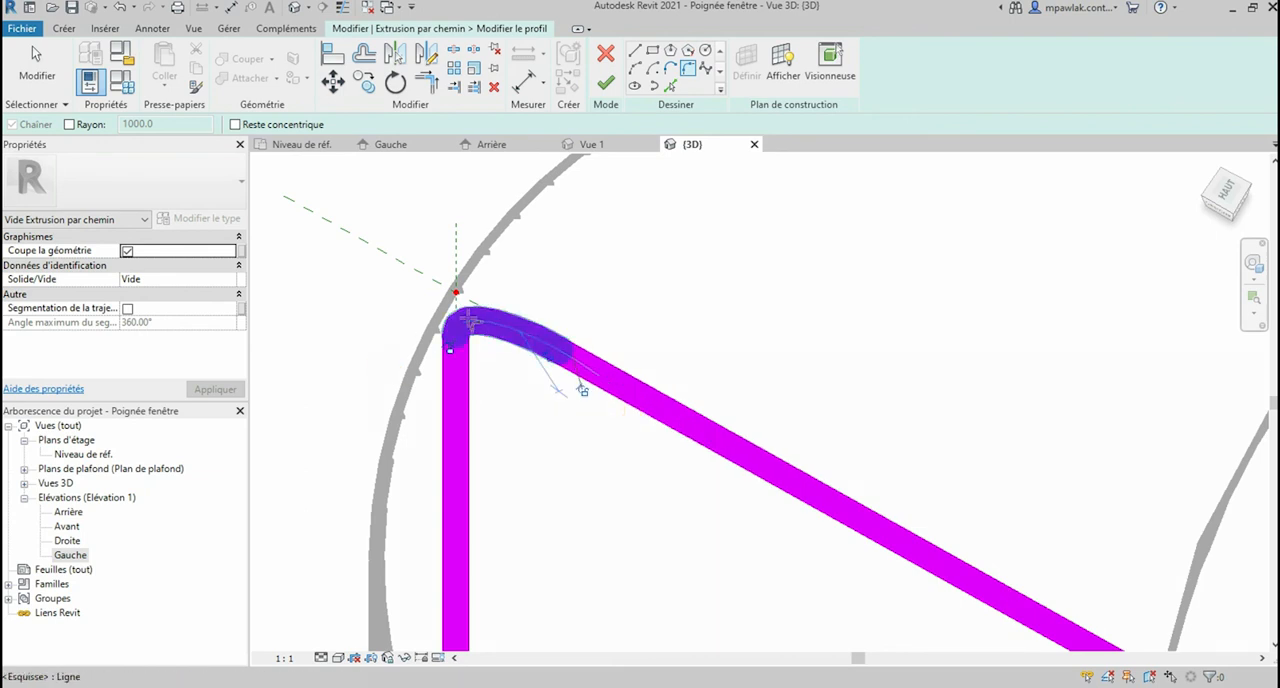
Step: Pick the vertical and slanted reference planes again to add straight profile lines outside the fillet arc
{"action": "scroll", "coordinate": [470, 319], "scroll_direction": "up", "scroll_amount": 2}
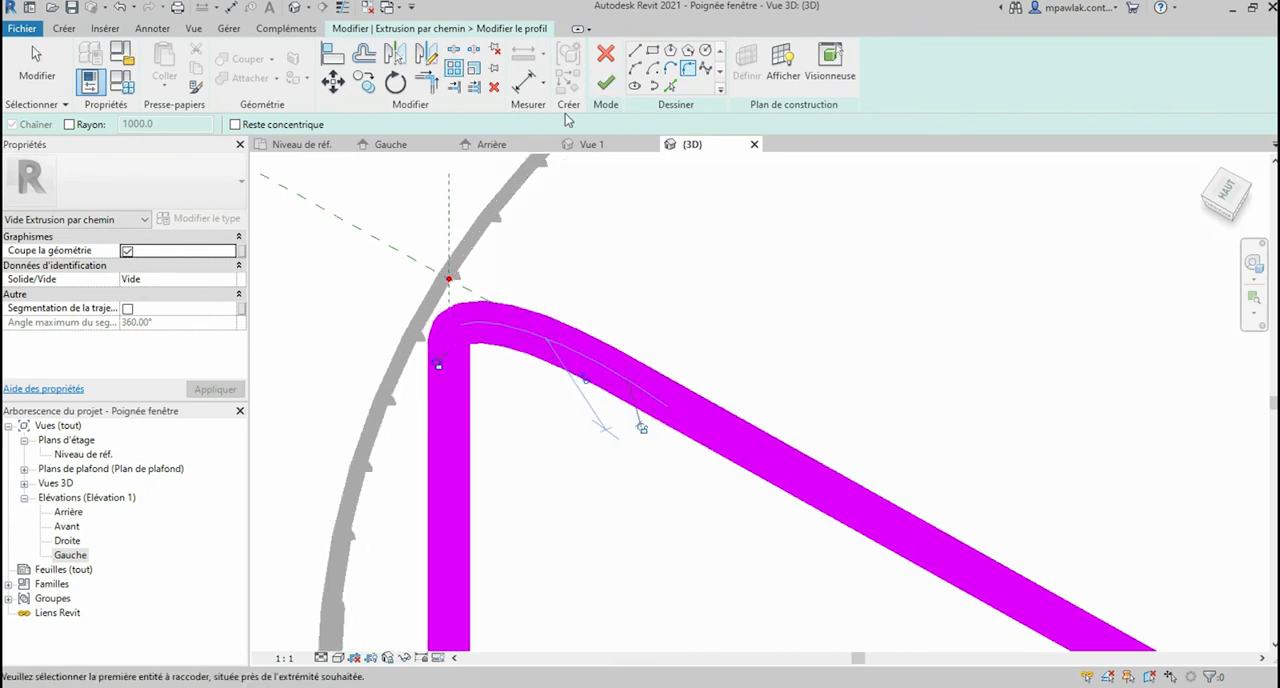
{"action": "left_click", "coordinate": [449, 197]}
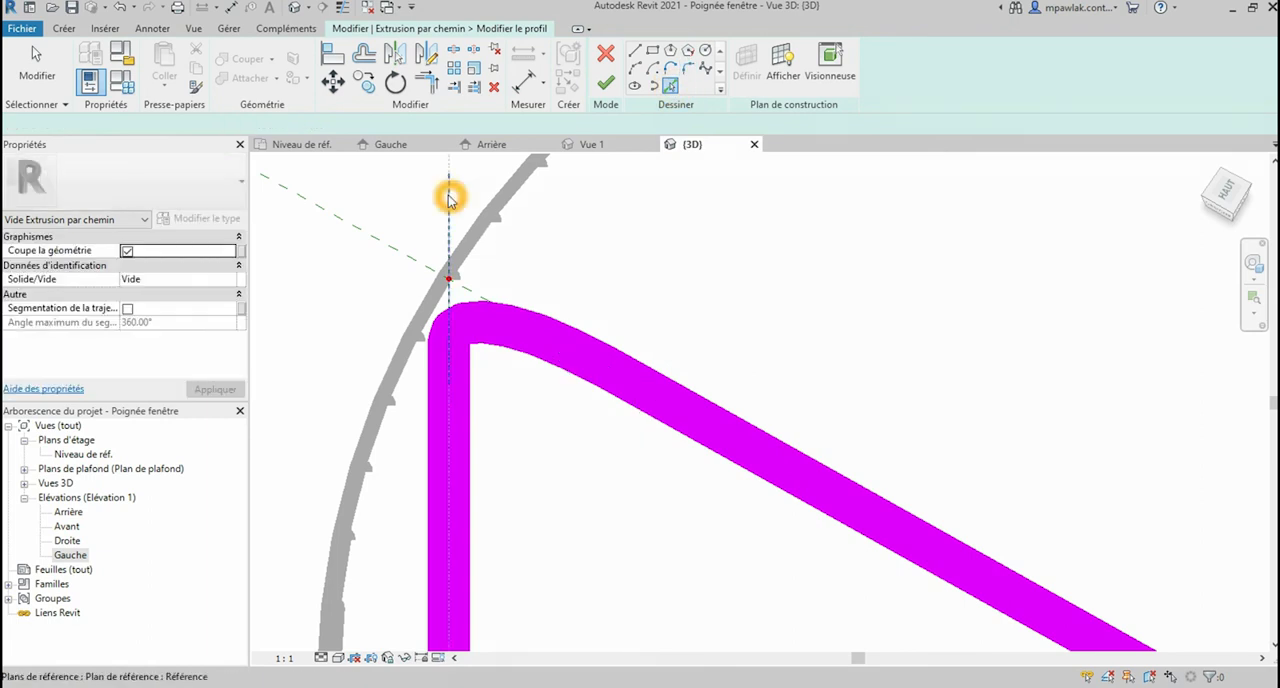
{"action": "left_click", "coordinate": [388, 241]}
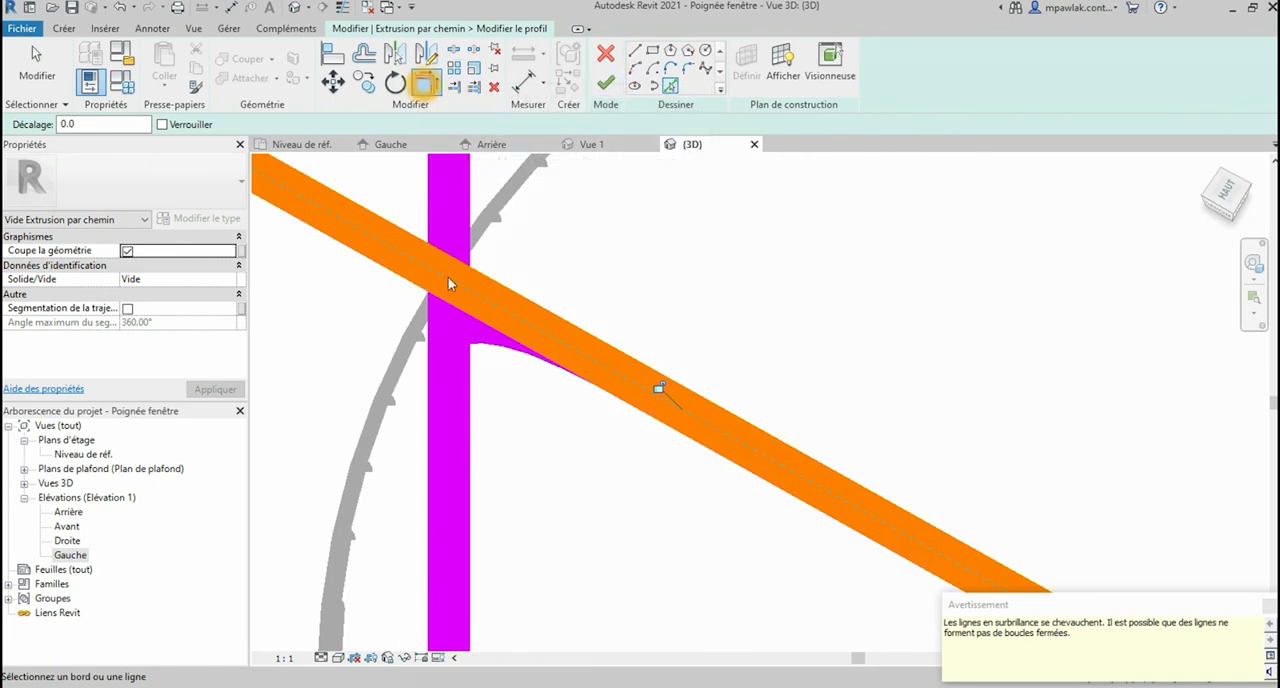
Step: Trim the new slanted line at the fillet arc's end and join it to the new vertical line in a corner
{"action": "left_click", "coordinate": [427, 84]}
{"action": "left_click", "coordinate": [497, 305]}
{"action": "left_click", "coordinate": [491, 338]}
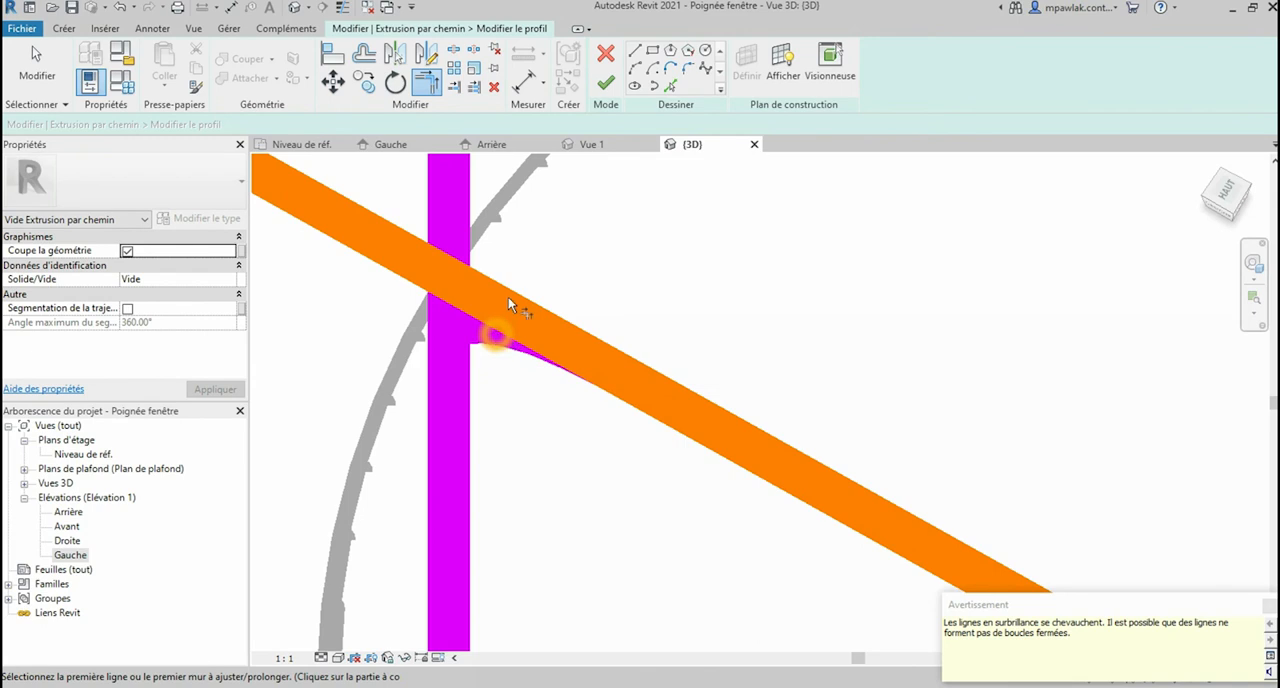
{"action": "left_click", "coordinate": [494, 331]}
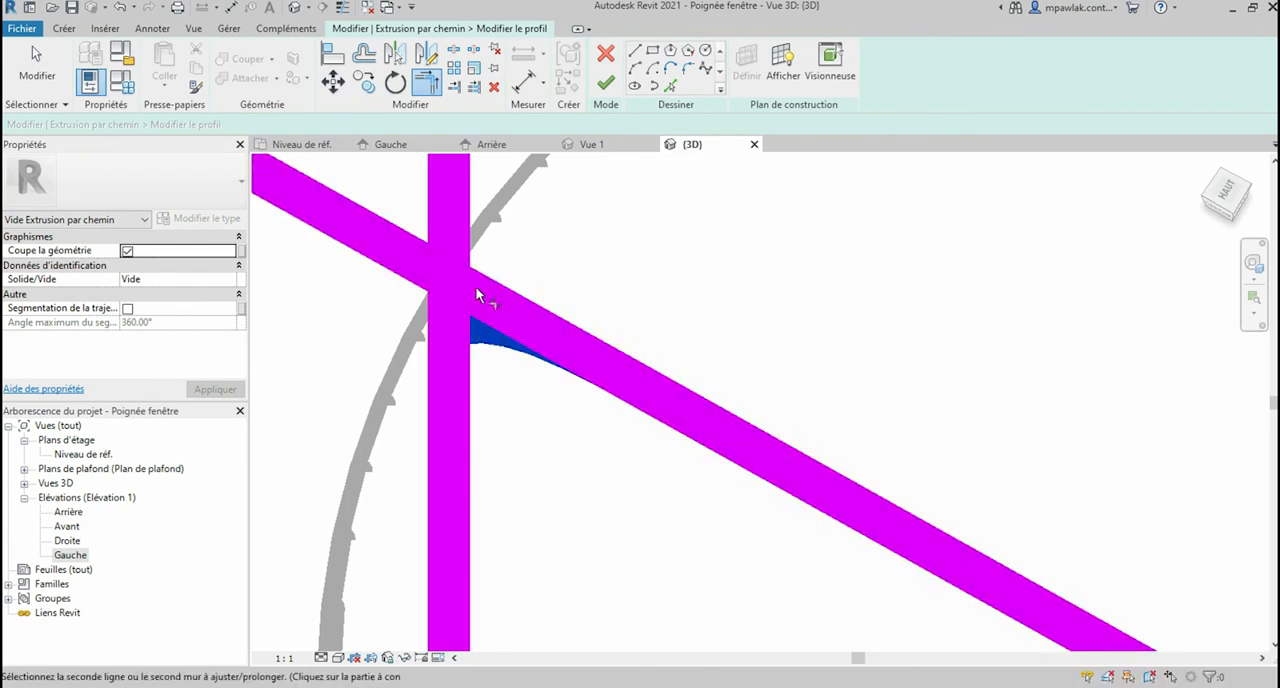
{"action": "left_click", "coordinate": [443, 320]}
{"action": "left_click", "coordinate": [447, 322]}
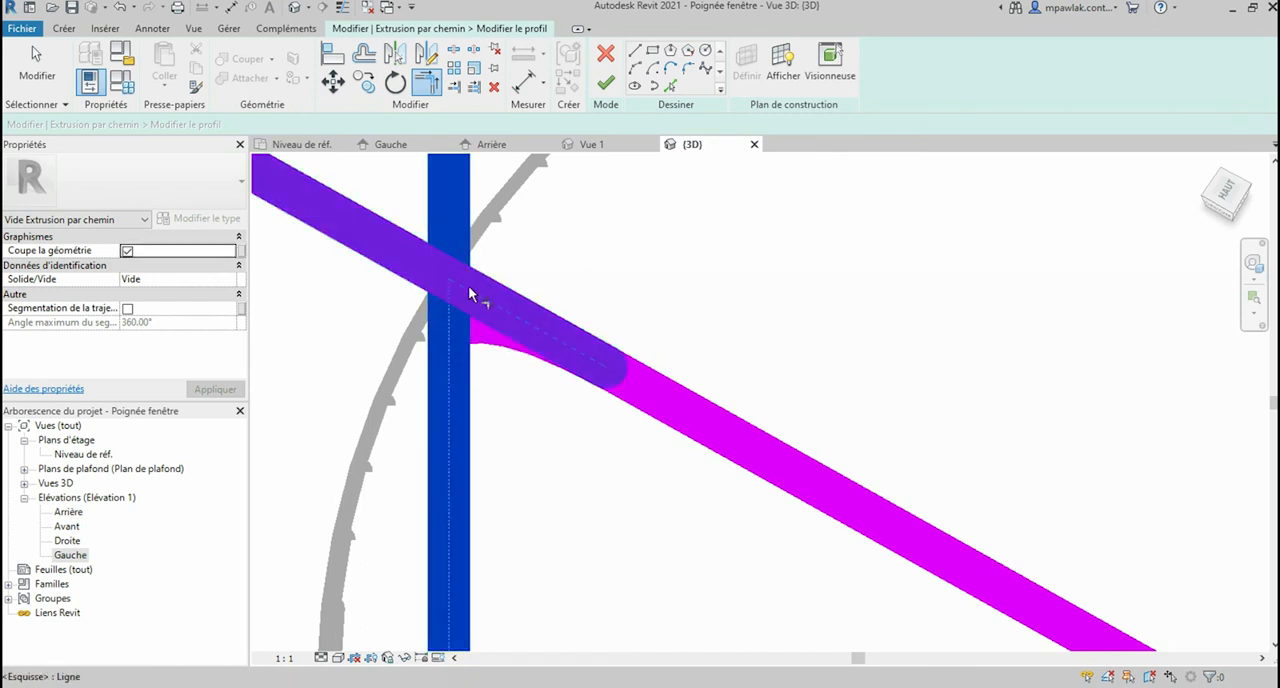
{"action": "left_click", "coordinate": [468, 290]}
{"action": "key", "text": "Escape"}
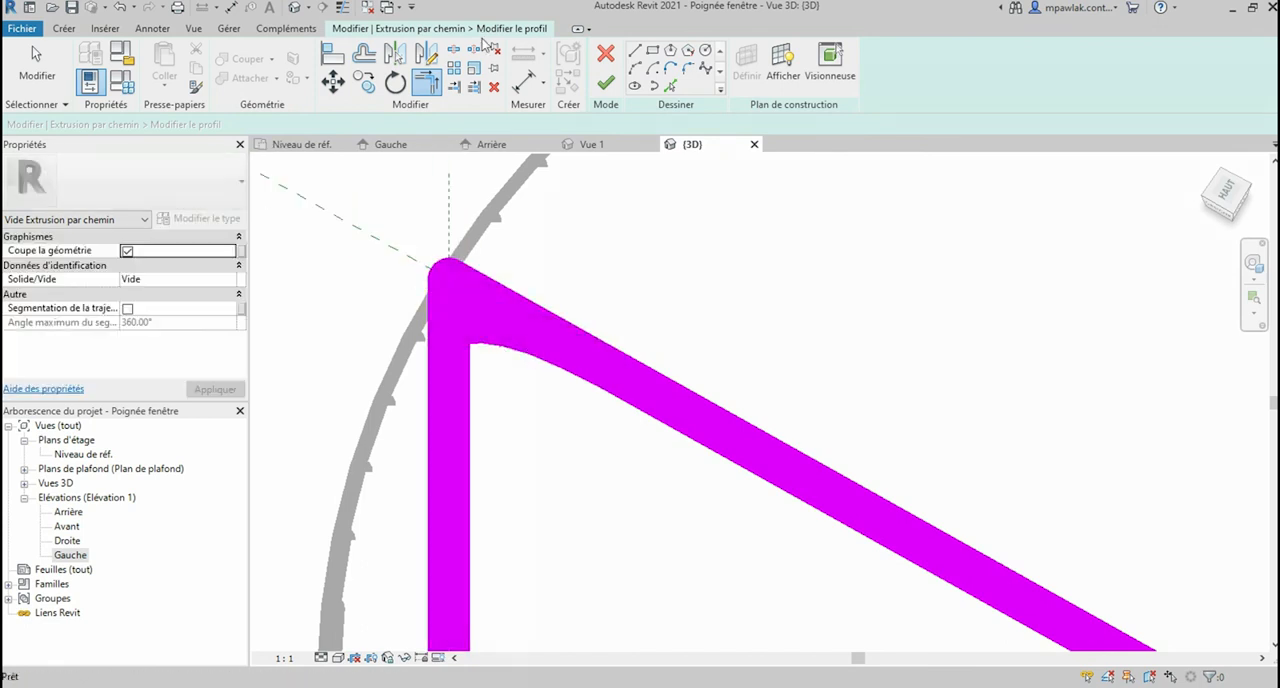
Step: Delete the overlapping original vertical line that runs down from the start of the fillet arc
{"action": "left_click", "coordinate": [437, 82]}
{"action": "left_click", "coordinate": [453, 329]}
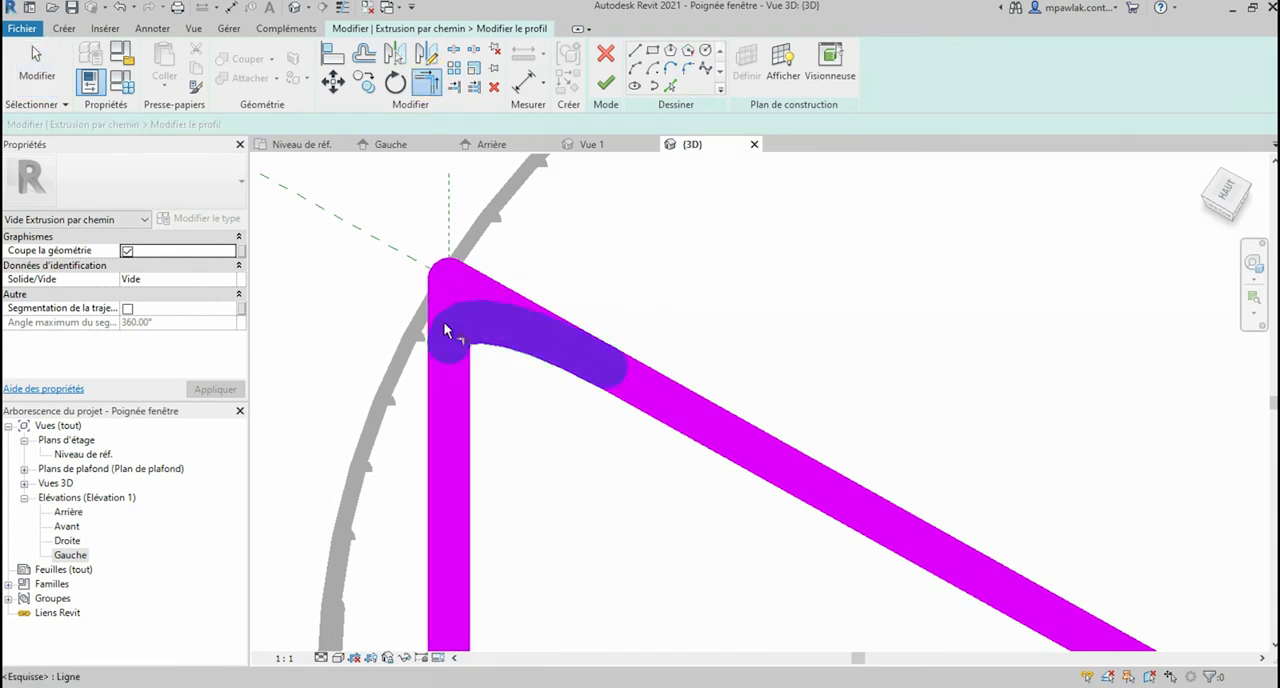
{"action": "key", "text": "Escape"}
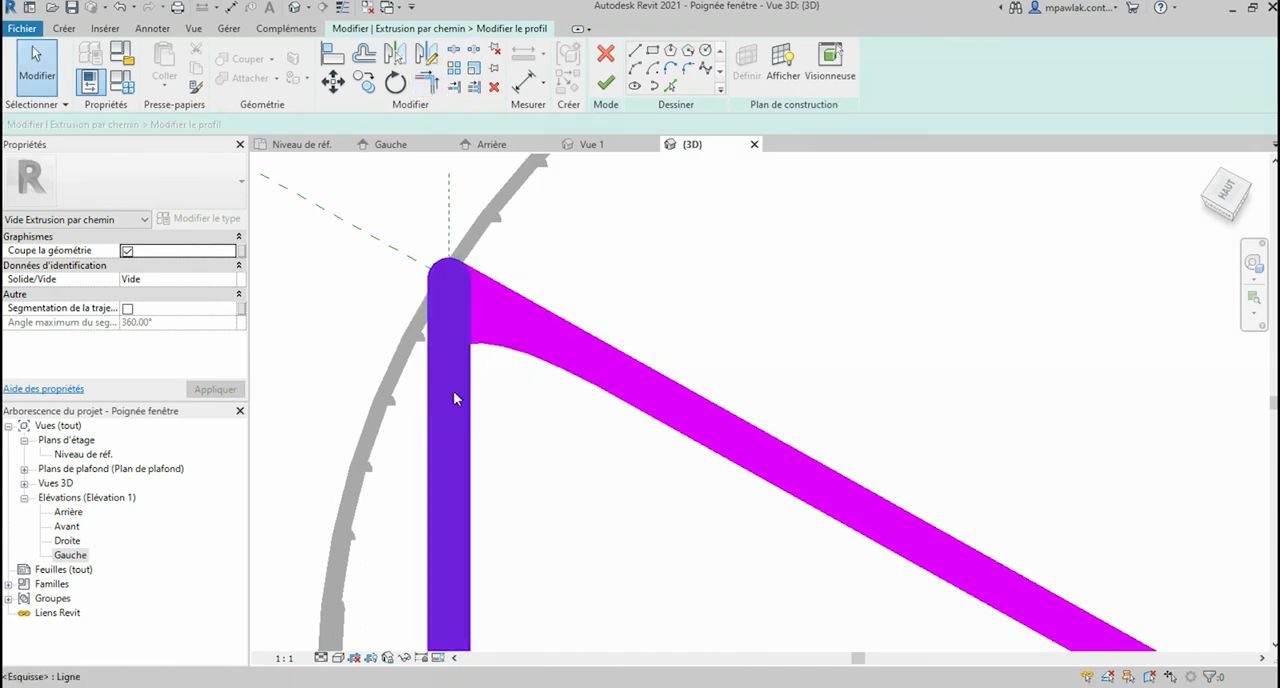
{"action": "key", "text": "Tab"}
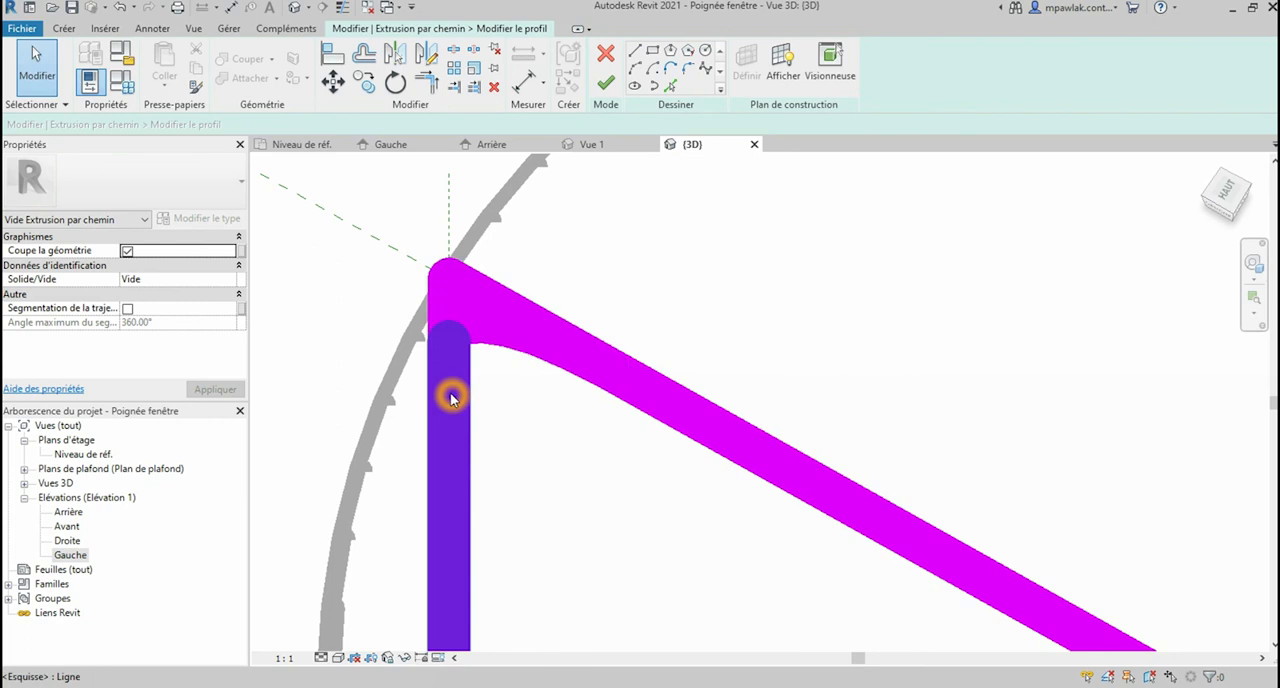
{"action": "left_click", "coordinate": [450, 395]}
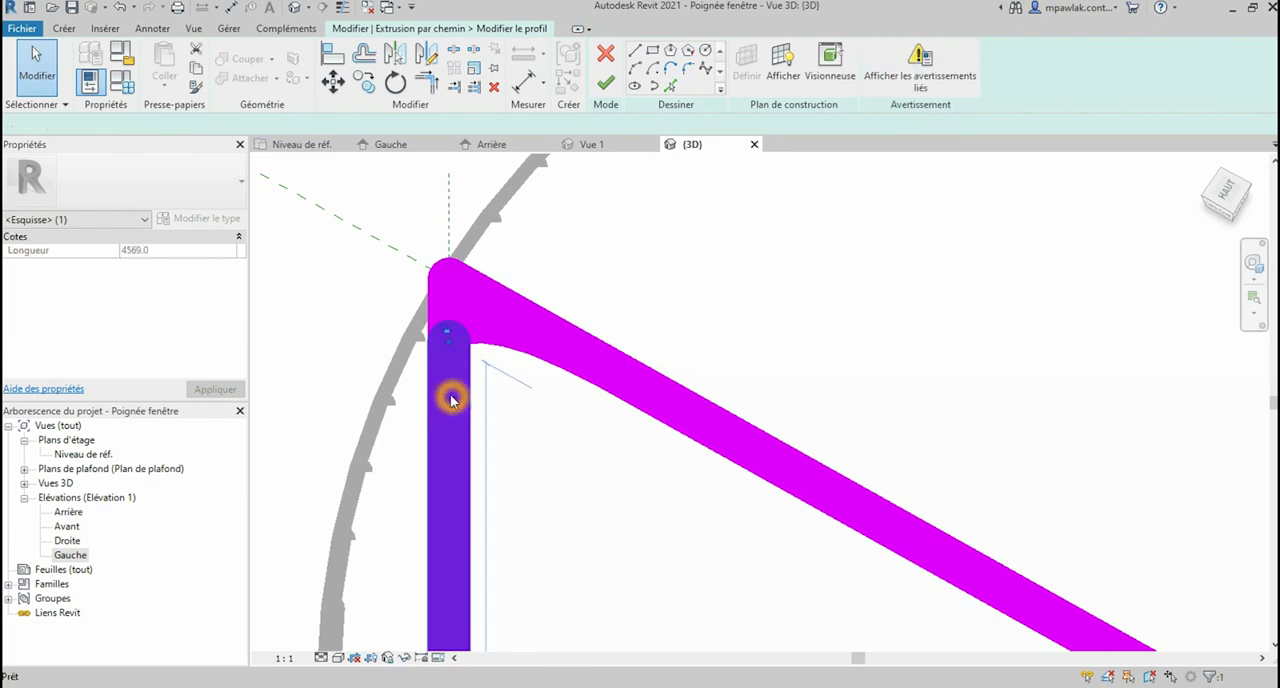
{"action": "key", "text": "Delete"}
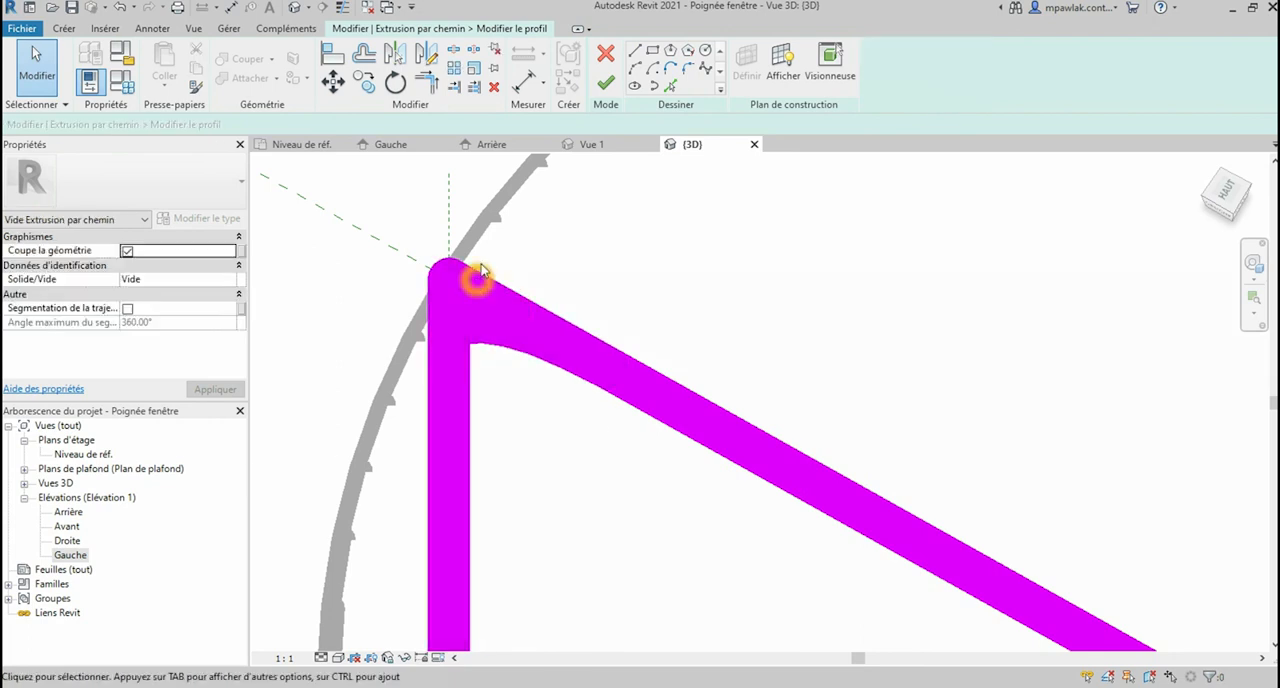
Step: Trim the remaining vertical line to the fillet arc and delete the excess slanted line beyond the arc's other end
{"action": "left_click", "coordinate": [426, 83]}
{"action": "left_click", "coordinate": [464, 331]}
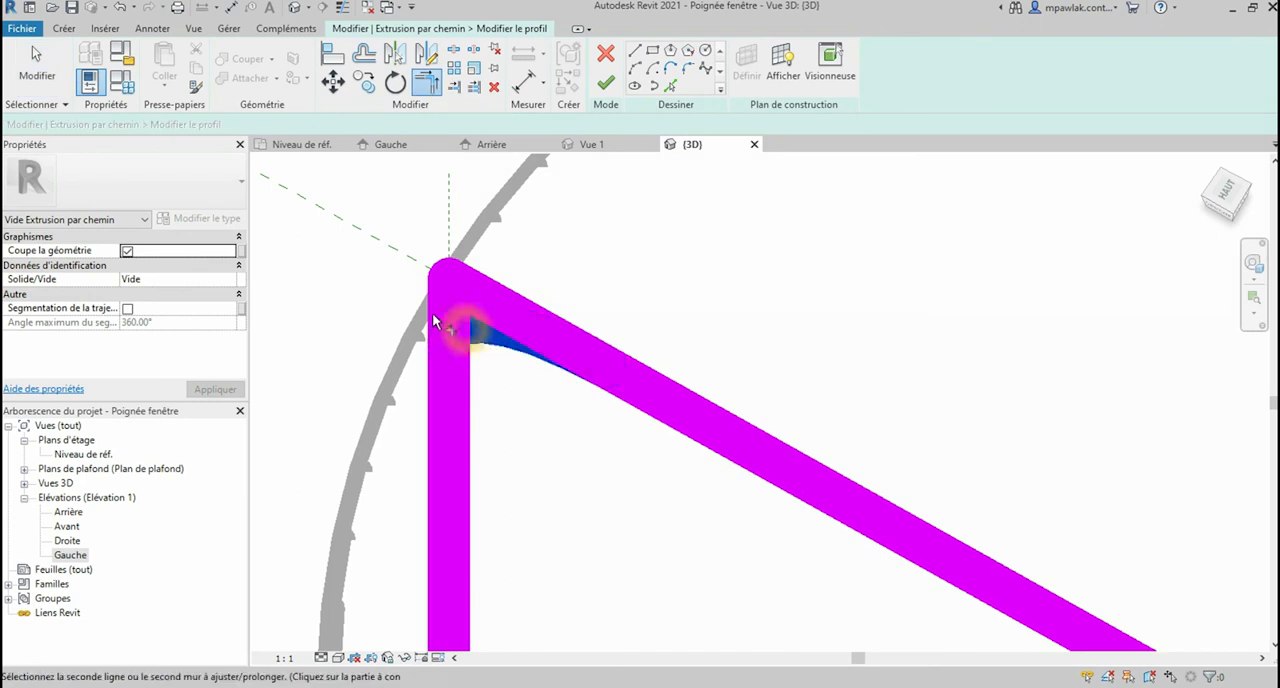
{"action": "left_click", "coordinate": [455, 331]}
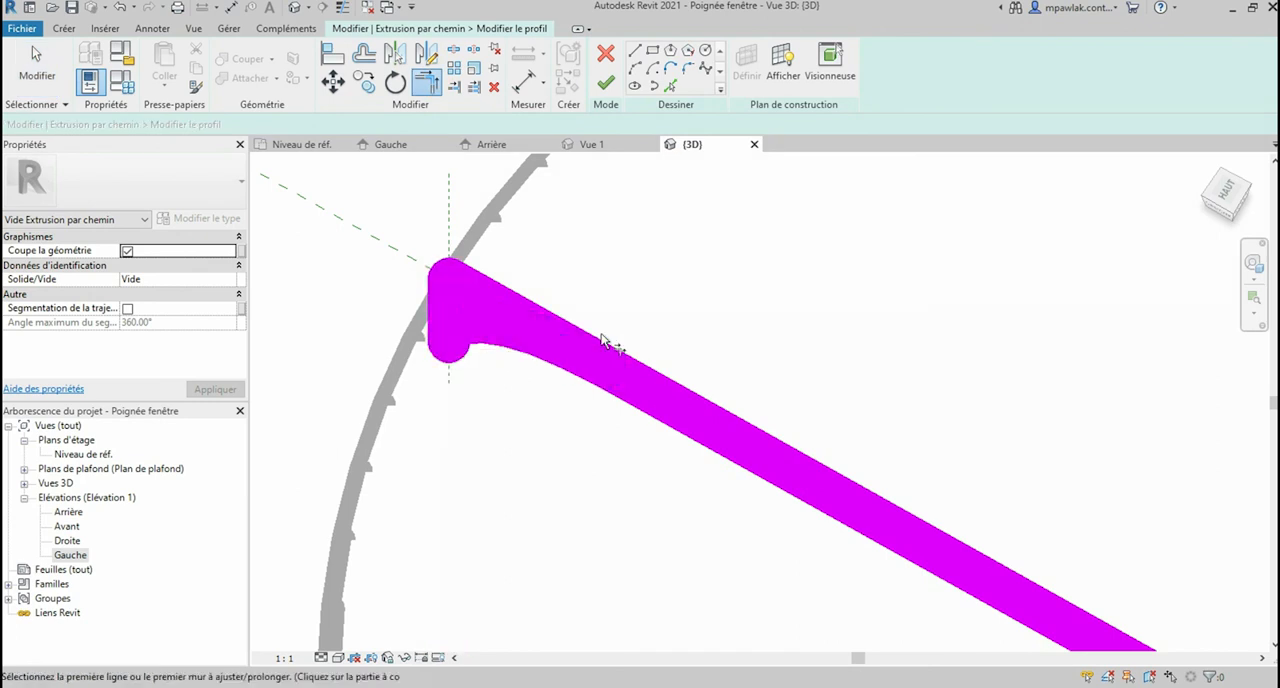
{"action": "key", "text": "Escape"}
{"action": "left_click", "coordinate": [700, 424]}
{"action": "key", "text": "Delete"}
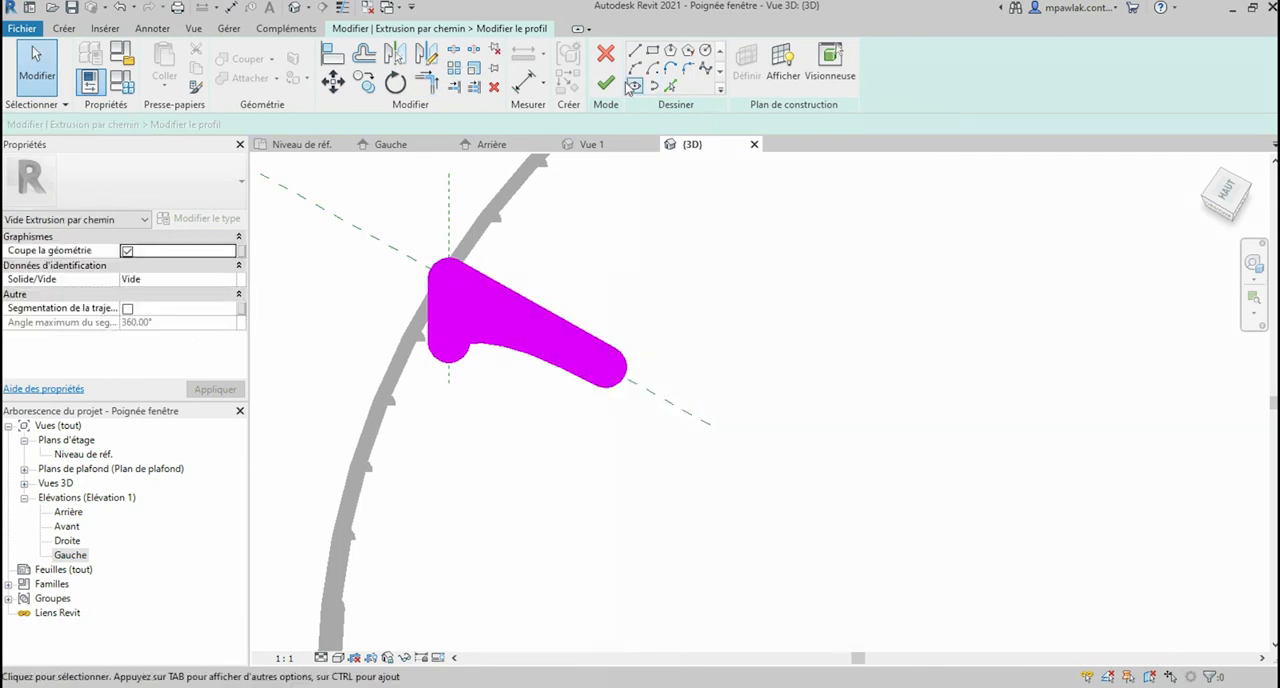
Step: Finish the profile sketch and complete the void sweep along the base's top edge
{"action": "left_click", "coordinate": [614, 86]}
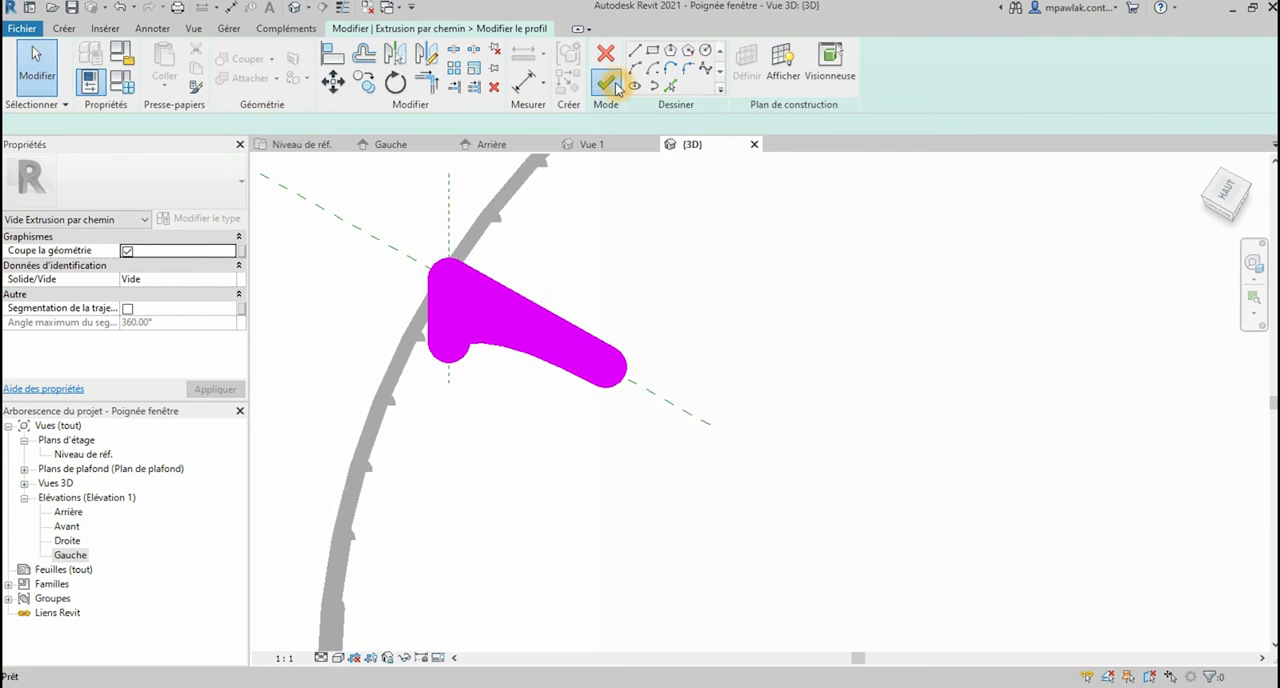
{"action": "left_click", "coordinate": [426, 256]}
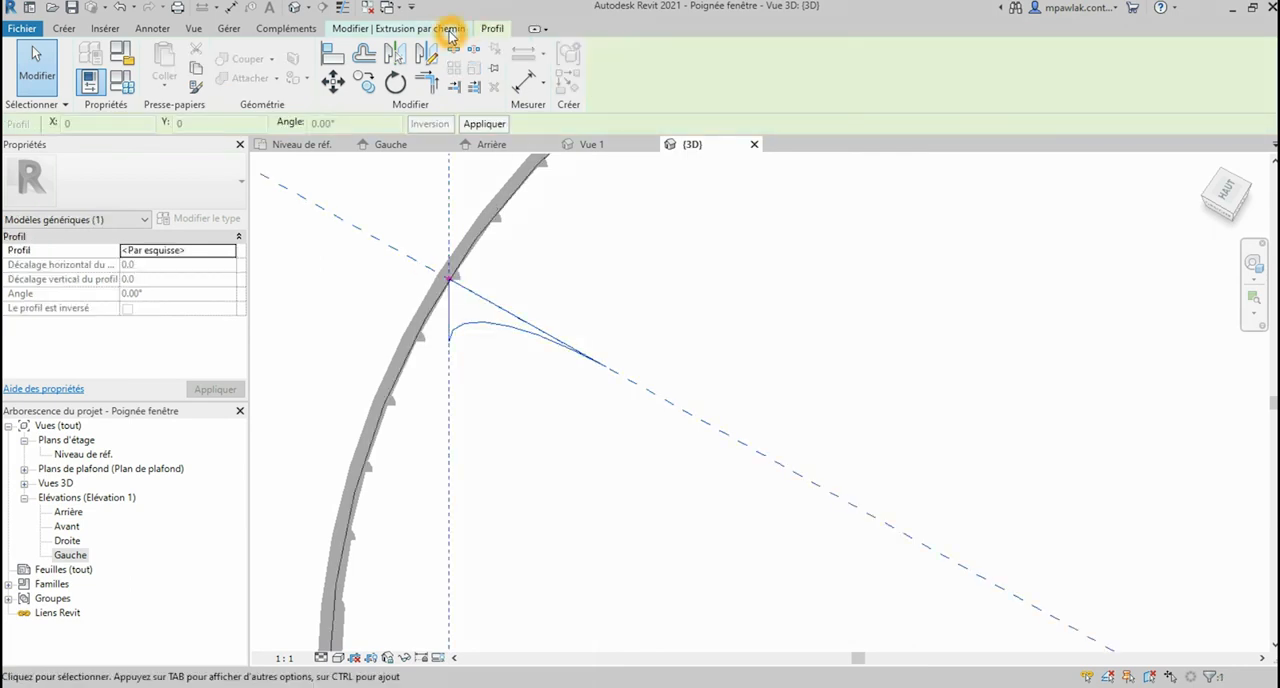
{"action": "left_click", "coordinate": [450, 30]}
{"action": "left_click", "coordinate": [608, 82]}
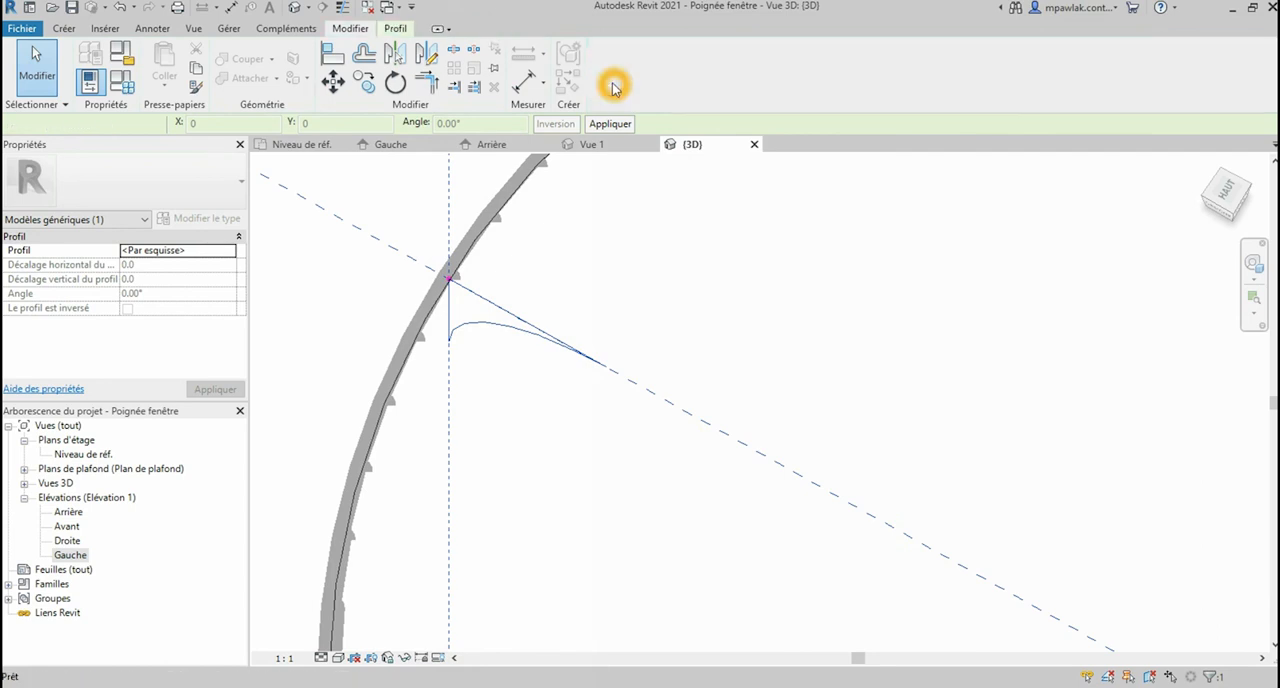
Step: Set the 3D view's visual style to Ombré and inspect the rounded edge of the handle's base
{"action": "scroll", "coordinate": [457, 297], "scroll_direction": "down", "scroll_amount": 8}
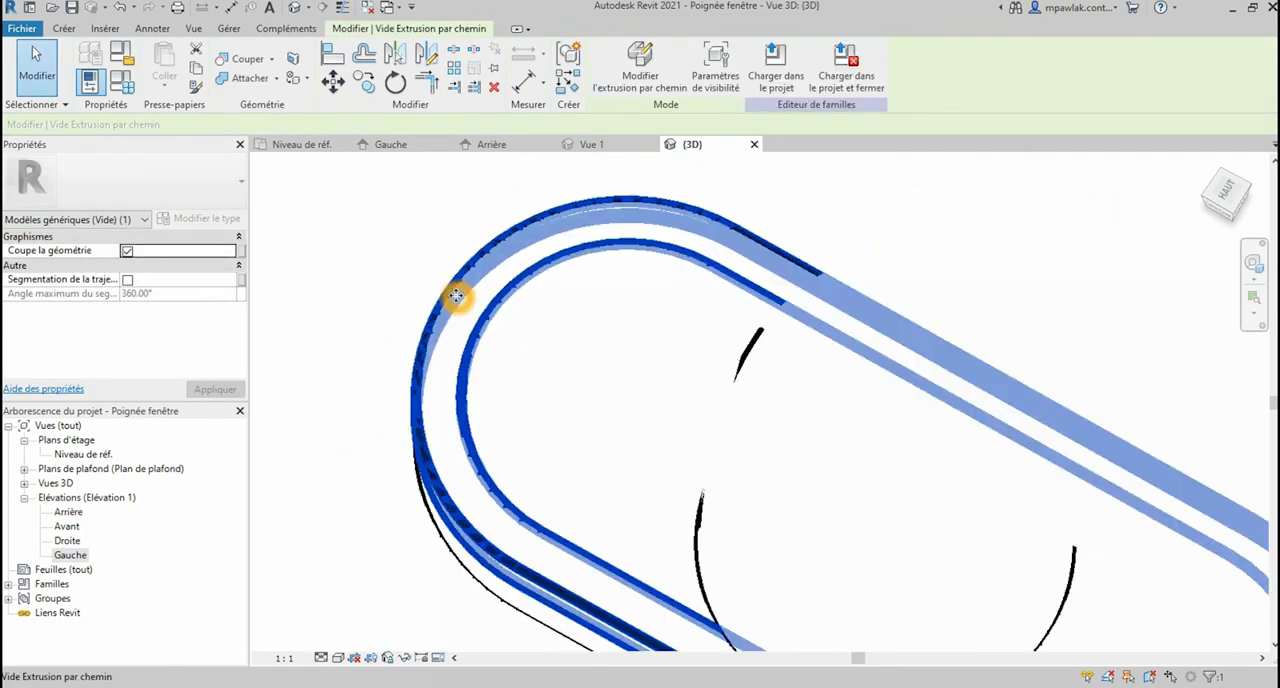
{"action": "scroll", "coordinate": [819, 549], "scroll_direction": "up", "scroll_amount": 1}
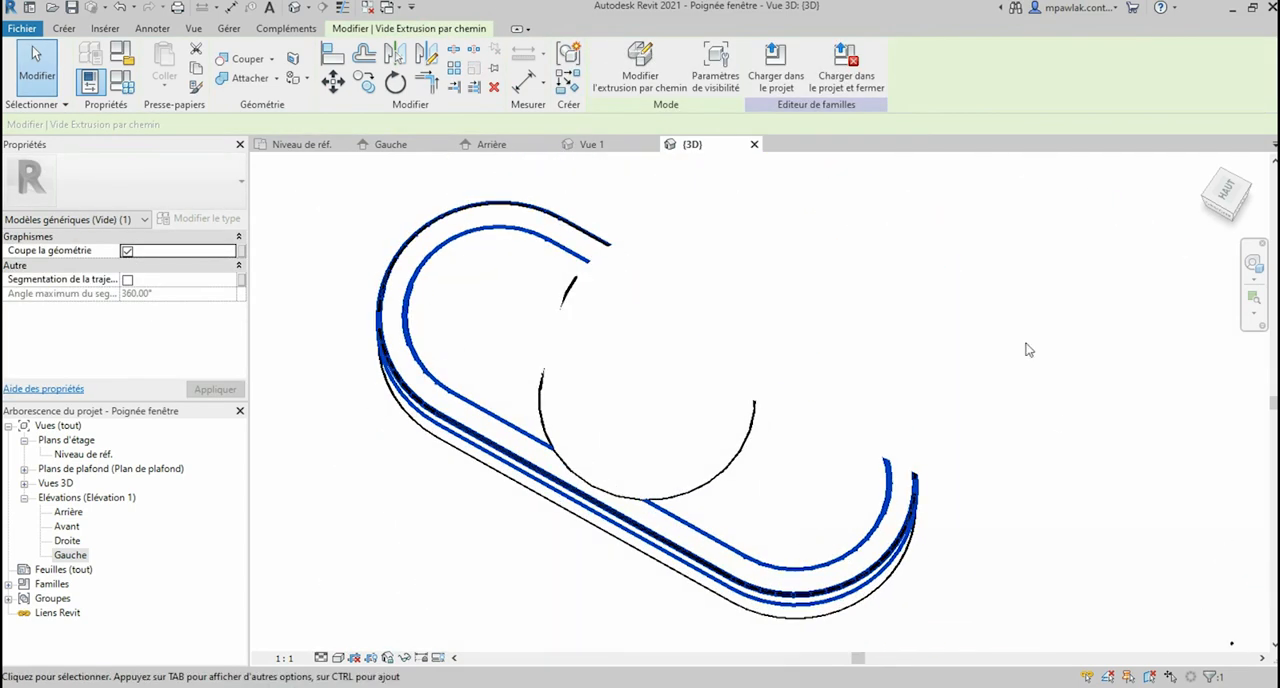
{"action": "left_click", "coordinate": [389, 506]}
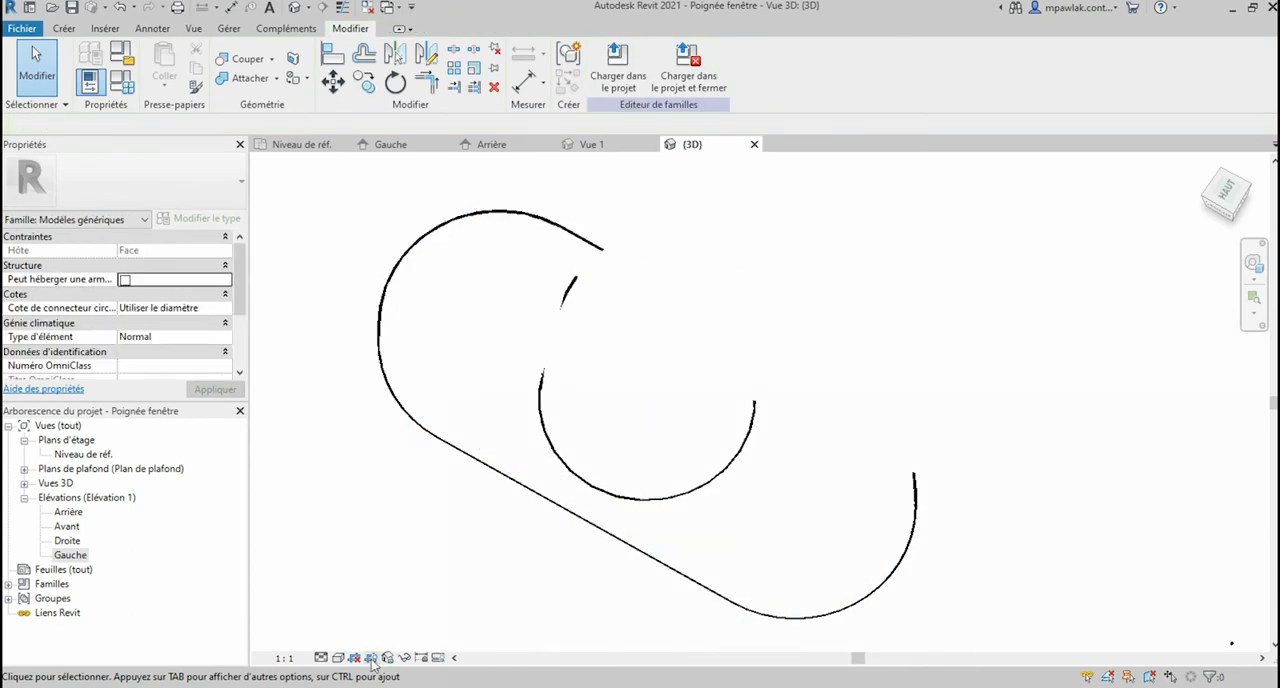
{"action": "left_click", "coordinate": [339, 658]}
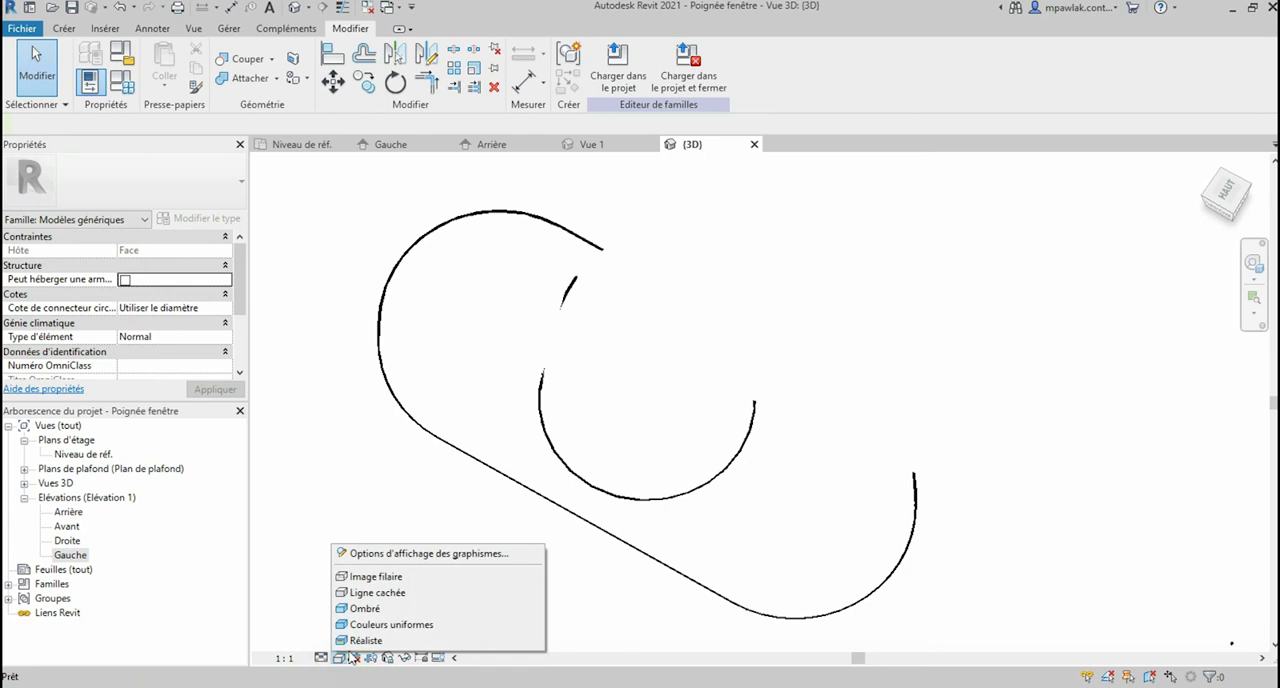
{"action": "left_click", "coordinate": [367, 608]}
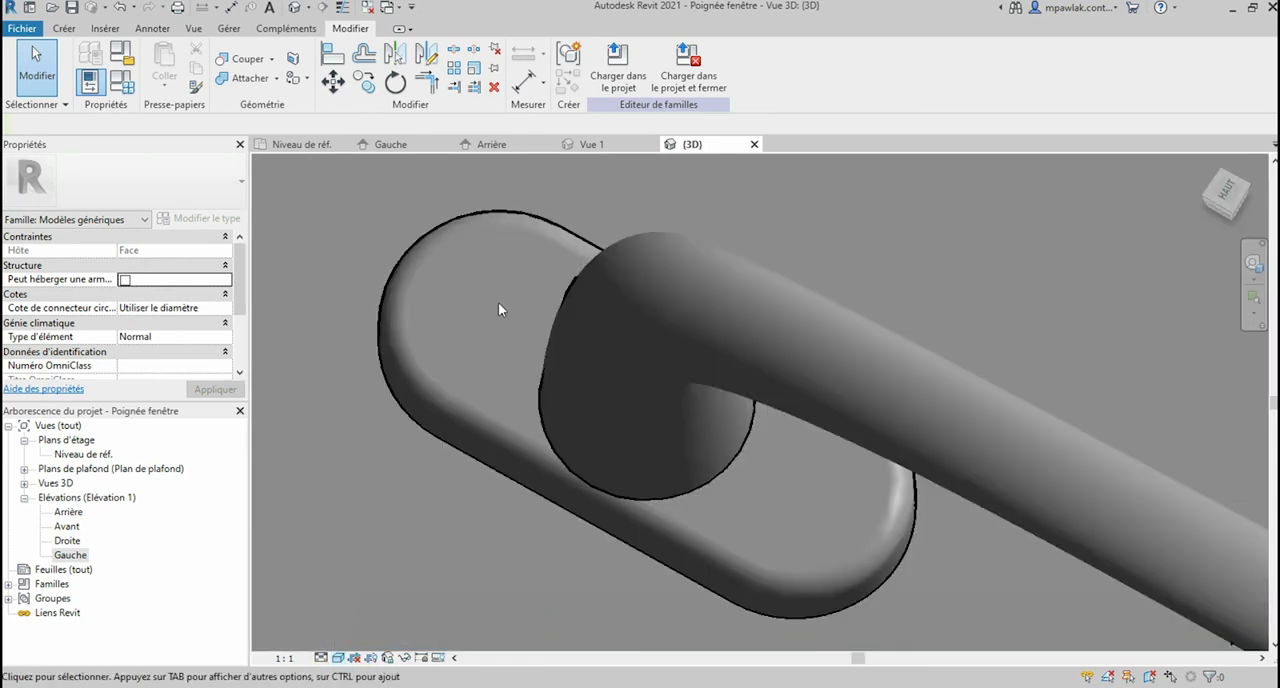
{"action": "scroll", "coordinate": [522, 336], "scroll_direction": "down", "scroll_amount": 4}
{"action": "scroll", "coordinate": [524, 339], "scroll_direction": "up", "scroll_amount": 2}
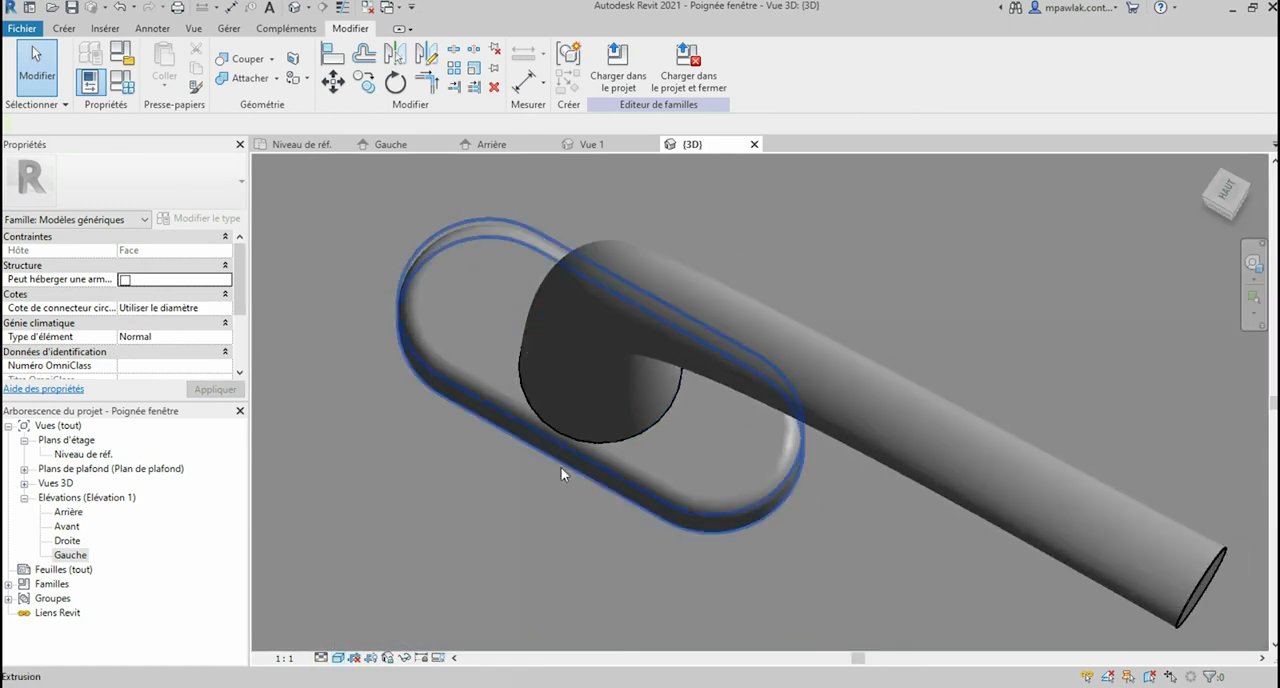
{"action": "left_click", "coordinate": [620, 423]}
{"action": "left_click", "coordinate": [459, 286]}
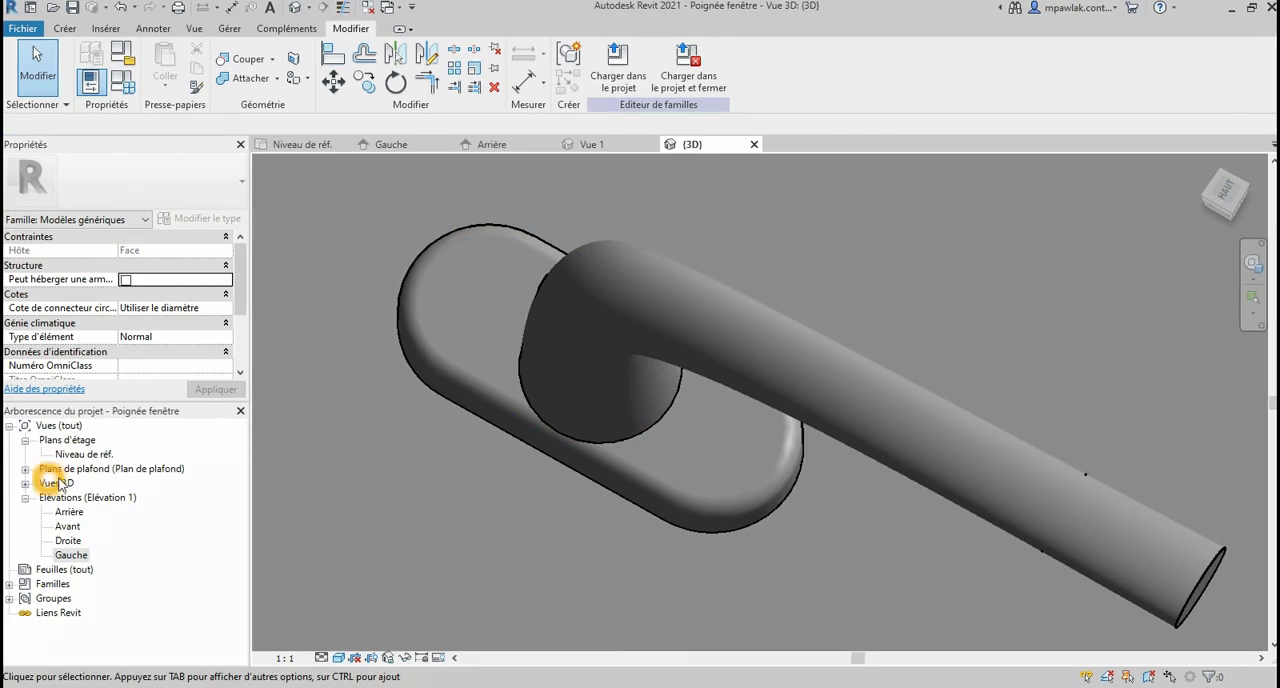
Step: Open the Gauche elevation and change the family category from generic models to Fenêtres
{"action": "double_click", "coordinate": [70, 555]}
{"action": "left_click", "coordinate": [687, 370]}
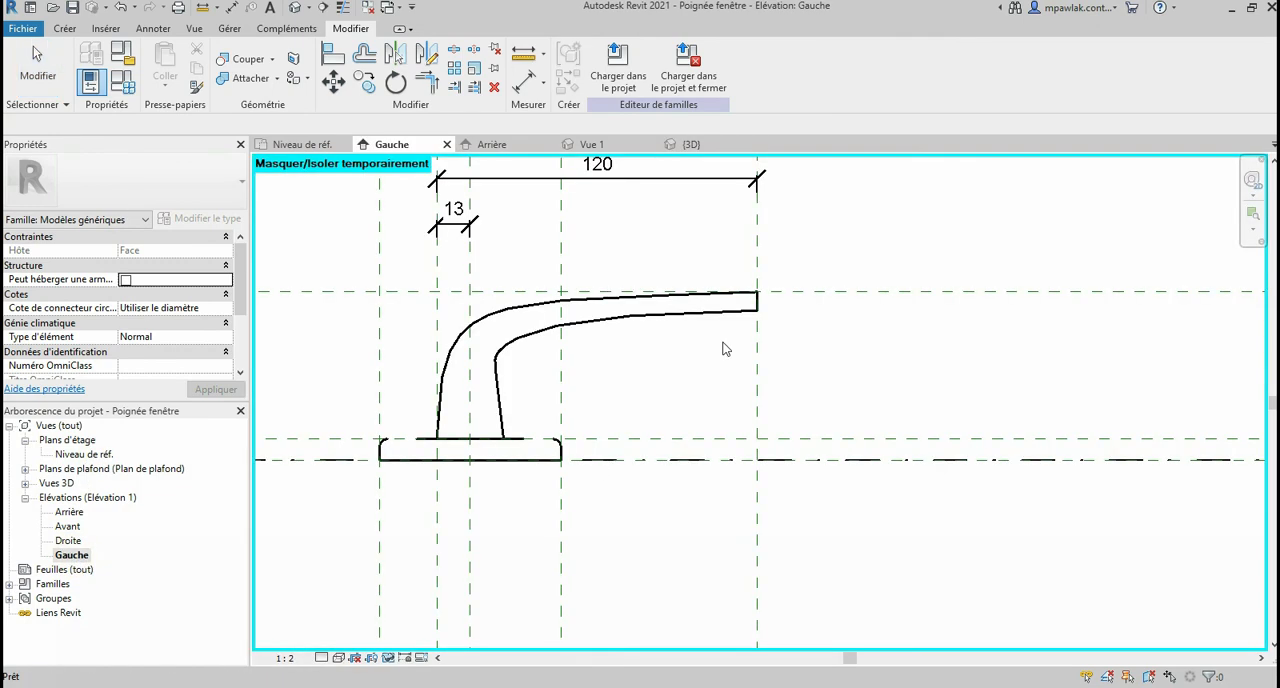
{"action": "scroll", "coordinate": [538, 355], "scroll_direction": "up", "scroll_amount": 2}
{"action": "left_click_drag", "start_coordinate": [423, 277], "coordinate": [828, 505]}
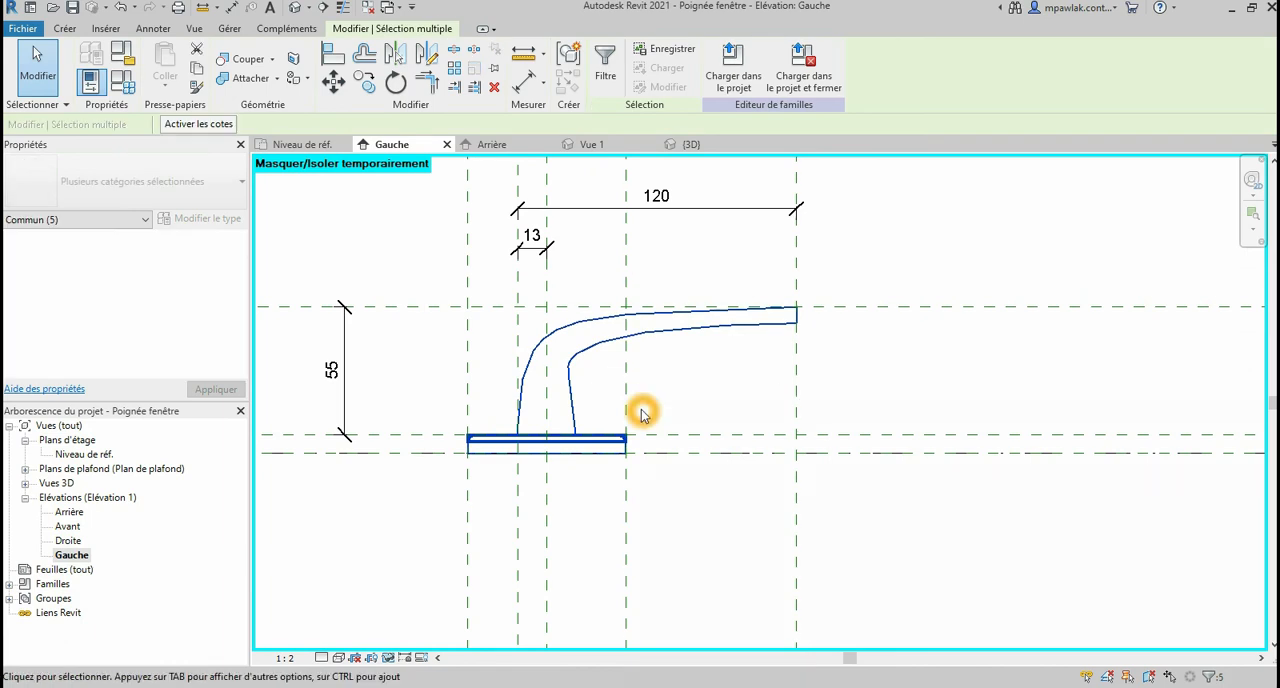
{"action": "left_click", "coordinate": [118, 56]}
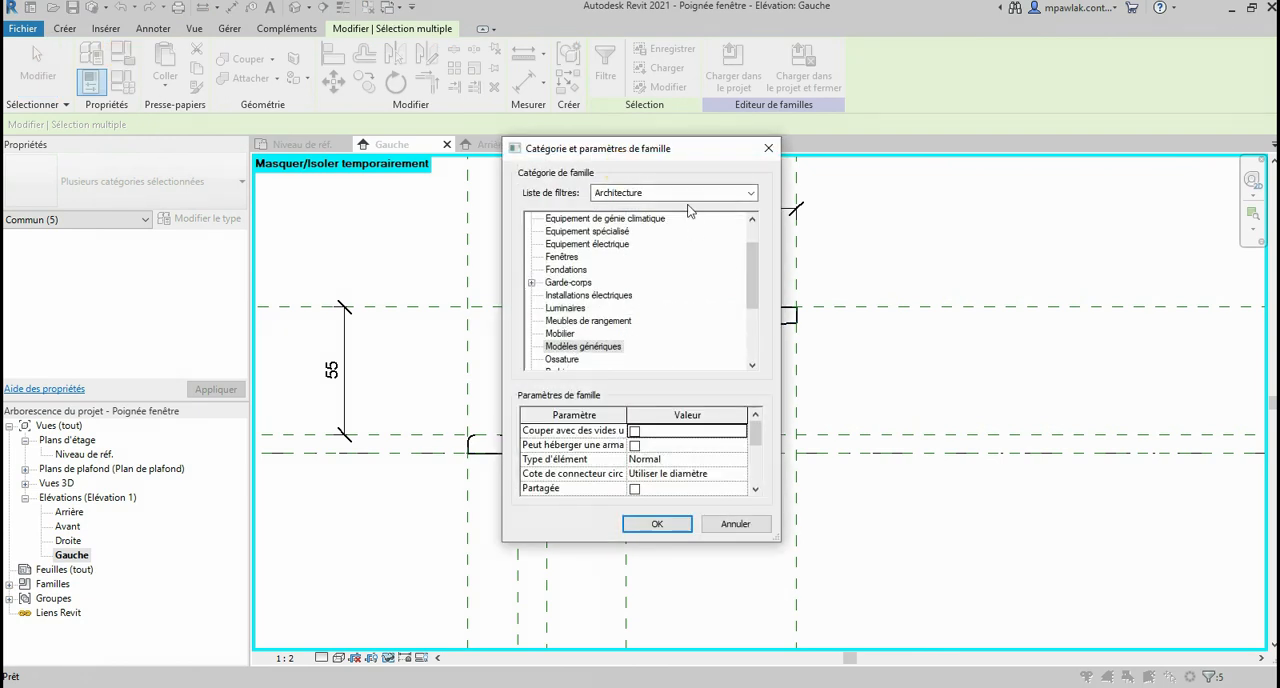
{"action": "left_click", "coordinate": [584, 259]}
{"action": "left_click", "coordinate": [566, 259]}
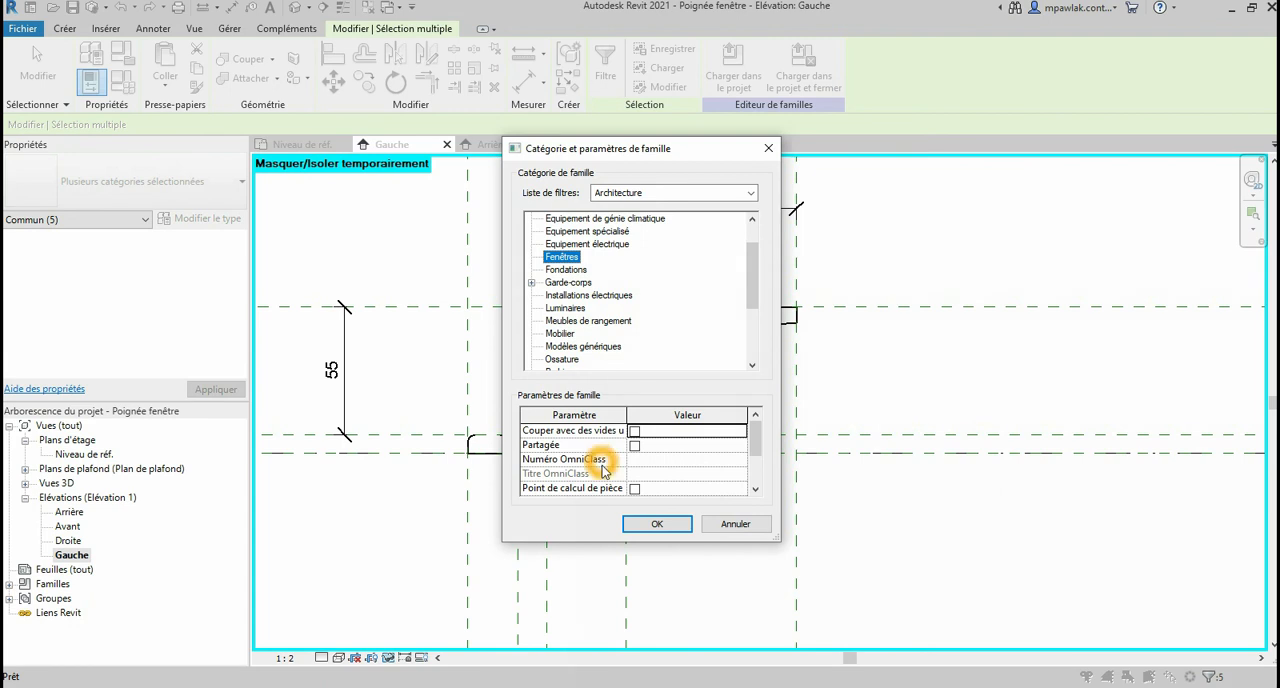
{"action": "mouse_move", "coordinate": [752, 434]}
{"action": "left_mouse_down"}
{"action": "mouse_move", "coordinate": [757, 472]}
{"action": "mouse_move", "coordinate": [757, 425]}
{"action": "left_mouse_up"}
{"action": "left_click", "coordinate": [668, 530]}
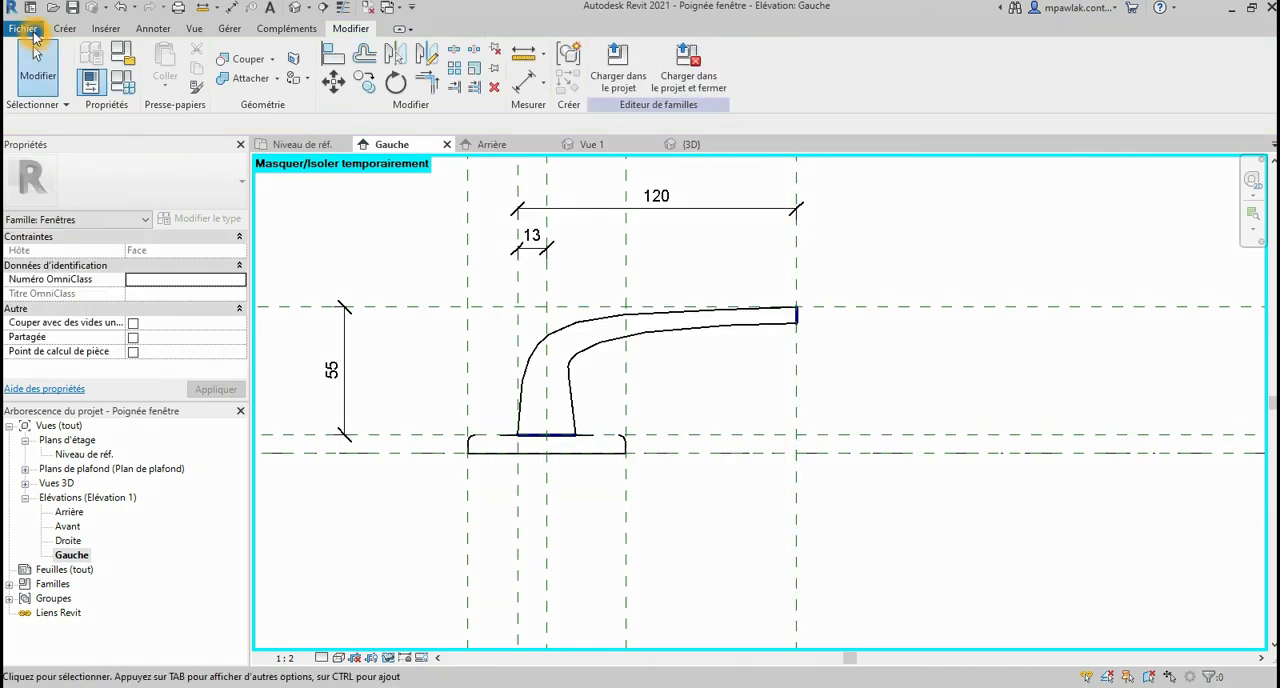
Step: Start opening a family file and browse to the library's Familles > Fenêtres folder under REVIT on drive D
{"action": "left_click", "coordinate": [25, 30]}
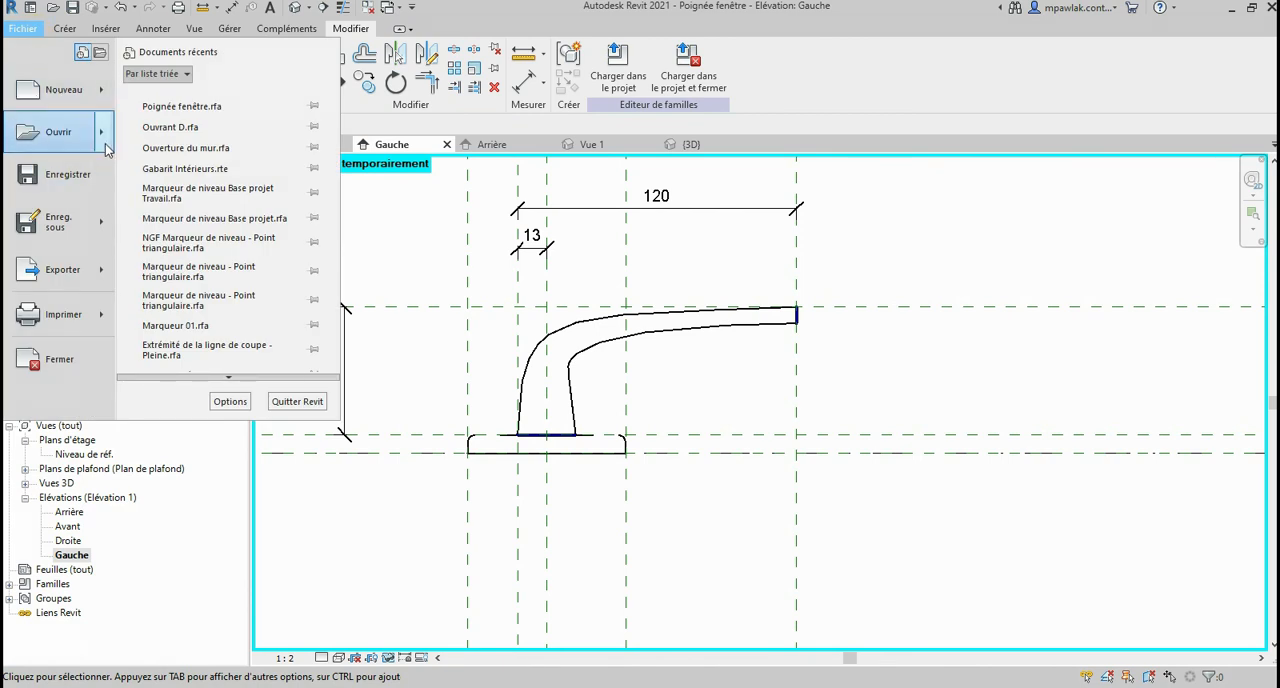
{"action": "mouse_move", "coordinate": [106, 146]}
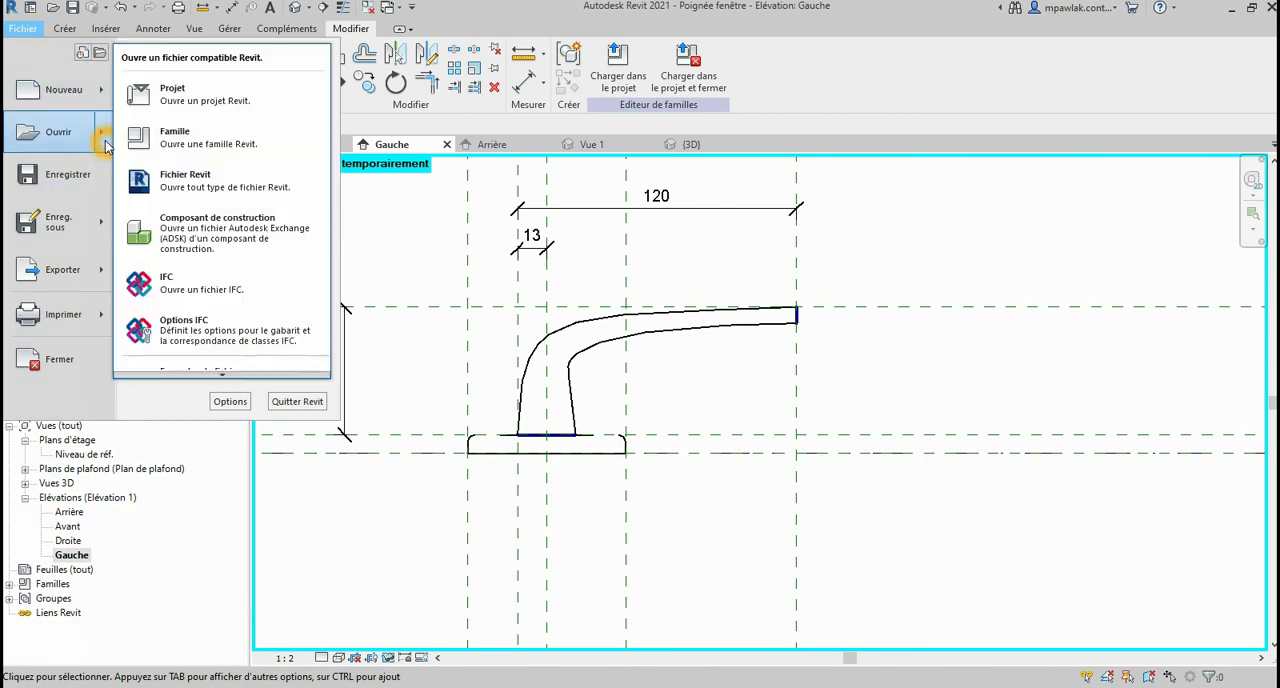
{"action": "left_click", "coordinate": [187, 144]}
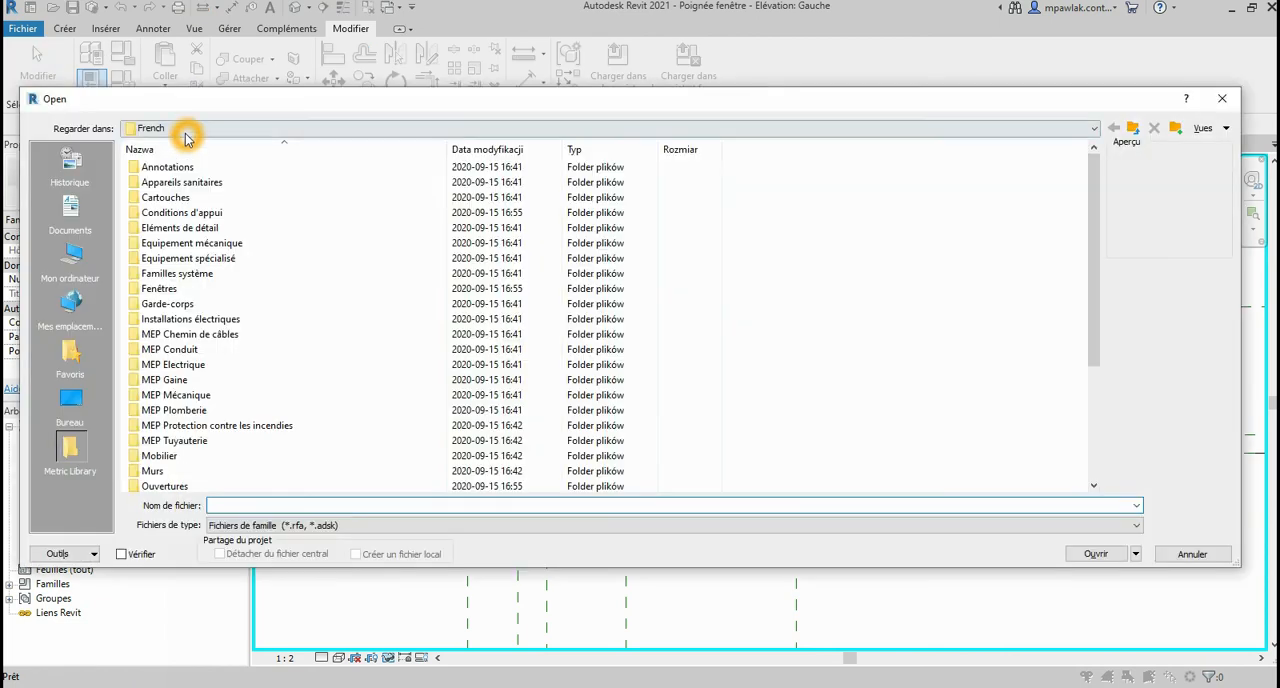
{"action": "left_click", "coordinate": [187, 134]}
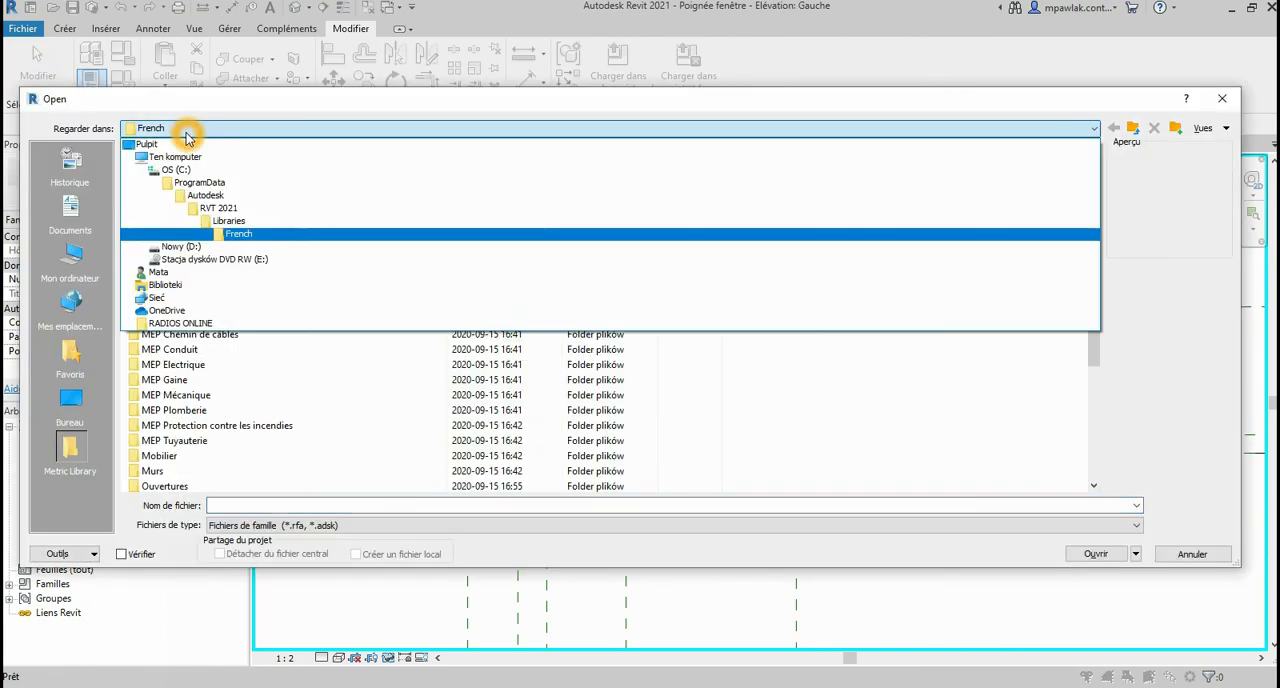
{"action": "left_click", "coordinate": [195, 247]}
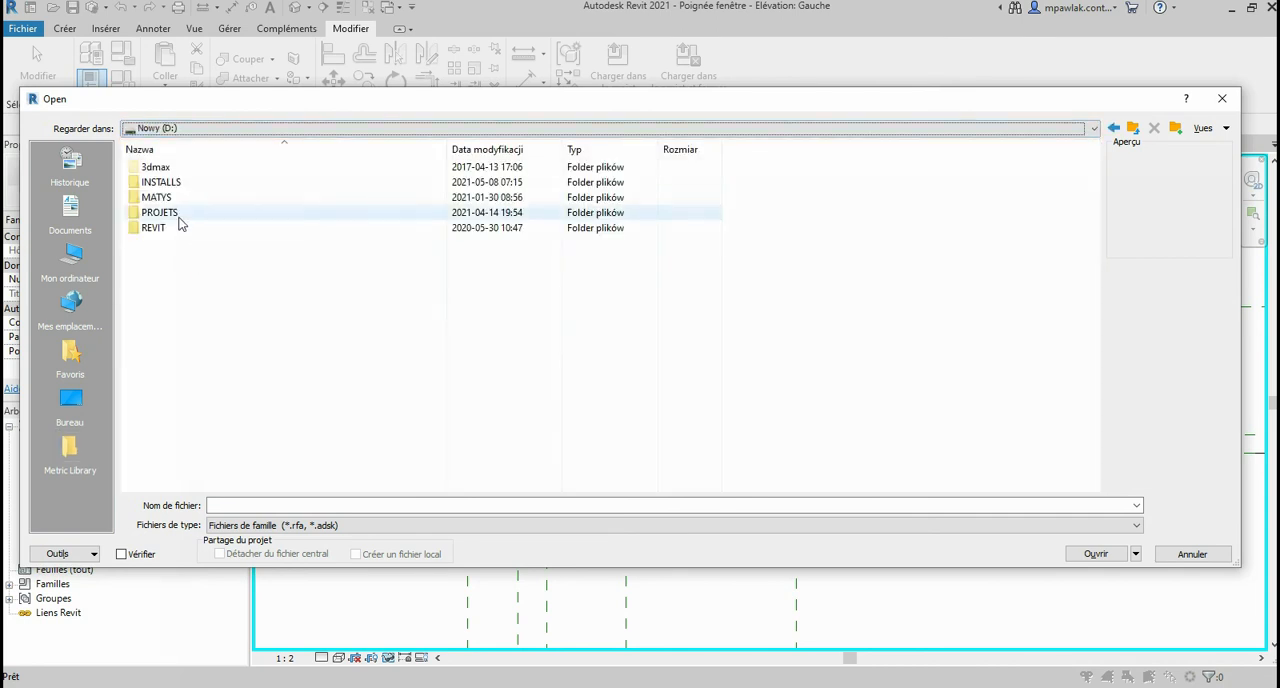
{"action": "double_click", "coordinate": [177, 227]}
{"action": "left_click", "coordinate": [176, 170]}
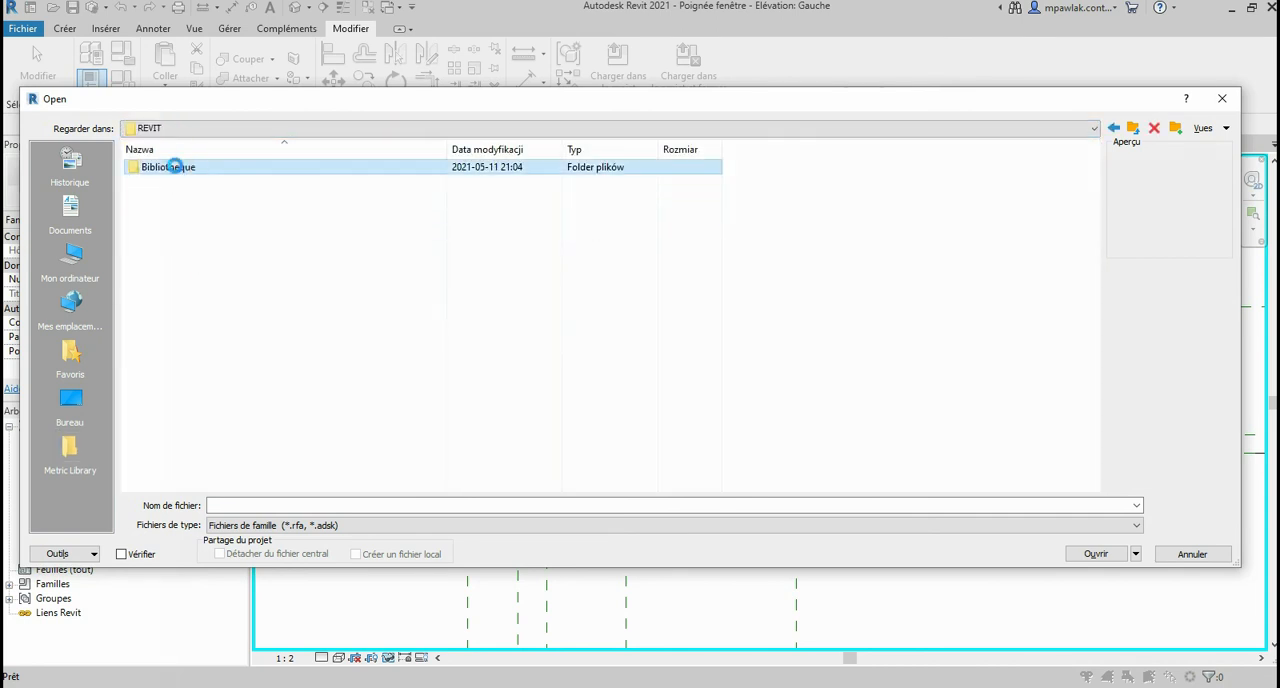
{"action": "double_click", "coordinate": [176, 170]}
{"action": "double_click", "coordinate": [176, 170]}
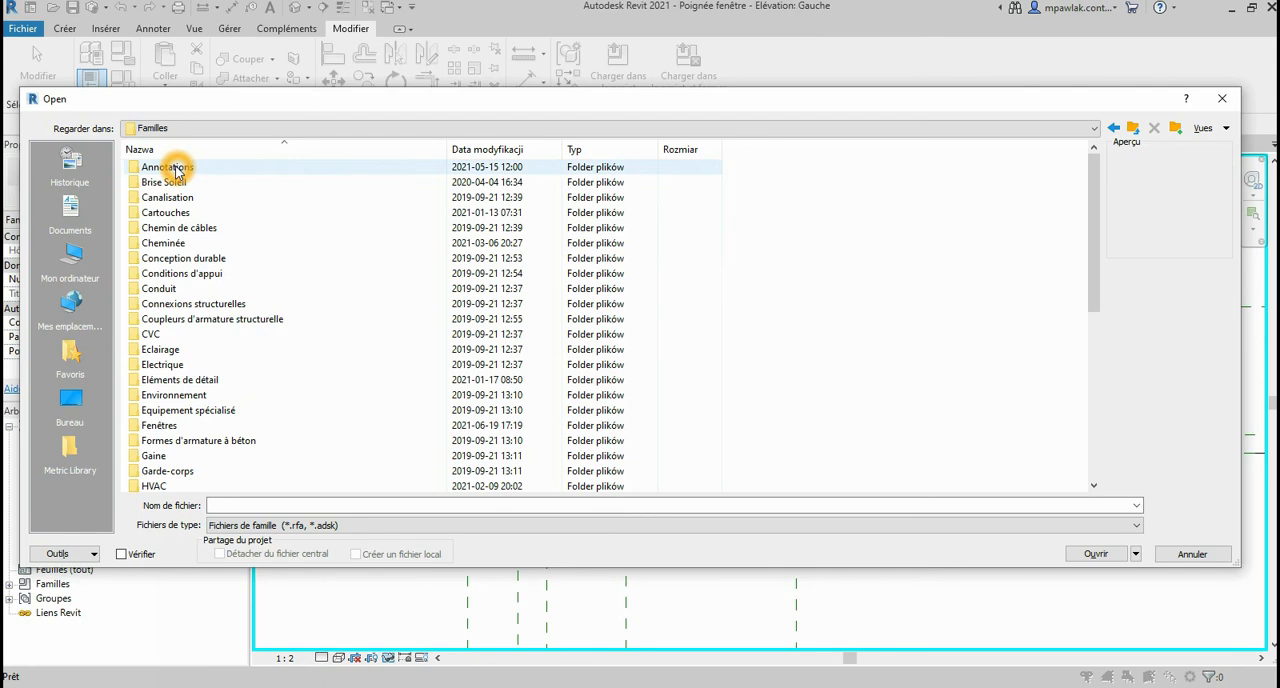
{"action": "double_click", "coordinate": [162, 425]}
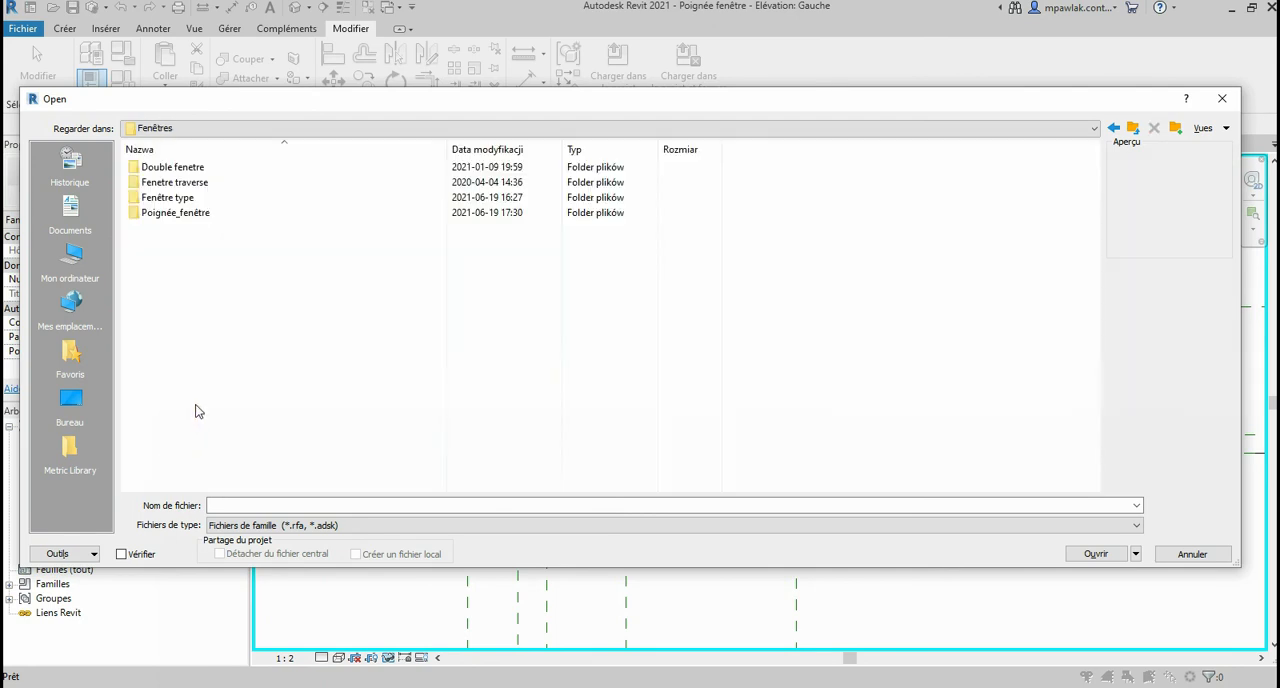
Step: Look inside the Fenêtre type folder, return to its parent, and rename the folder as Fenêtre 2 vantaux
{"action": "double_click", "coordinate": [168, 200]}
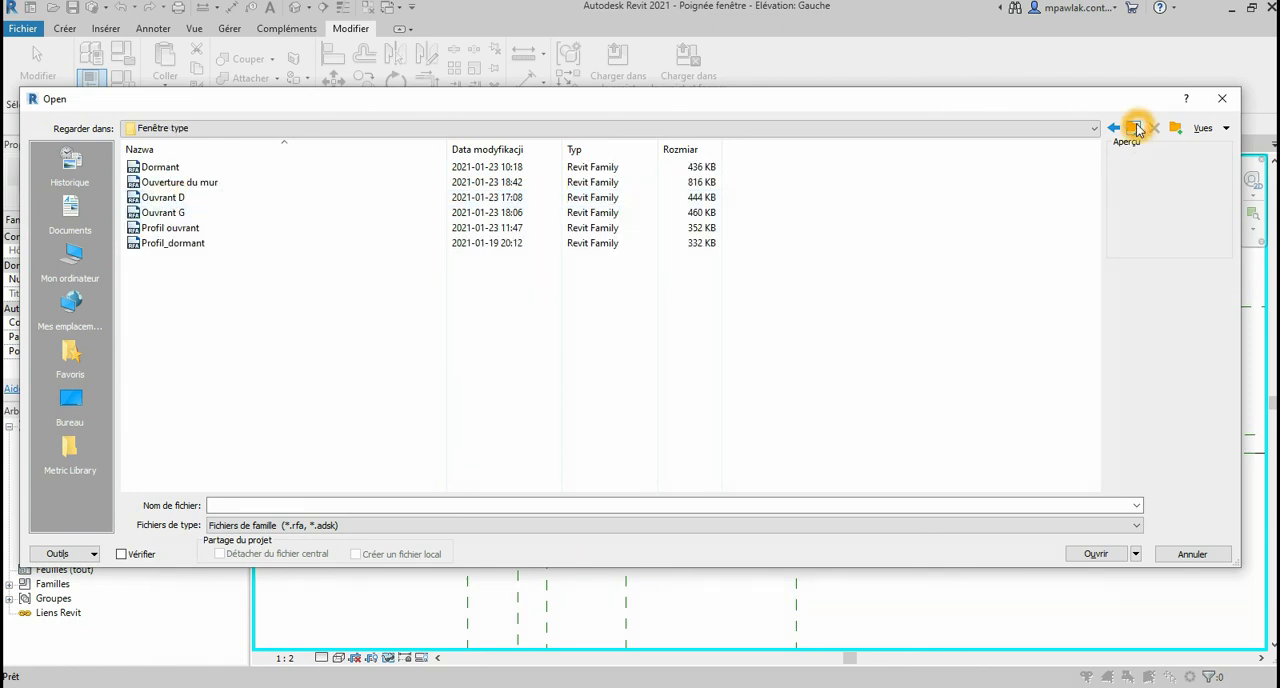
{"action": "left_click", "coordinate": [1135, 128]}
{"action": "left_click", "coordinate": [175, 200]}
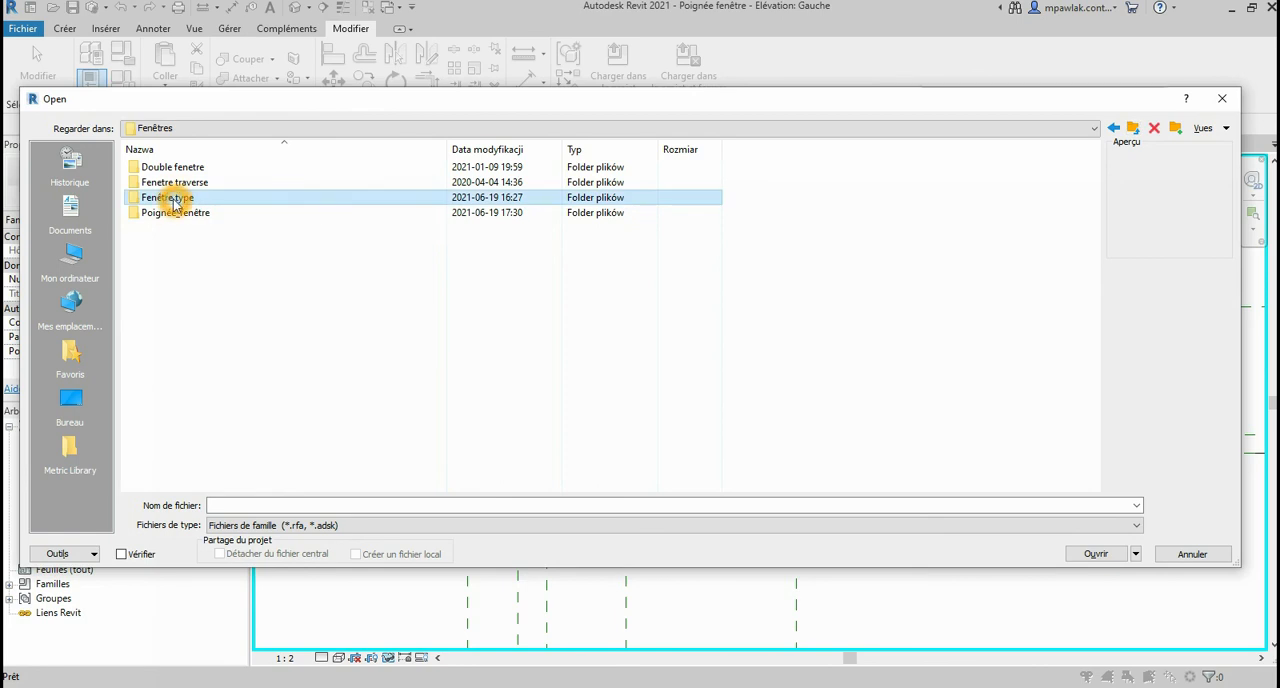
{"action": "right_click", "coordinate": [172, 198]}
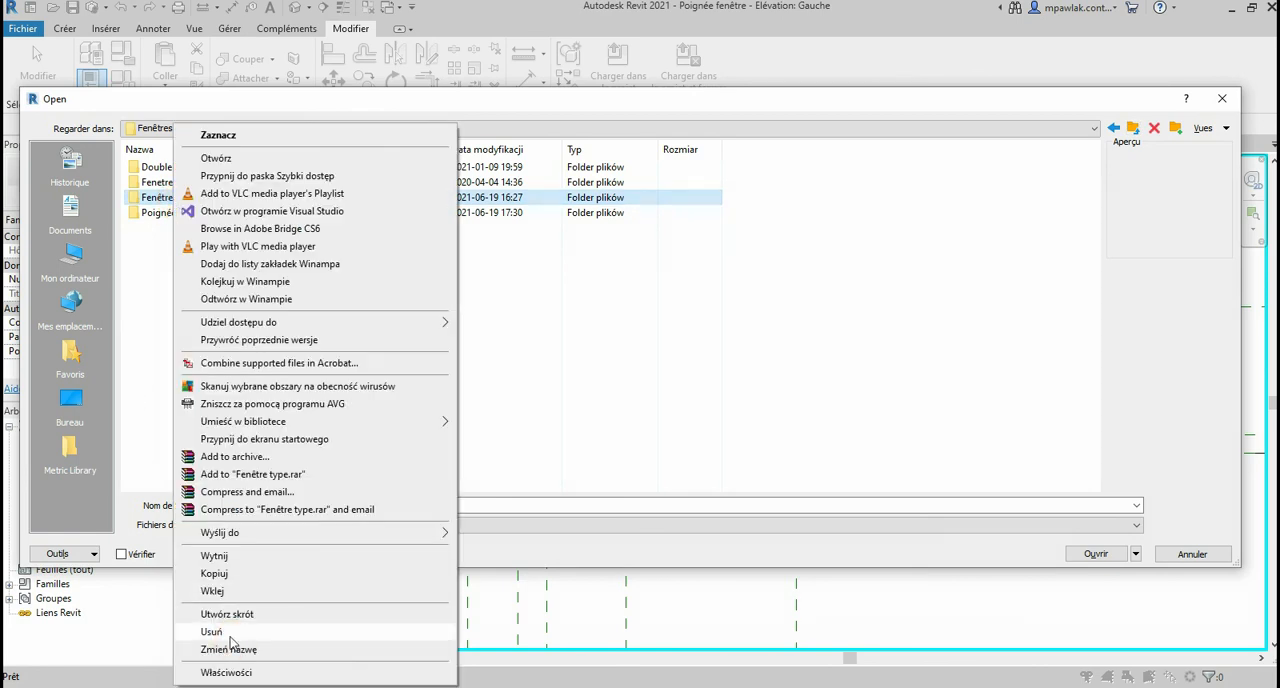
{"action": "left_click", "coordinate": [228, 650]}
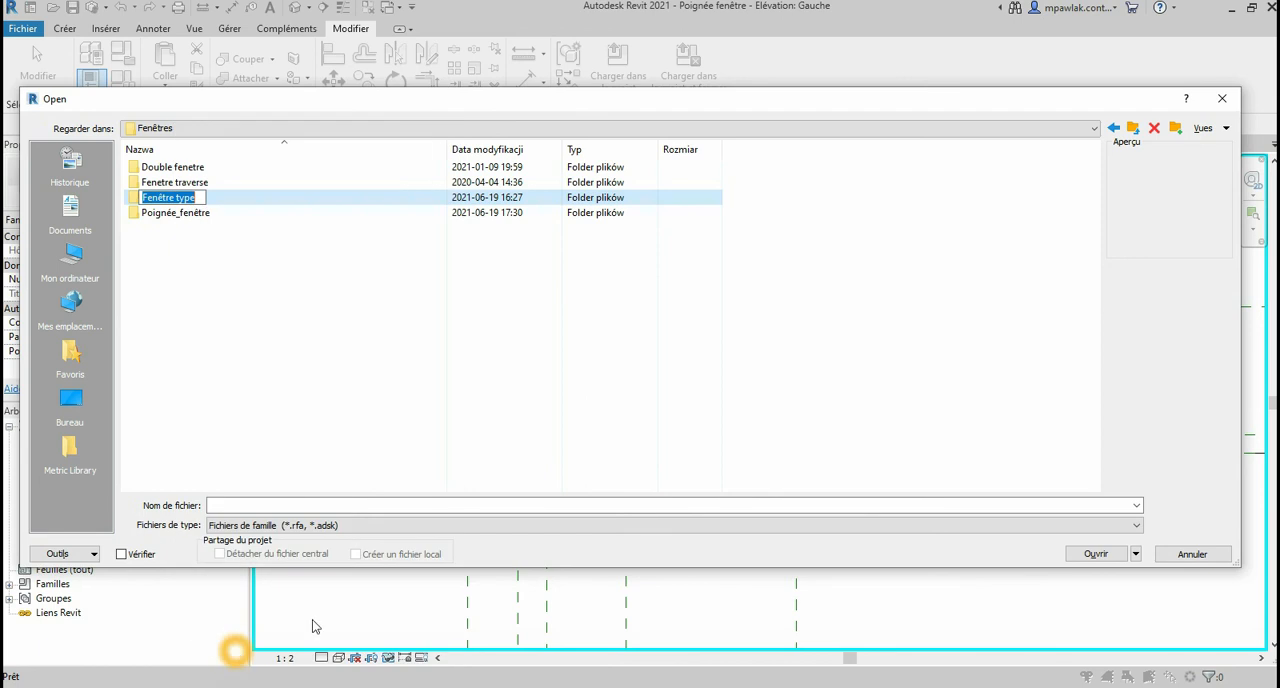
{"action": "left_click_drag", "start_coordinate": [173, 197], "coordinate": [237, 200]}
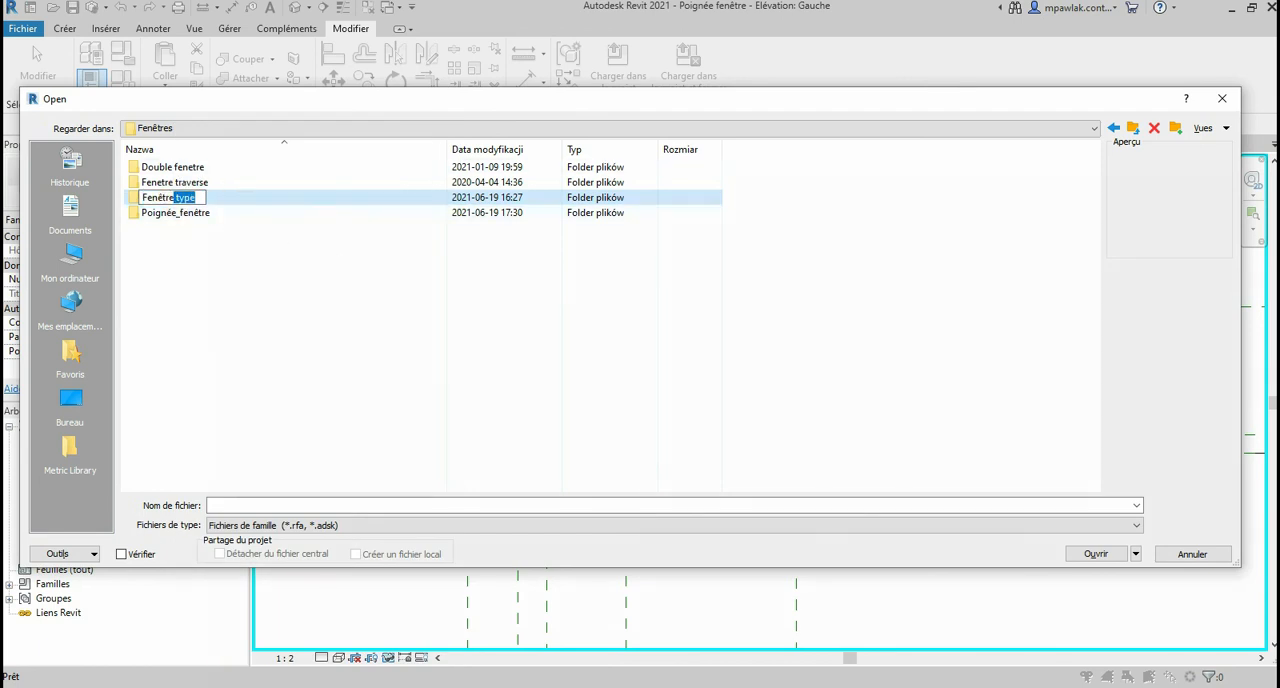
{"action": "left_click", "coordinate": [309, 275]}
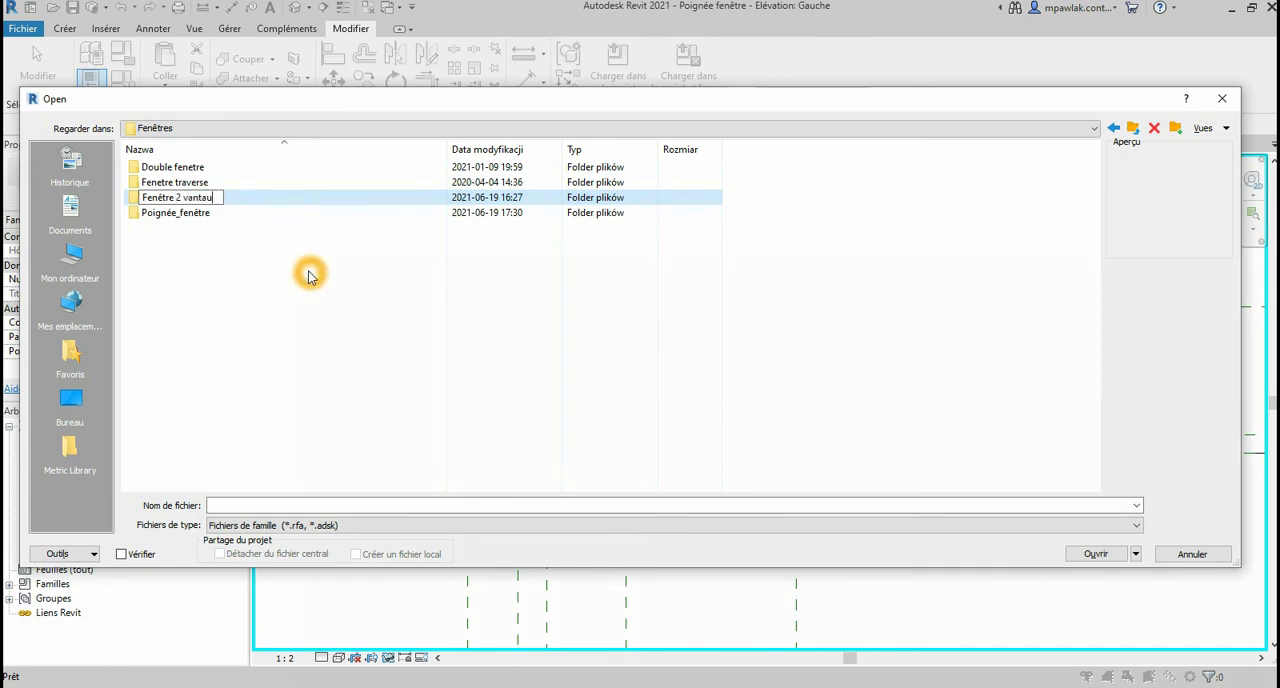
{"action": "left_click", "coordinate": [256, 331]}
{"action": "left_click", "coordinate": [226, 260]}
Step: Open the Fenêtre 2 vantaux folder and rename the Ouverture du mur family file as Fenêtre 2 vantaux
{"action": "double_click", "coordinate": [213, 199]}
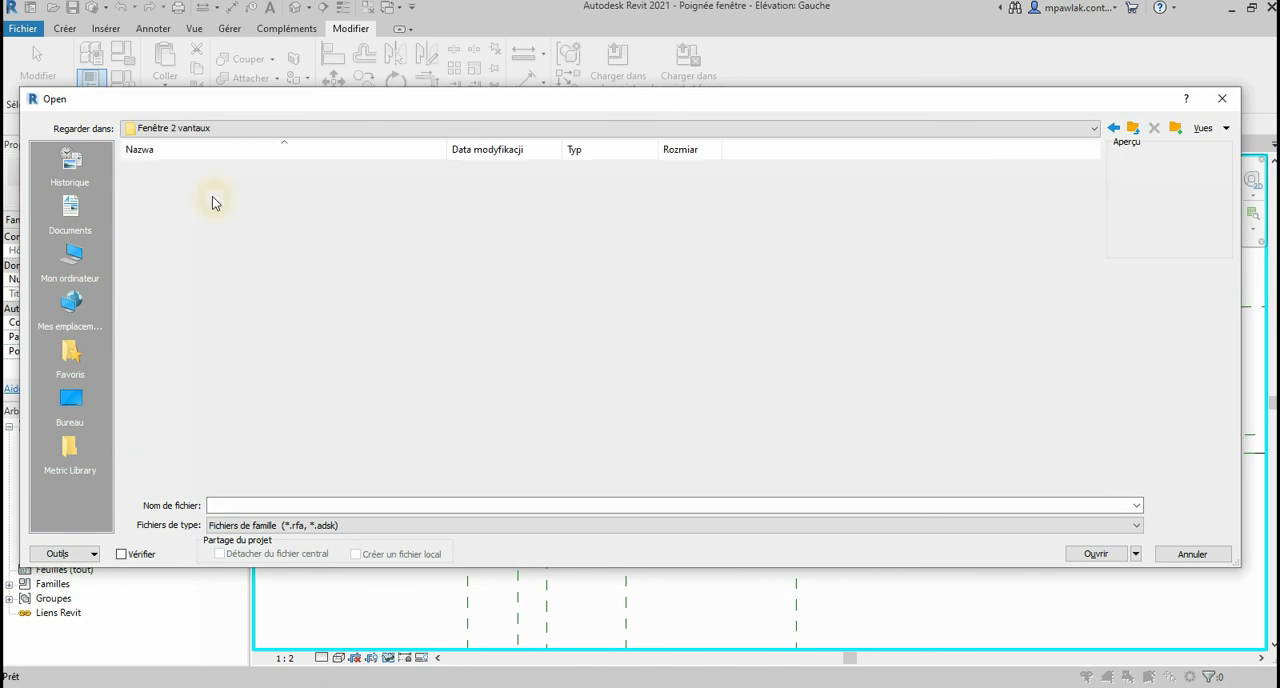
{"action": "left_click", "coordinate": [174, 199]}
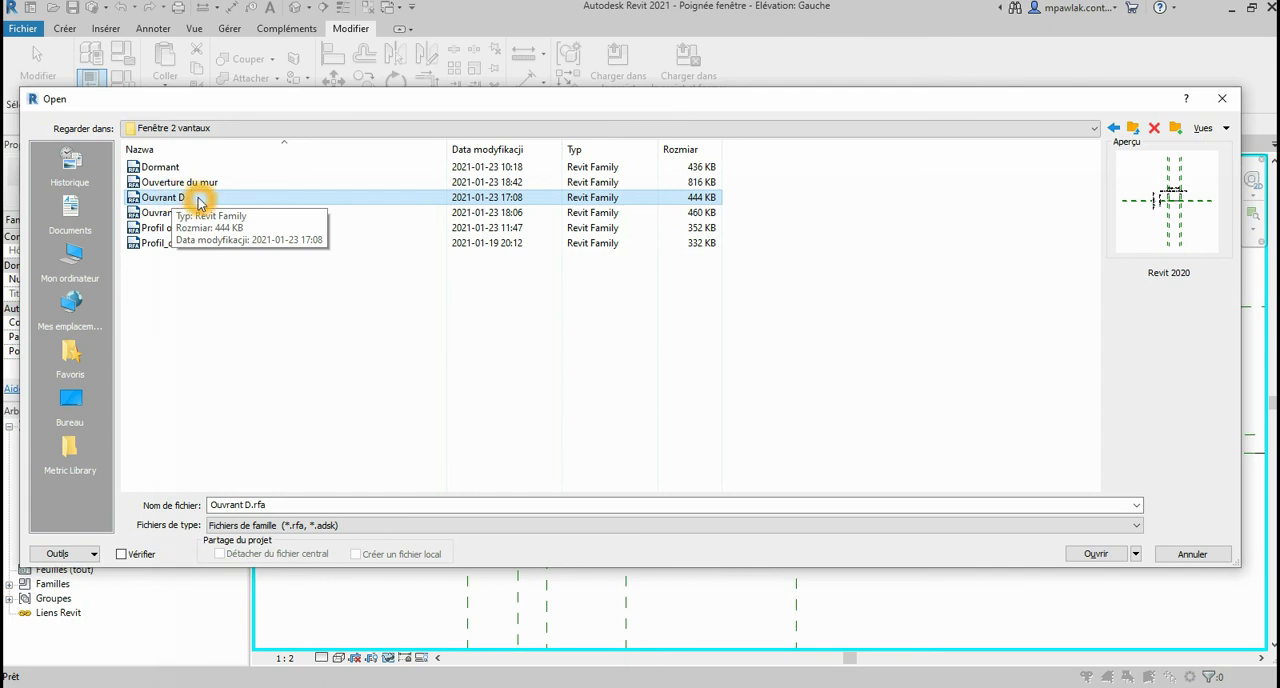
{"action": "left_click", "coordinate": [206, 308]}
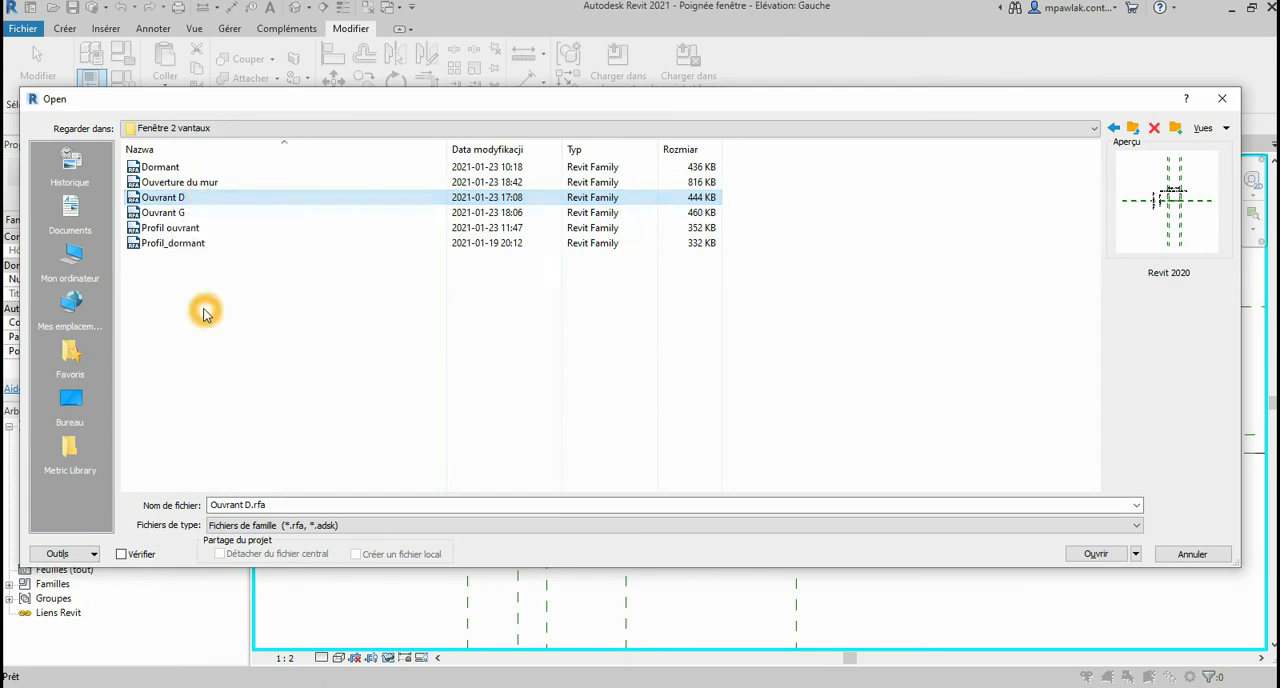
{"action": "left_click", "coordinate": [181, 184]}
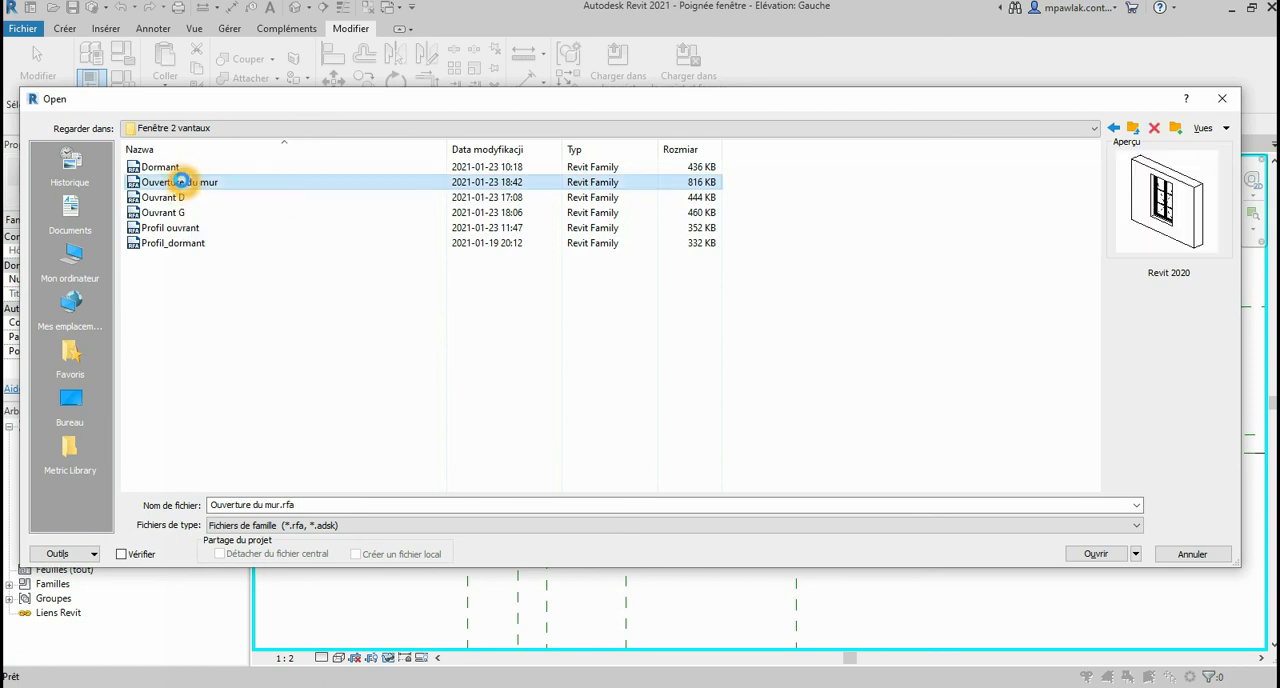
{"action": "right_click", "coordinate": [181, 184]}
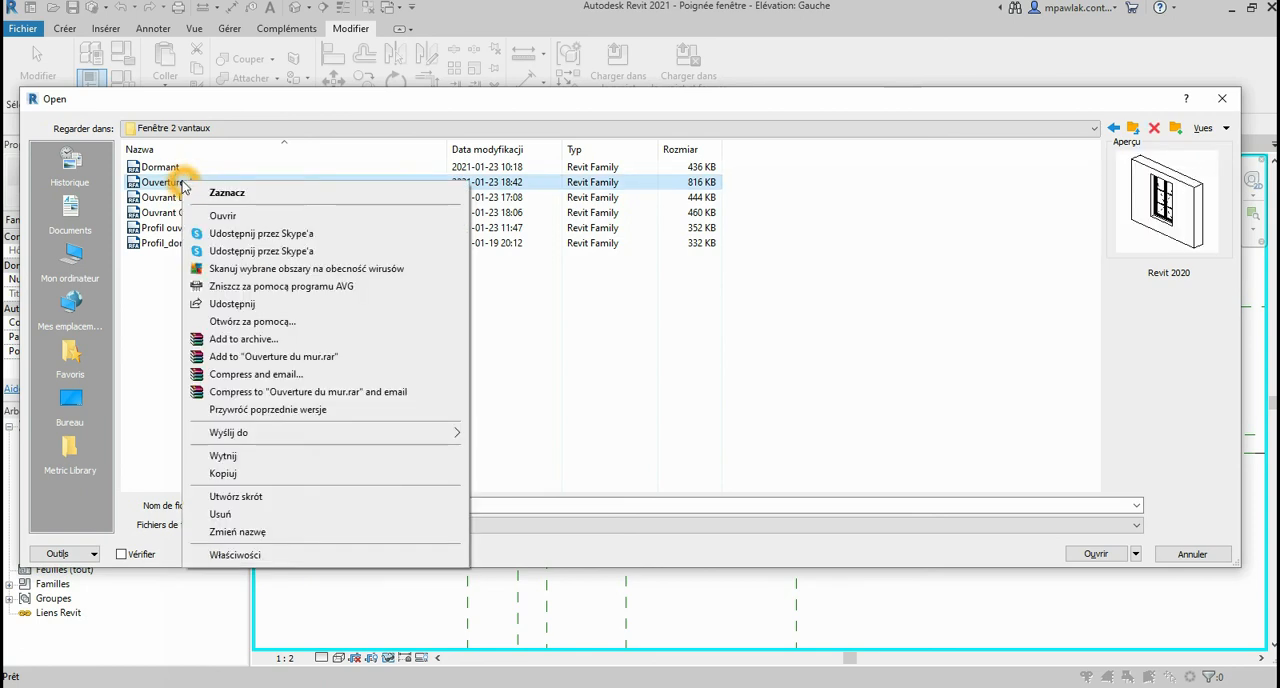
{"action": "left_click", "coordinate": [265, 532]}
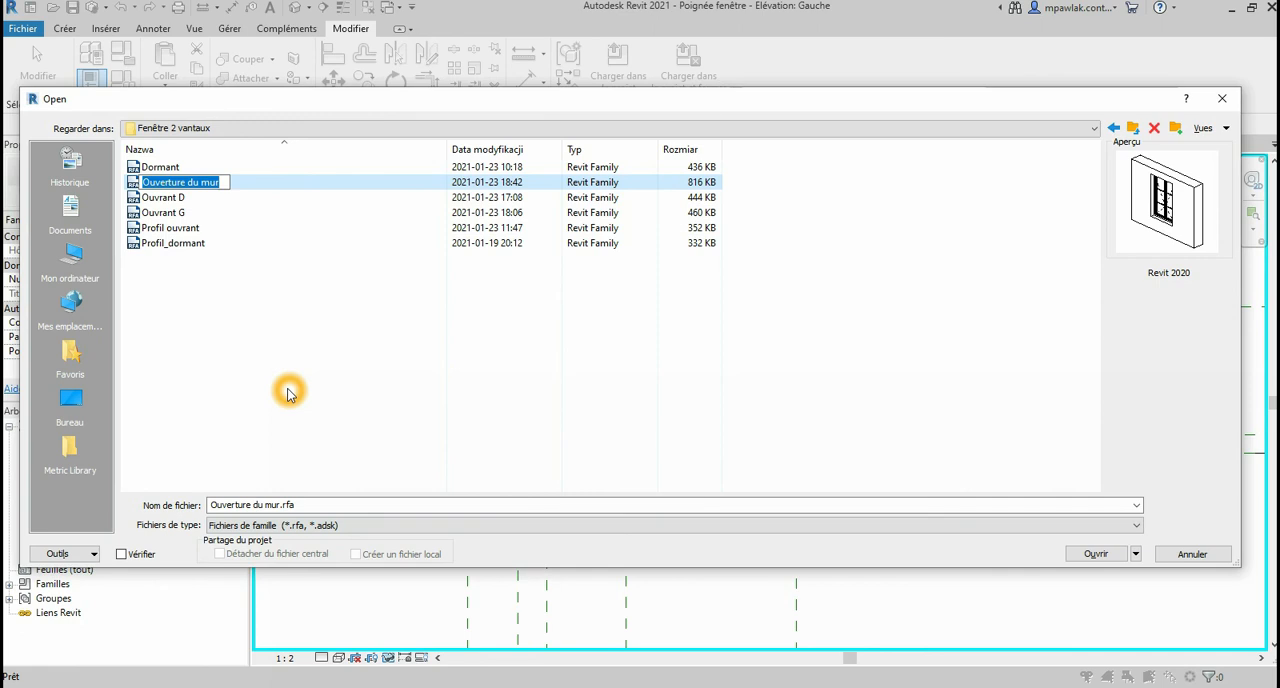
{"action": "type", "text": "Fenetre 2 vantaux"}
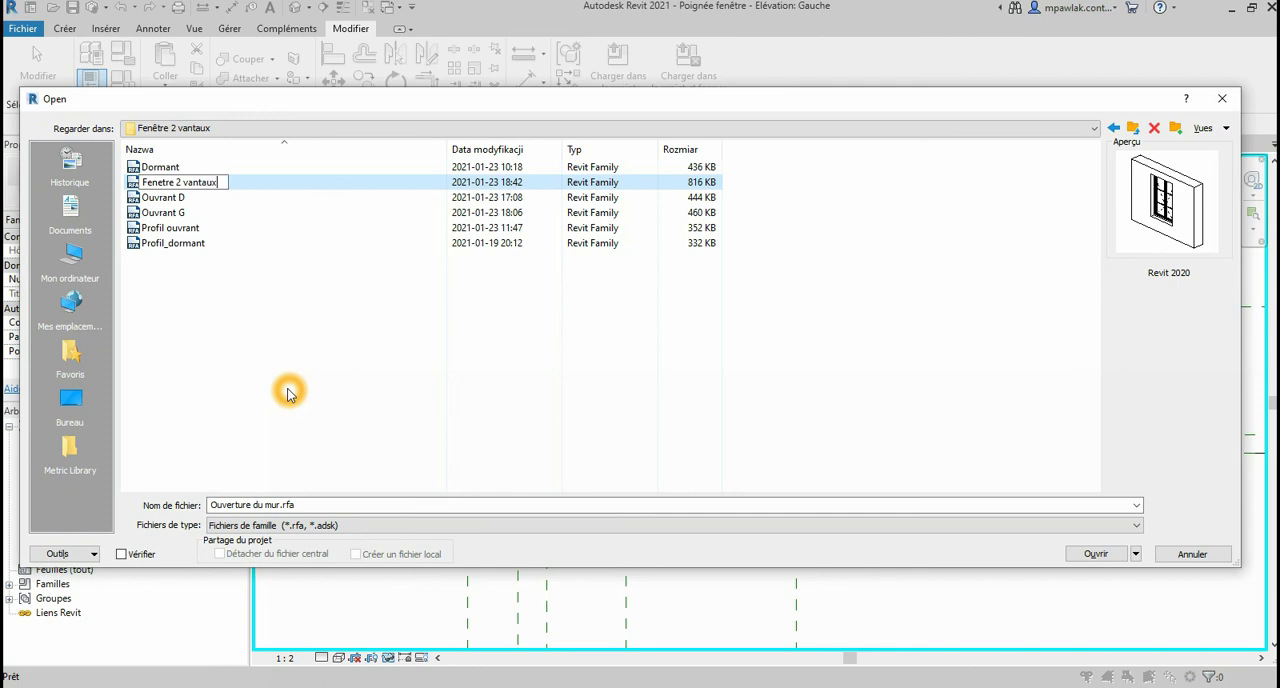
{"action": "key", "text": "Return"}
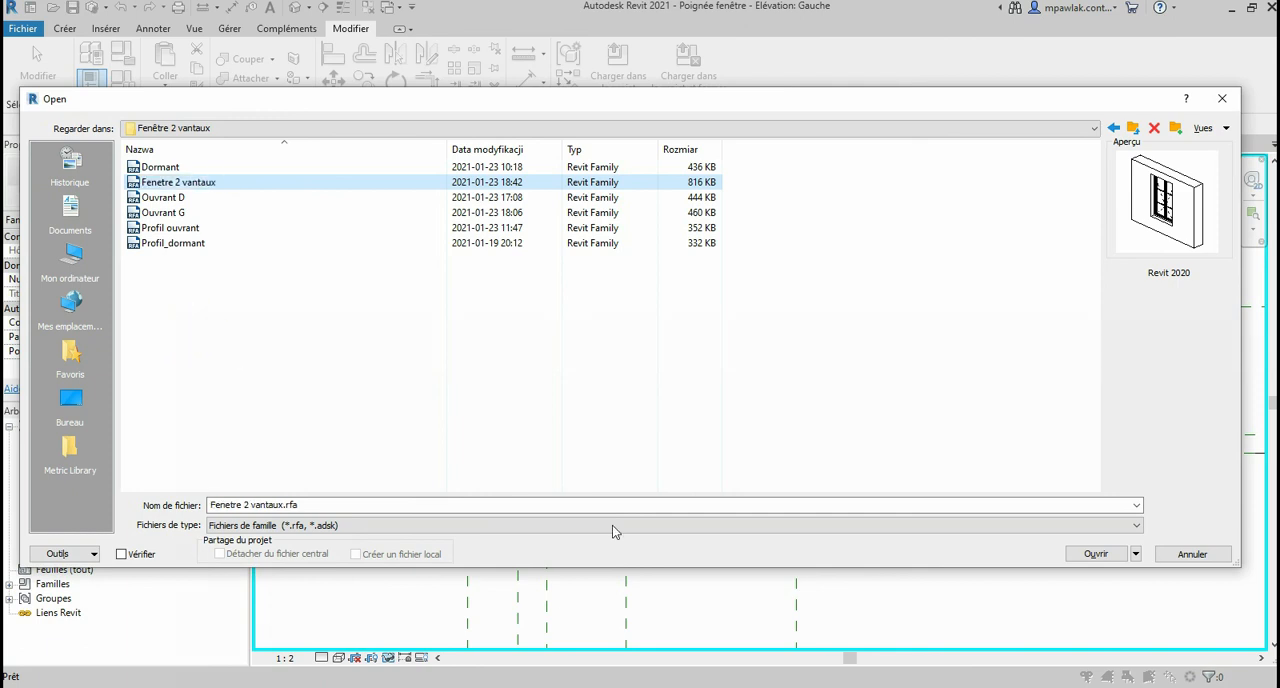
{"action": "left_click", "coordinate": [162, 182]}
{"action": "left_click", "coordinate": [203, 355]}
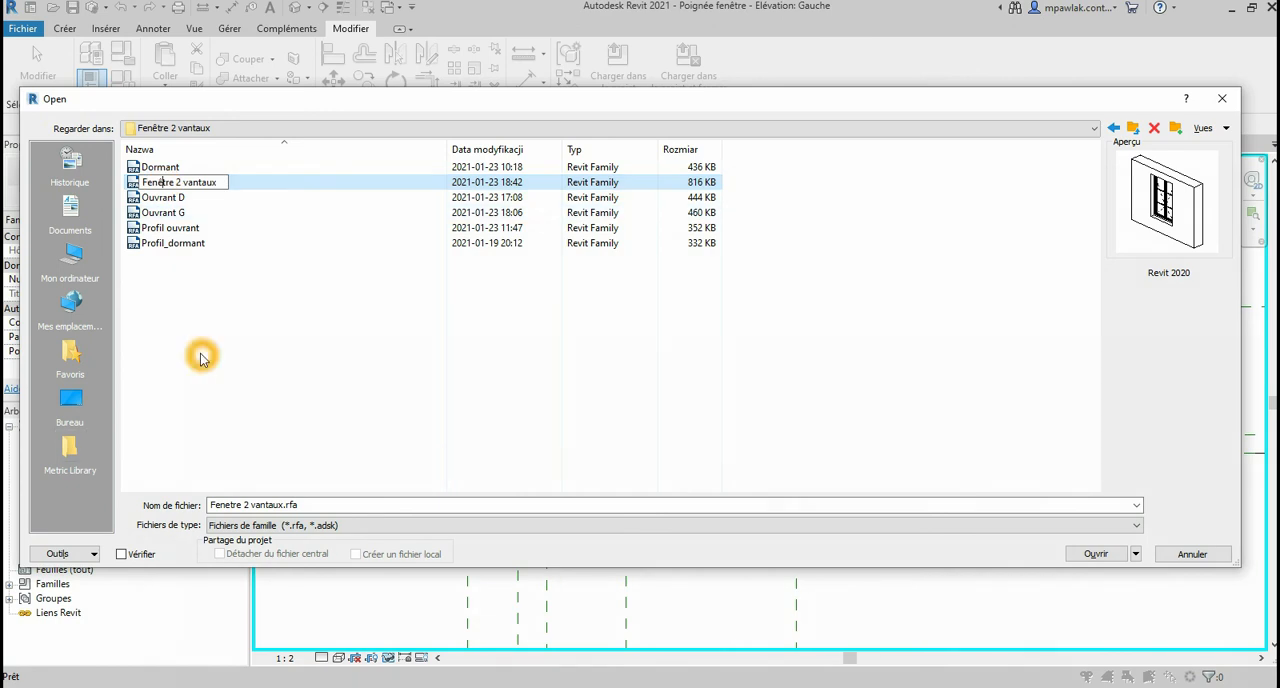
Step: Open the Ouvrant D family and set the scale of its Niveau de réf. plan to 1:10
{"action": "left_click", "coordinate": [163, 197]}
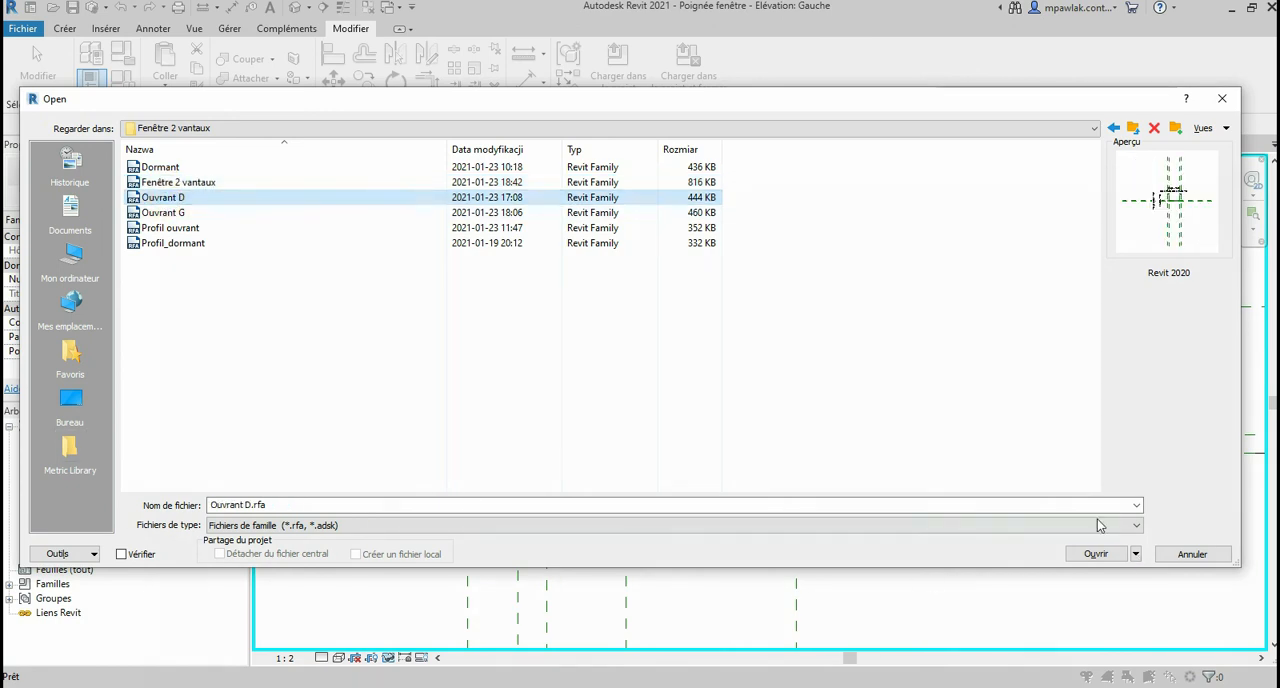
{"action": "left_click", "coordinate": [1097, 554]}
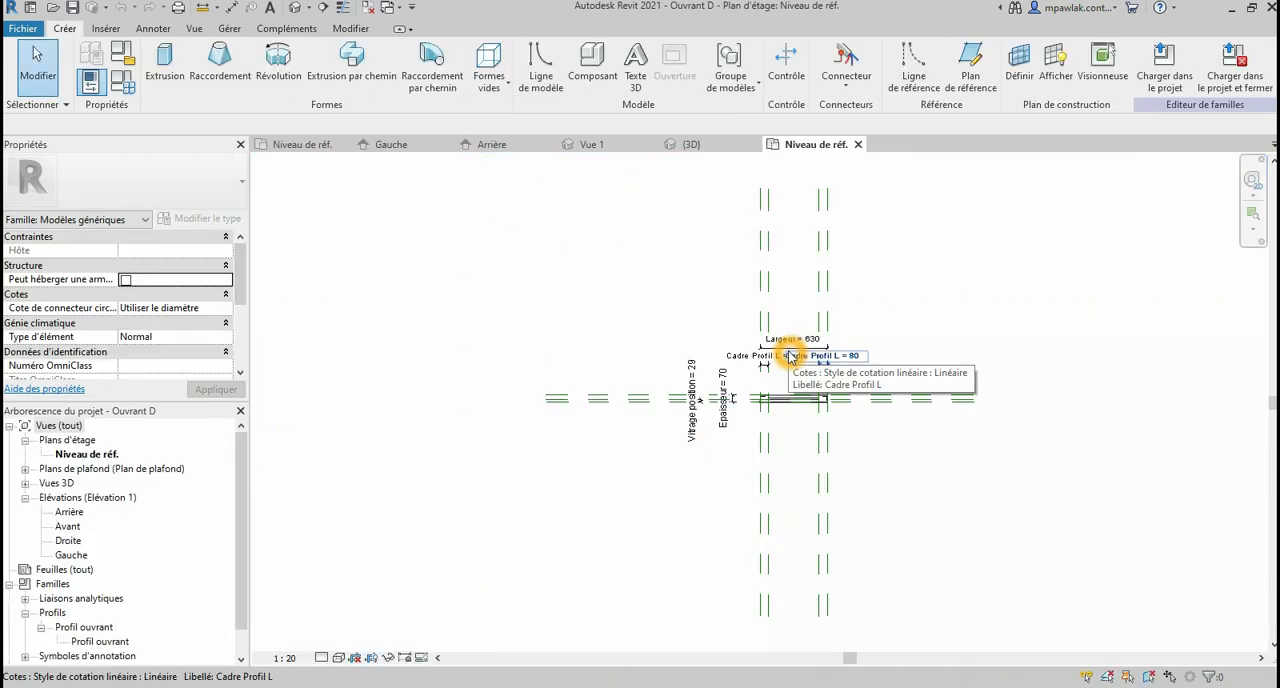
{"action": "scroll", "coordinate": [835, 395], "scroll_direction": "up", "scroll_amount": 3}
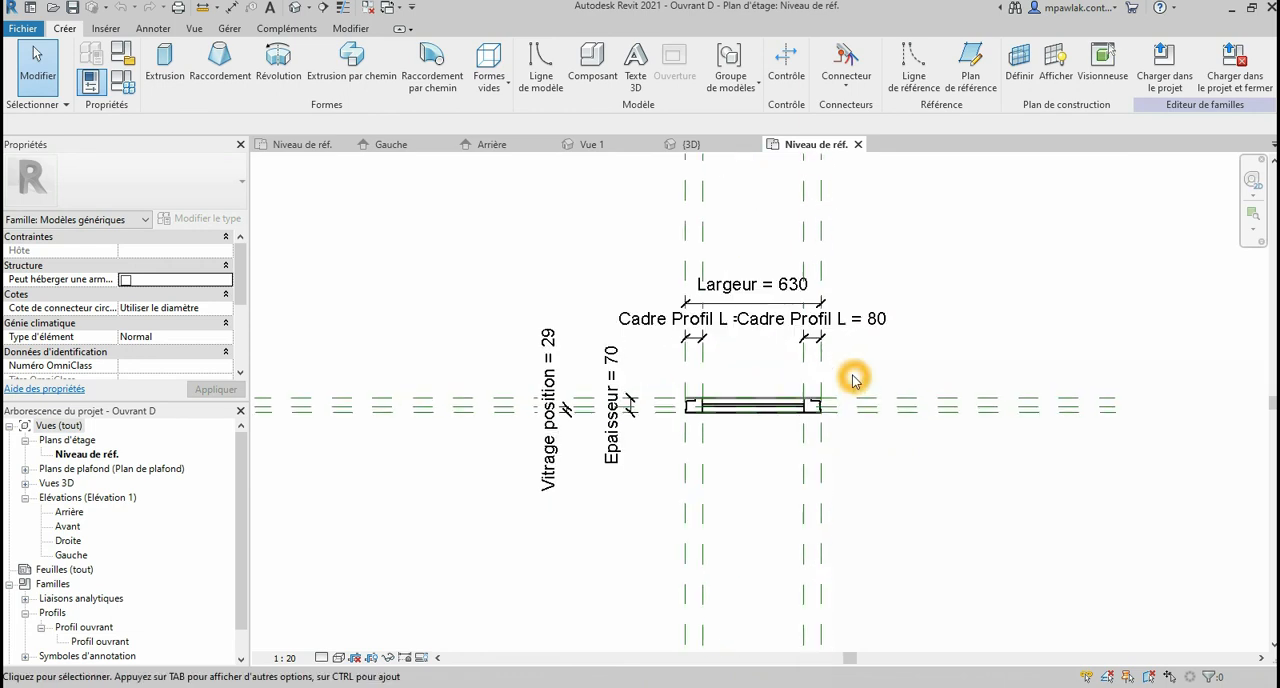
{"action": "left_click", "coordinate": [851, 423]}
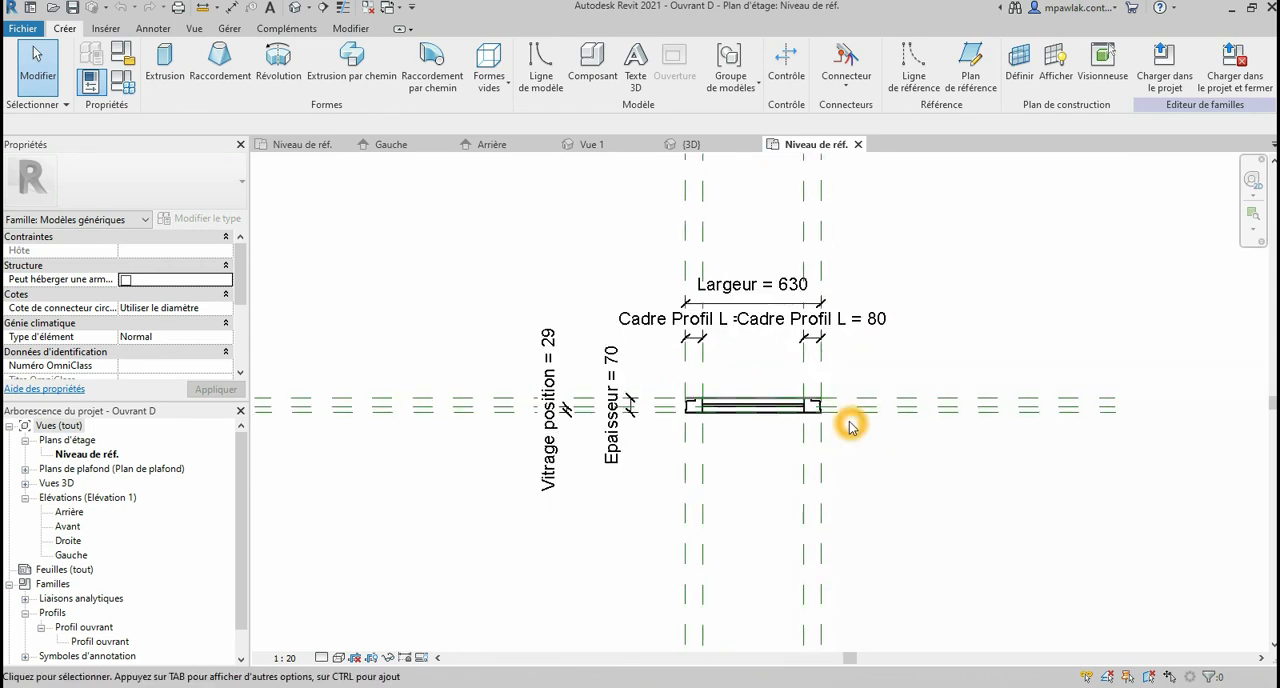
{"action": "scroll", "coordinate": [861, 361], "scroll_direction": "up", "scroll_amount": 1}
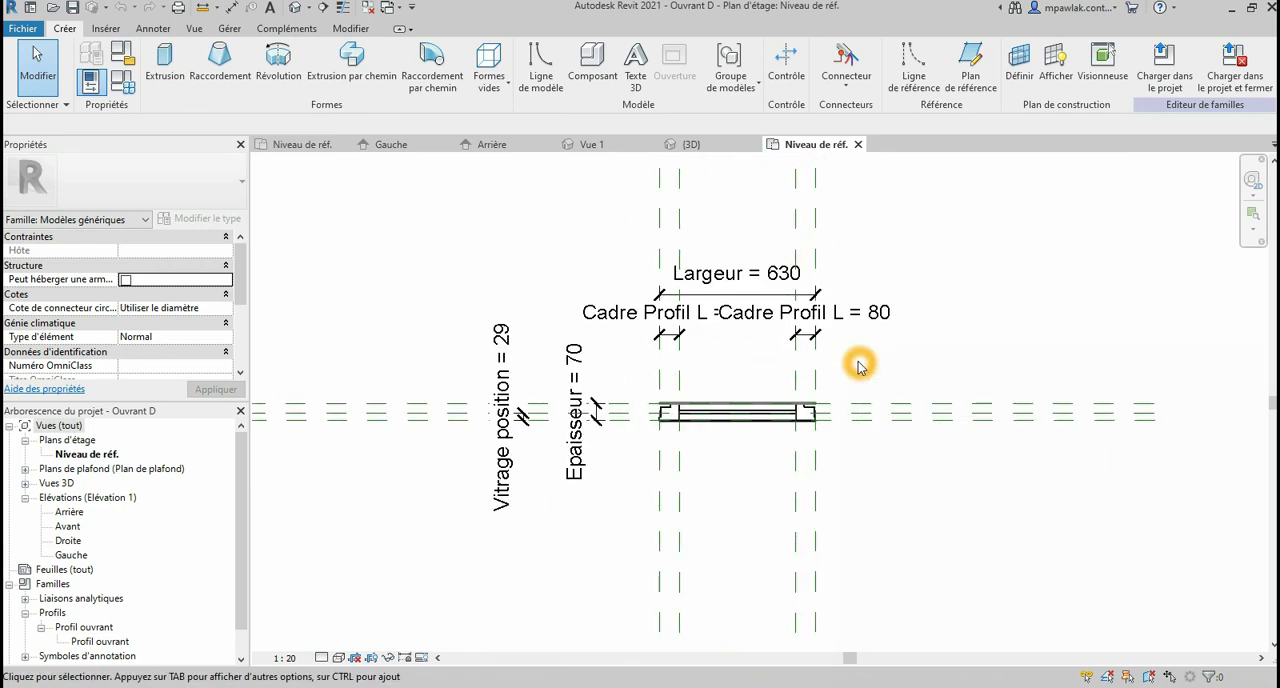
{"action": "left_click", "coordinate": [289, 657]}
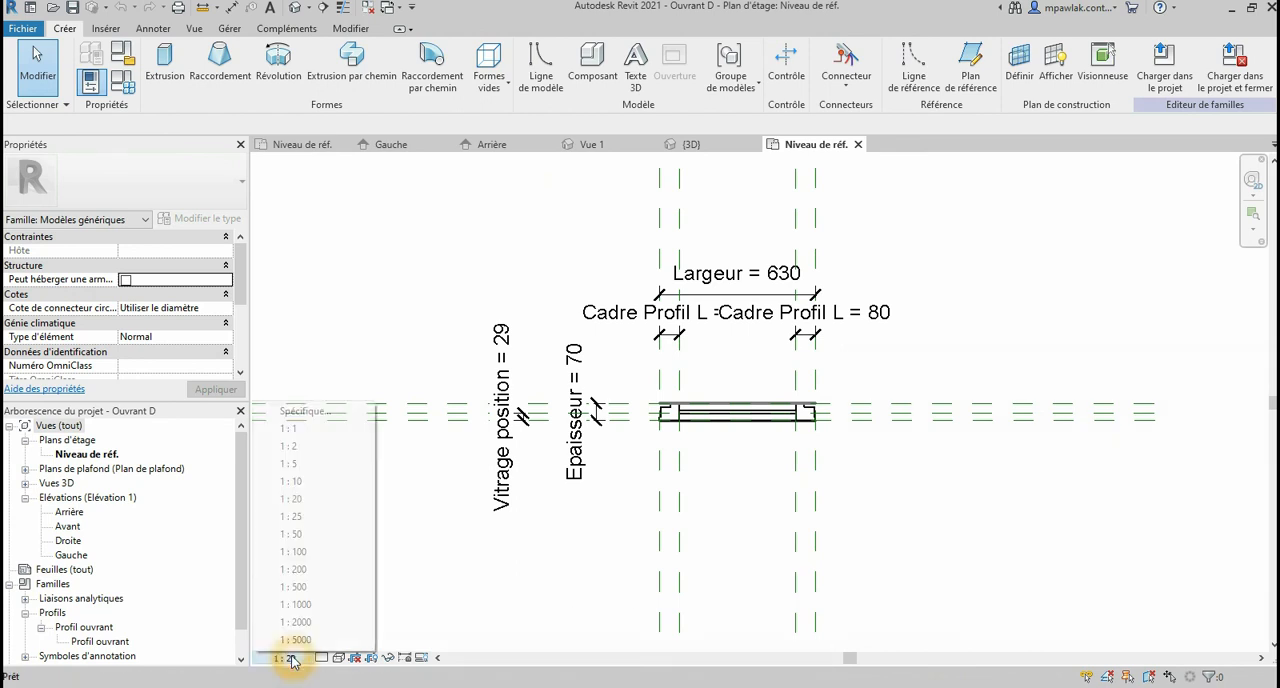
{"action": "left_click", "coordinate": [322, 487]}
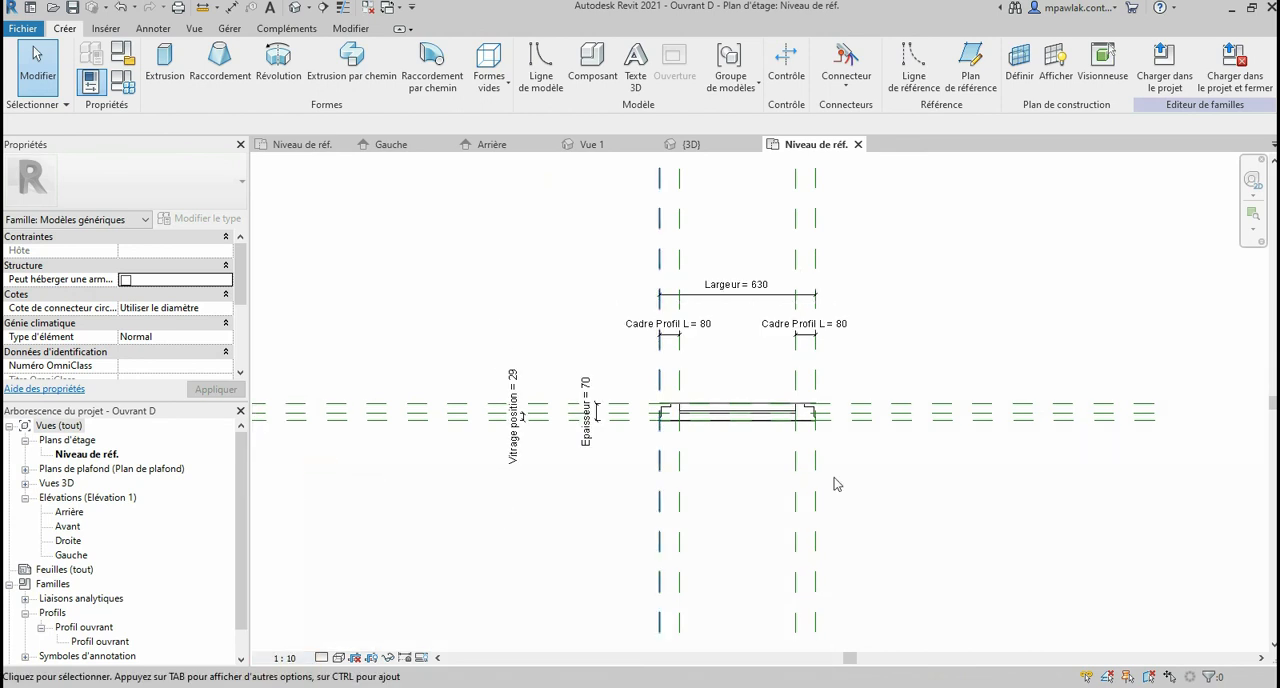
Step: Open Ouvrant D's Avant elevation and examine the leaf's frame, opening lines and handle-height plane
{"action": "double_click", "coordinate": [67, 526]}
{"action": "left_click", "coordinate": [723, 377]}
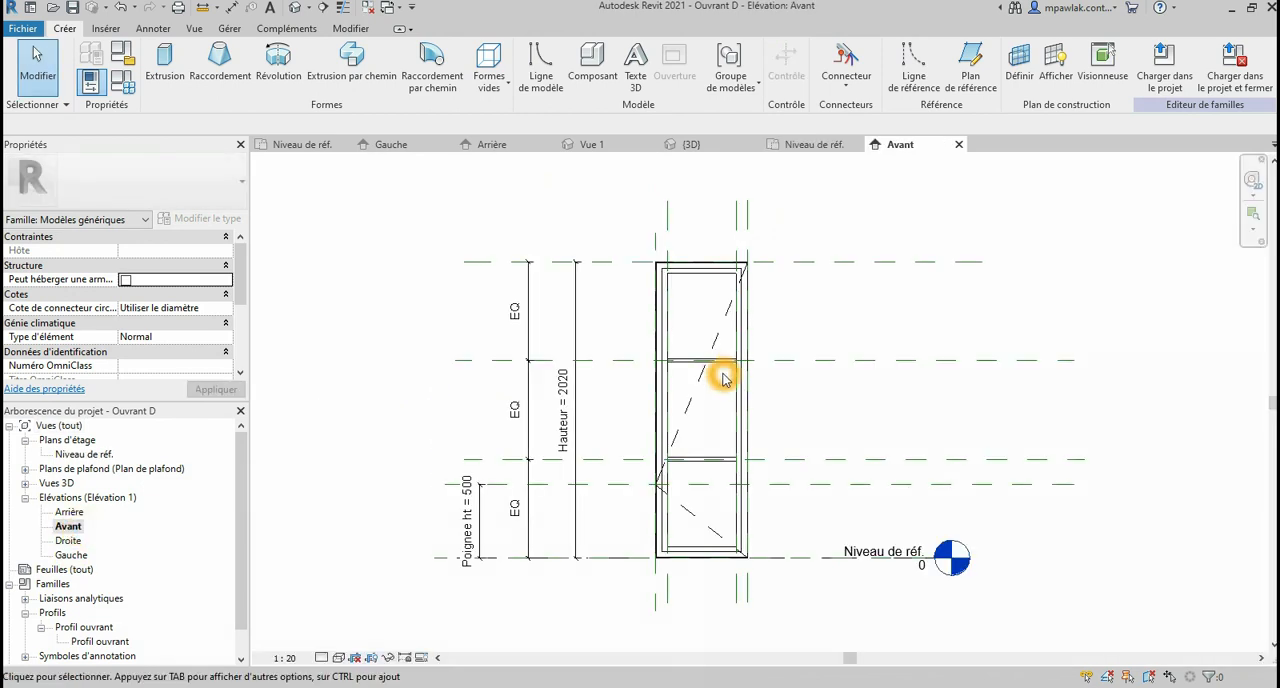
{"action": "left_click", "coordinate": [766, 446]}
{"action": "scroll", "coordinate": [766, 446], "scroll_direction": "up", "scroll_amount": 1}
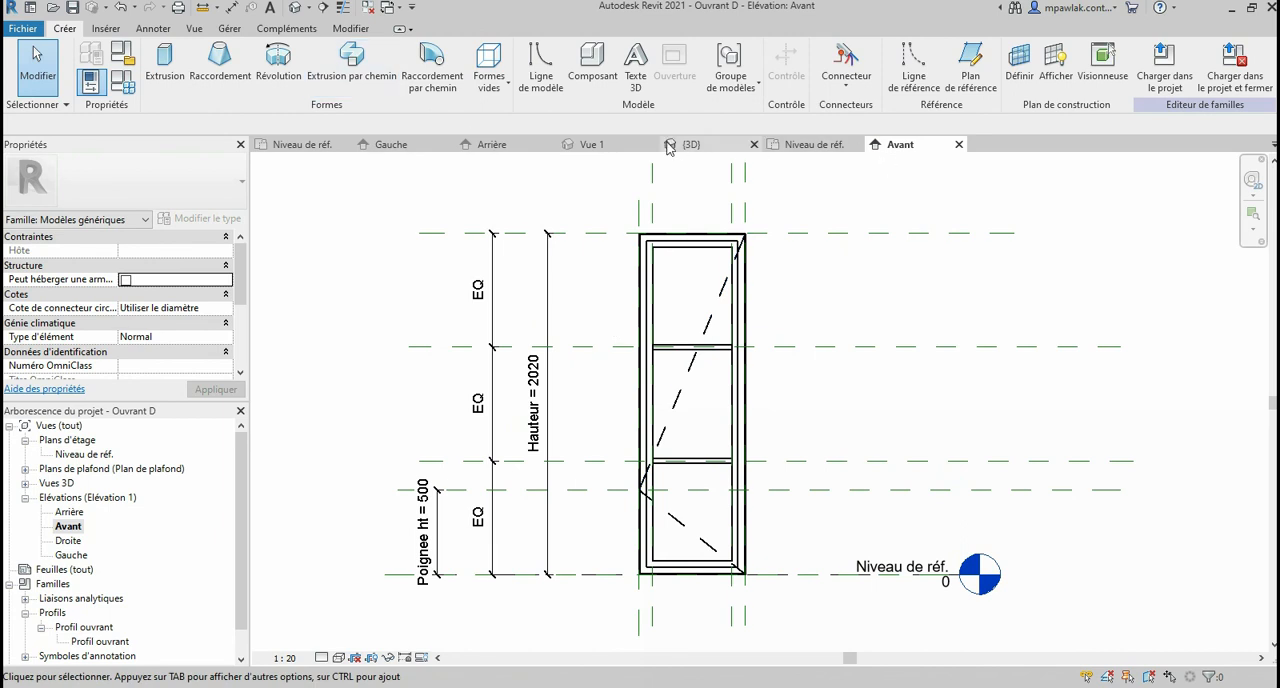
Step: Return to the handle family's 3D view and load Poignée fenêtre into the Ouvrant D family
{"action": "left_click", "coordinate": [697, 146]}
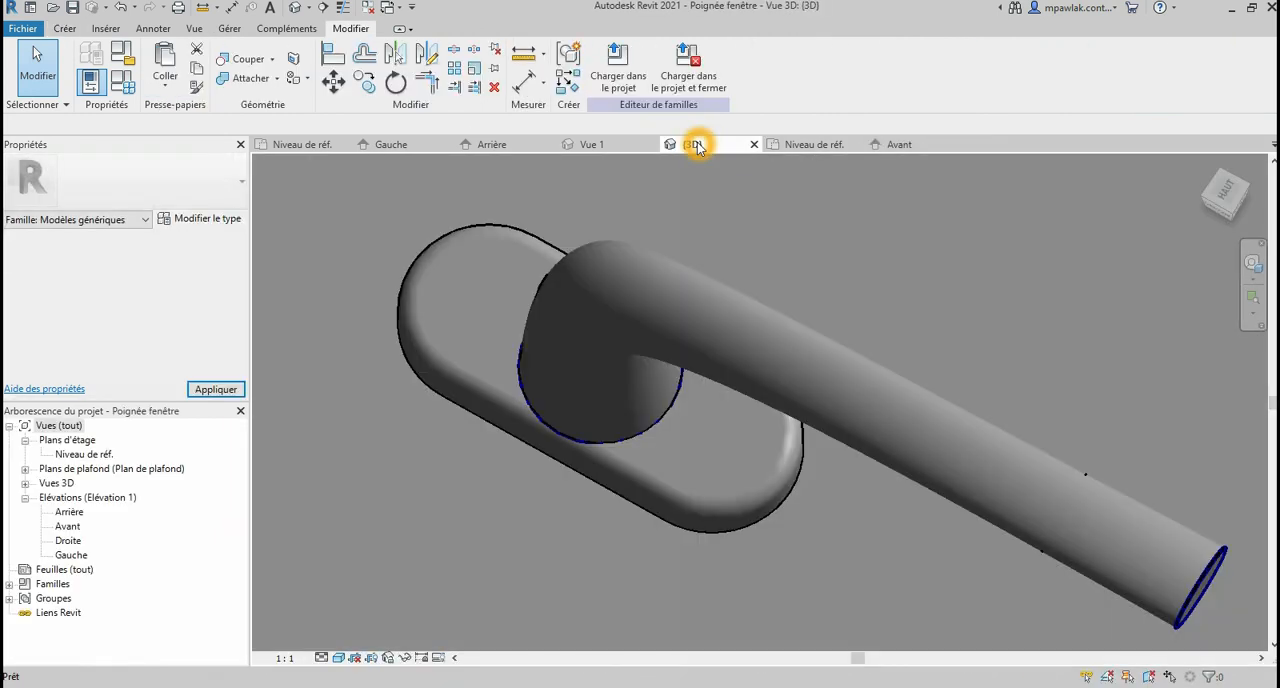
{"action": "left_click", "coordinate": [619, 79]}
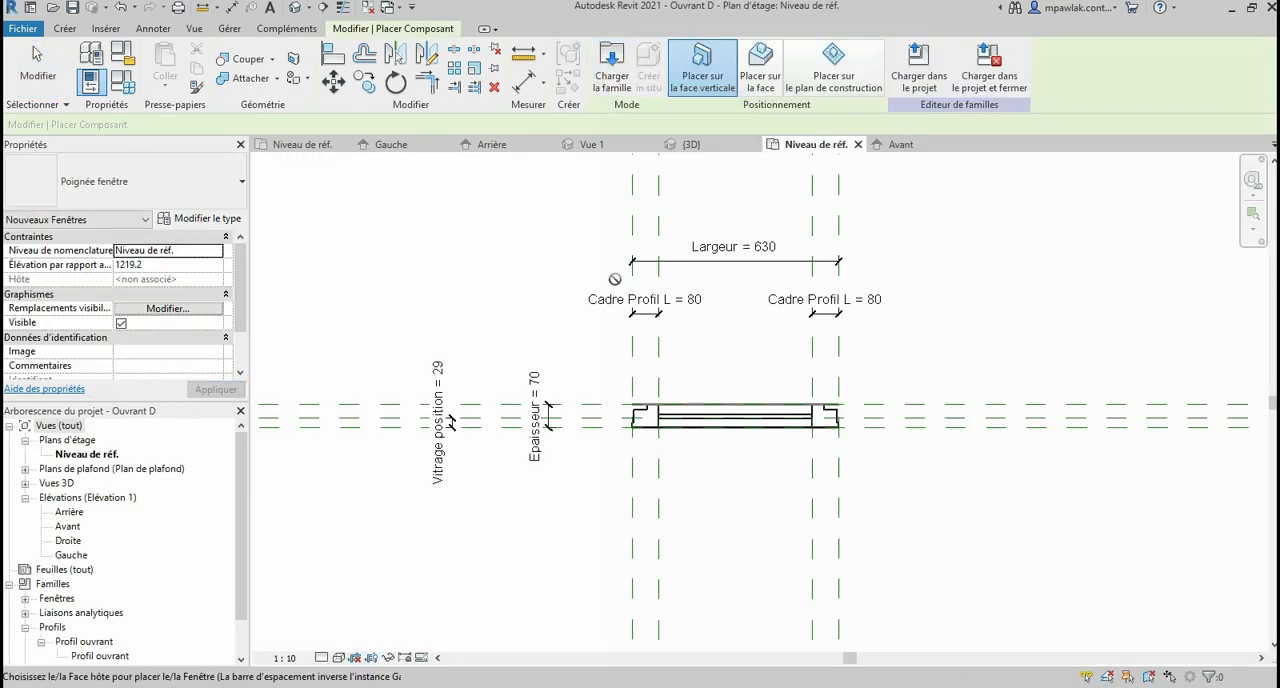
{"action": "scroll", "coordinate": [783, 392], "scroll_direction": "up", "scroll_amount": 2}
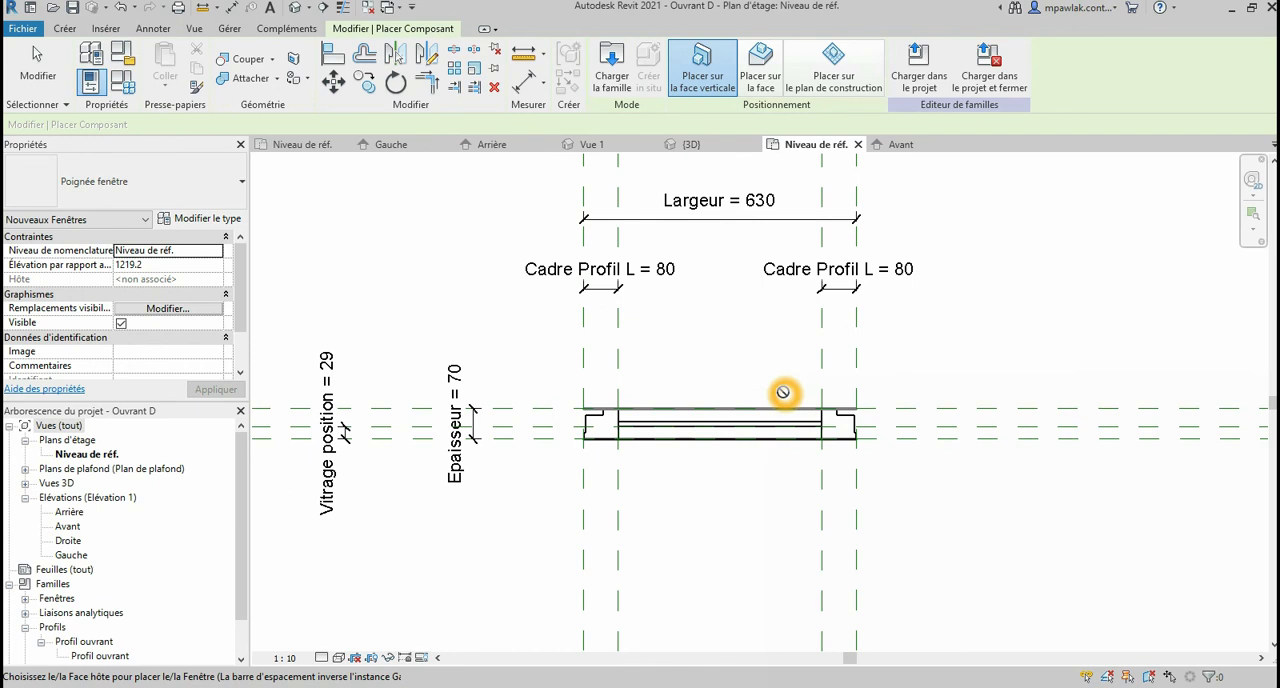
Step: Switch to the Avant elevation and expand the Fenêtres families down to the Poignée fenêtre type
{"action": "double_click", "coordinate": [66, 527]}
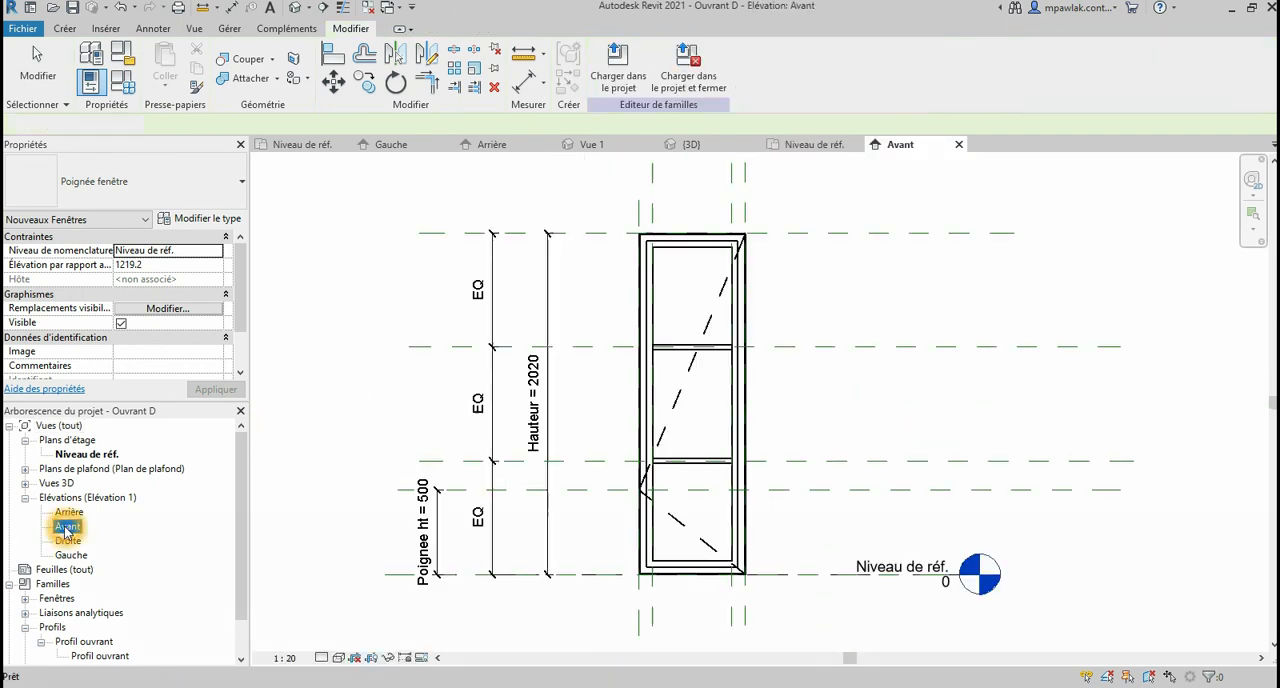
{"action": "scroll", "coordinate": [138, 485], "scroll_direction": "down", "scroll_amount": 1}
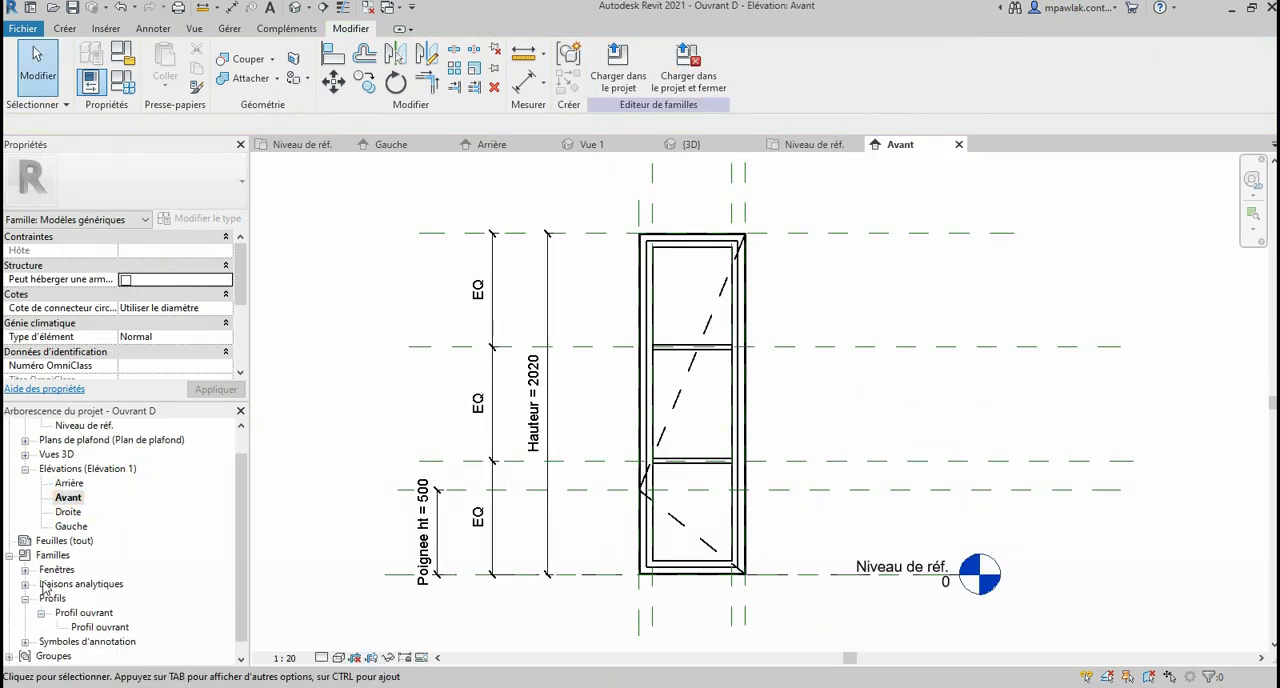
{"action": "scroll", "coordinate": [76, 605], "scroll_direction": "down", "scroll_amount": 1}
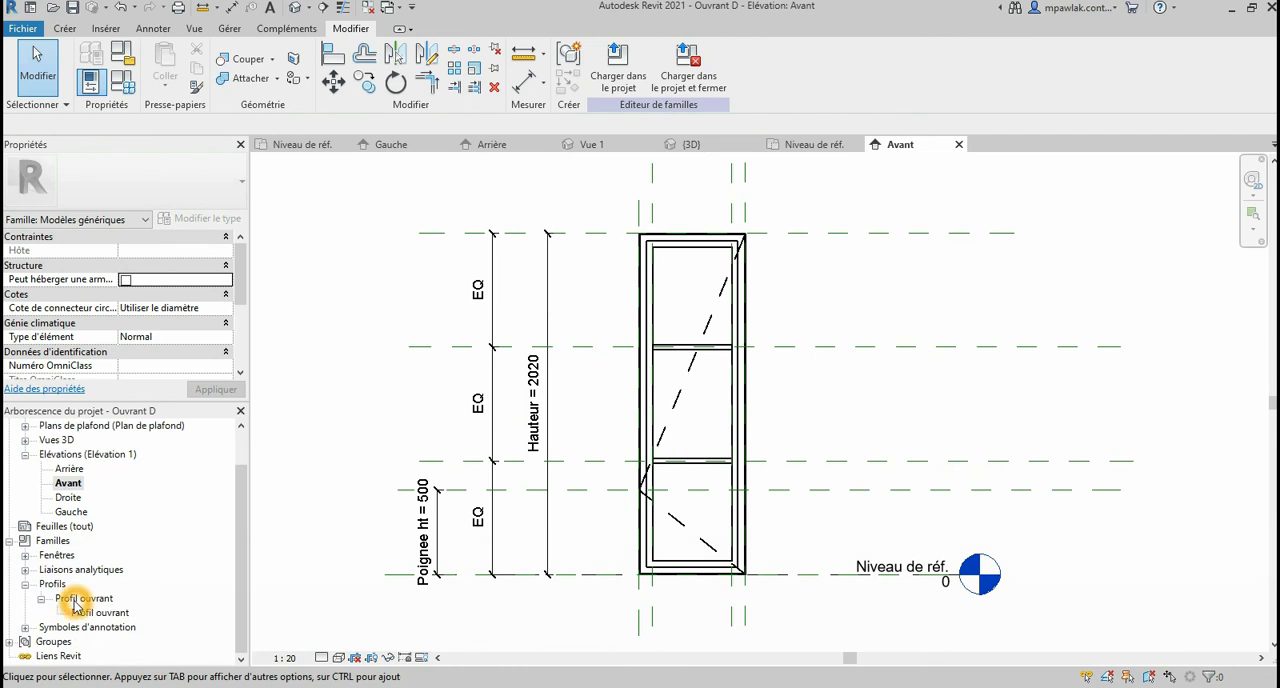
{"action": "left_click", "coordinate": [26, 556]}
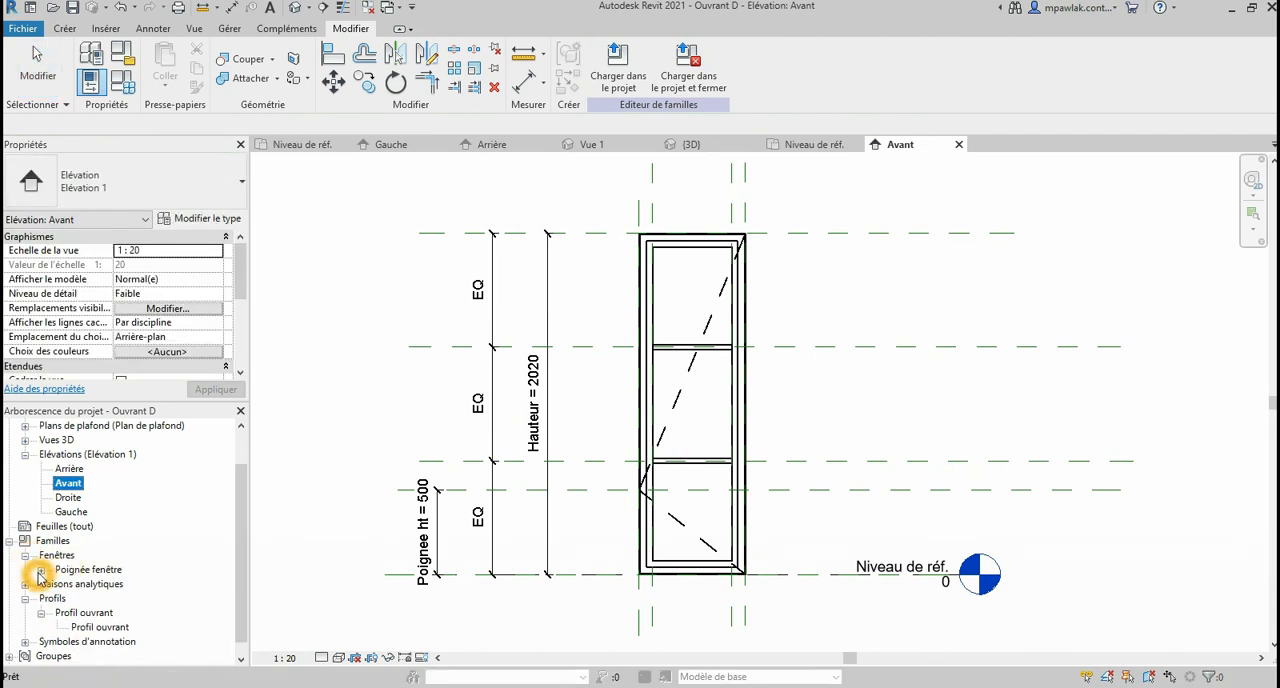
{"action": "left_click", "coordinate": [40, 570]}
{"action": "left_click", "coordinate": [102, 585]}
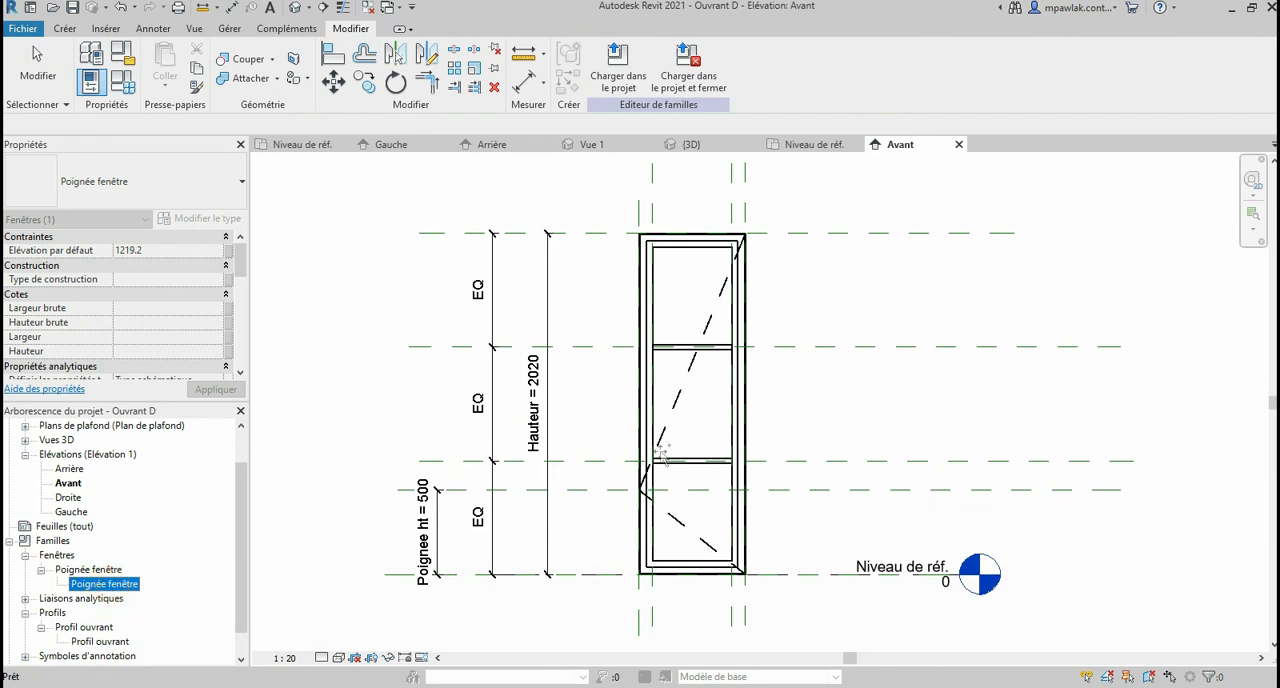
{"action": "left_click_drag", "start_coordinate": [648, 445], "coordinate": [679, 458]}
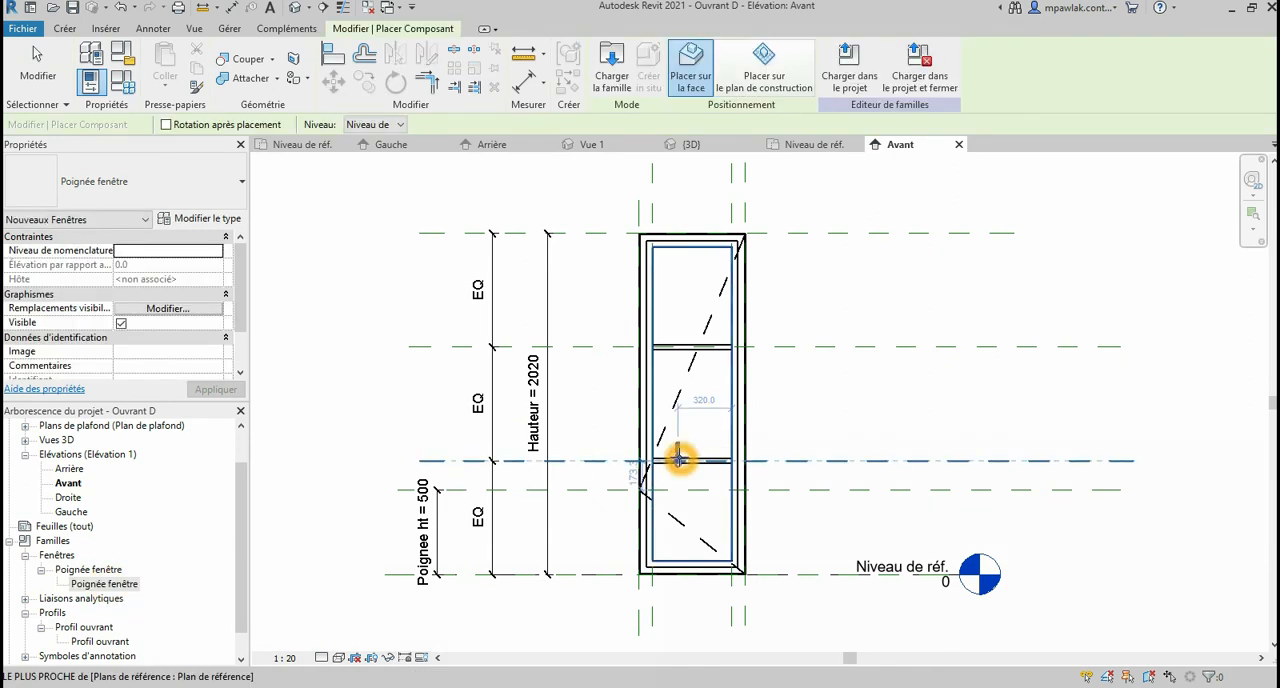
{"action": "key", "text": "Escape"}
{"action": "key", "text": "Escape"}
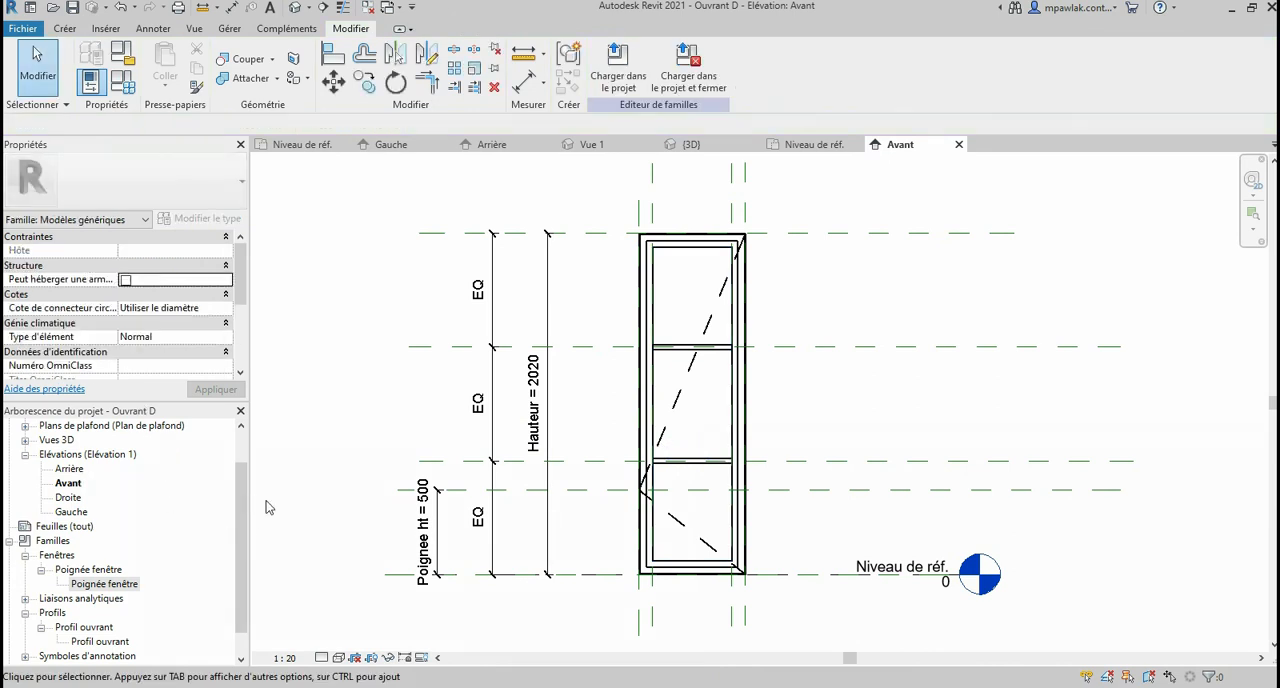
Step: Open the Niveau de réf. plan and select the reference plane along the leaf's front face to check its properties
{"action": "scroll", "coordinate": [150, 500], "scroll_direction": "up", "scroll_amount": 1}
{"action": "left_click", "coordinate": [72, 455]}
{"action": "double_click", "coordinate": [70, 455]}
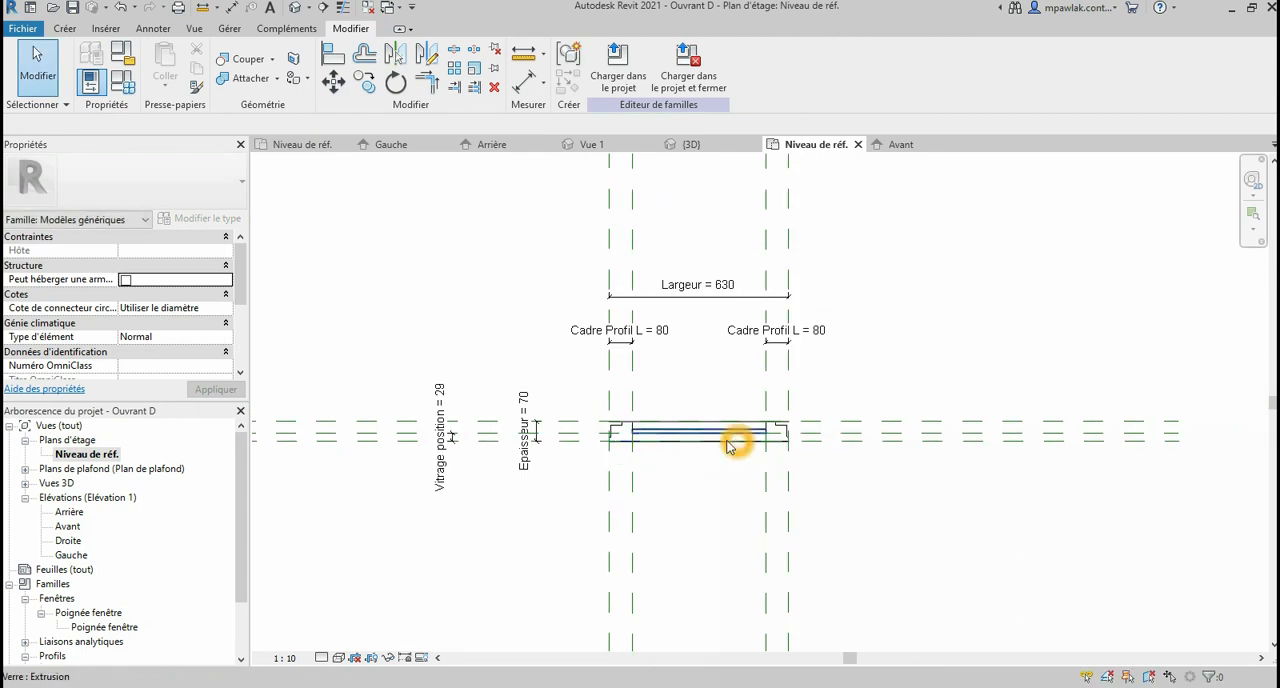
{"action": "scroll", "coordinate": [736, 446], "scroll_direction": "down", "scroll_amount": 1}
{"action": "left_click", "coordinate": [365, 447]}
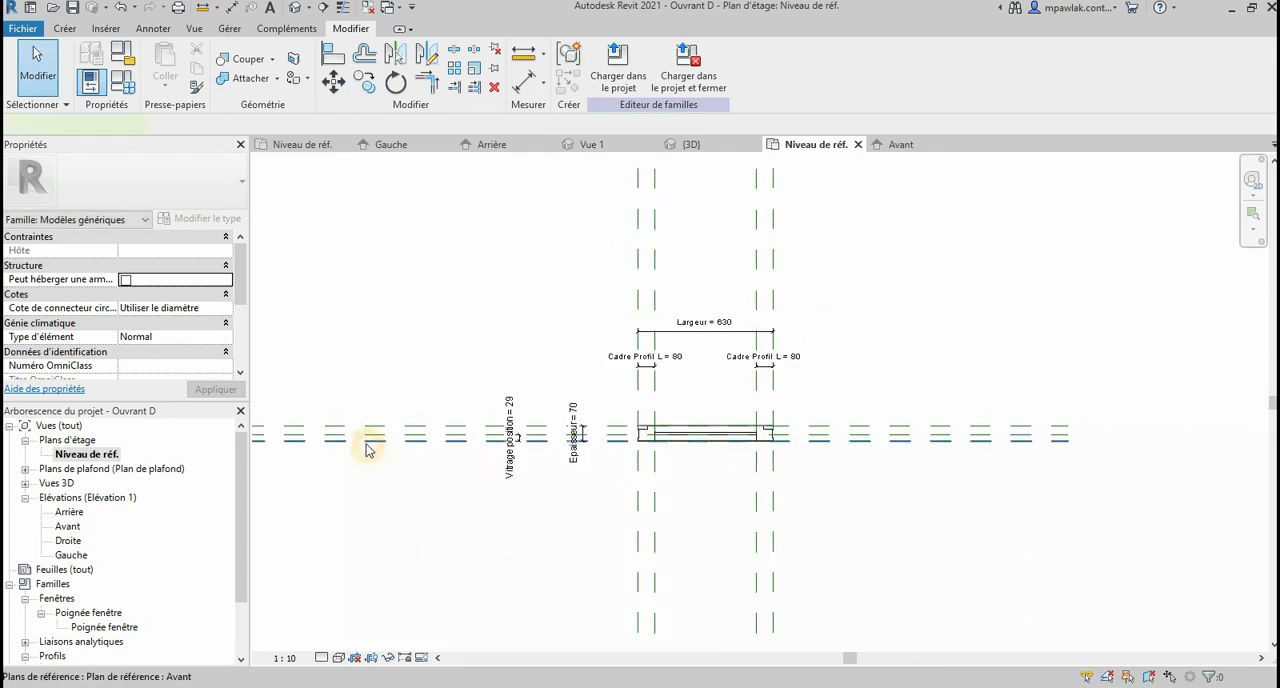
{"action": "left_click", "coordinate": [367, 448]}
{"action": "scroll", "coordinate": [1018, 472], "scroll_direction": "up", "scroll_amount": 2}
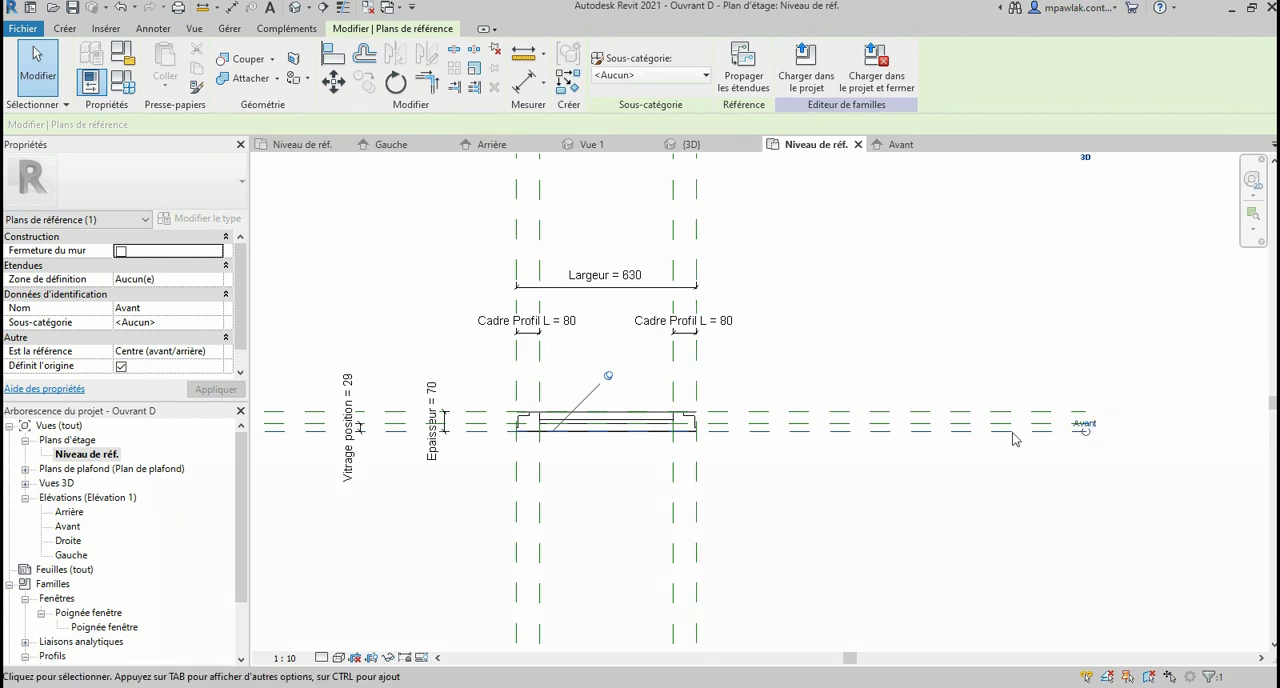
Step: In the Avant elevation, place Poignée fenêtre on the Avant work plane, on the handle-height plane about 70 mm outside the leaf's handle-side edge
{"action": "double_click", "coordinate": [80, 528]}
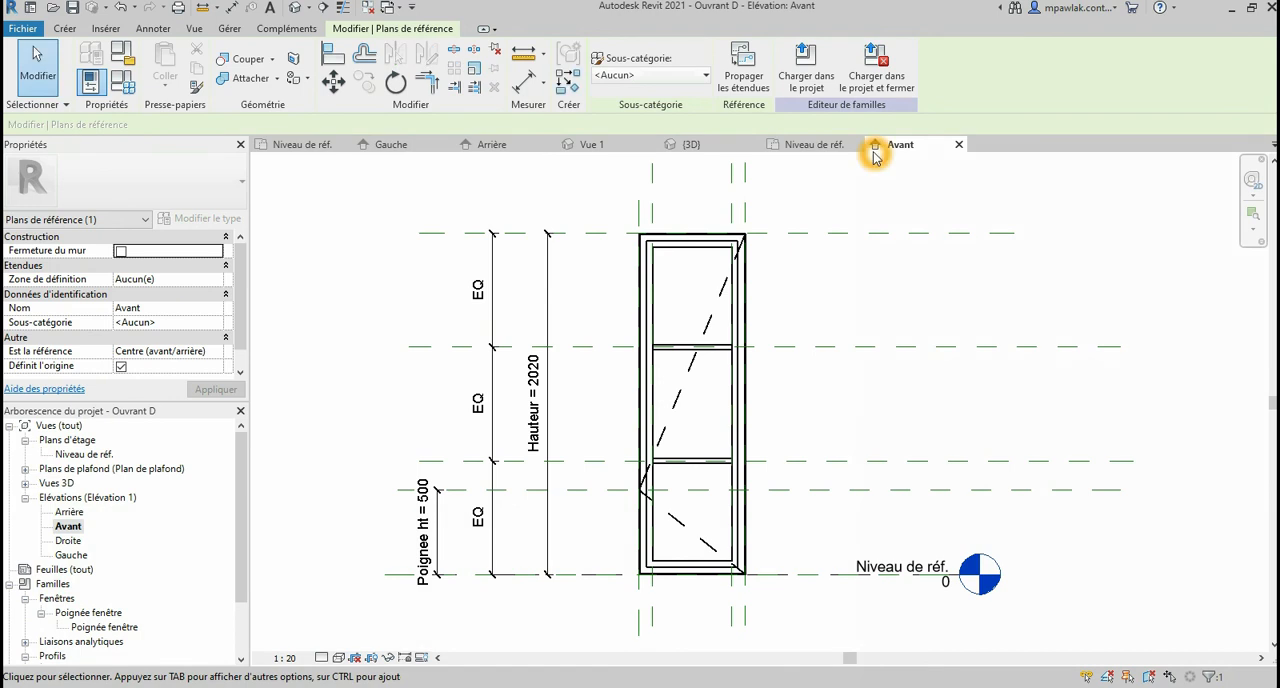
{"action": "left_click", "coordinate": [100, 627]}
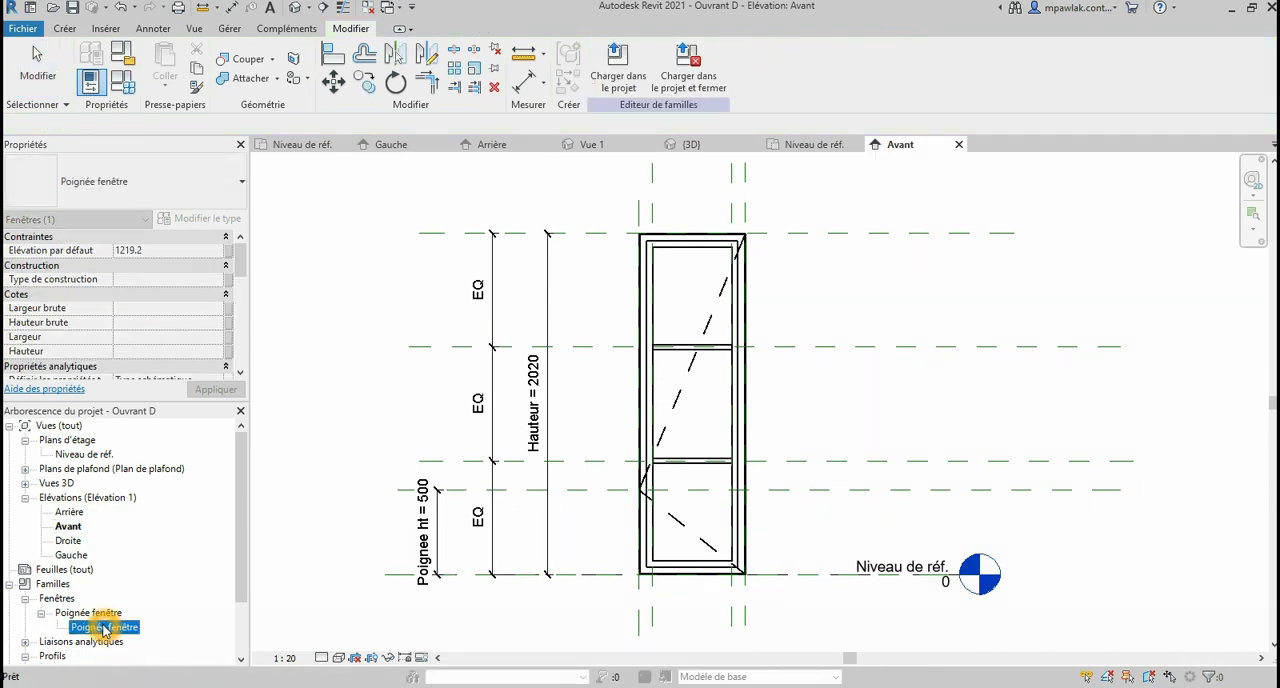
{"action": "left_click_drag", "start_coordinate": [627, 432], "coordinate": [622, 427]}
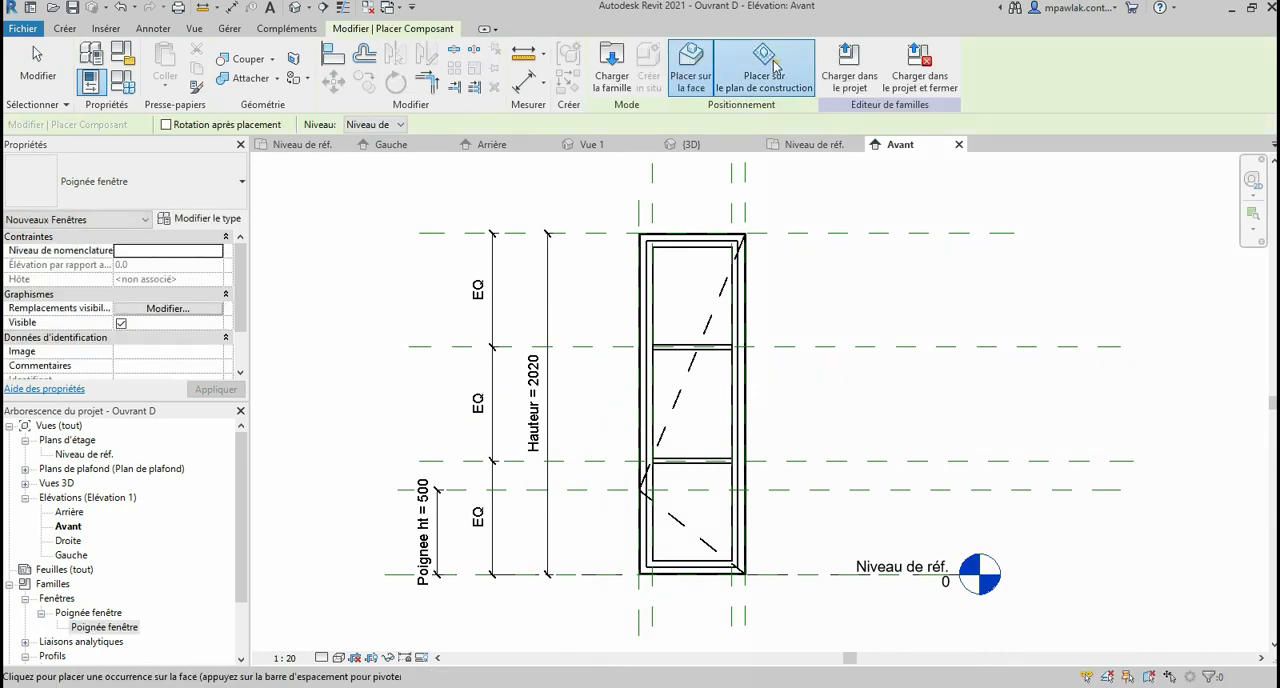
{"action": "left_click", "coordinate": [770, 66]}
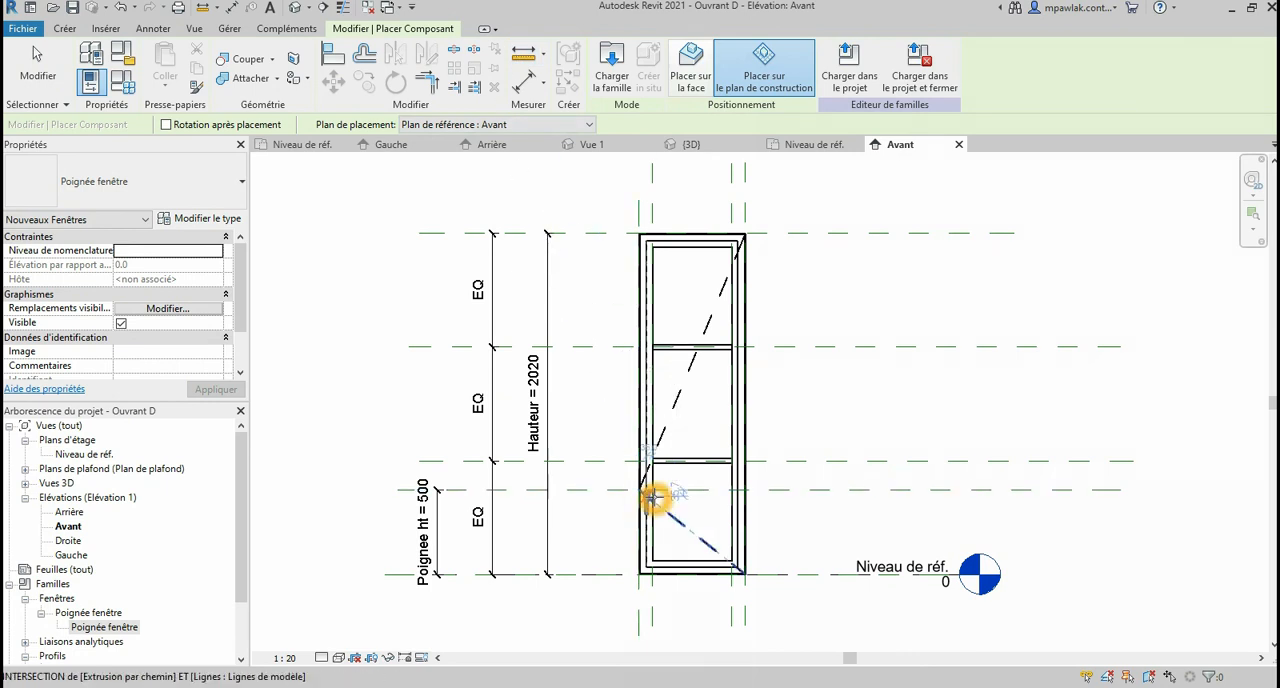
{"action": "scroll", "coordinate": [653, 493], "scroll_direction": "up", "scroll_amount": 1}
{"action": "scroll", "coordinate": [653, 493], "scroll_direction": "up", "scroll_amount": 2}
{"action": "scroll", "coordinate": [651, 491], "scroll_direction": "up", "scroll_amount": 1}
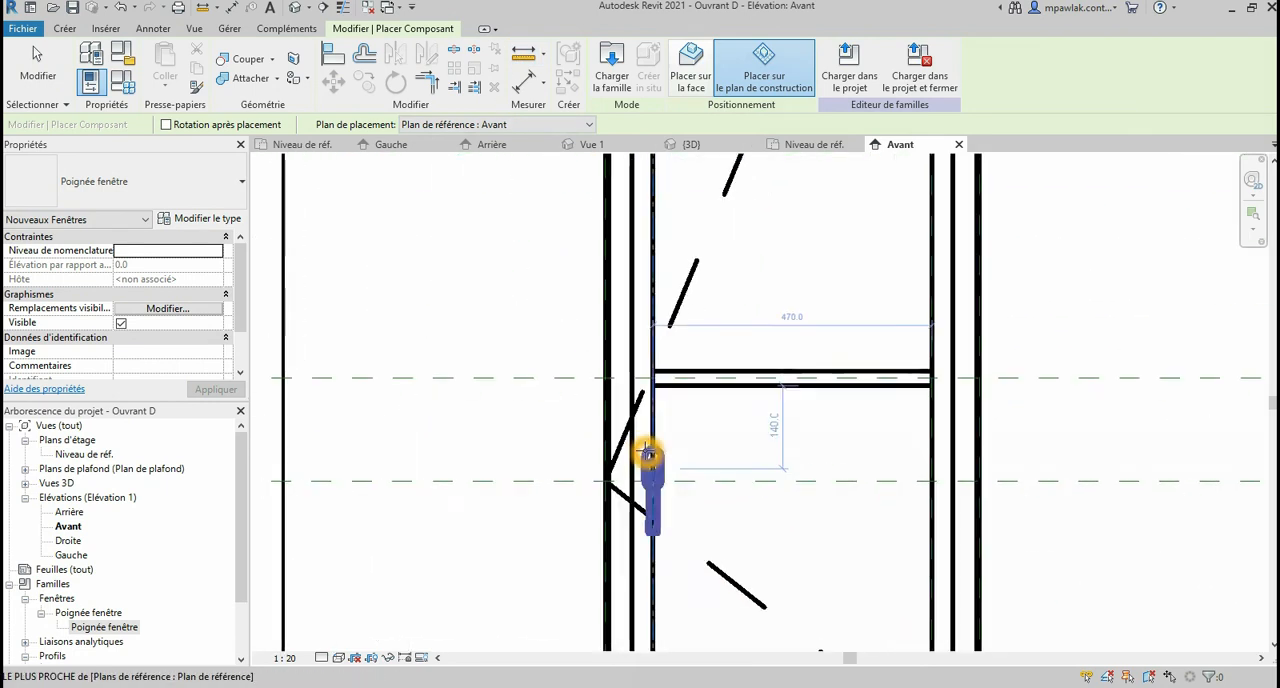
{"action": "scroll", "coordinate": [675, 474], "scroll_direction": "down", "scroll_amount": 3}
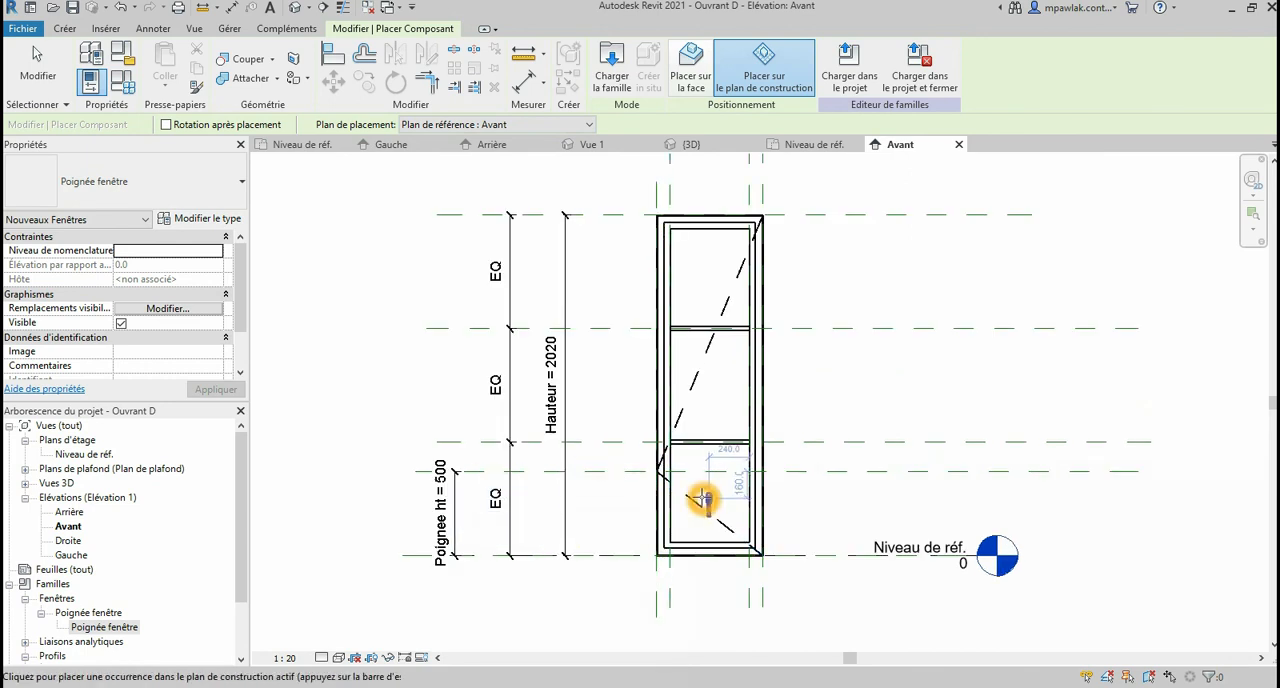
{"action": "scroll", "coordinate": [694, 490], "scroll_direction": "up", "scroll_amount": 2}
{"action": "scroll", "coordinate": [669, 485], "scroll_direction": "up", "scroll_amount": 1}
{"action": "scroll", "coordinate": [651, 457], "scroll_direction": "up", "scroll_amount": 1}
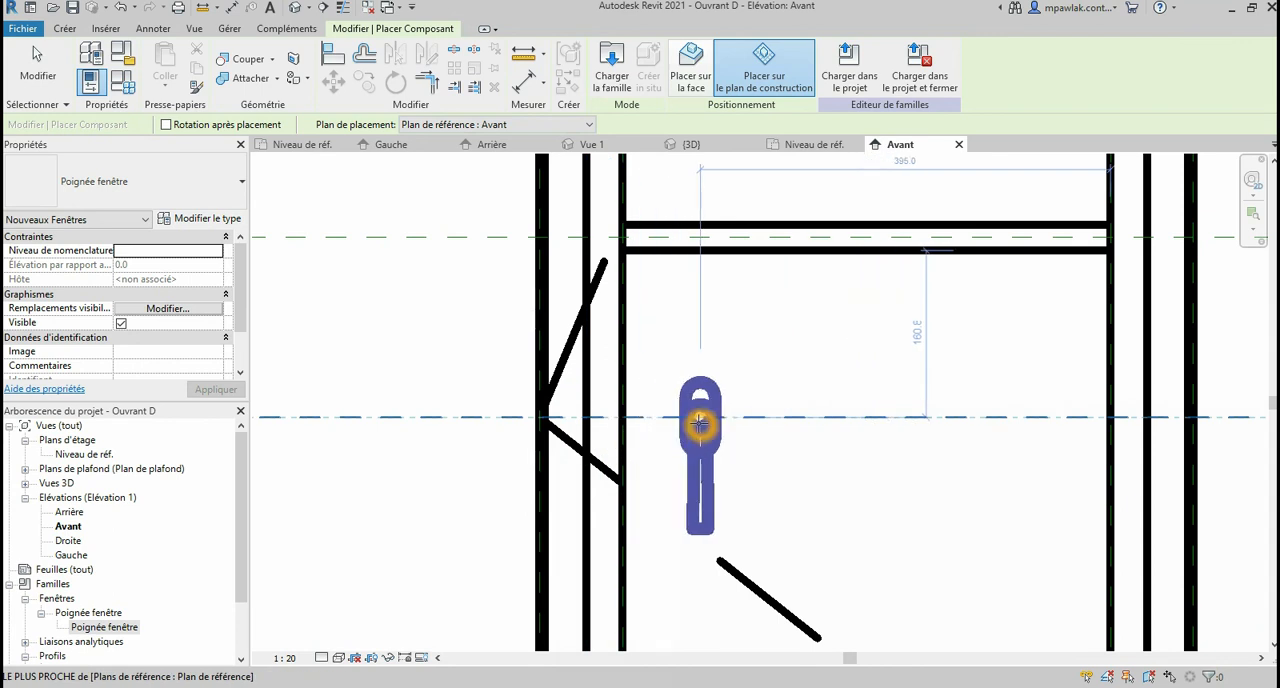
{"action": "left_click", "coordinate": [467, 420]}
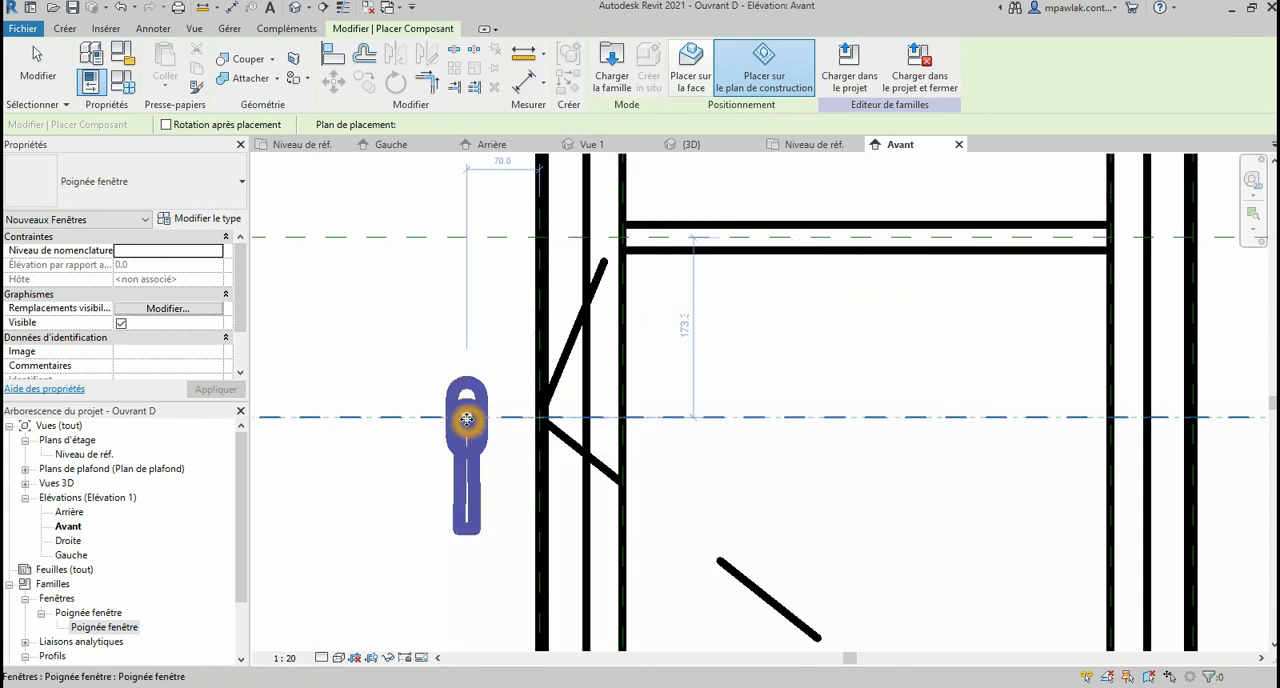
Step: Set the Avant elevation's scale to 1:2 and end the handle placement
{"action": "left_click", "coordinate": [285, 657]}
{"action": "left_click", "coordinate": [330, 453]}
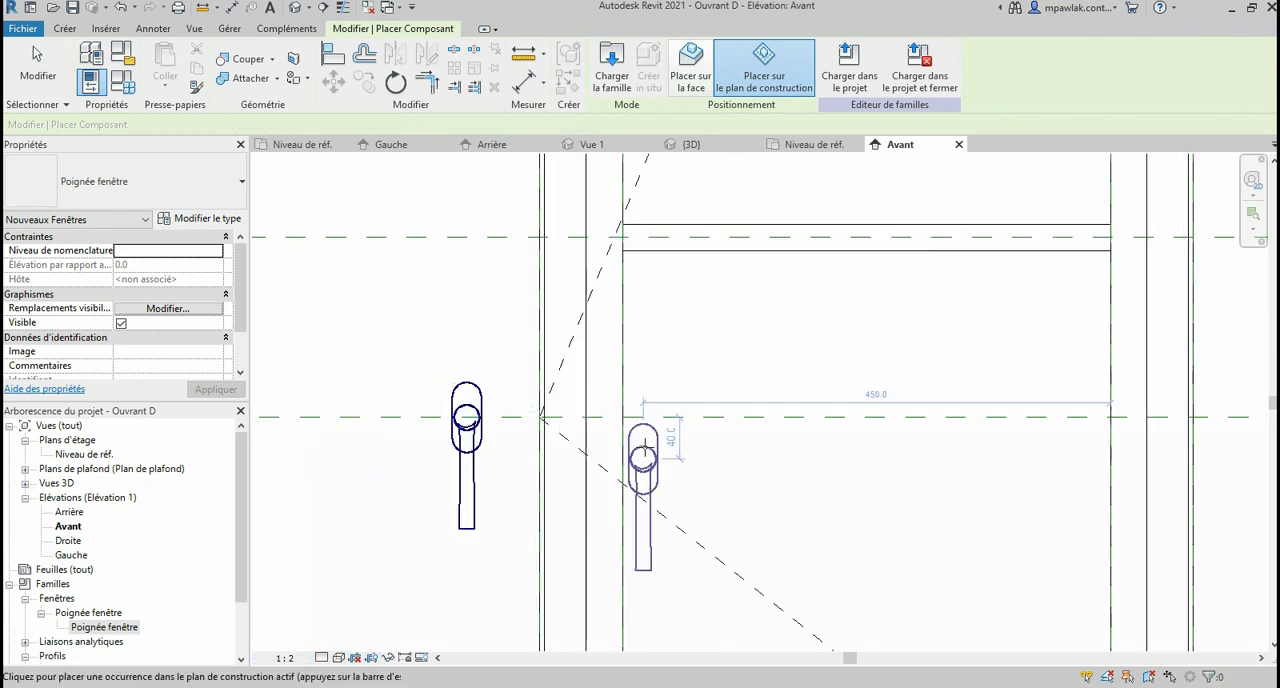
{"action": "left_click", "coordinate": [505, 458]}
{"action": "key", "text": "Escape"}
{"action": "key", "text": "Escape"}
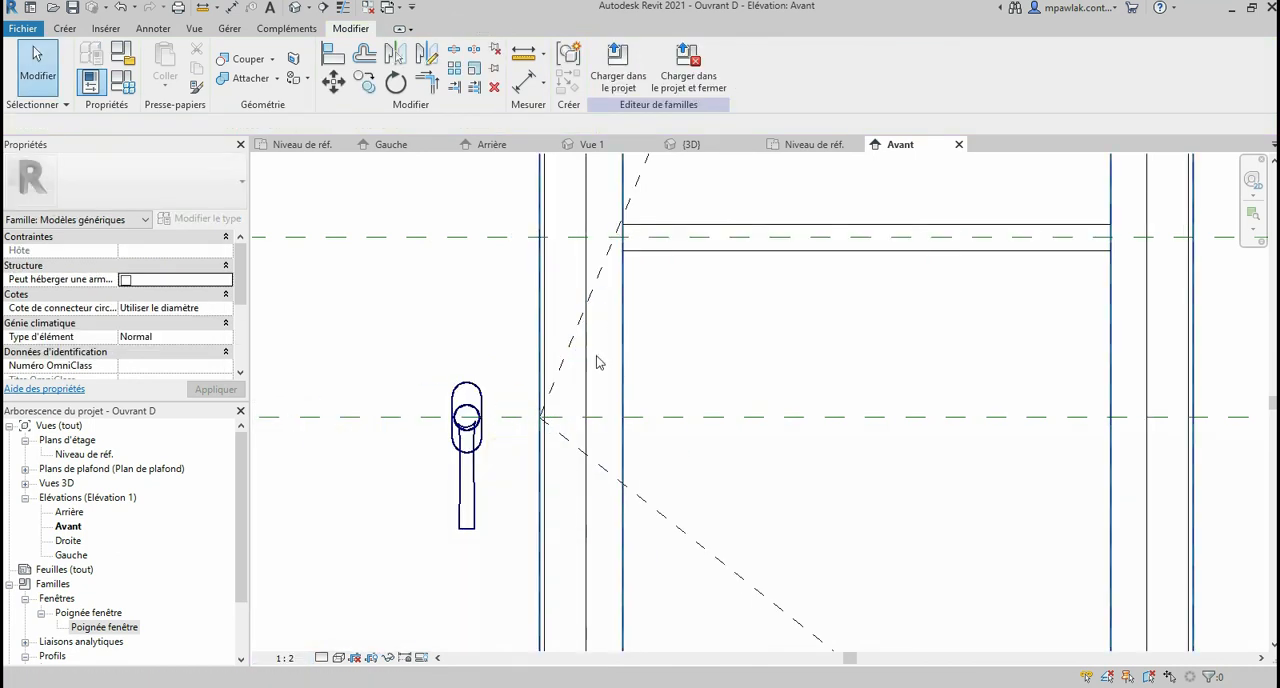
{"action": "scroll", "coordinate": [572, 390], "scroll_direction": "down", "scroll_amount": 6}
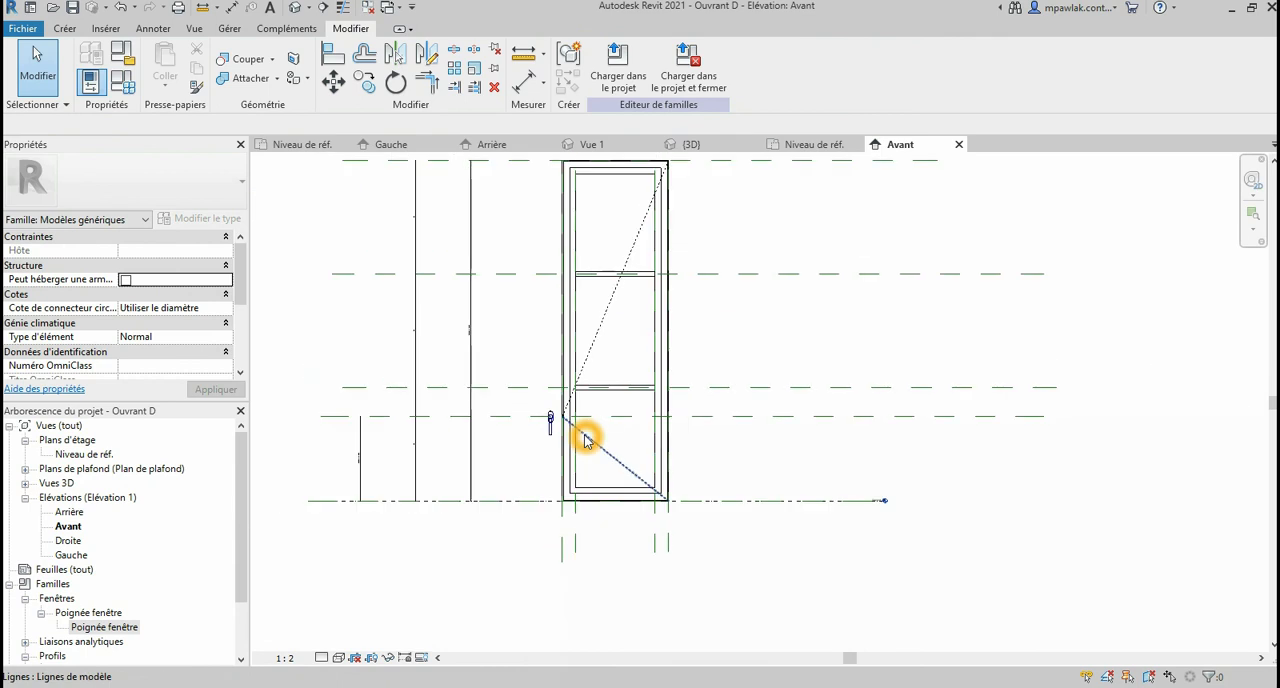
{"action": "scroll", "coordinate": [586, 508], "scroll_direction": "up", "scroll_amount": 4}
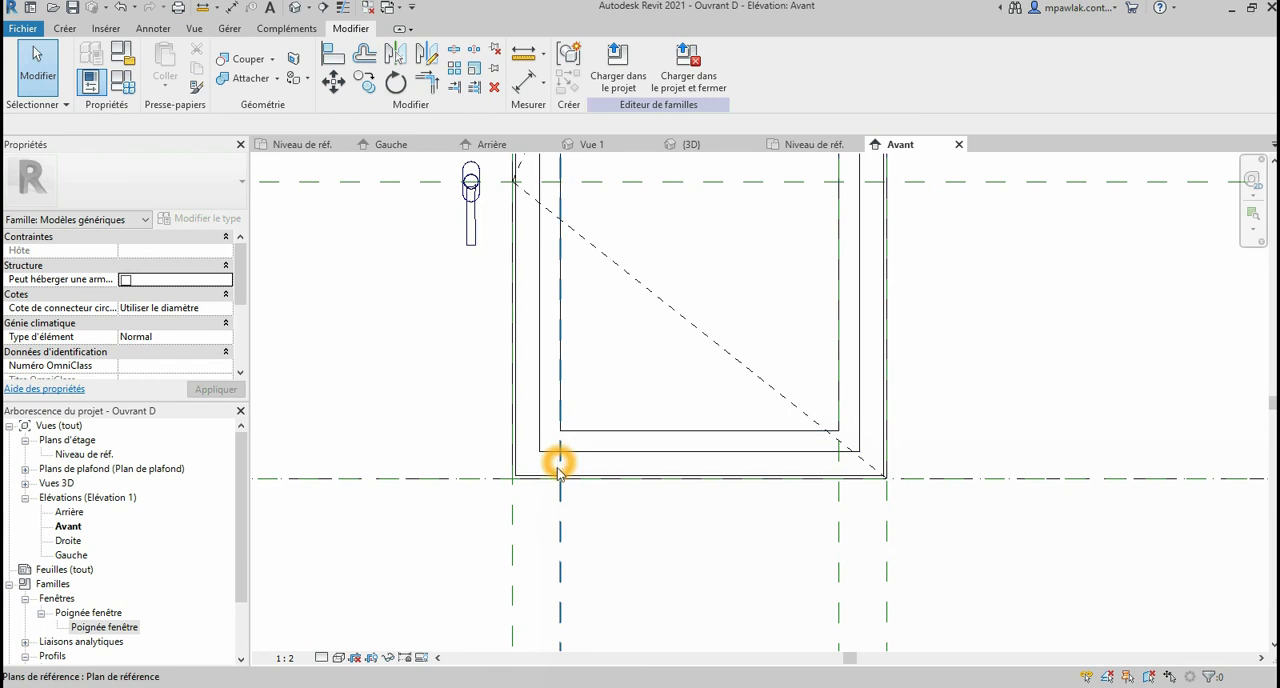
{"action": "scroll", "coordinate": [559, 470], "scroll_direction": "down", "scroll_amount": 5}
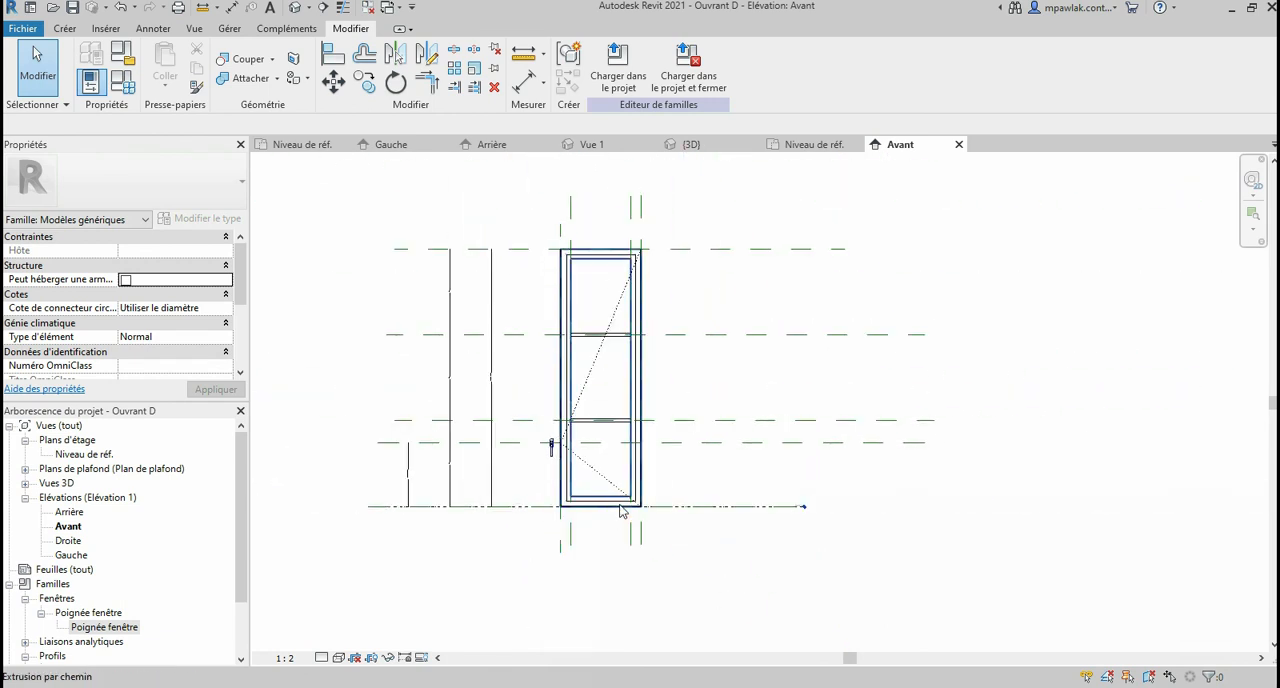
Step: Draw a vertical reference plane just inside the leaf's handle-side edge, running from above to below the leaf in the Avant elevation
{"action": "scroll", "coordinate": [620, 510], "scroll_direction": "up", "scroll_amount": 2}
{"action": "scroll", "coordinate": [620, 510], "scroll_direction": "down", "scroll_amount": 3}
{"action": "scroll", "coordinate": [568, 462], "scroll_direction": "up", "scroll_amount": 2}
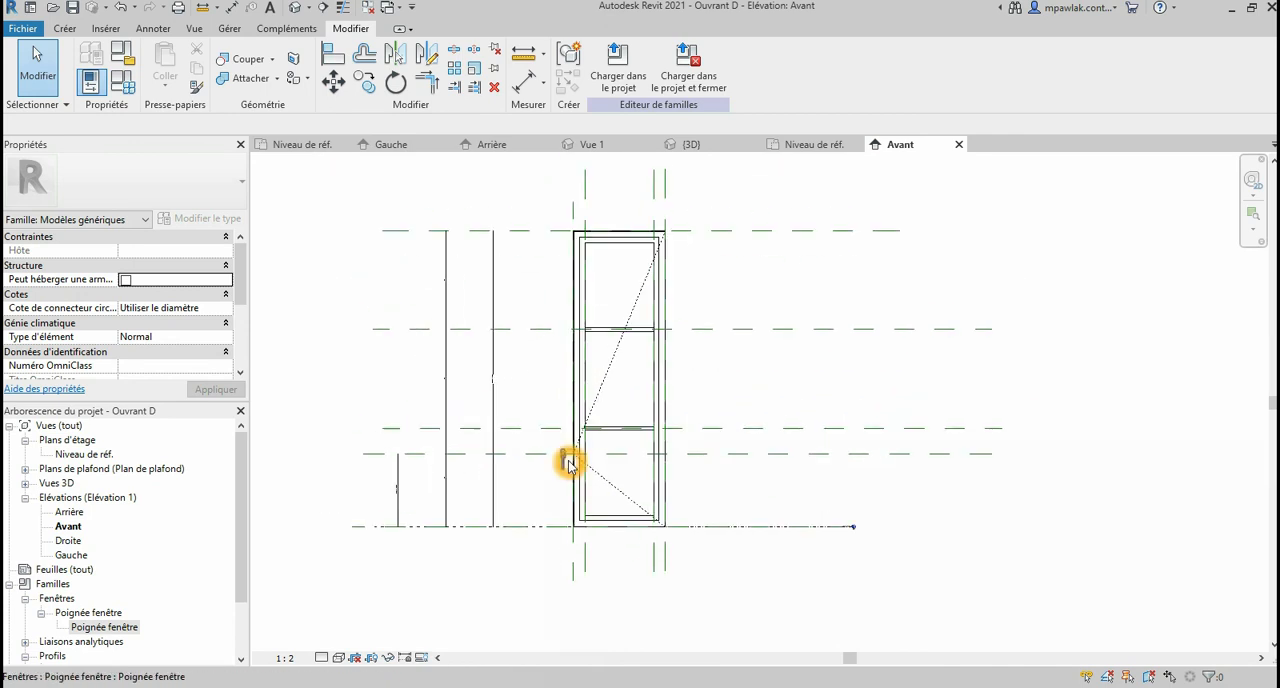
{"action": "left_click", "coordinate": [64, 28]}
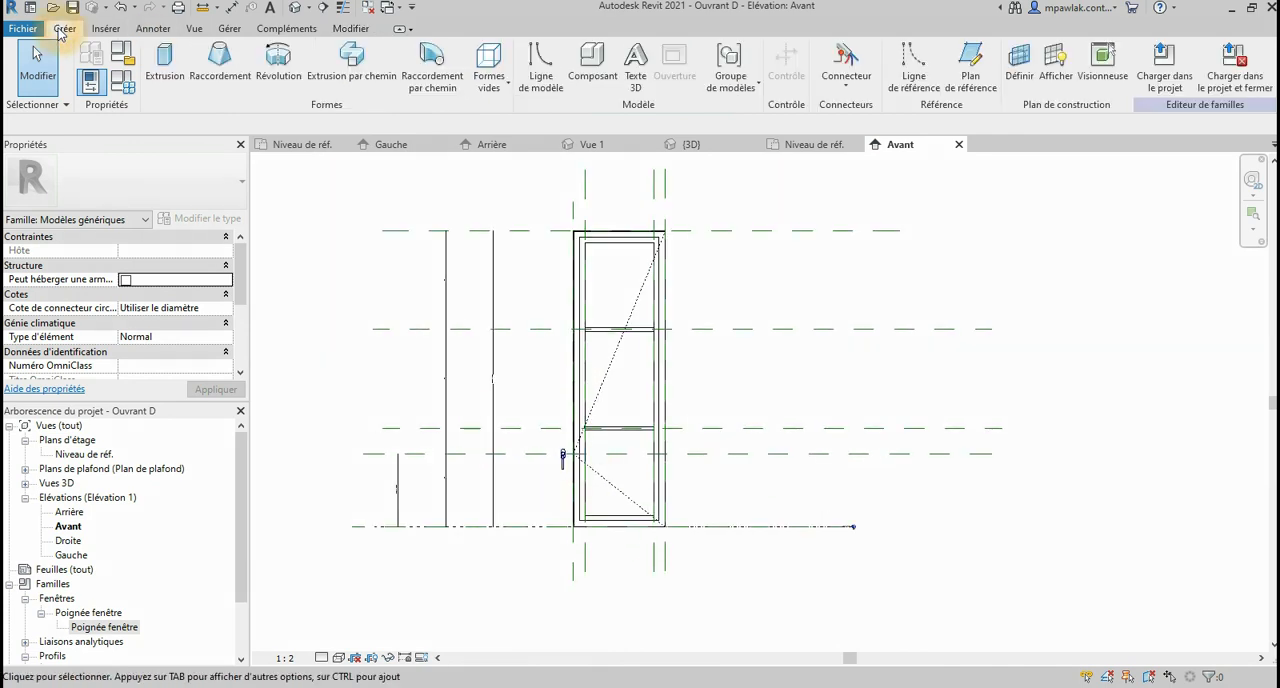
{"action": "left_click", "coordinate": [968, 62]}
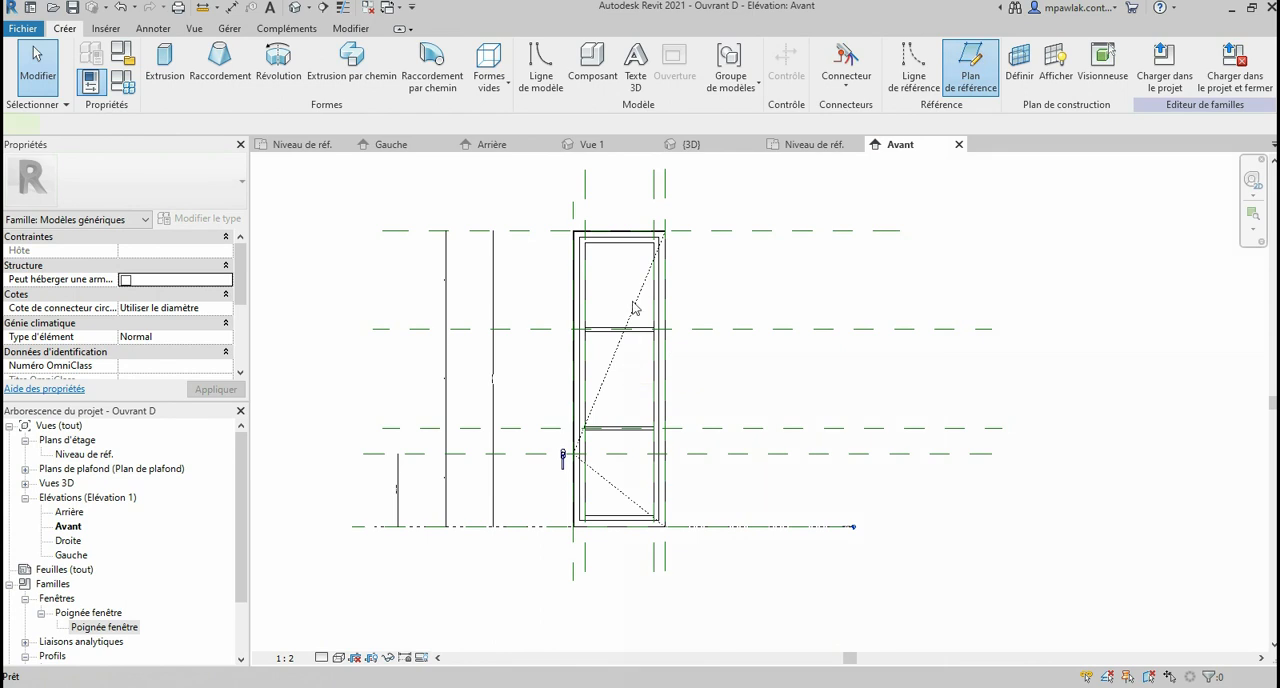
{"action": "scroll", "coordinate": [575, 178], "scroll_direction": "up", "scroll_amount": 4}
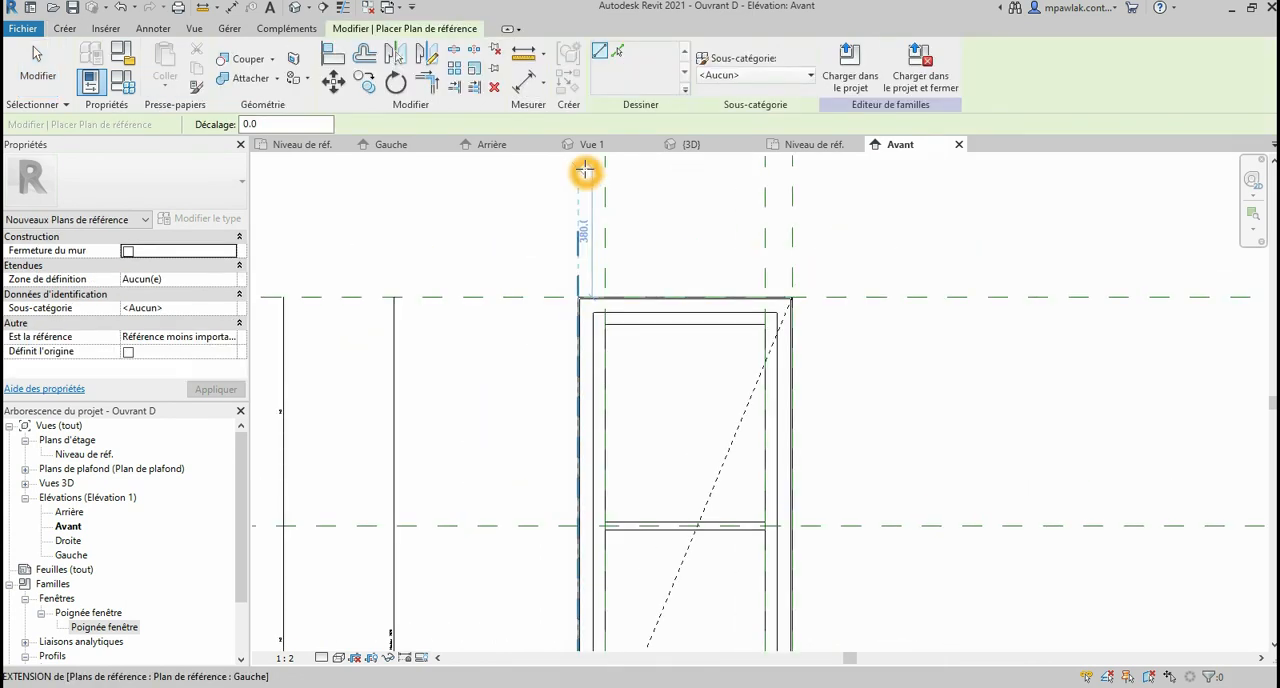
{"action": "left_click", "coordinate": [587, 170]}
{"action": "scroll", "coordinate": [587, 170], "scroll_direction": "down", "scroll_amount": 3}
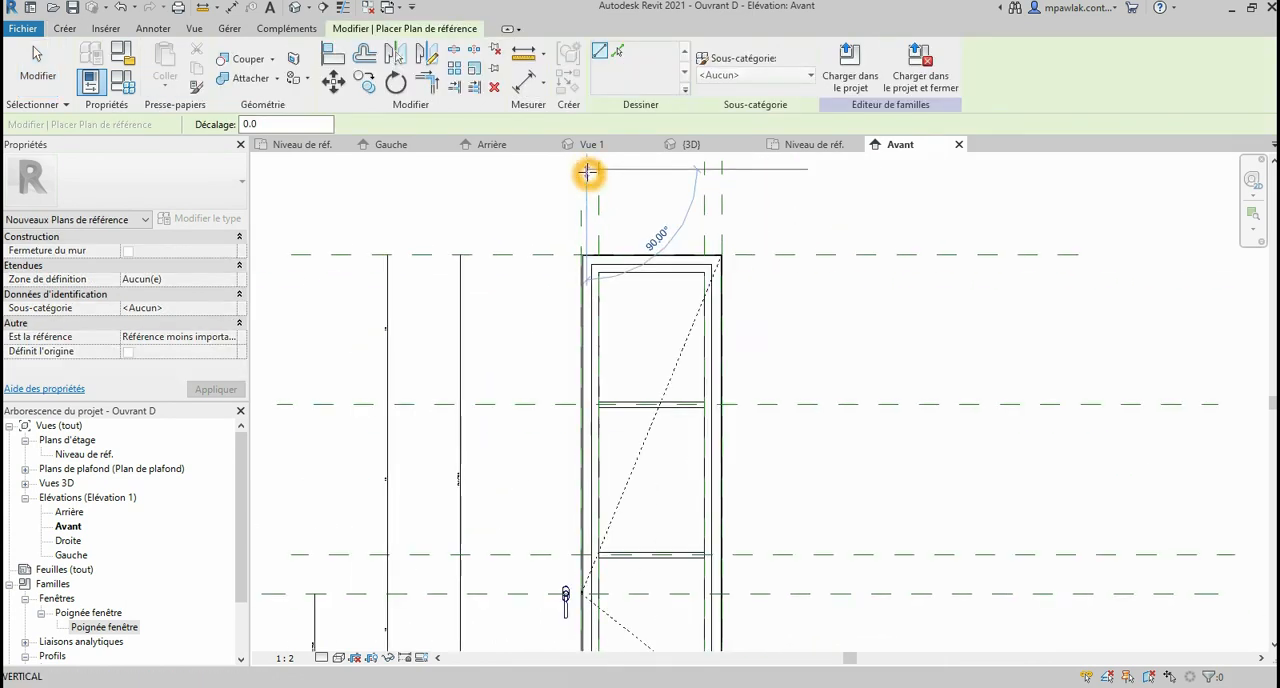
{"action": "scroll", "coordinate": [570, 412], "scroll_direction": "down", "scroll_amount": 3}
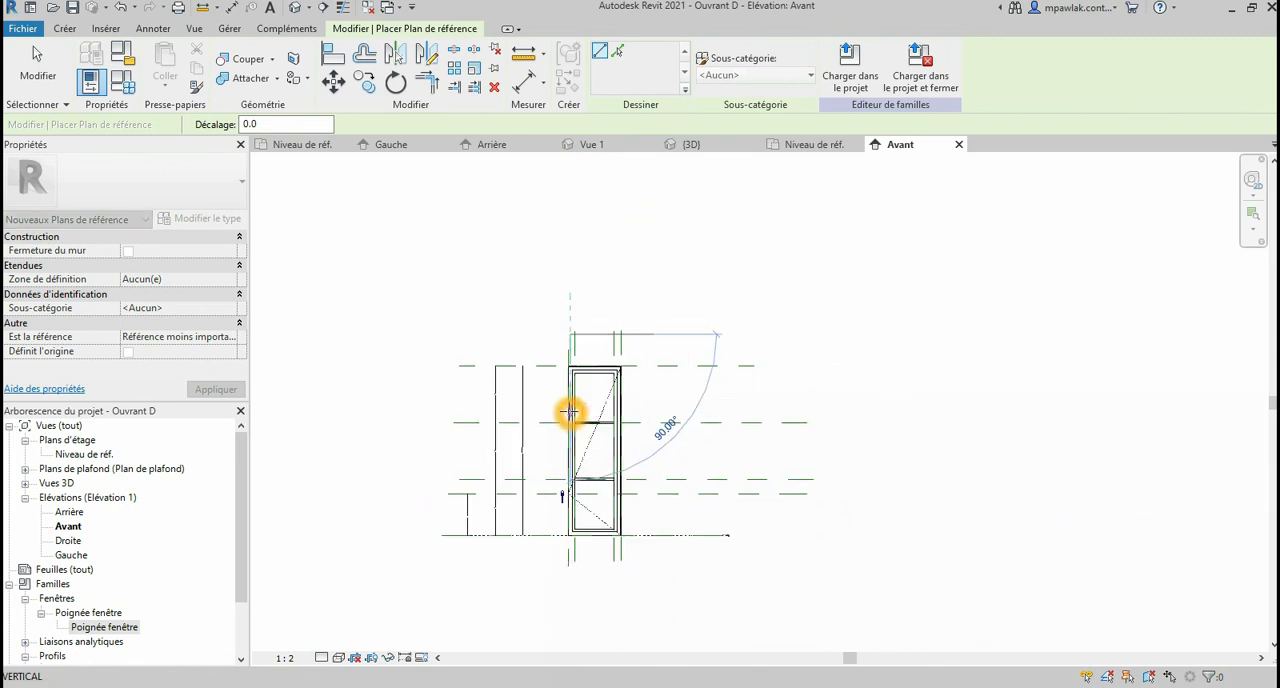
{"action": "scroll", "coordinate": [567, 582], "scroll_direction": "up", "scroll_amount": 6}
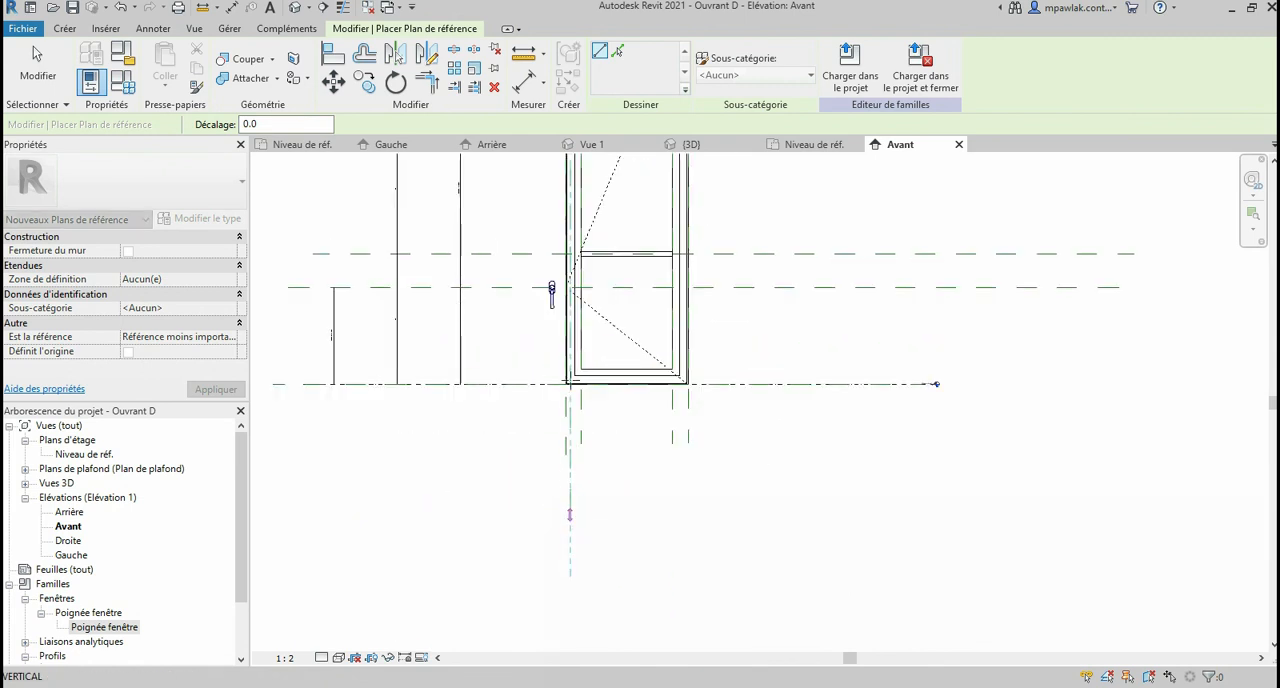
{"action": "left_click", "coordinate": [577, 466]}
{"action": "scroll", "coordinate": [579, 405], "scroll_direction": "up", "scroll_amount": 3}
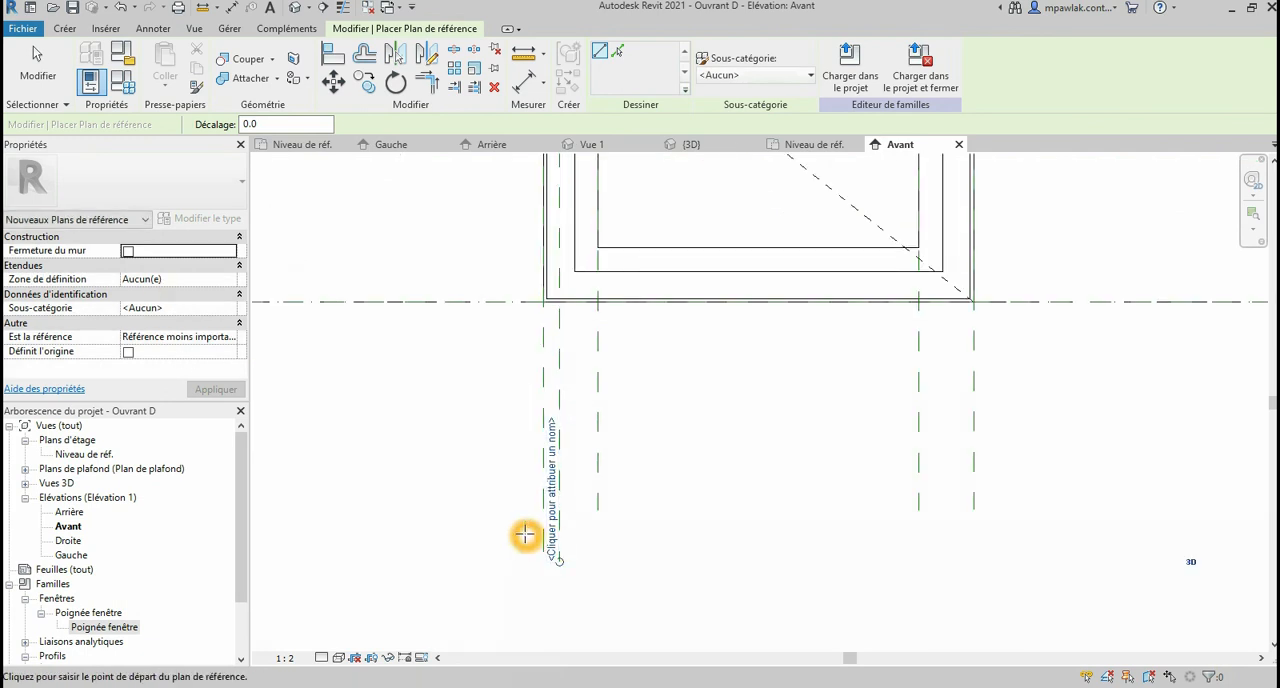
{"action": "key", "text": "Escape"}
{"action": "key", "text": "Escape"}
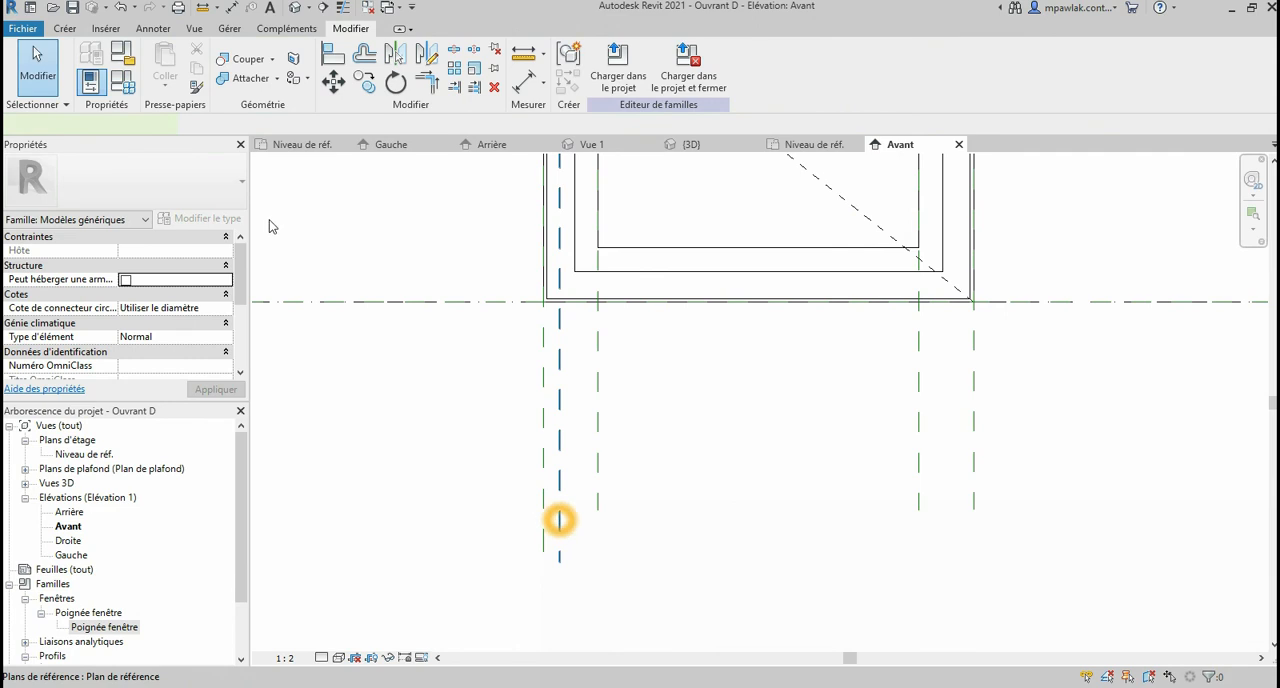
Step: Name the new vertical reference plane Poignée V
{"action": "left_click", "coordinate": [560, 520]}
{"action": "left_click", "coordinate": [146, 312]}
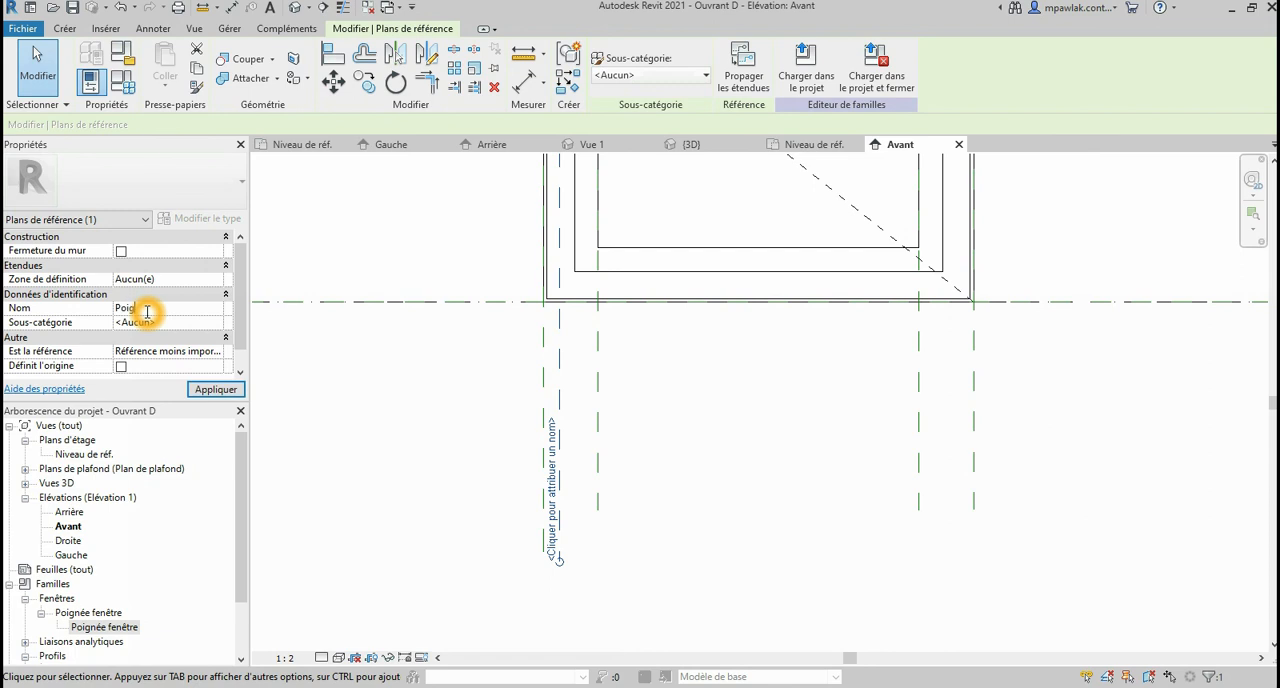
{"action": "type", "text": "Poign"}
{"action": "key", "text": "Return"}
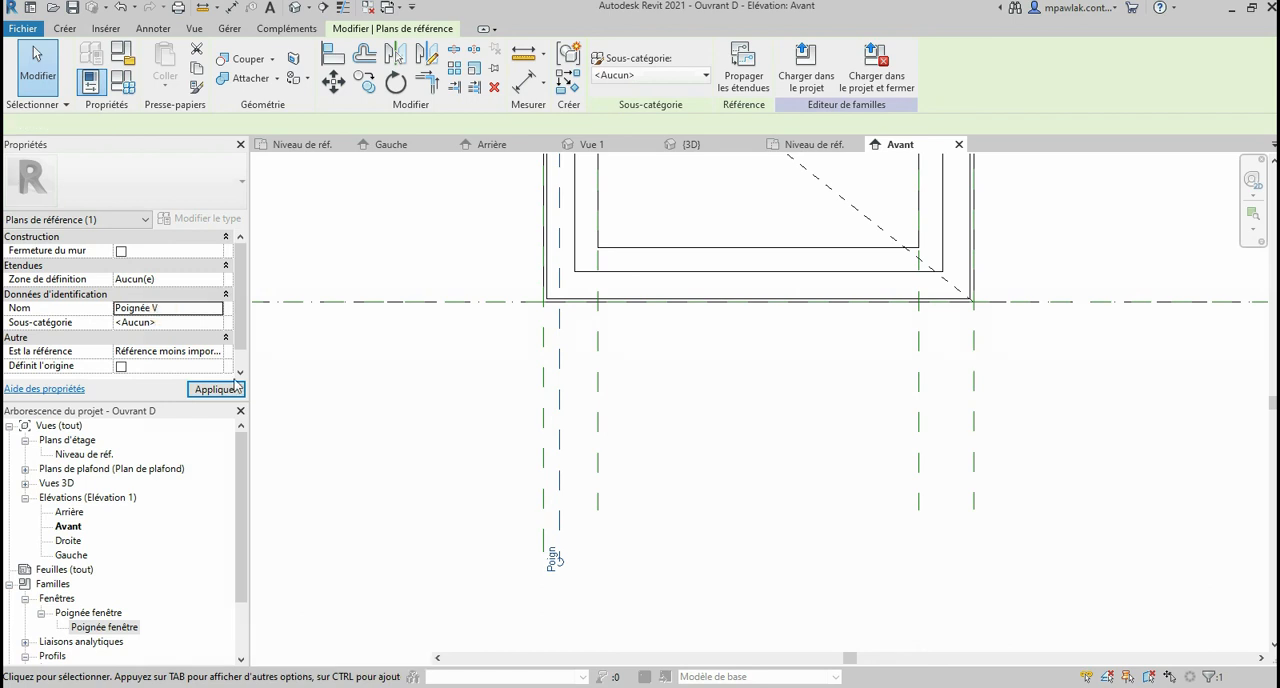
{"action": "left_click", "coordinate": [216, 389]}
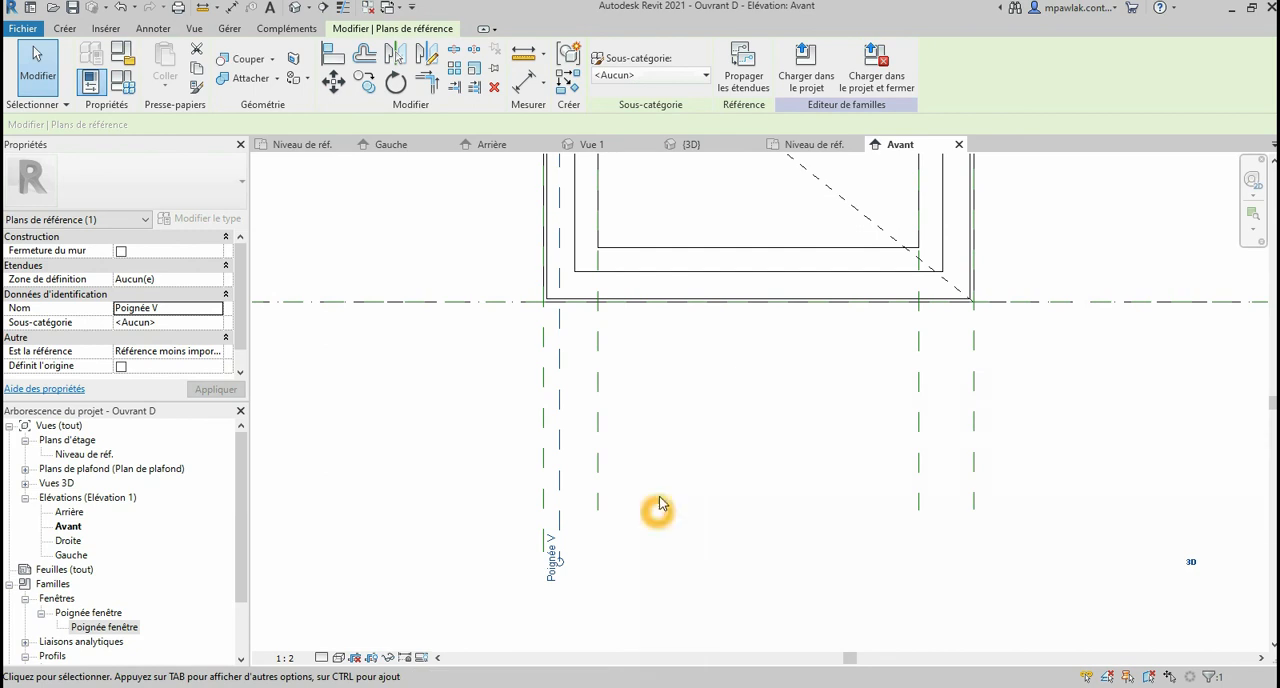
Step: Dimension the outer edge plane, Poignée V and the frame's inner plane in one aligned chain and constrain the spacing as equal (EQ)
{"action": "left_click", "coordinate": [546, 419]}
{"action": "left_click", "coordinate": [560, 418]}
{"action": "left_click", "coordinate": [594, 420]}
{"action": "left_click", "coordinate": [616, 342]}
{"action": "left_click", "coordinate": [581, 329]}
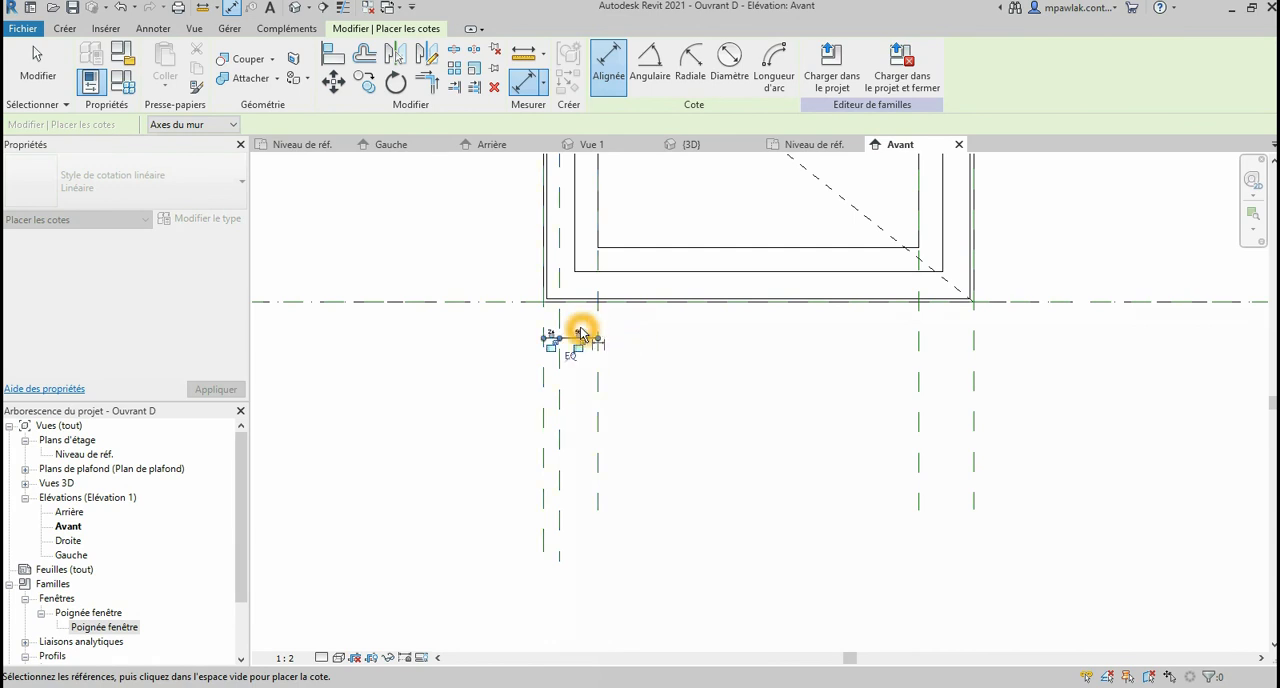
{"action": "scroll", "coordinate": [581, 335], "scroll_direction": "up", "scroll_amount": 4}
{"action": "left_click", "coordinate": [566, 420]}
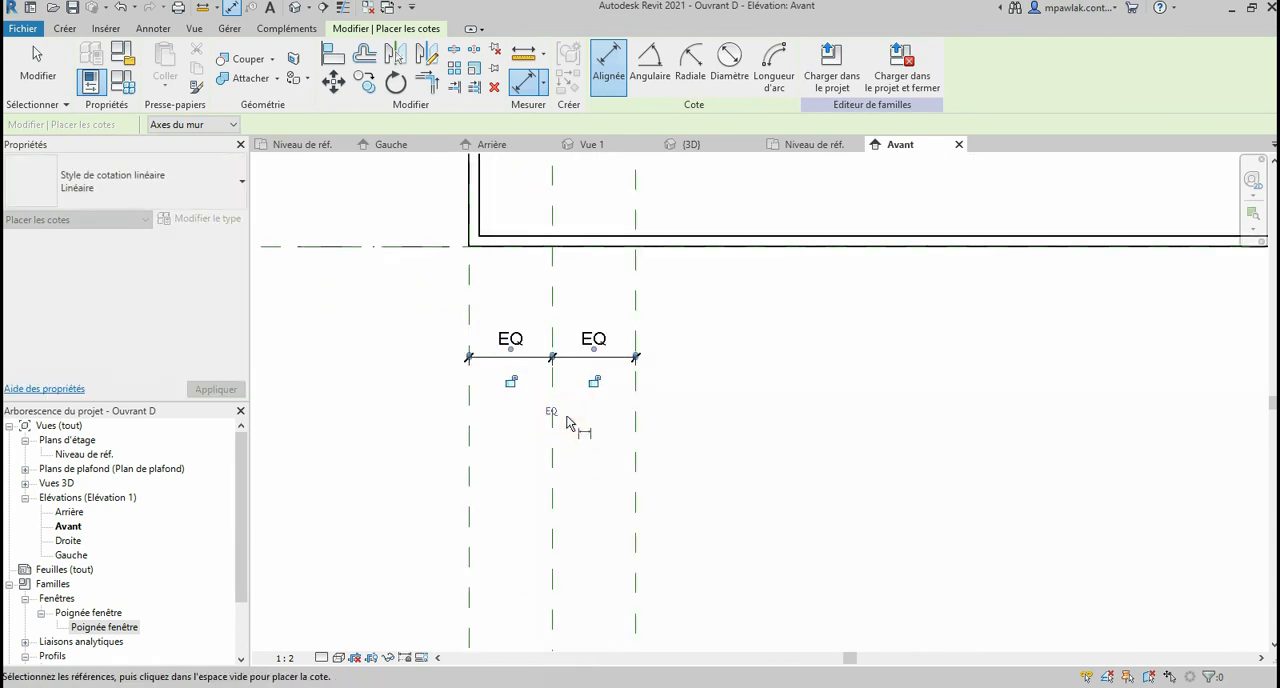
Step: Align the handle's vertical centre plane to the Poignée V reference plane and lock the alignment
{"action": "scroll", "coordinate": [558, 505], "scroll_direction": "down", "scroll_amount": 3}
{"action": "scroll", "coordinate": [558, 505], "scroll_direction": "down", "scroll_amount": 3}
{"action": "scroll", "coordinate": [565, 325], "scroll_direction": "up", "scroll_amount": 3}
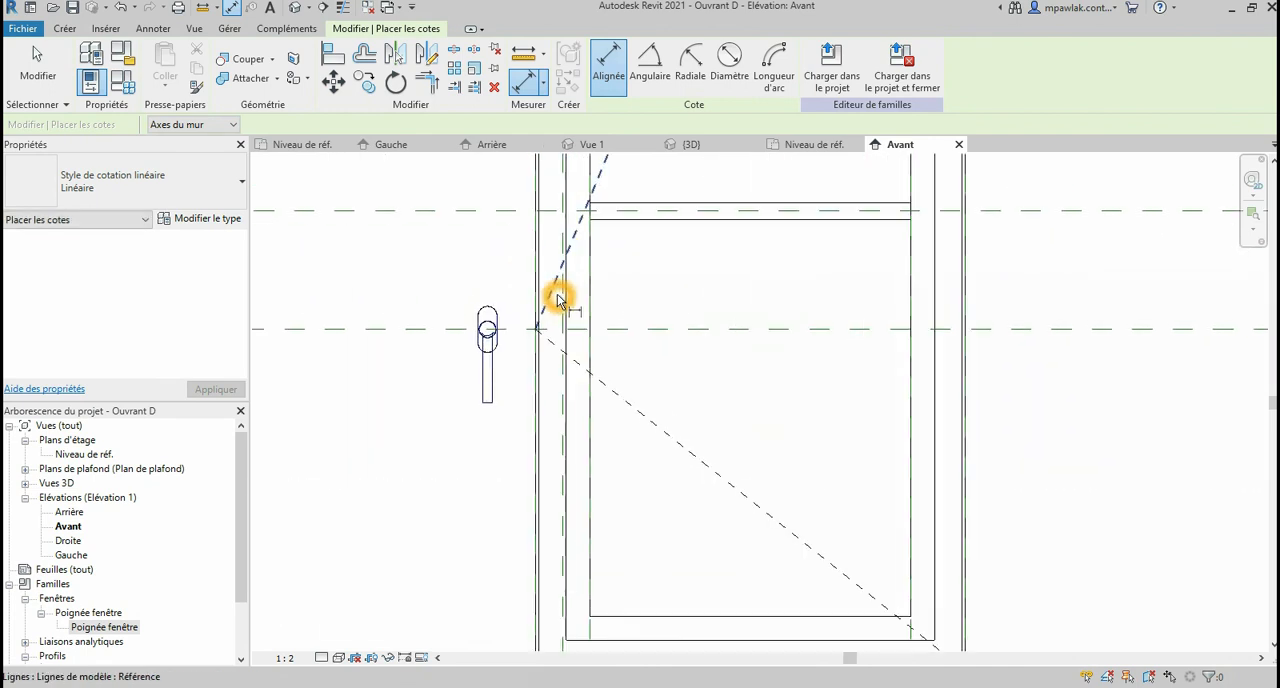
{"action": "scroll", "coordinate": [553, 329], "scroll_direction": "up", "scroll_amount": 3}
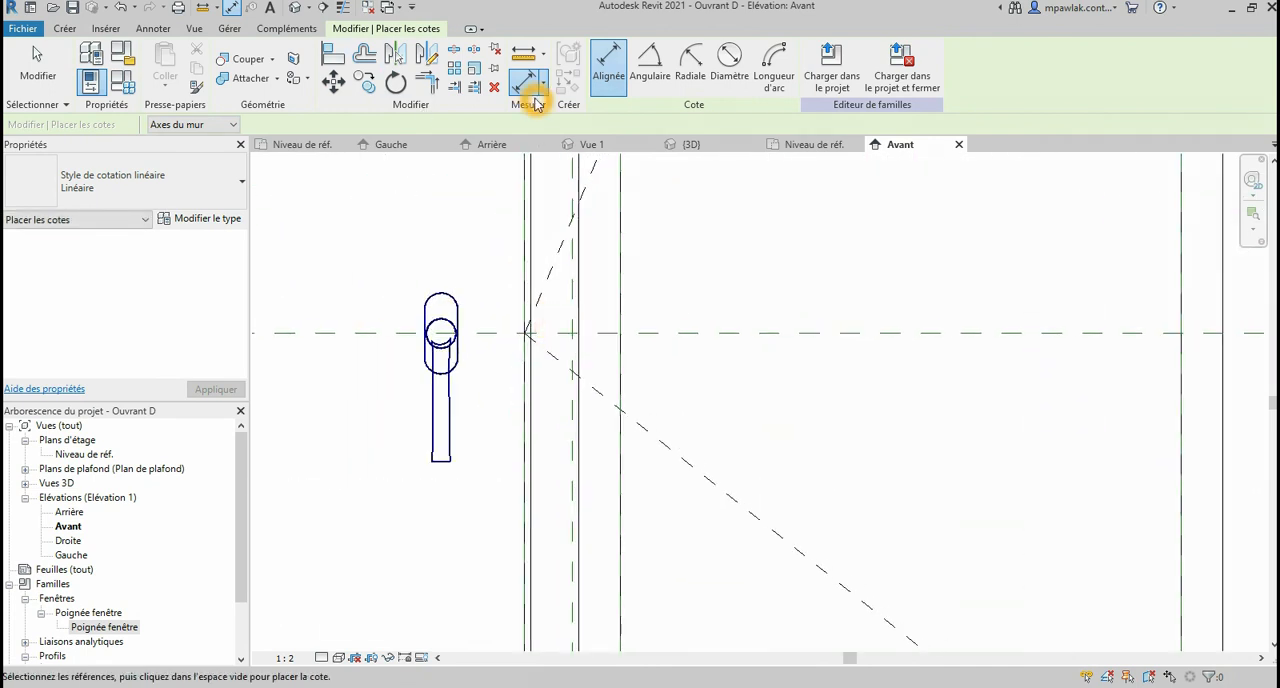
{"action": "key", "text": "Escape"}
{"action": "left_click", "coordinate": [64, 28]}
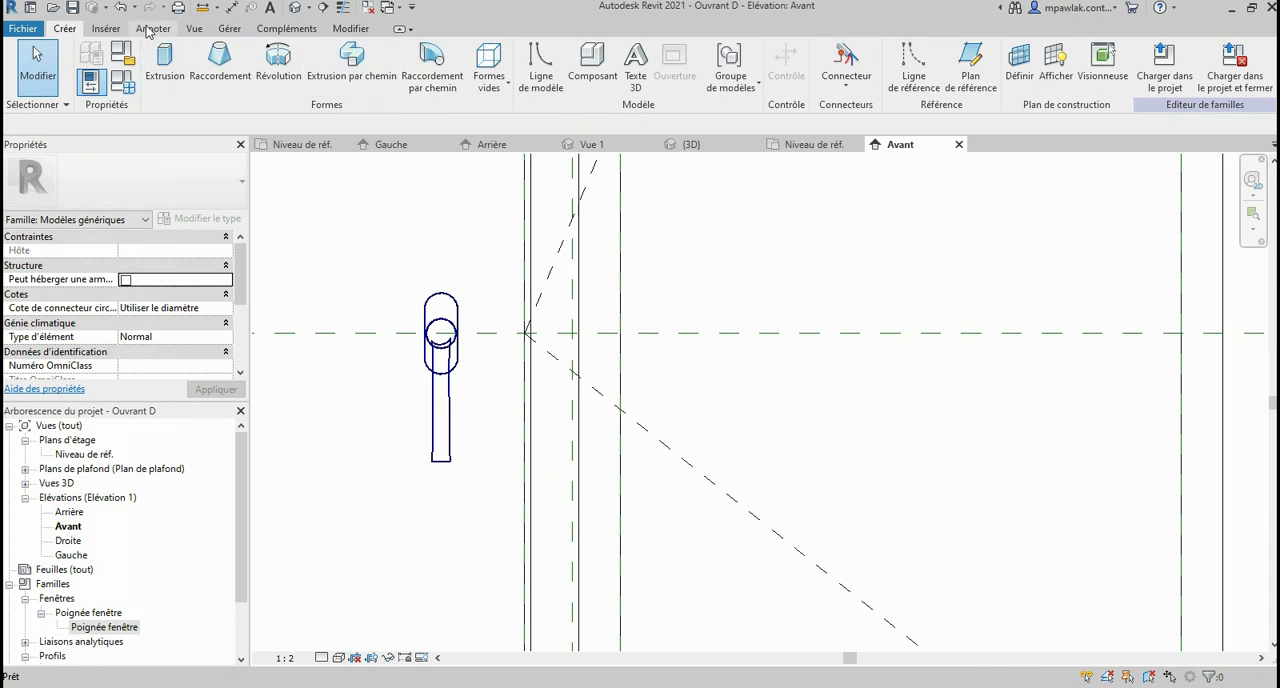
{"action": "left_click", "coordinate": [349, 29]}
{"action": "left_click", "coordinate": [335, 63]}
{"action": "left_click", "coordinate": [570, 293]}
{"action": "left_click", "coordinate": [442, 331]}
{"action": "left_click", "coordinate": [445, 331]}
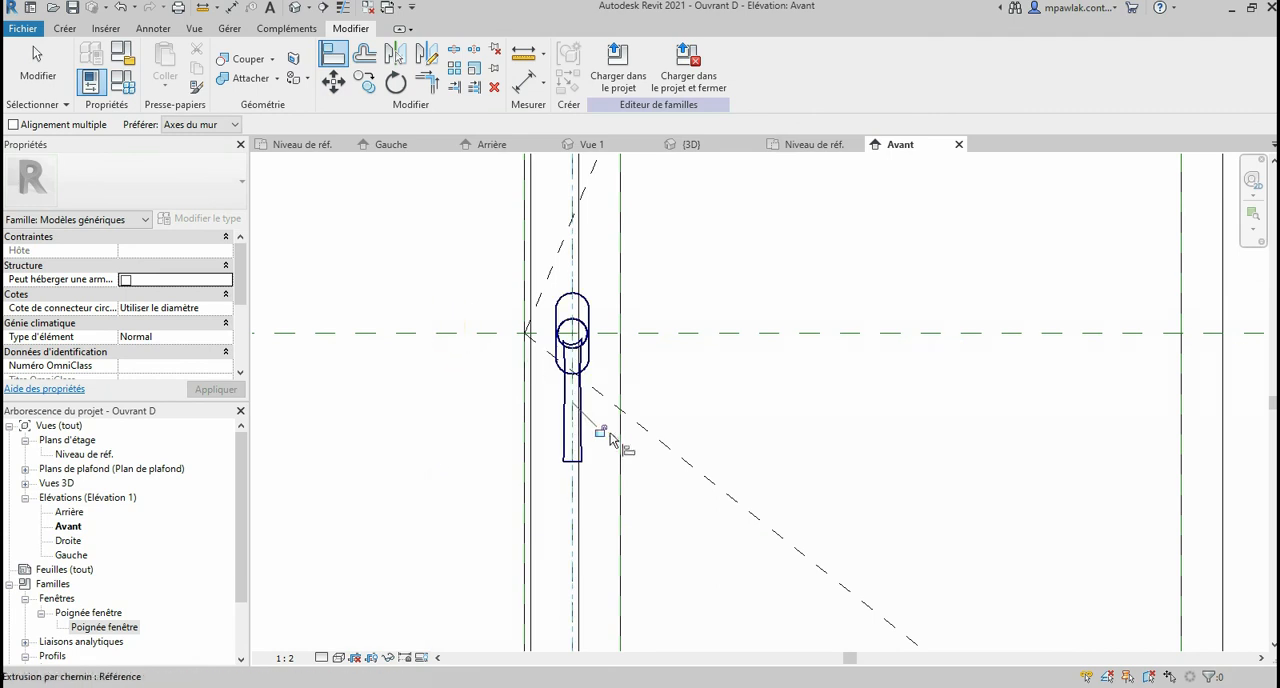
Step: Align the handle's horizontal centre plane to the handle-height reference plane and lock the alignment
{"action": "left_click", "coordinate": [657, 335]}
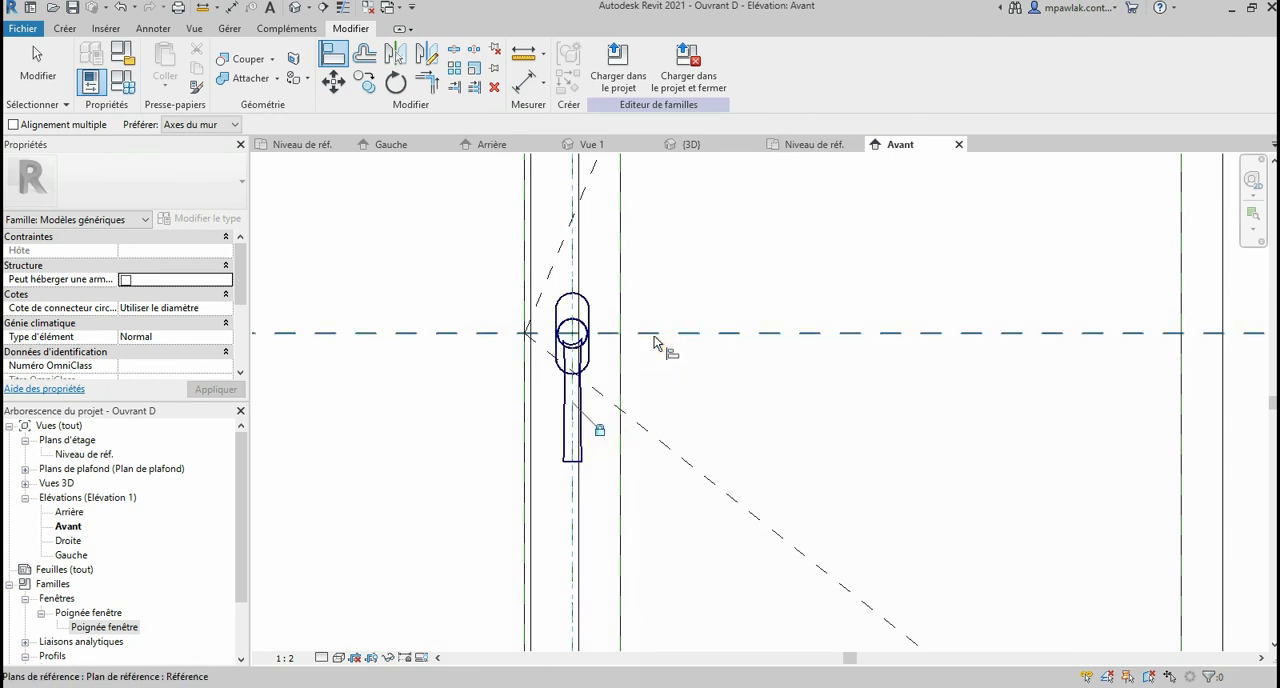
{"action": "scroll", "coordinate": [571, 337], "scroll_direction": "up", "scroll_amount": 2}
{"action": "left_click", "coordinate": [578, 337]}
{"action": "left_click", "coordinate": [731, 361]}
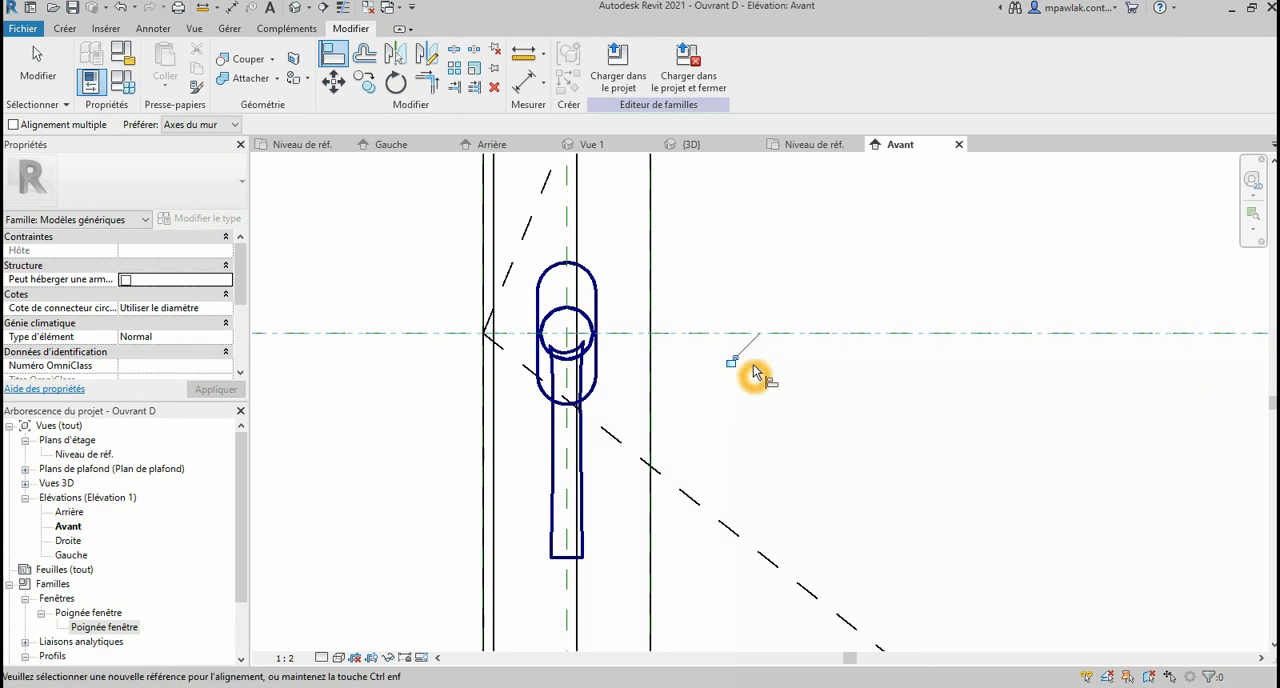
Step: Open the 3D view, set its visual style to Ombré and examine the handle on the leaf
{"action": "left_click", "coordinate": [295, 8]}
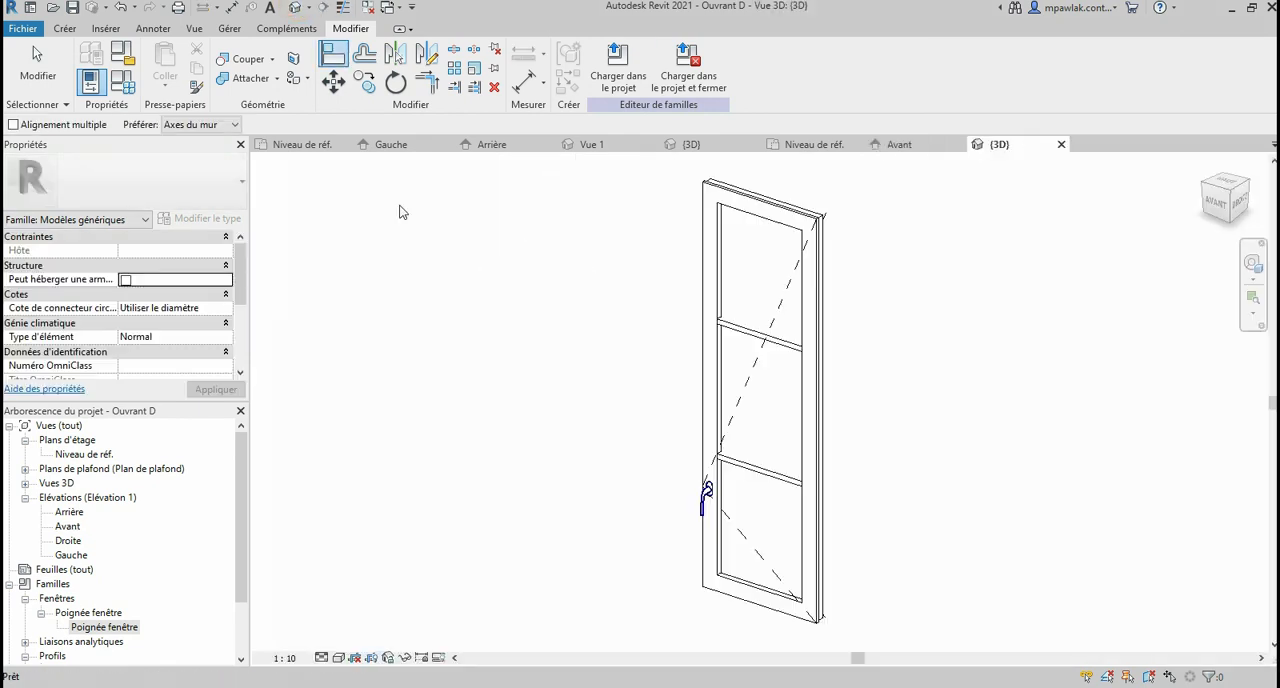
{"action": "scroll", "coordinate": [767, 535], "scroll_direction": "up", "scroll_amount": 3}
{"action": "scroll", "coordinate": [423, 360], "scroll_direction": "down", "scroll_amount": 3}
{"action": "scroll", "coordinate": [726, 558], "scroll_direction": "down", "scroll_amount": 1}
{"action": "scroll", "coordinate": [573, 418], "scroll_direction": "up", "scroll_amount": 7}
{"action": "key", "text": "Escape"}
{"action": "left_click", "coordinate": [339, 657]}
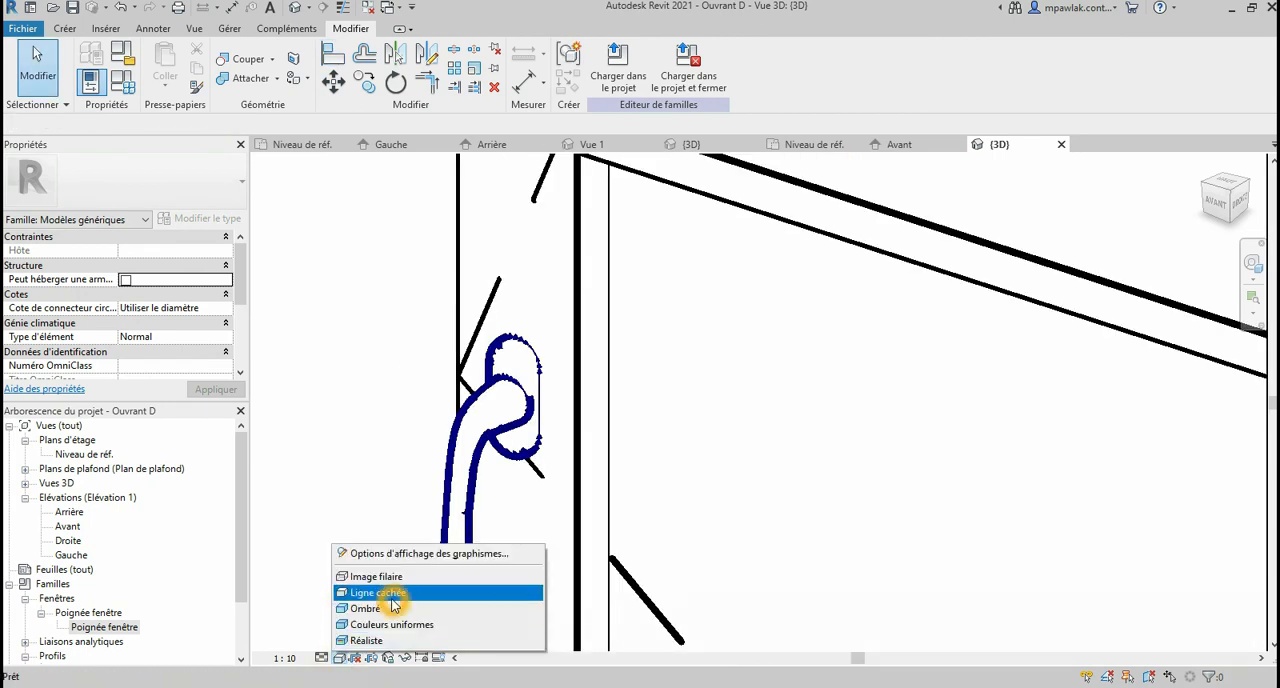
{"action": "left_click", "coordinate": [368, 607]}
{"action": "scroll", "coordinate": [506, 304], "scroll_direction": "down", "scroll_amount": 6}
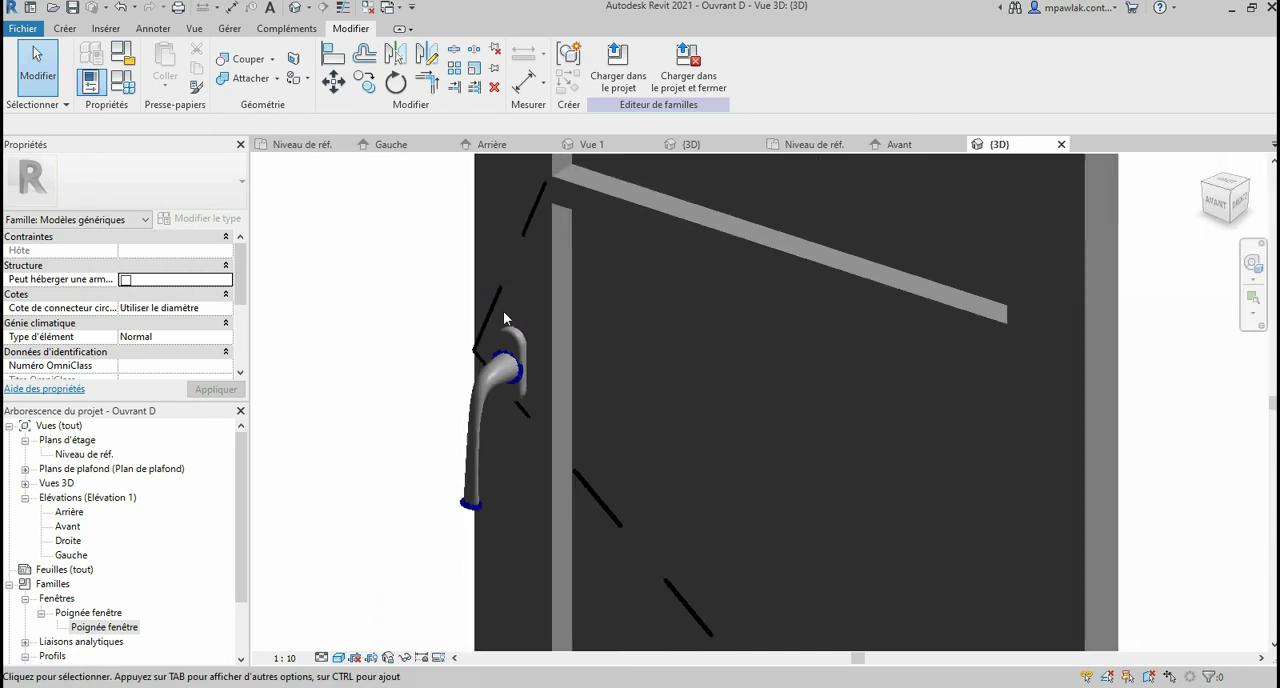
{"action": "scroll", "coordinate": [586, 363], "scroll_direction": "down", "scroll_amount": 3}
{"action": "scroll", "coordinate": [555, 360], "scroll_direction": "up", "scroll_amount": 4}
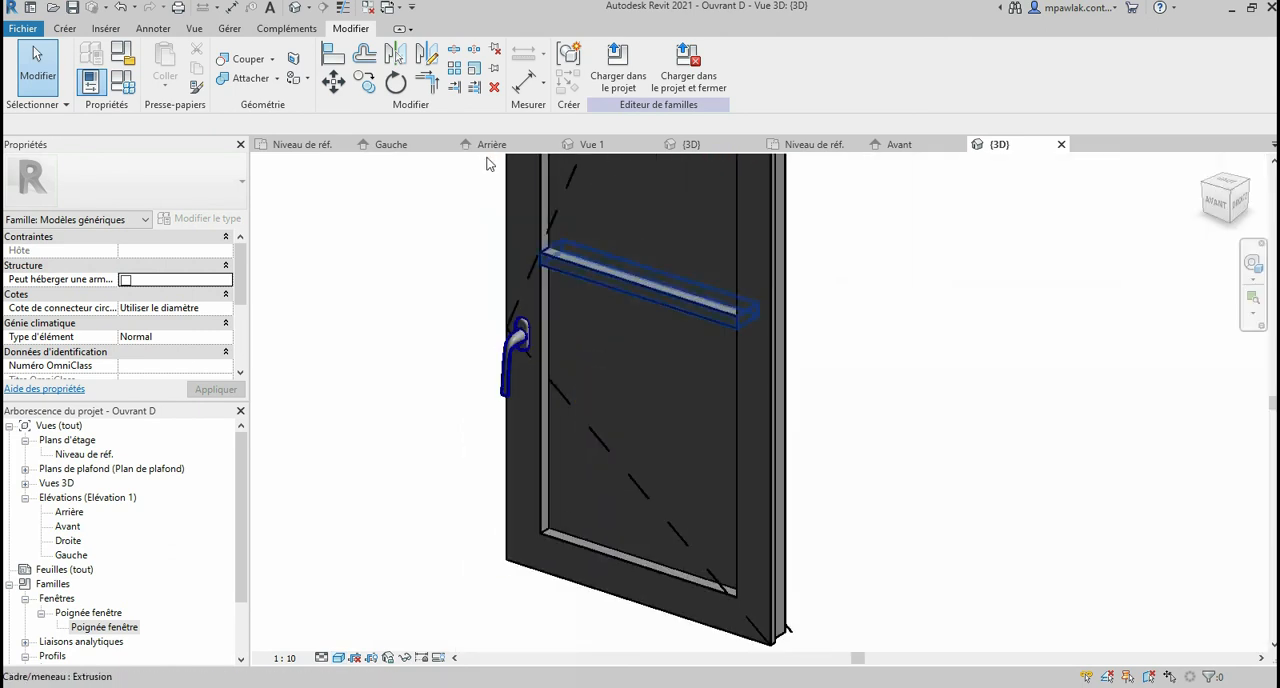
Step: Set the Poignée ht parameter to 550 in the family types and apply it to test the handle's position
{"action": "left_click", "coordinate": [124, 83]}
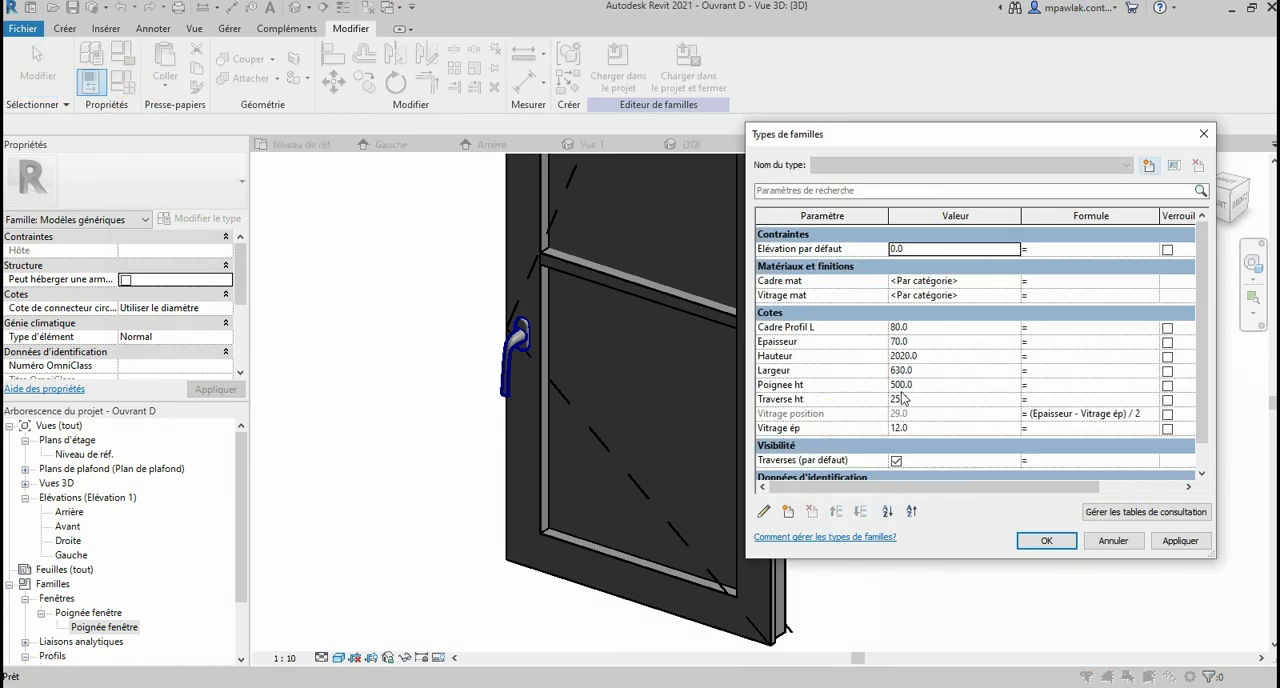
{"action": "left_click", "coordinate": [914, 386]}
{"action": "left_click_drag", "start_coordinate": [914, 385], "coordinate": [872, 384]}
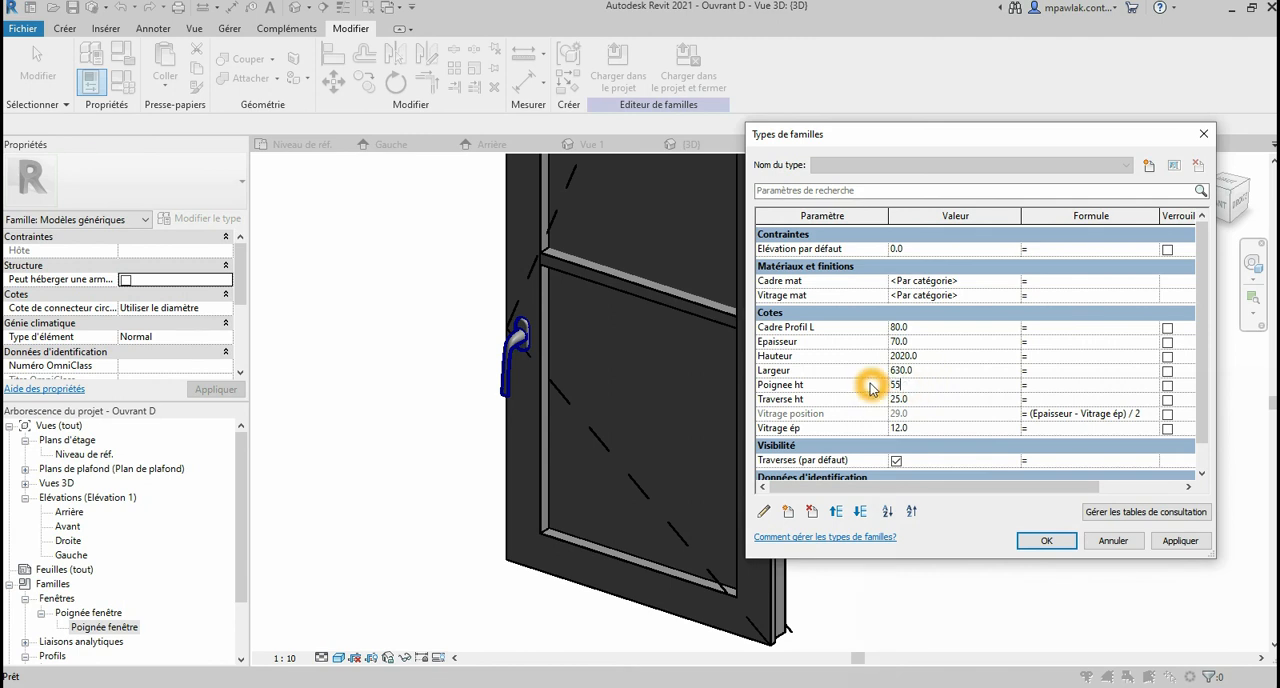
{"action": "left_click", "coordinate": [1180, 544]}
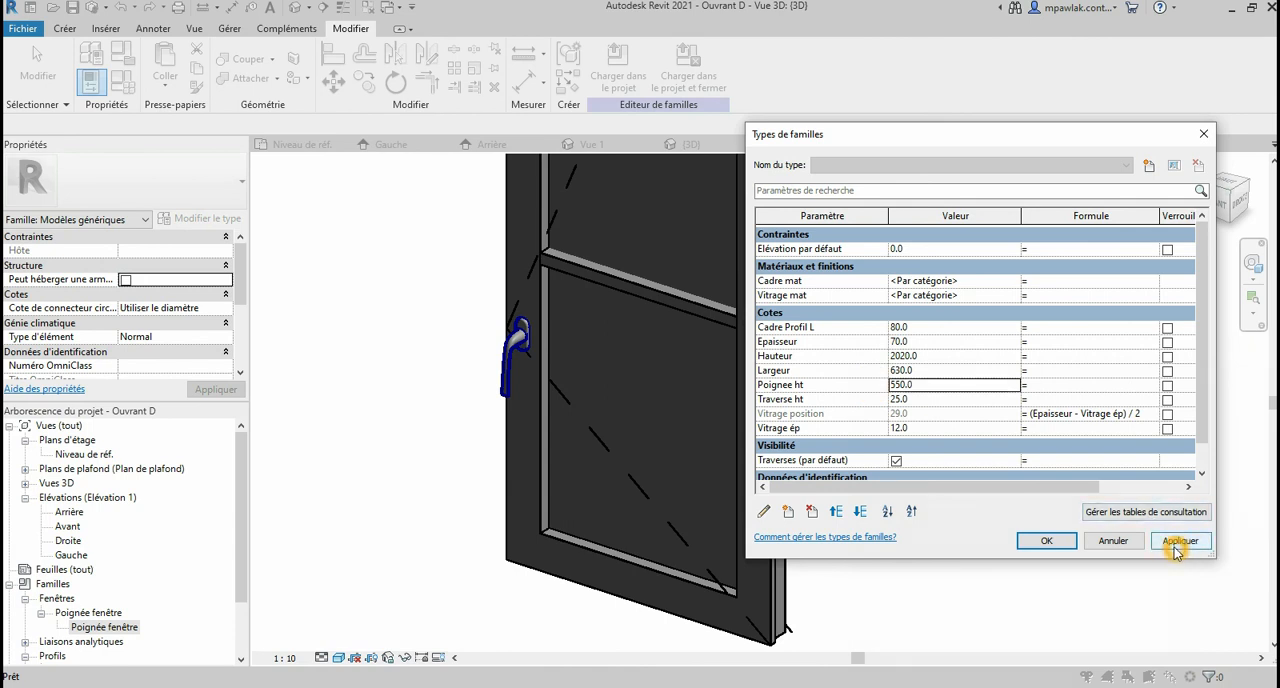
{"action": "left_click", "coordinate": [524, 337]}
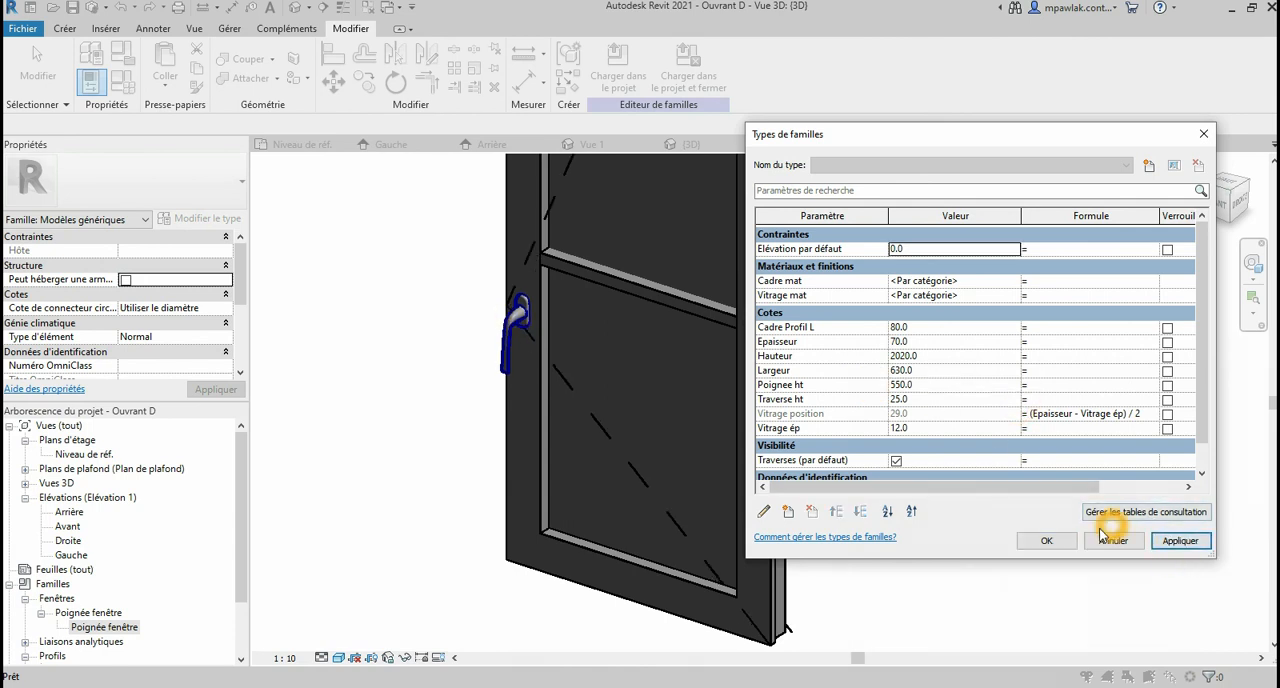